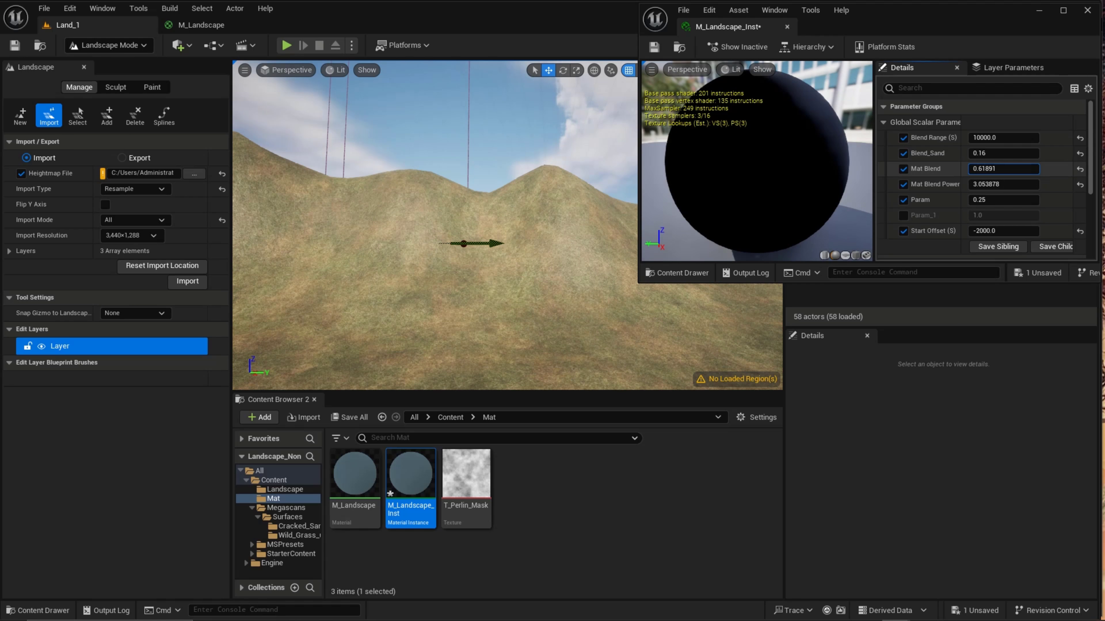
# Set the landscape material instance's Blend_Sand to about -0.056 and Mat Blend to about 1.58, and inspect the sandy terrain
pyautogui.moveTo(1004, 168)
pyautogui.mouseDown()
pyautogui.moveTo(1025, 168)
pyautogui.moveTo(987, 153)
pyautogui.mouseUp()
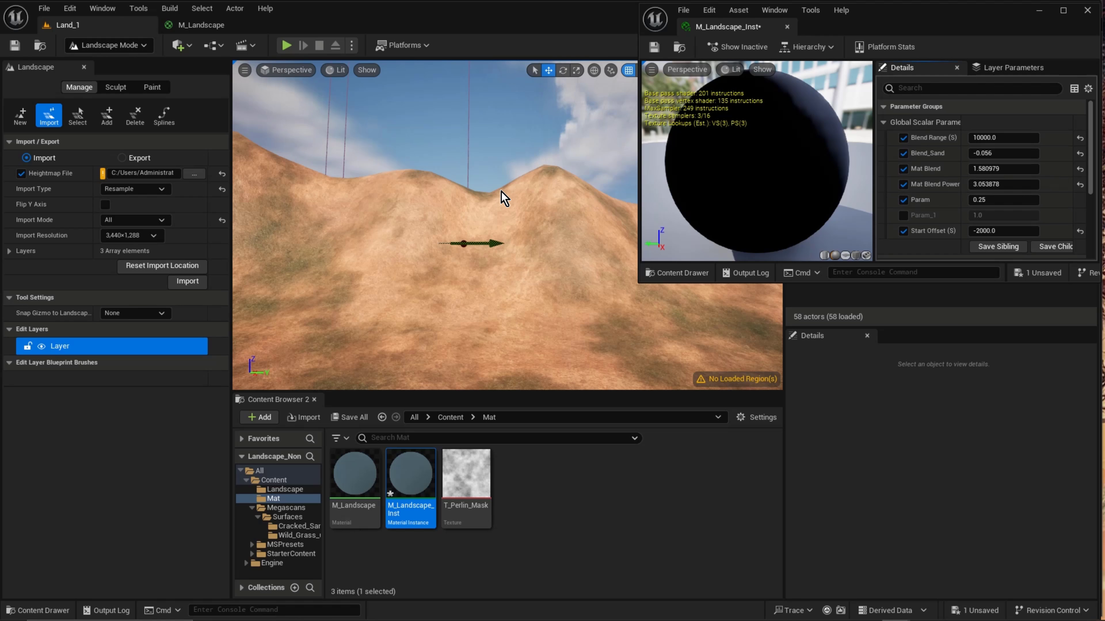
pyautogui.moveTo(503, 197); pyautogui.dragTo(444, 190, button='right')
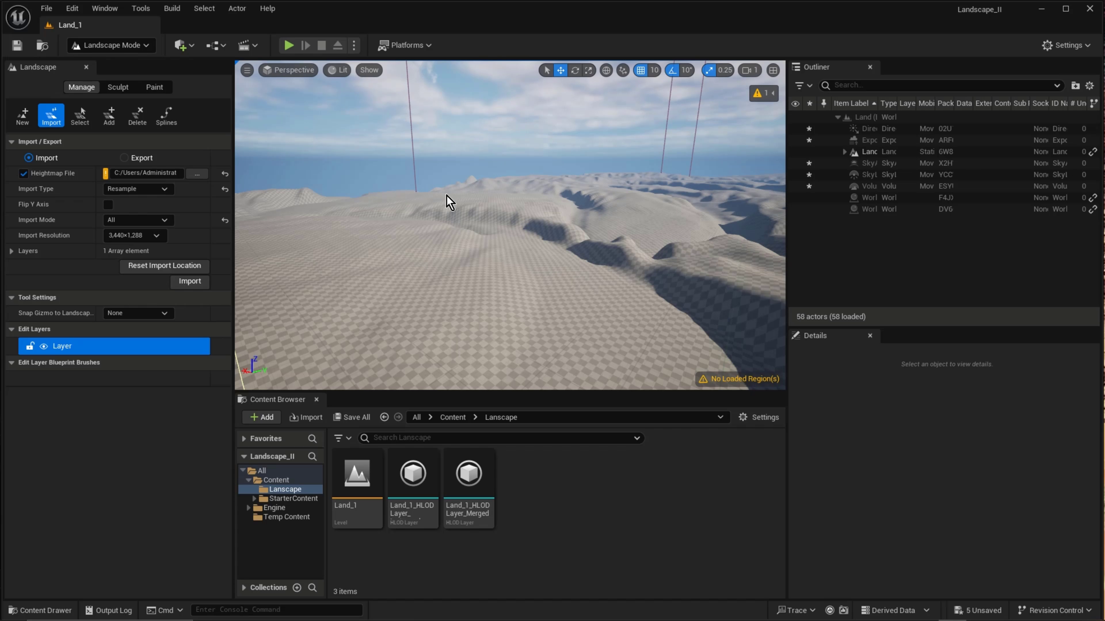
pyautogui.moveTo(593, 252); pyautogui.dragTo(600, 228, button='right')
pyautogui.moveTo(551, 188); pyautogui.dragTo(488, 109, button='right')
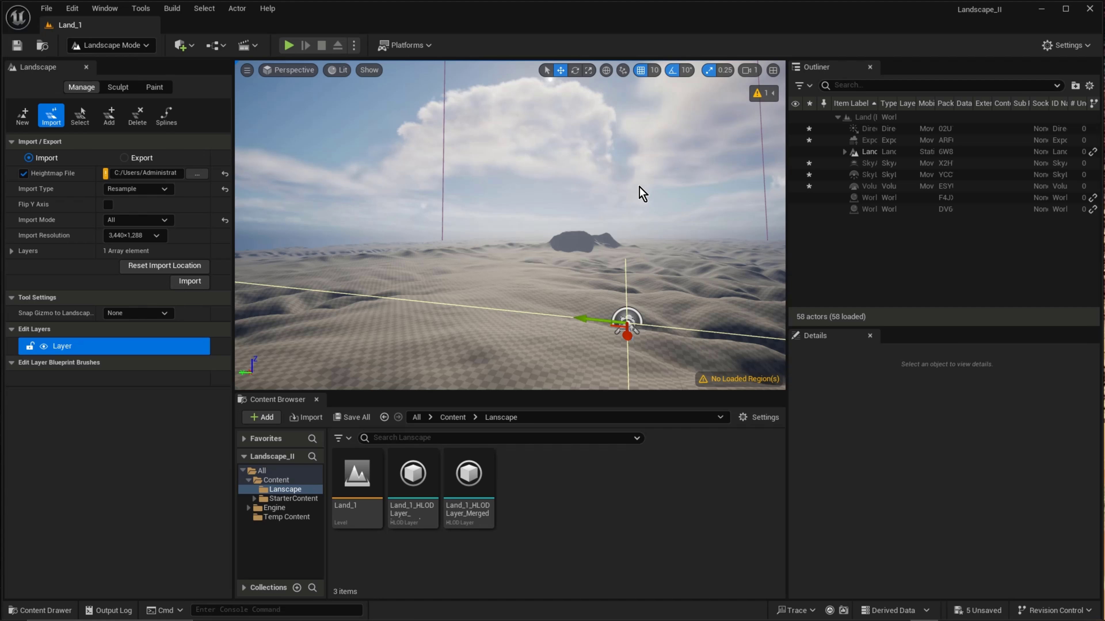
pyautogui.moveTo(555, 356); pyautogui.dragTo(408, 351, button='right')
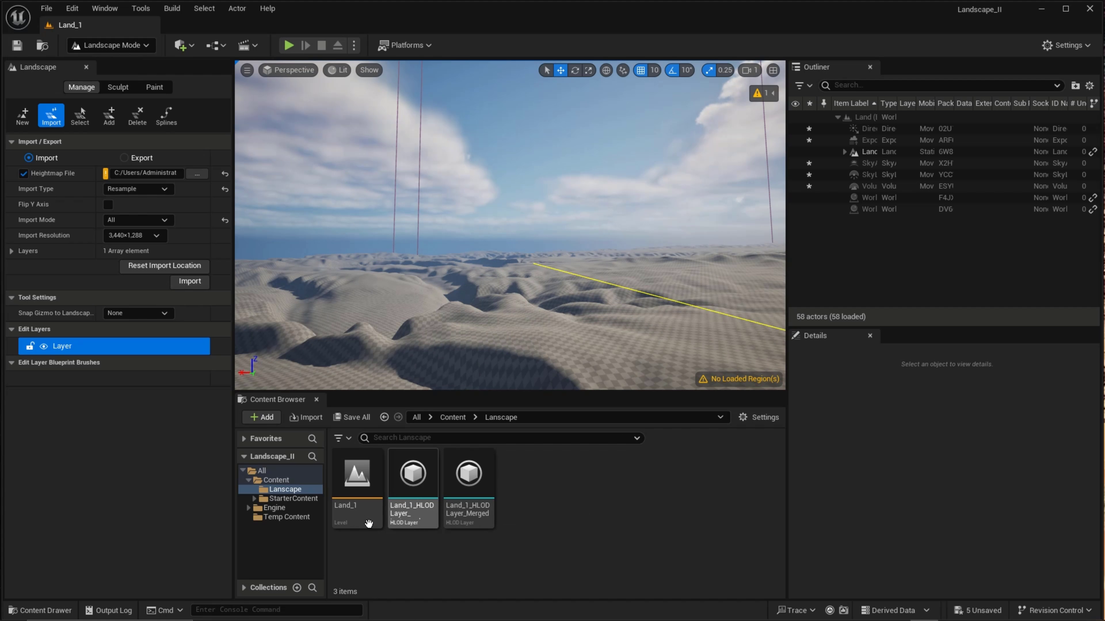
pyautogui.click(354, 474)
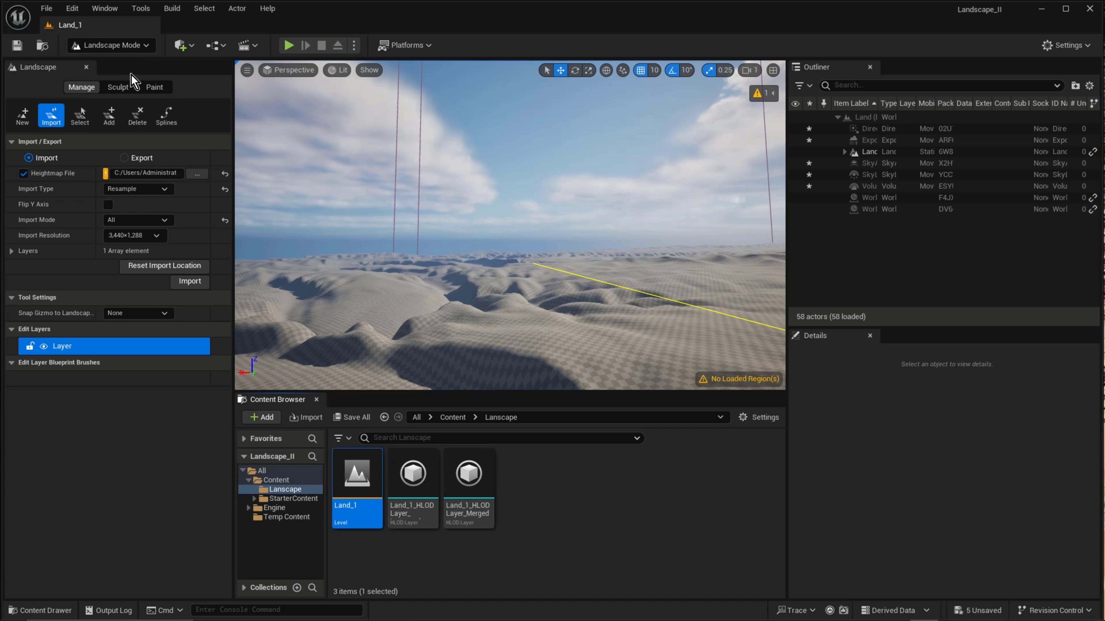
# Create a new folder named Mat inside the Content folder
pyautogui.click(278, 480)
pyautogui.rightClick(277, 480)
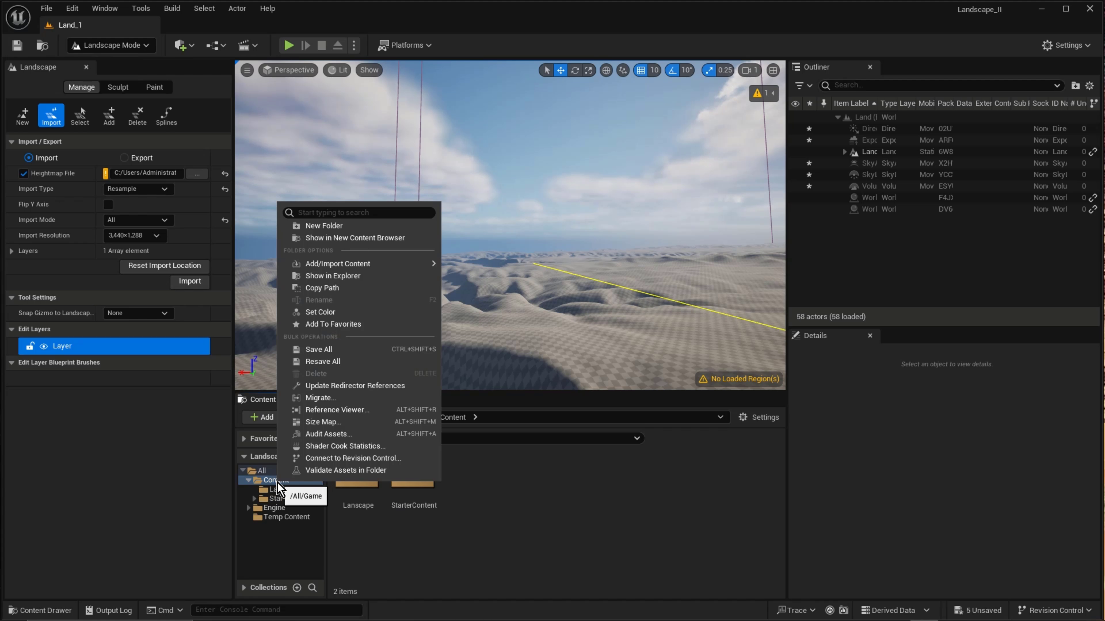
pyautogui.click(322, 226)
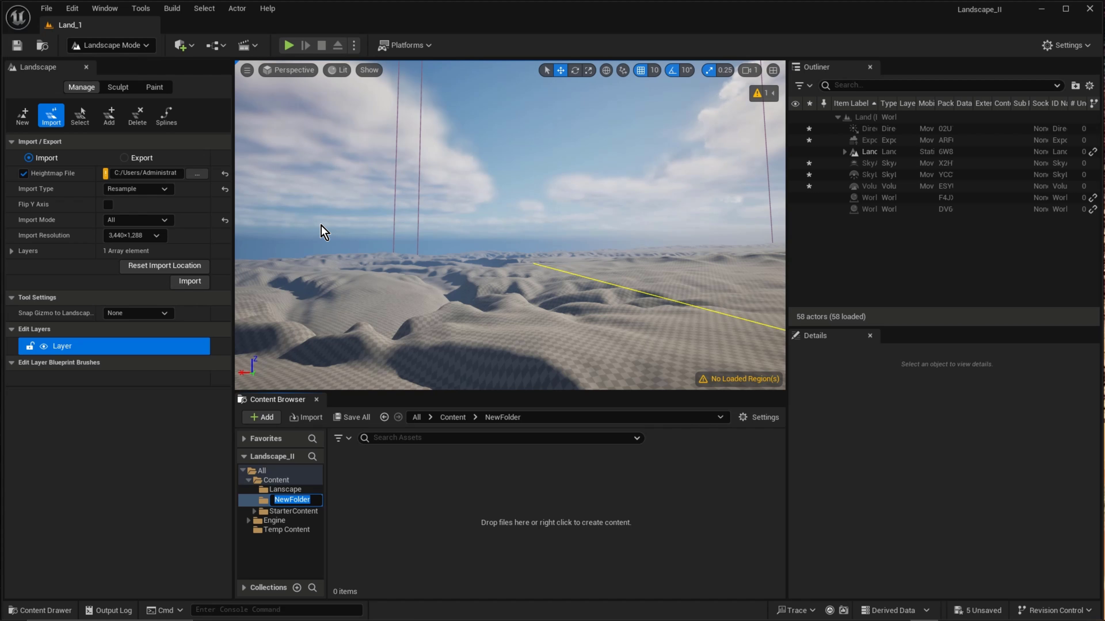
pyautogui.write('Mat')
pyautogui.press('Return')
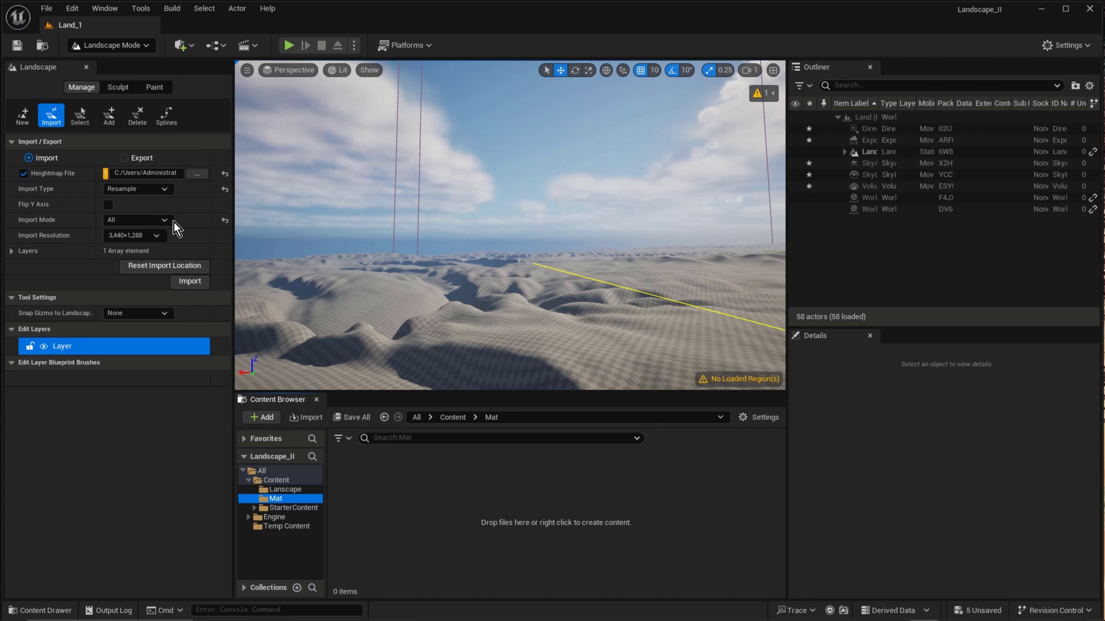
# Create a new material named M_Landscape in the Mat folder
pyautogui.rightClick(447, 527)
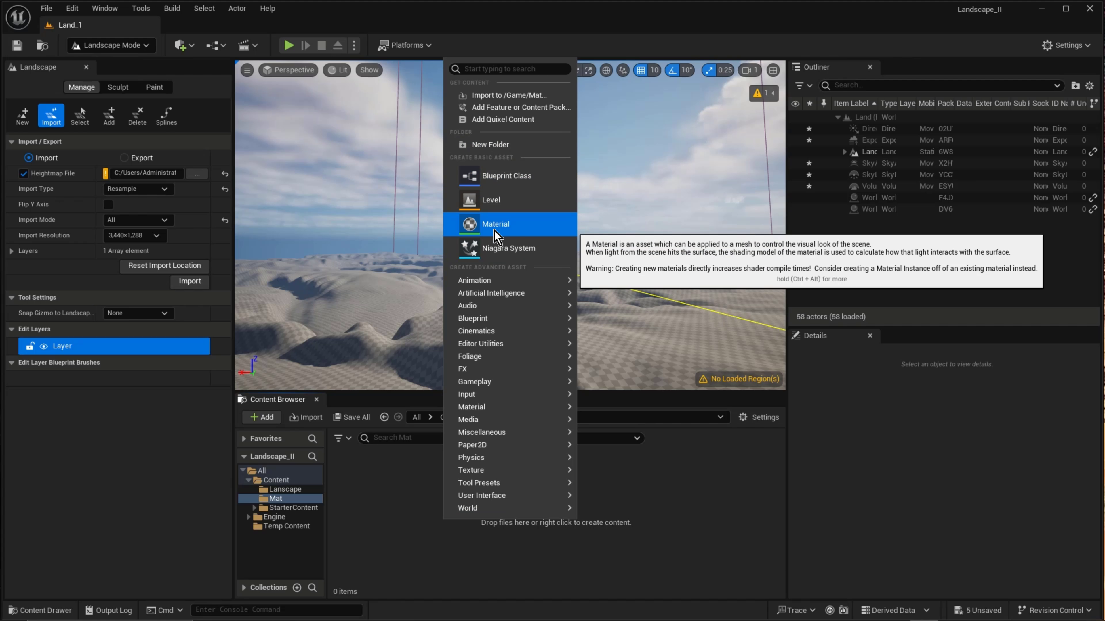
pyautogui.click(513, 223)
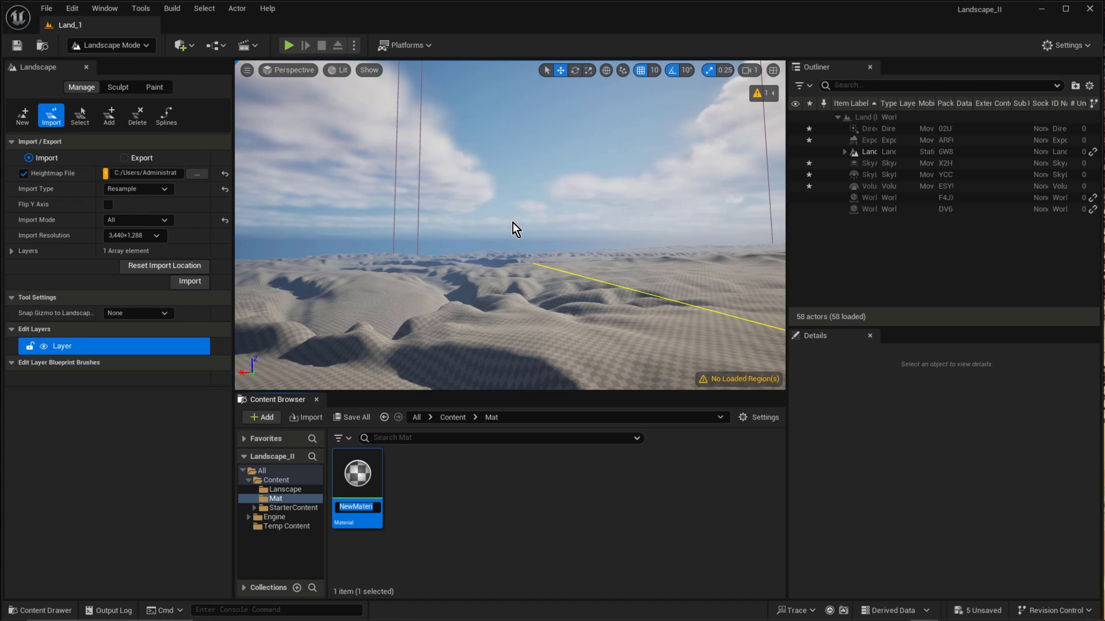
pyautogui.write('M')
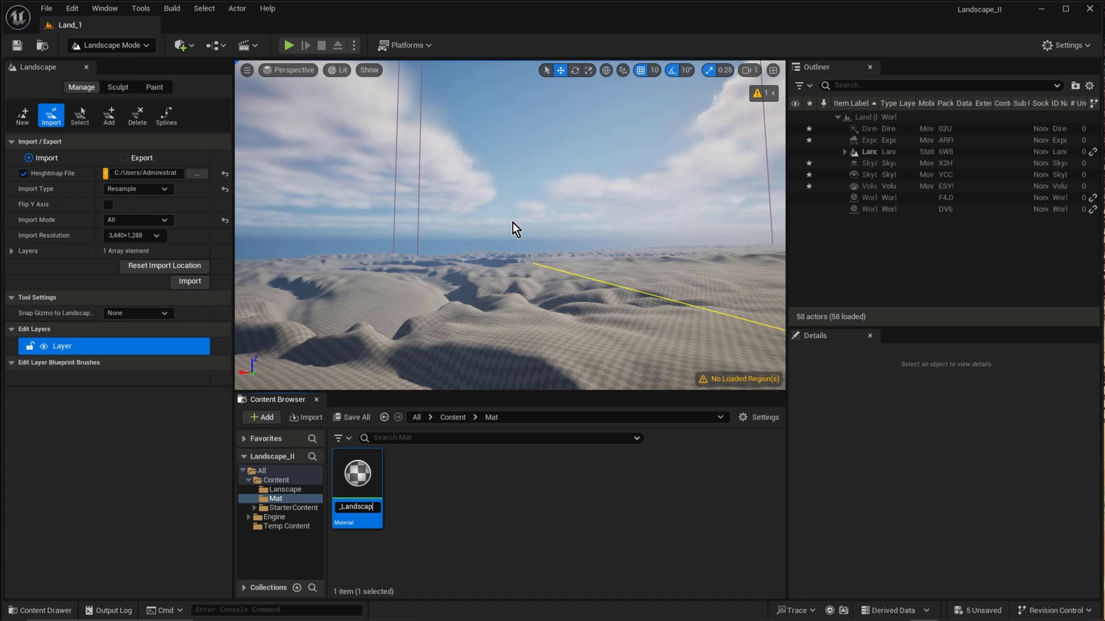
pyautogui.write('Landscape\\')
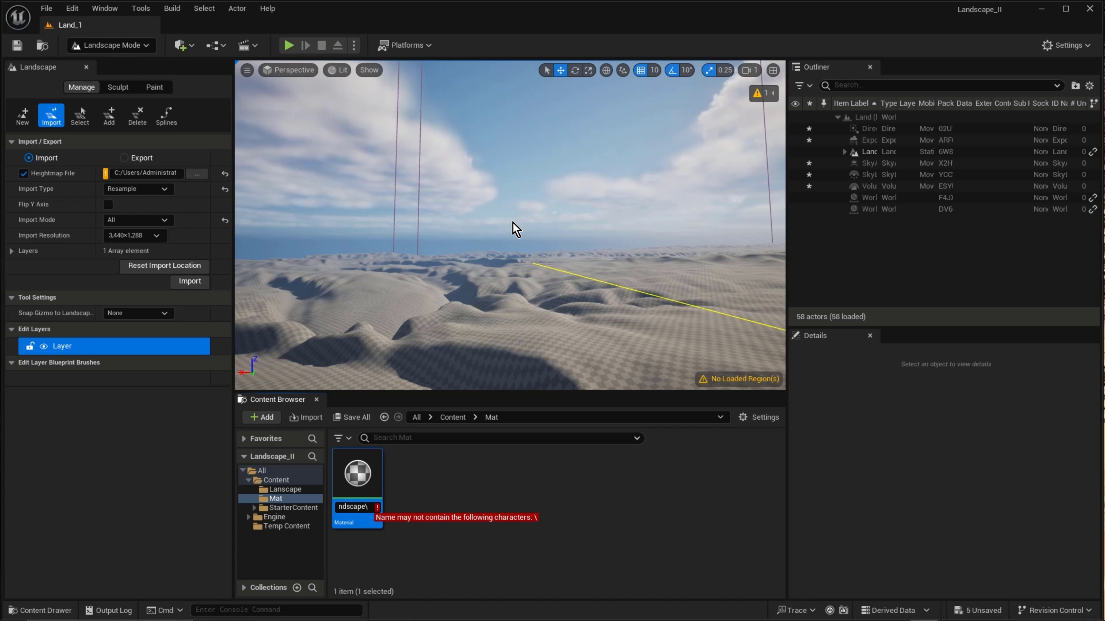
pyautogui.press('BackSpace')
pyautogui.press('Return')
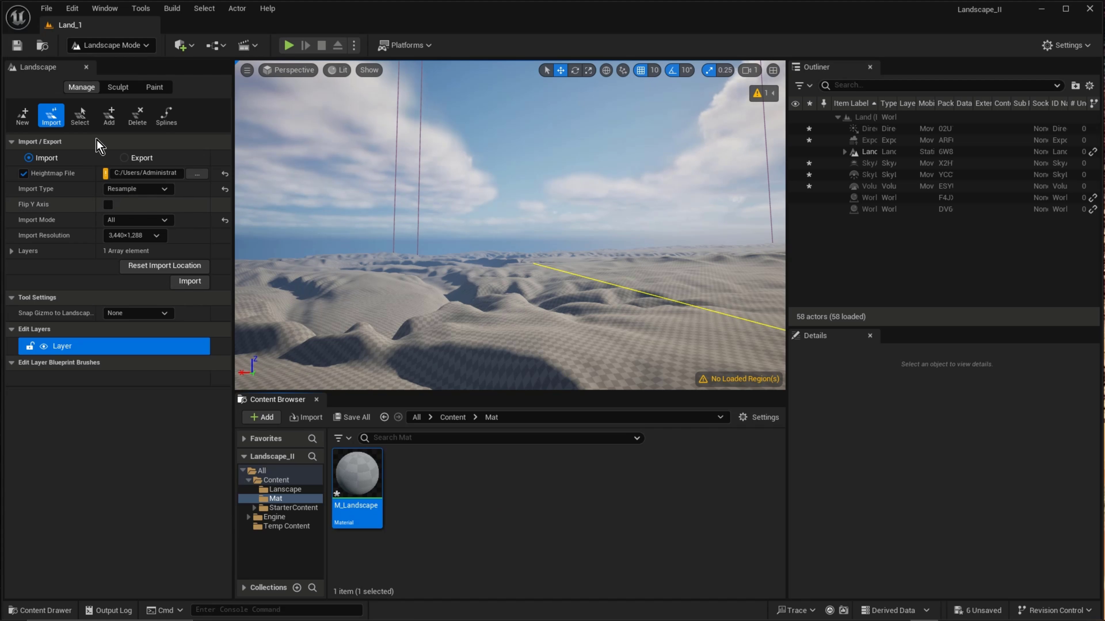
# Switch the level editor from landscape editing to Selection mode
pyautogui.click(87, 45)
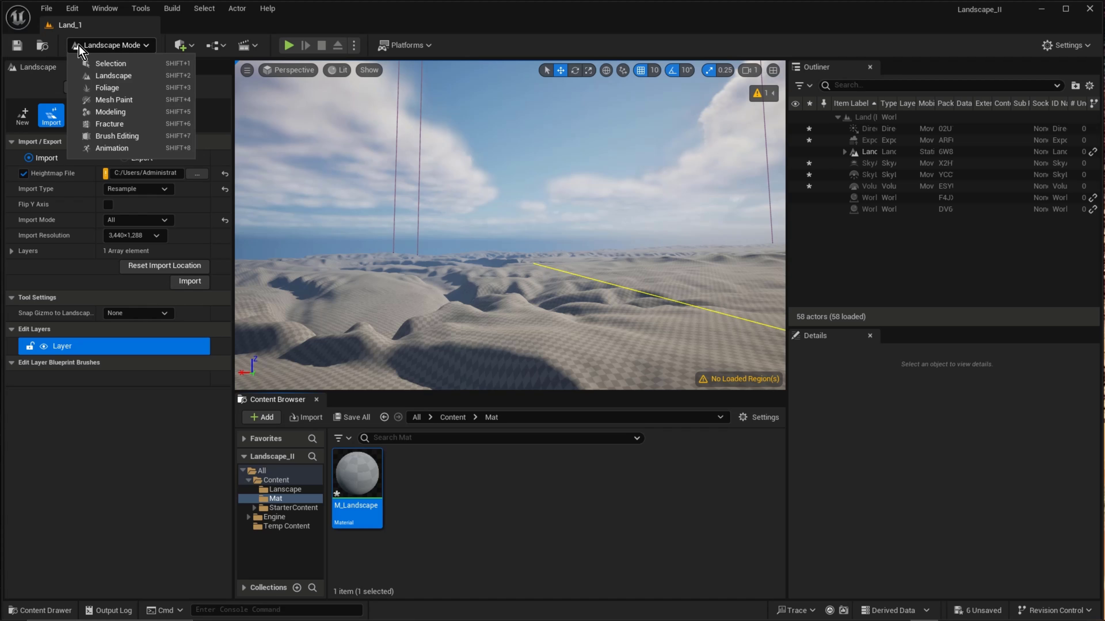
pyautogui.click(104, 61)
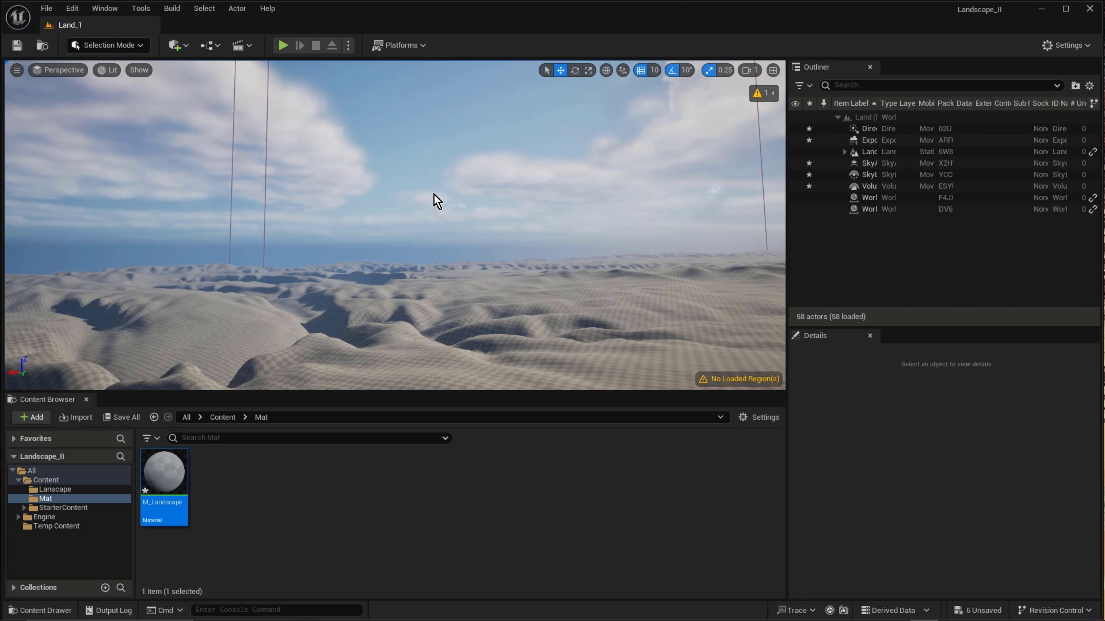
pyautogui.moveTo(494, 213); pyautogui.dragTo(499, 261, button='right')
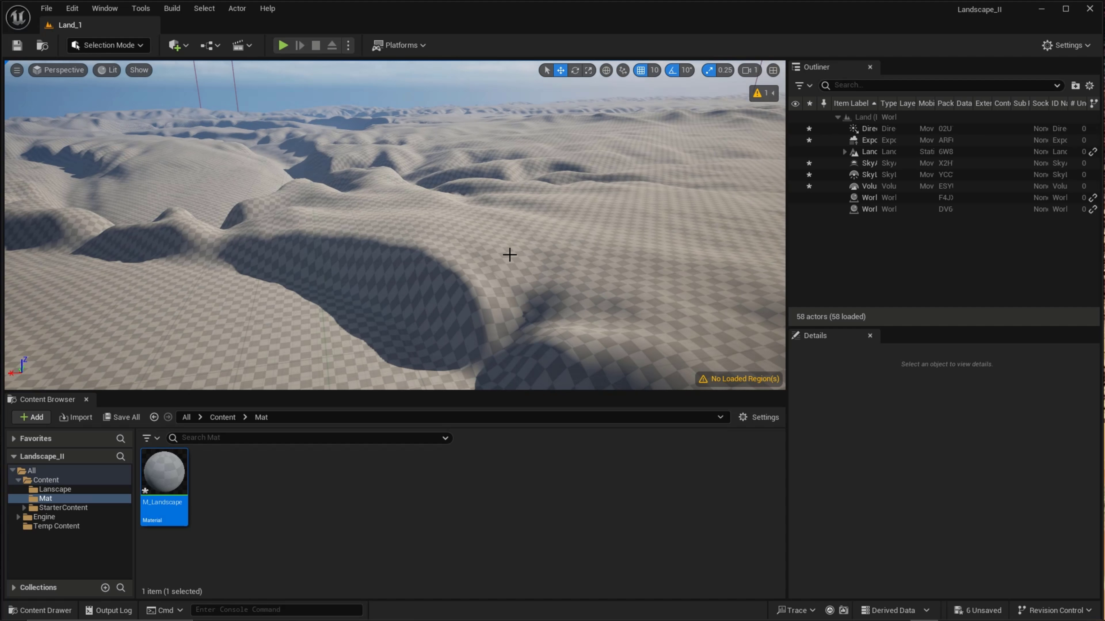
# Expand the Landscape entry in the Outliner and select the parent Landscape actor instead of a single streaming proxy
pyautogui.click(845, 152)
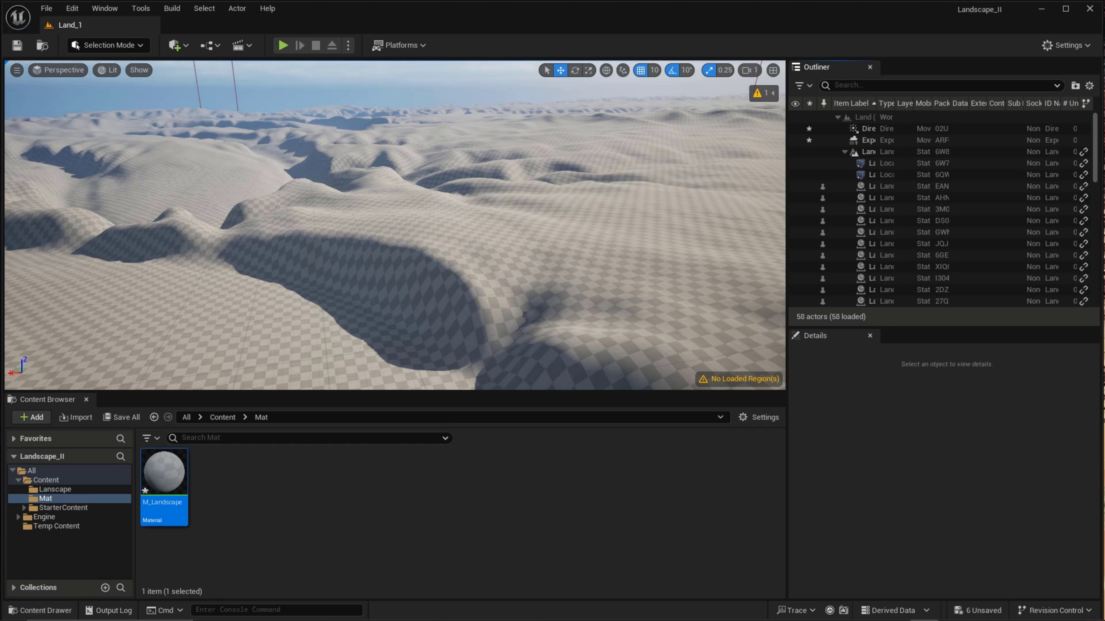
pyautogui.click(436, 317)
pyautogui.click(217, 344)
pyautogui.click(505, 198)
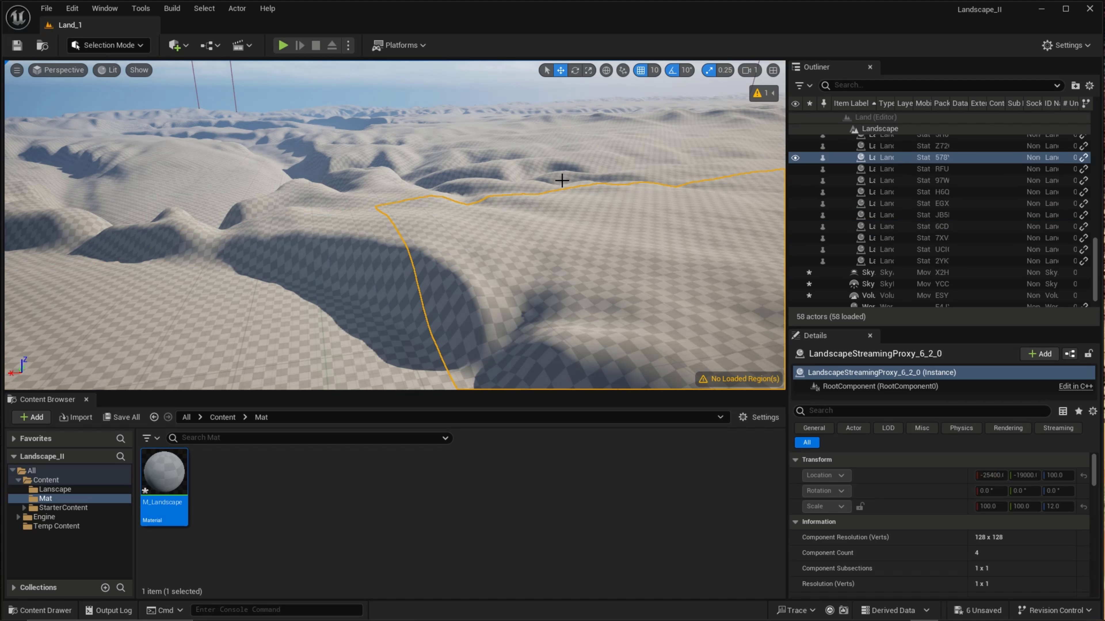
pyautogui.scroll(5, 897, 264)
pyautogui.scroll(5, 898, 262)
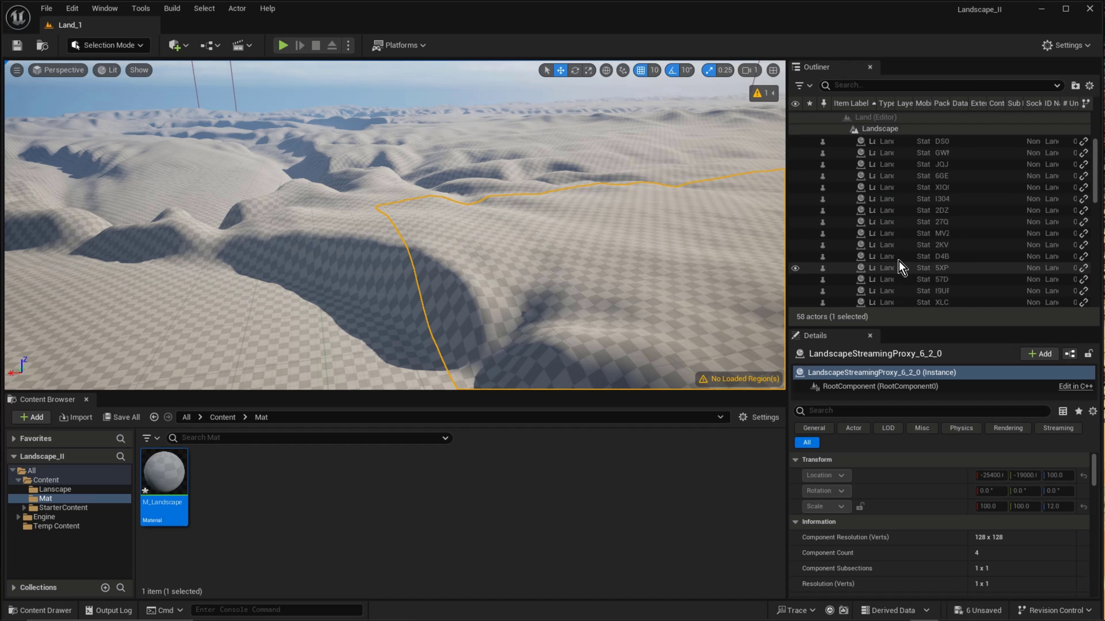
pyautogui.click(855, 152)
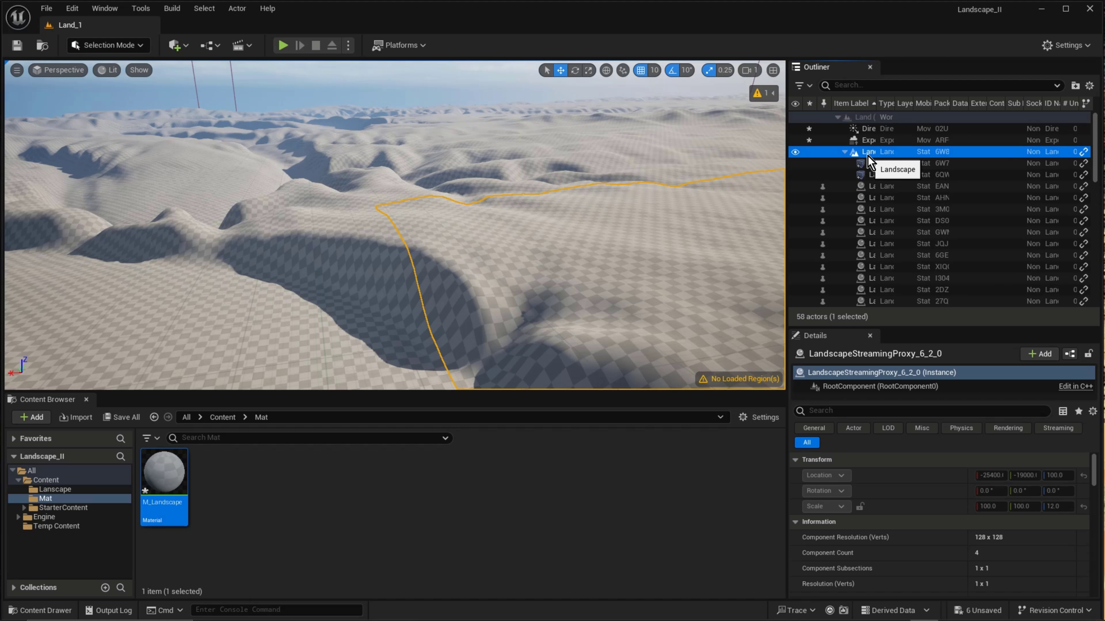
# Widen the Outliner and its Item Label column, and bring the actor's Landscape Material property into view
pyautogui.moveTo(785, 161); pyautogui.dragTo(582, 160)
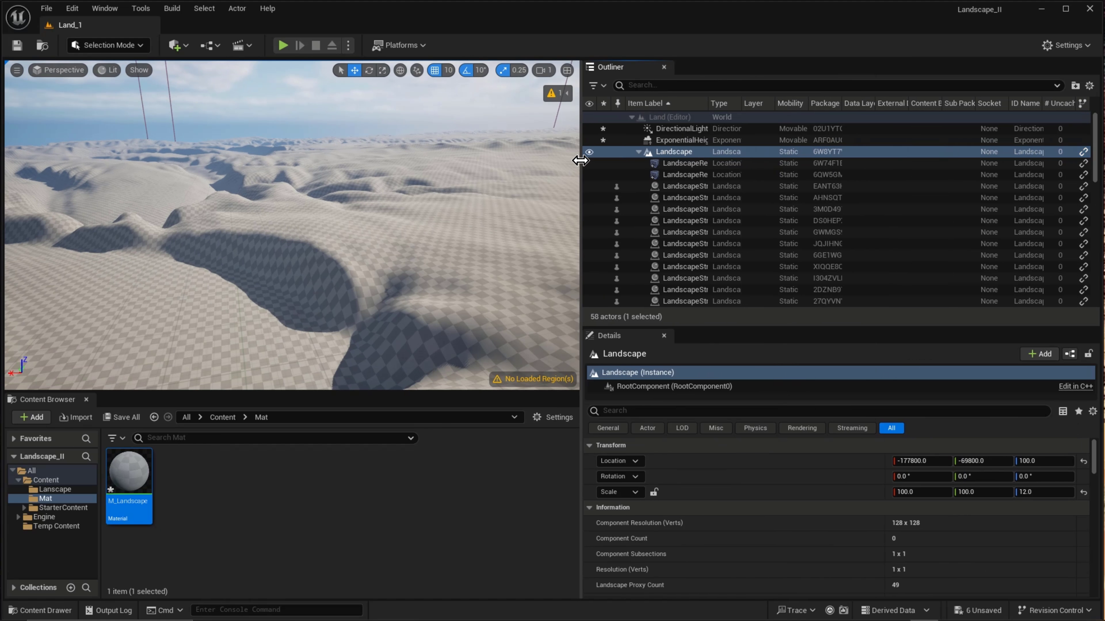
pyautogui.moveTo(711, 112); pyautogui.dragTo(757, 112)
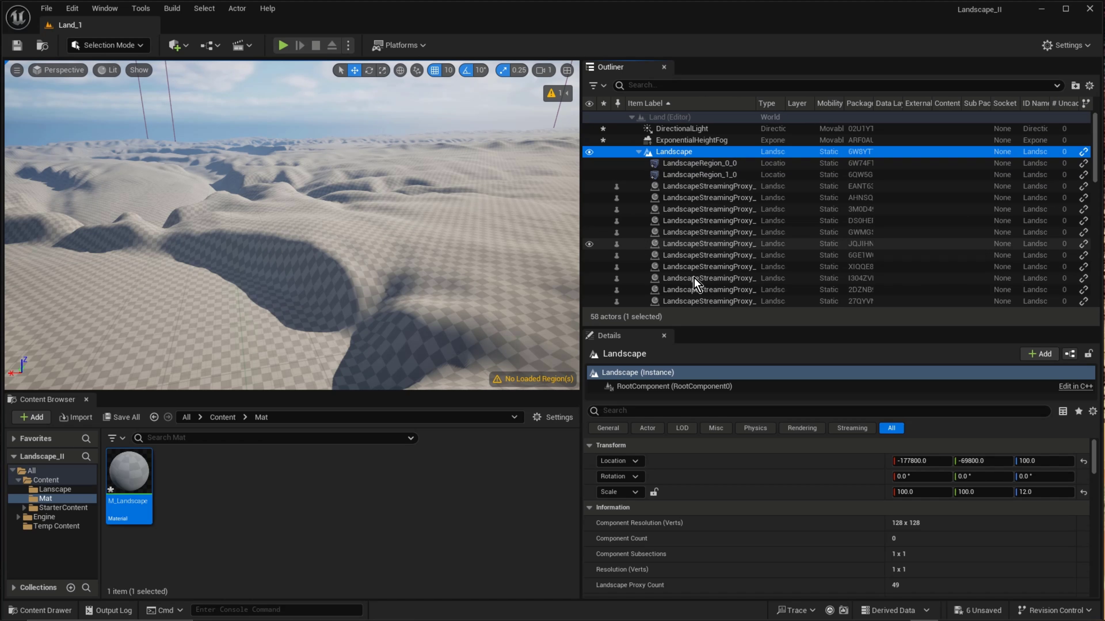
pyautogui.scroll(-10, 996, 497)
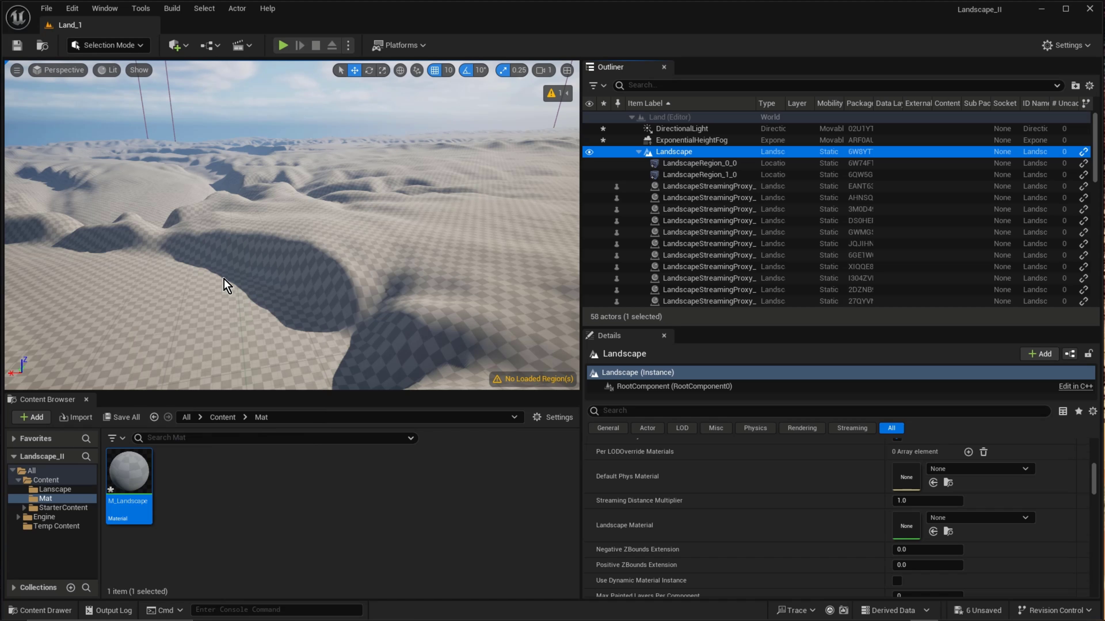
# Open the M_Landscape material for editing and dock its editor beside the Land_1 level
pyautogui.doubleClick(127, 473)
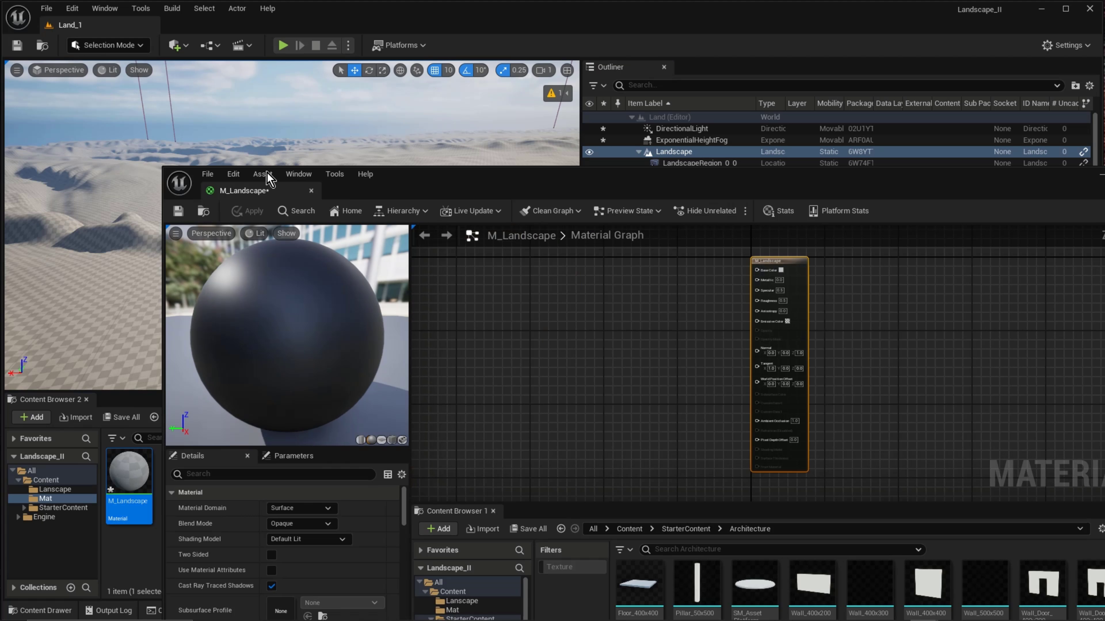
pyautogui.moveTo(249, 191); pyautogui.dragTo(131, 35)
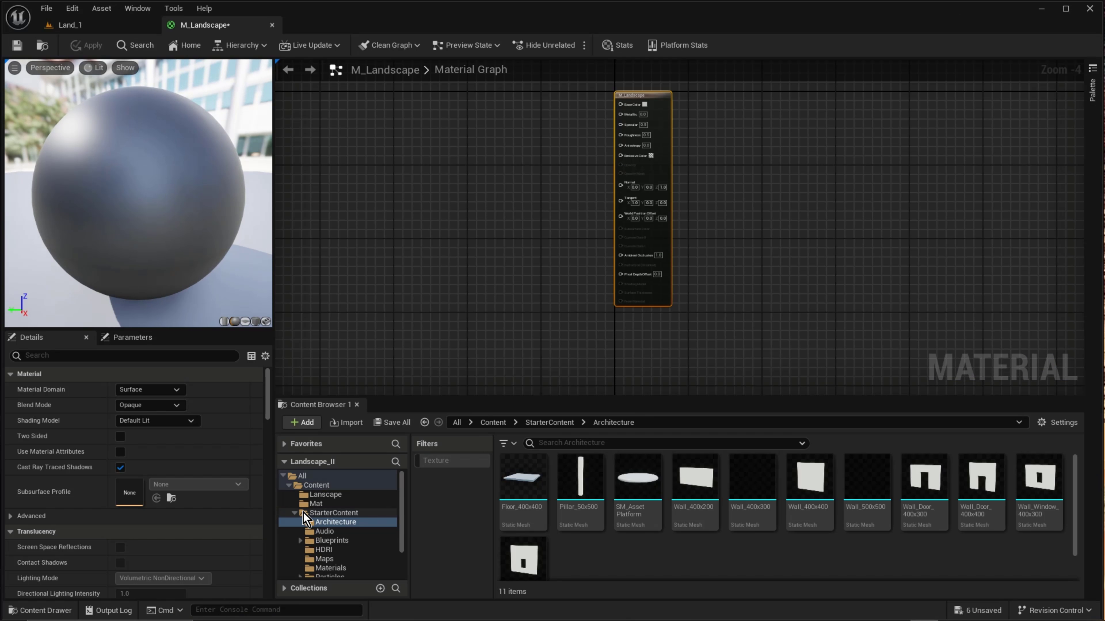
# Open Quixel Bridge from the Land_1 level and check which account is signed in
pyautogui.click(87, 30)
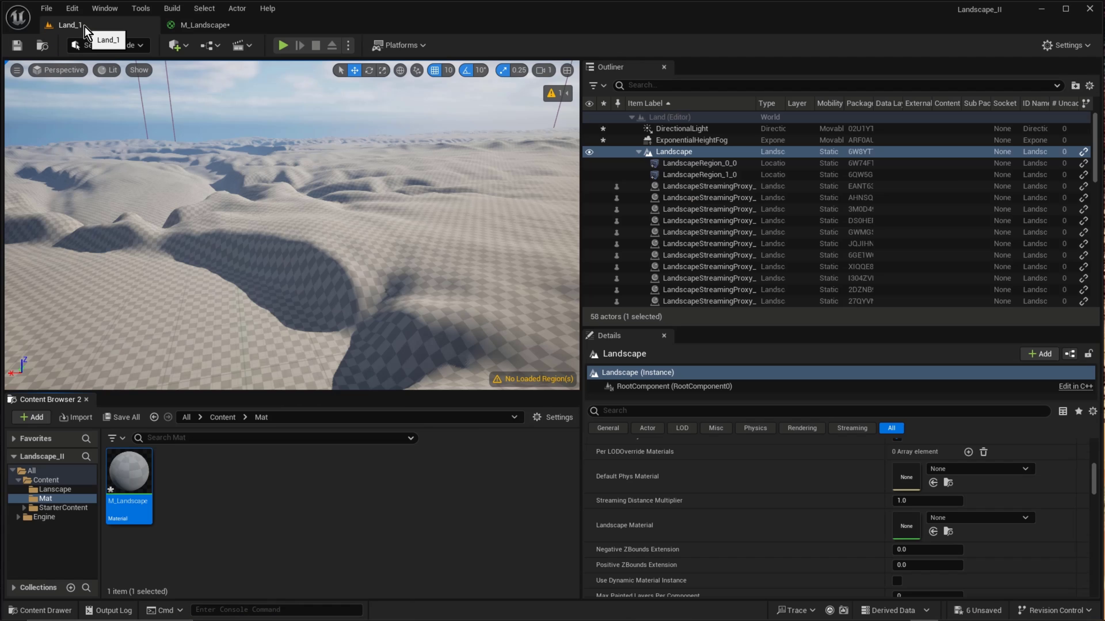
pyautogui.click(177, 45)
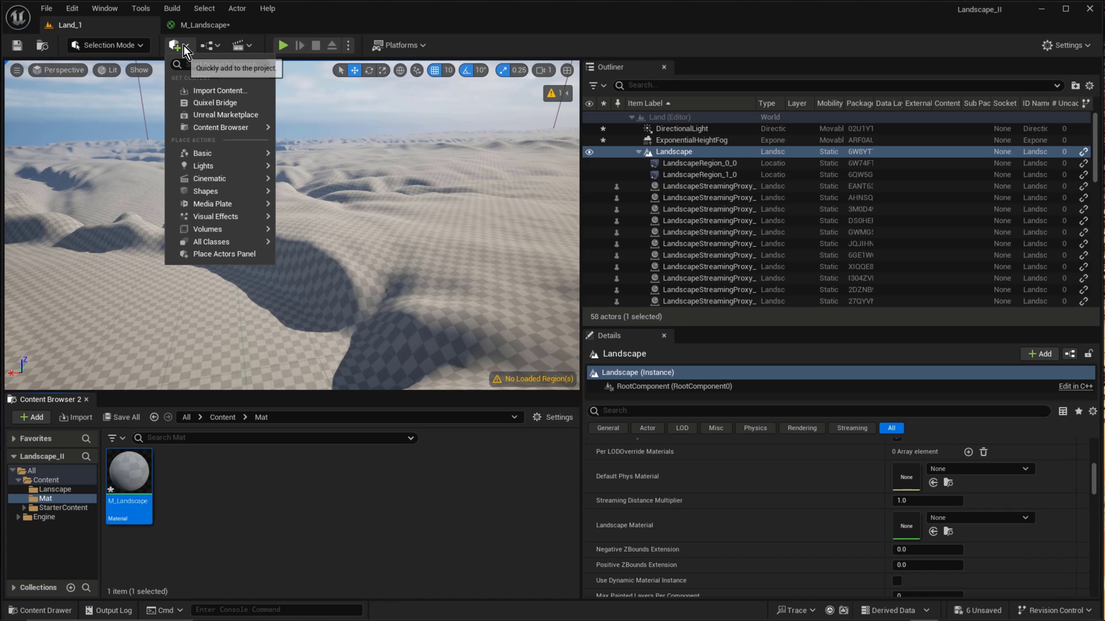
pyautogui.click(230, 104)
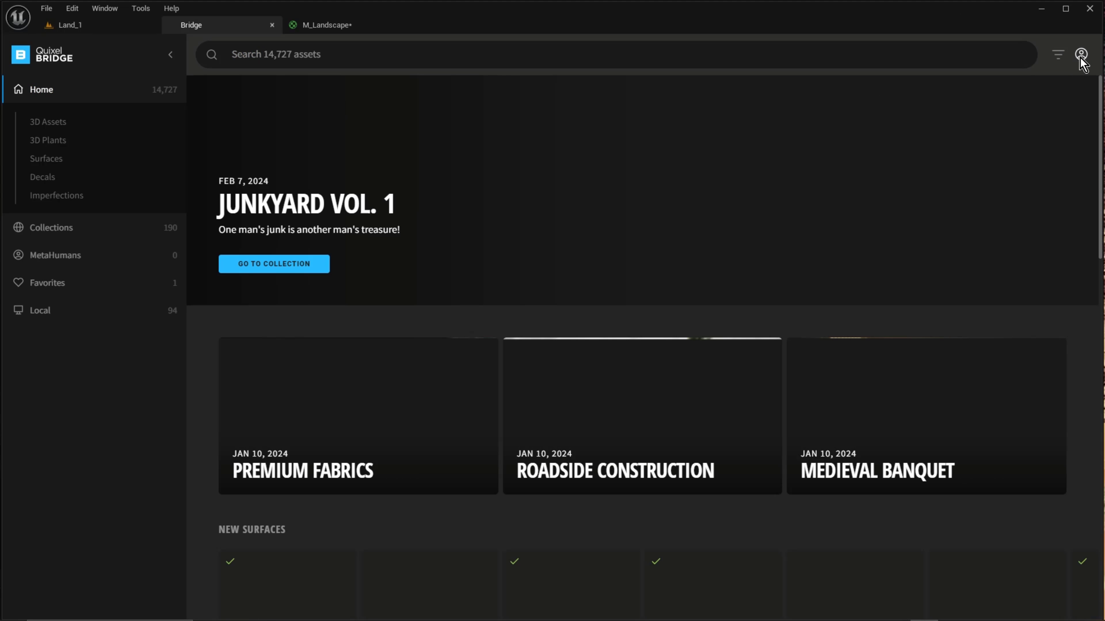
pyautogui.click(1078, 59)
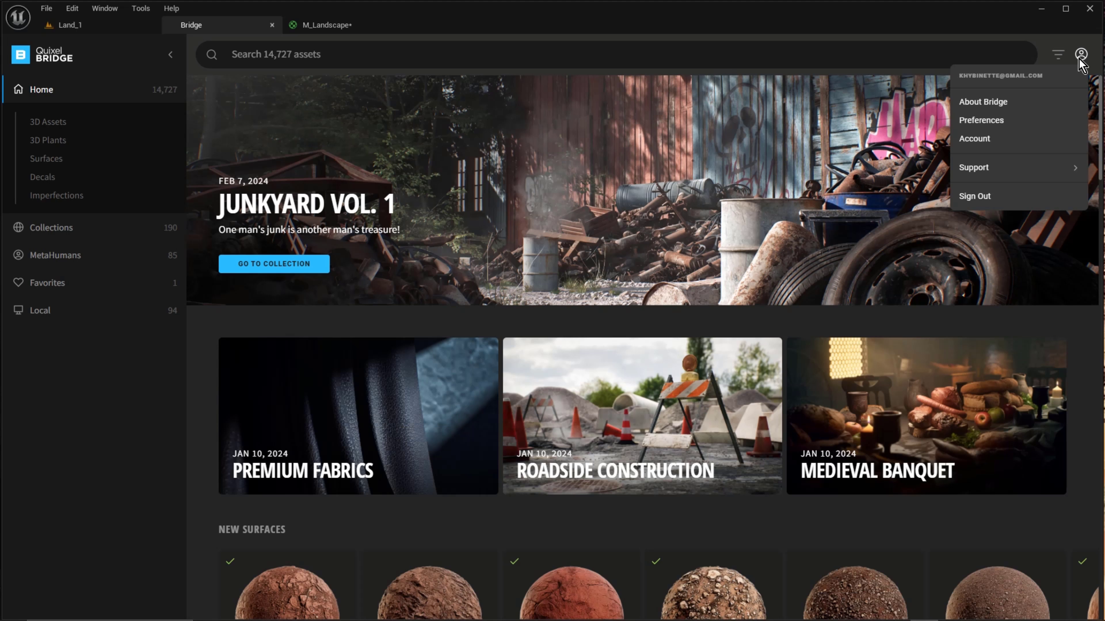
pyautogui.click(1078, 59)
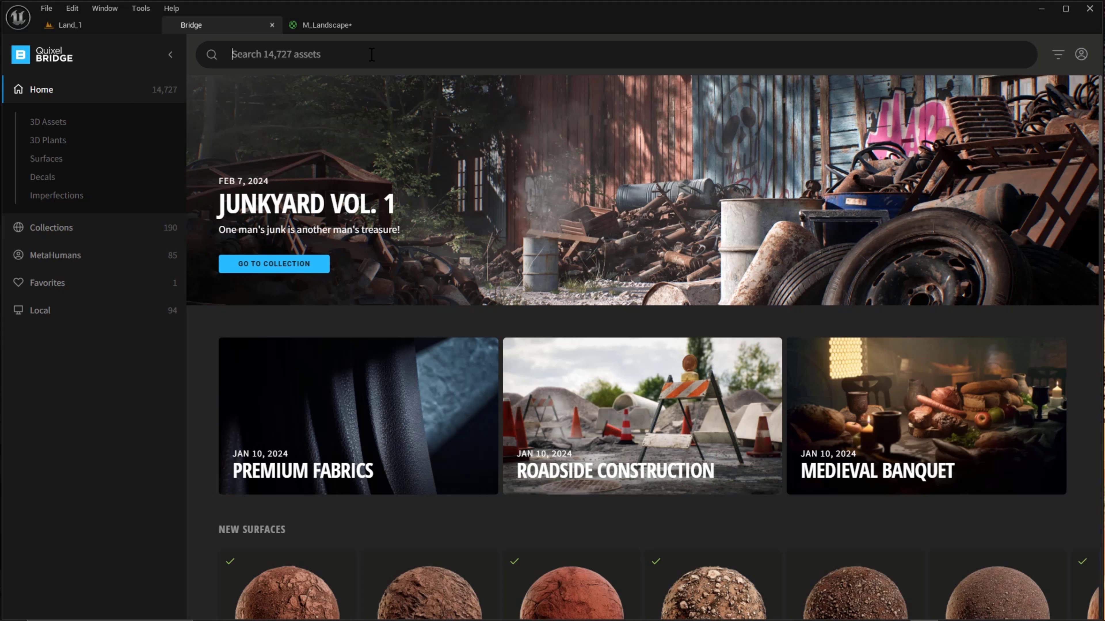
# Search the Quixel Bridge Surfaces category for sand
pyautogui.write('sand')
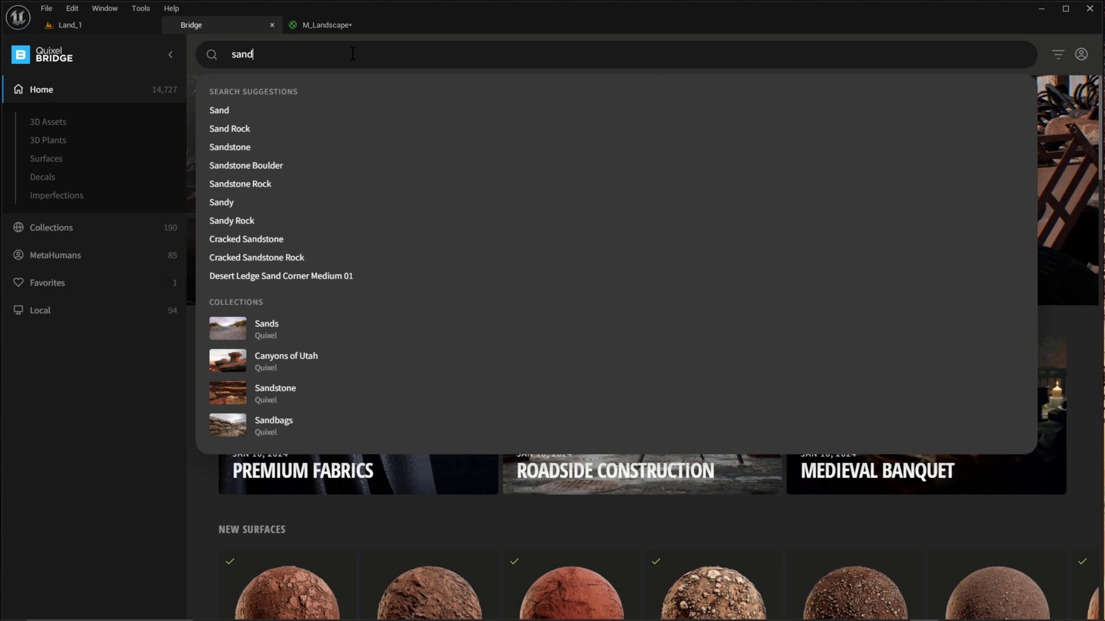
pyautogui.click(111, 166)
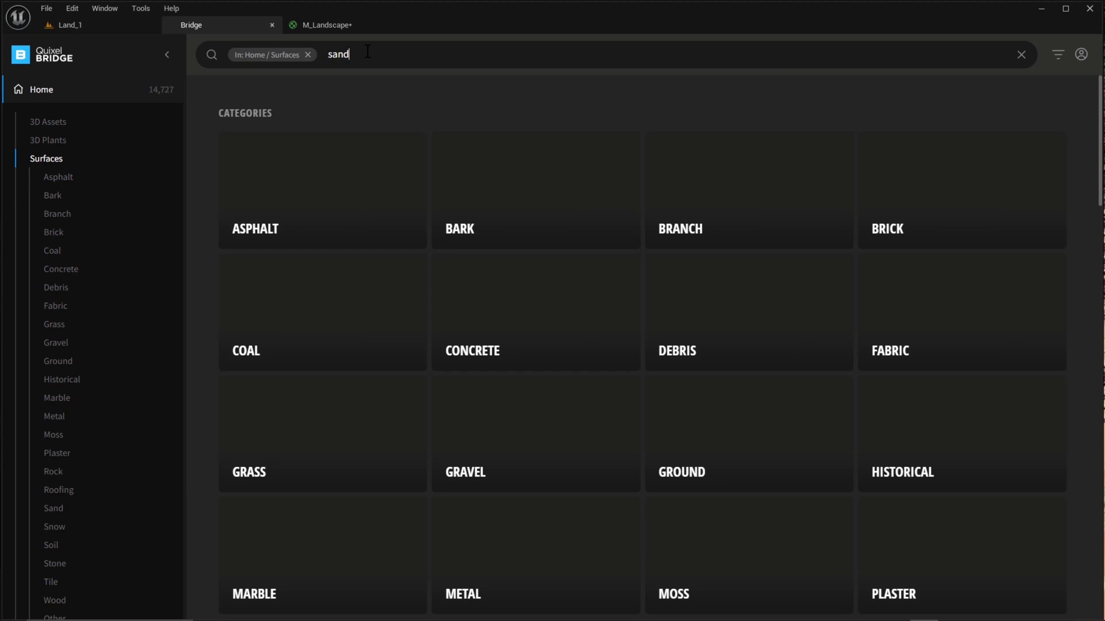
pyautogui.press('Return')
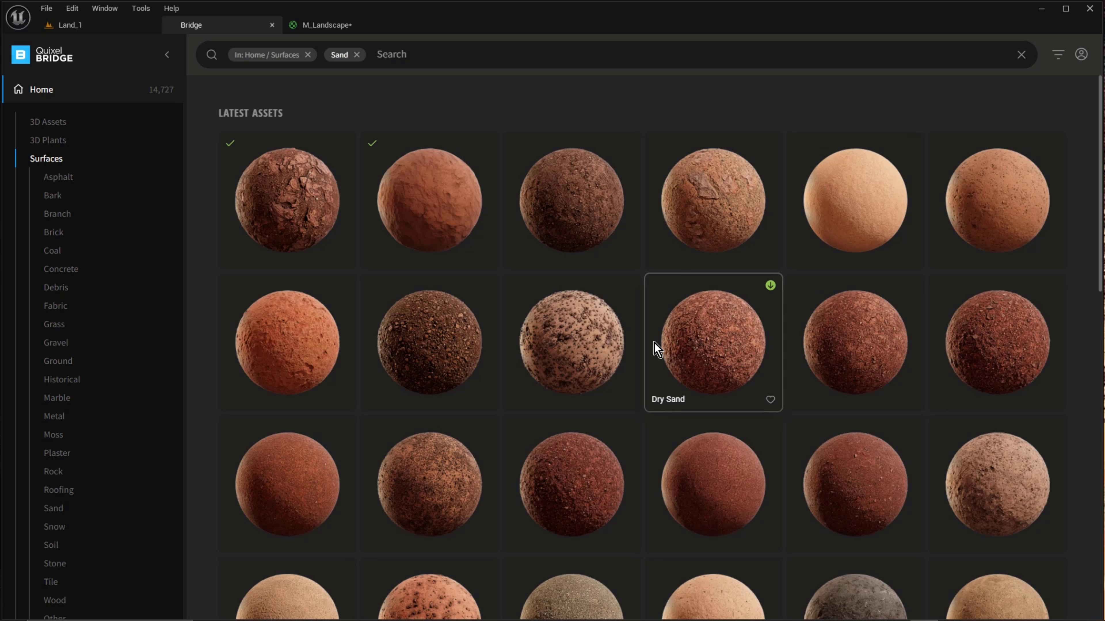
# View the details of the Desert Western Ground Gravel Slate 01 and Desert Western Ground Sand Fine 01 surfaces
pyautogui.click(282, 209)
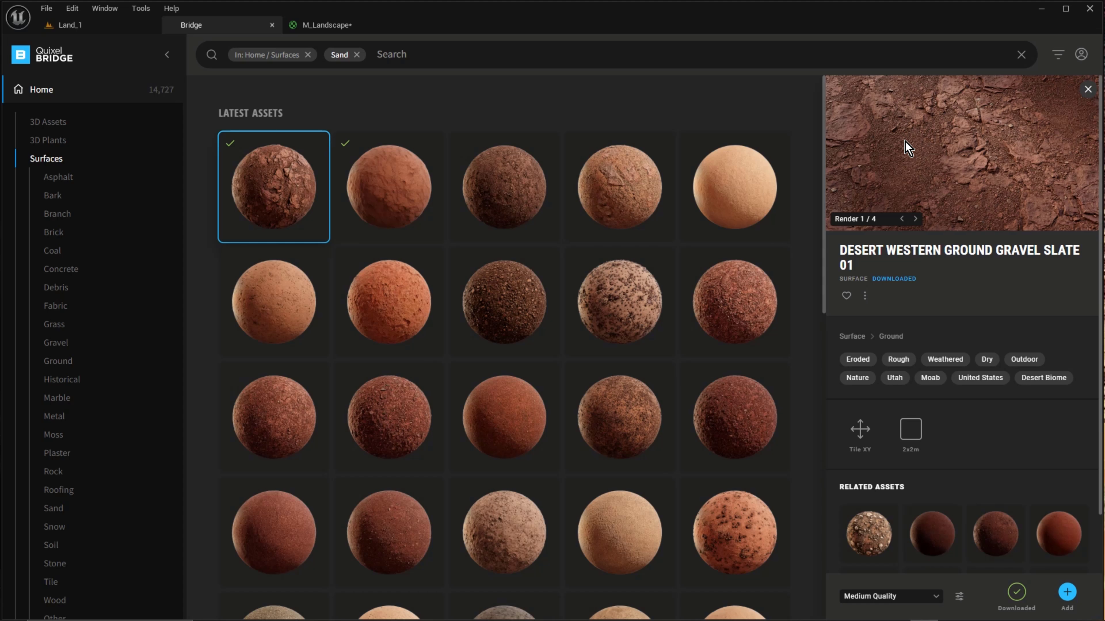
pyautogui.click(395, 189)
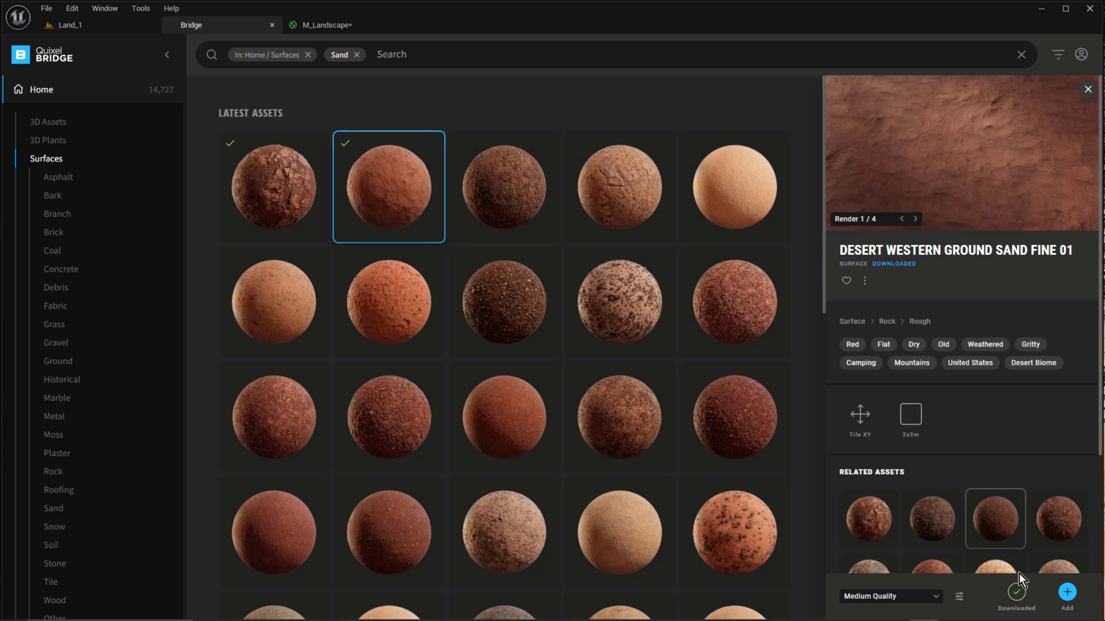
# Add the downloaded Desert Western Ground Sand Fine 01 surface to the project and return to Quixel Bridge
pyautogui.click(1067, 592)
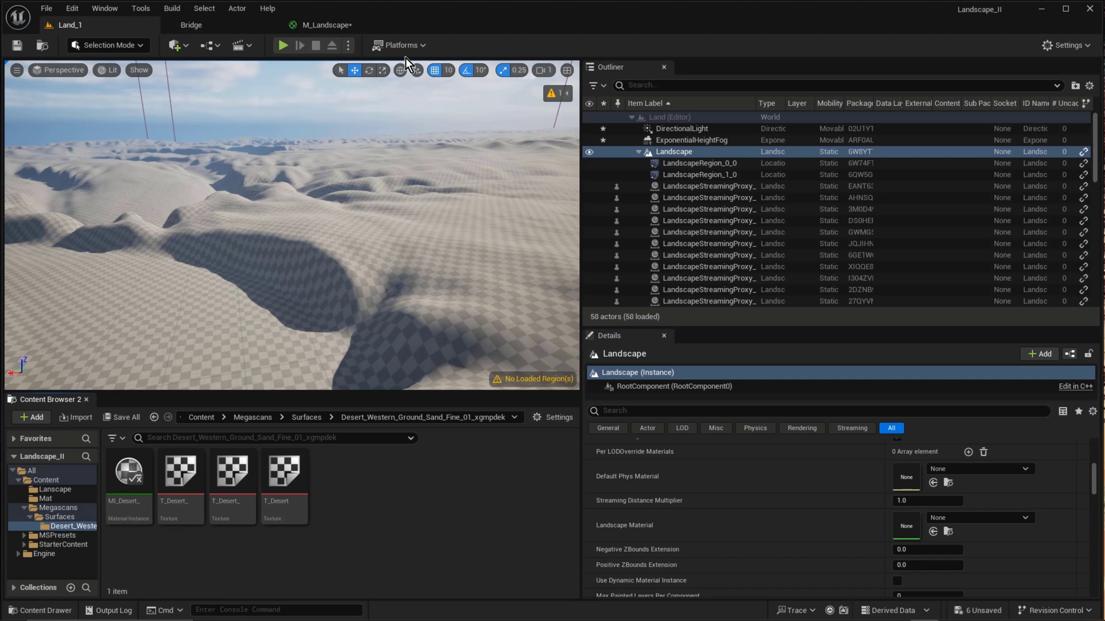
pyautogui.click(192, 25)
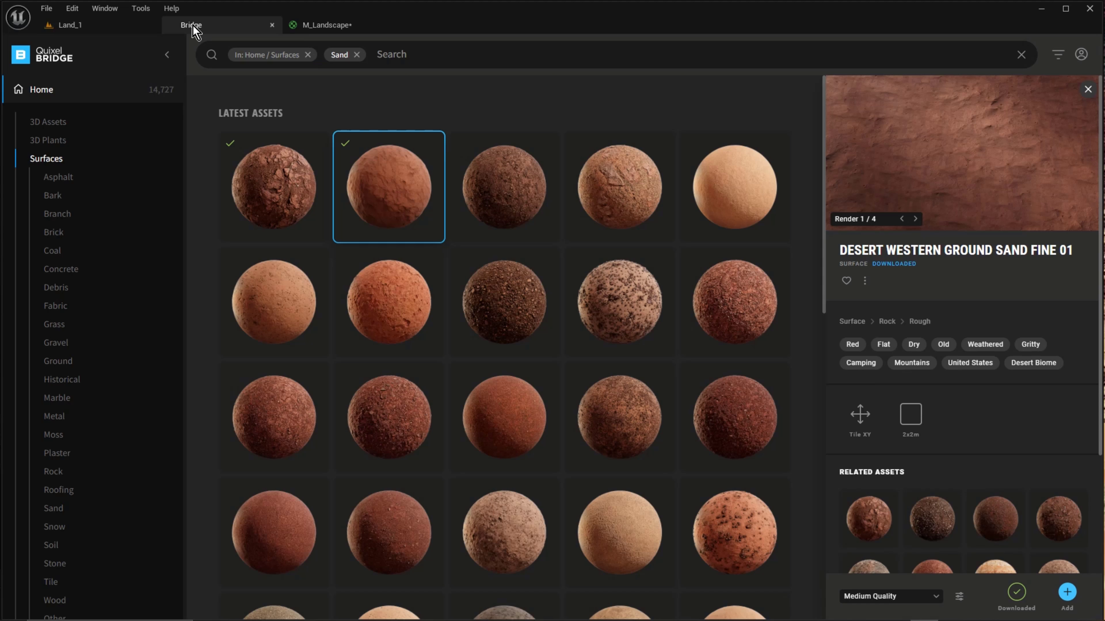
# Replace the sand search with grass in the Surfaces category and view the Wild Grass surface's details
pyautogui.click(356, 55)
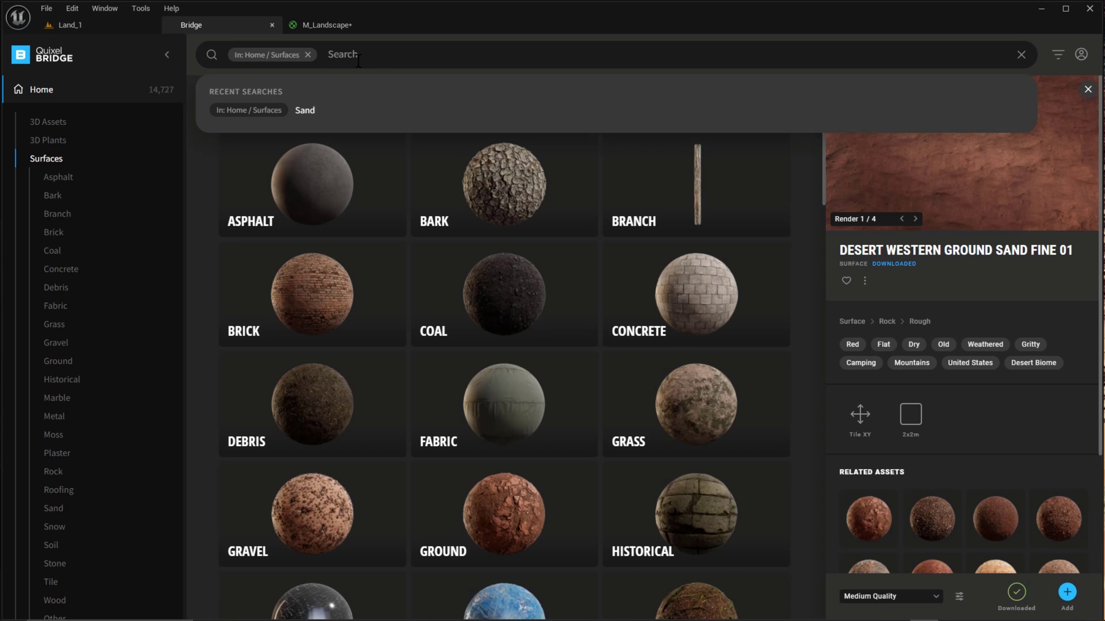
pyautogui.write('grass')
pyautogui.press('Return')
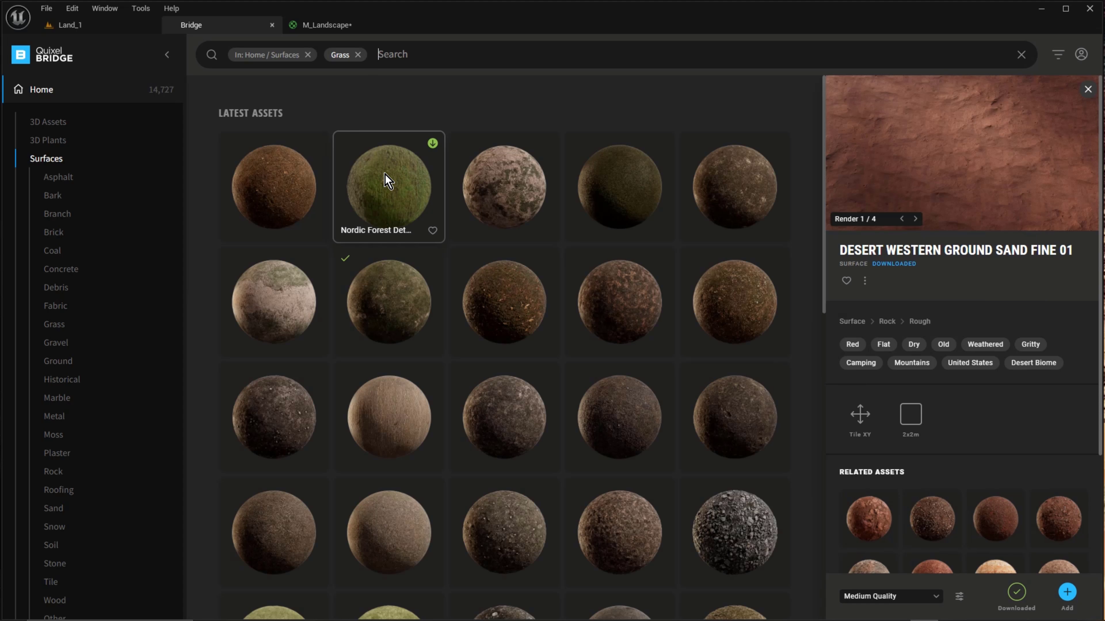
pyautogui.click(396, 302)
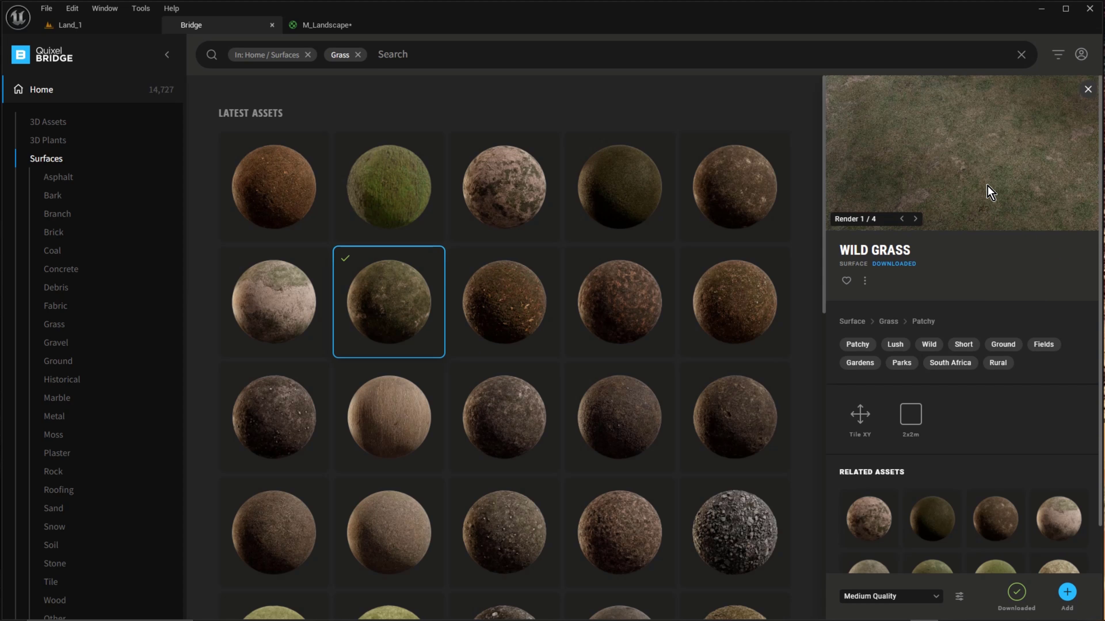
pyautogui.scroll(-5, 495, 346)
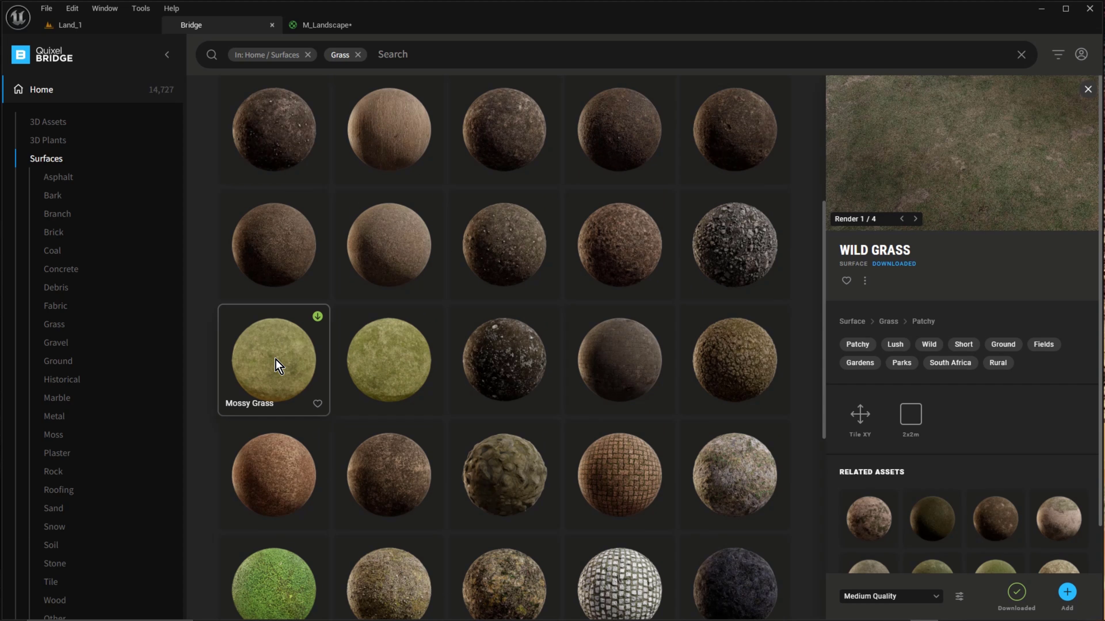
# Download the Mossy Grass surface at Medium Quality and add it to the project
pyautogui.click(278, 377)
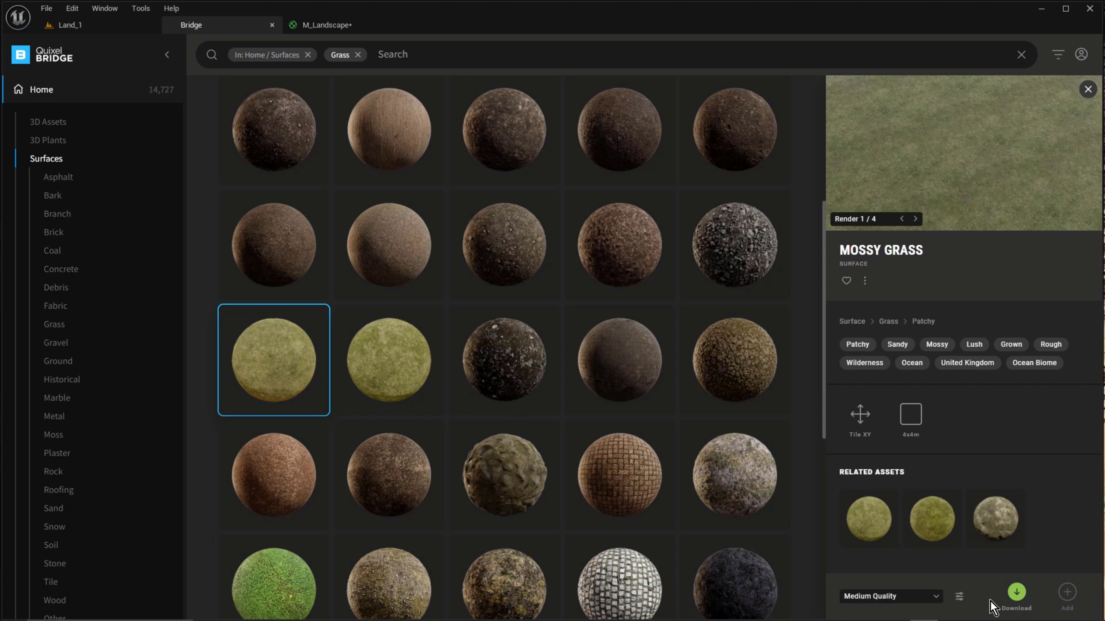
pyautogui.click(1016, 593)
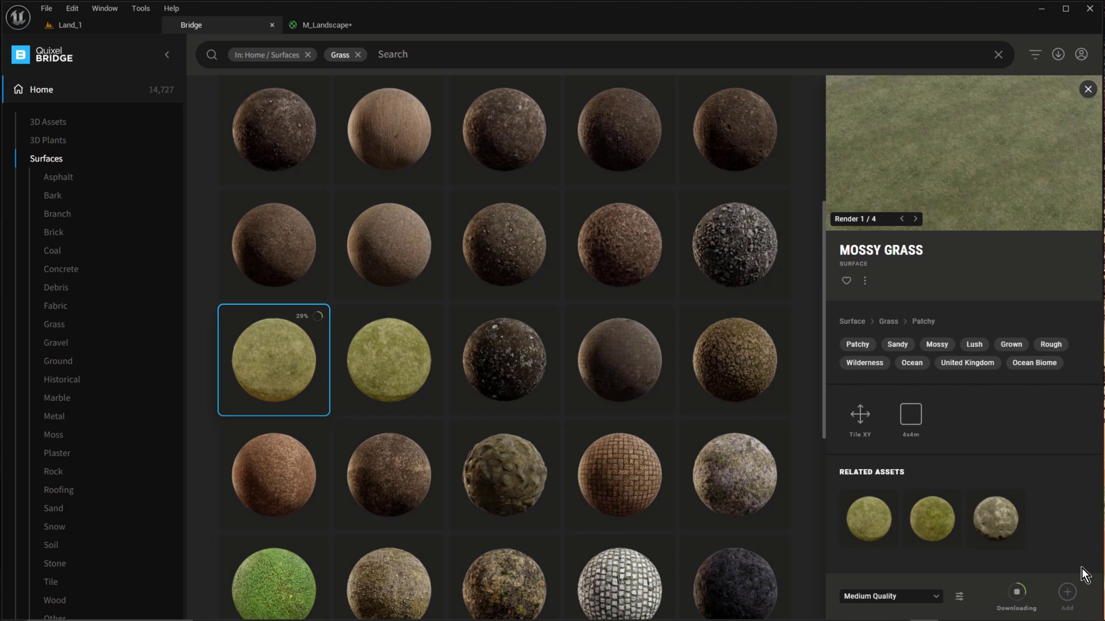
pyautogui.click(938, 600)
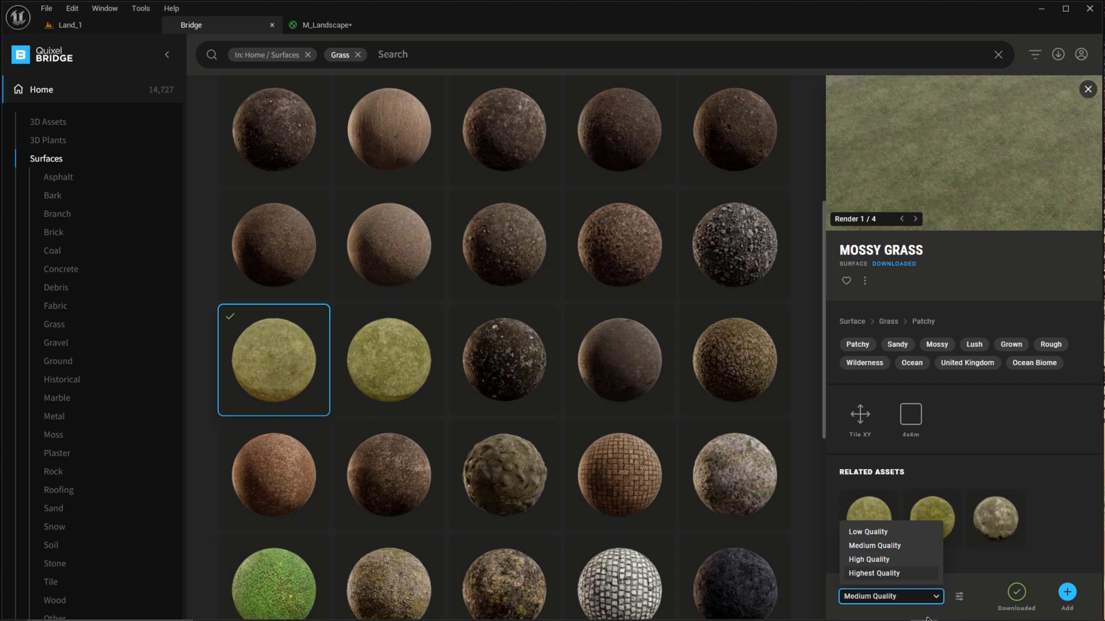
pyautogui.click(976, 599)
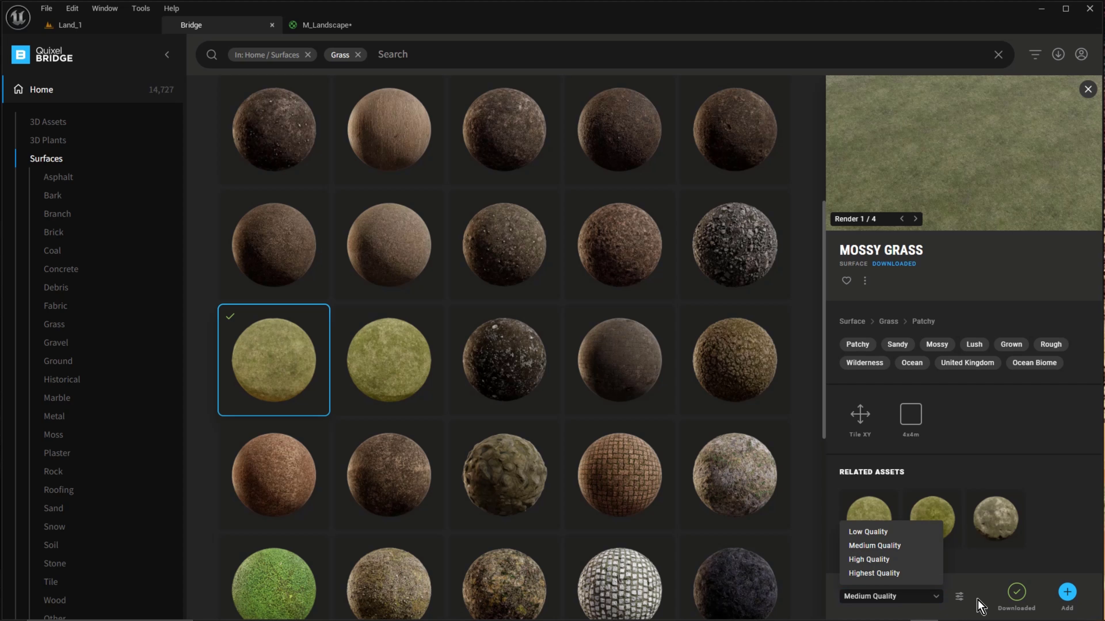
pyautogui.click(1066, 592)
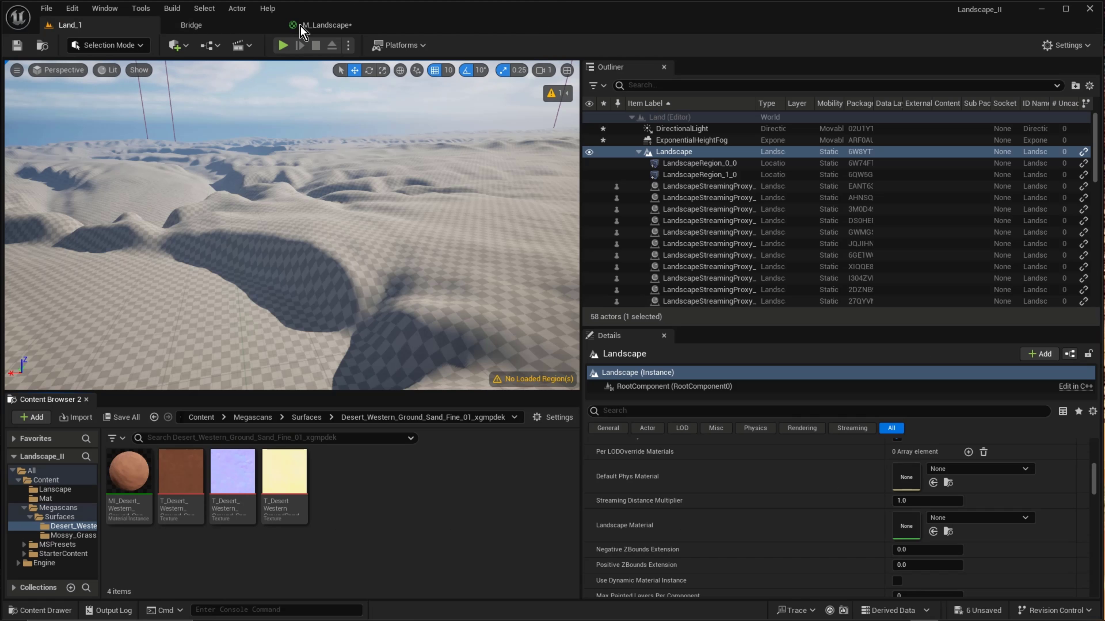
# Return to the M_Landscape material and show only the textures in the Megascans folder
pyautogui.click(321, 25)
pyautogui.moveTo(427, 123); pyautogui.dragTo(558, 162, button='right')
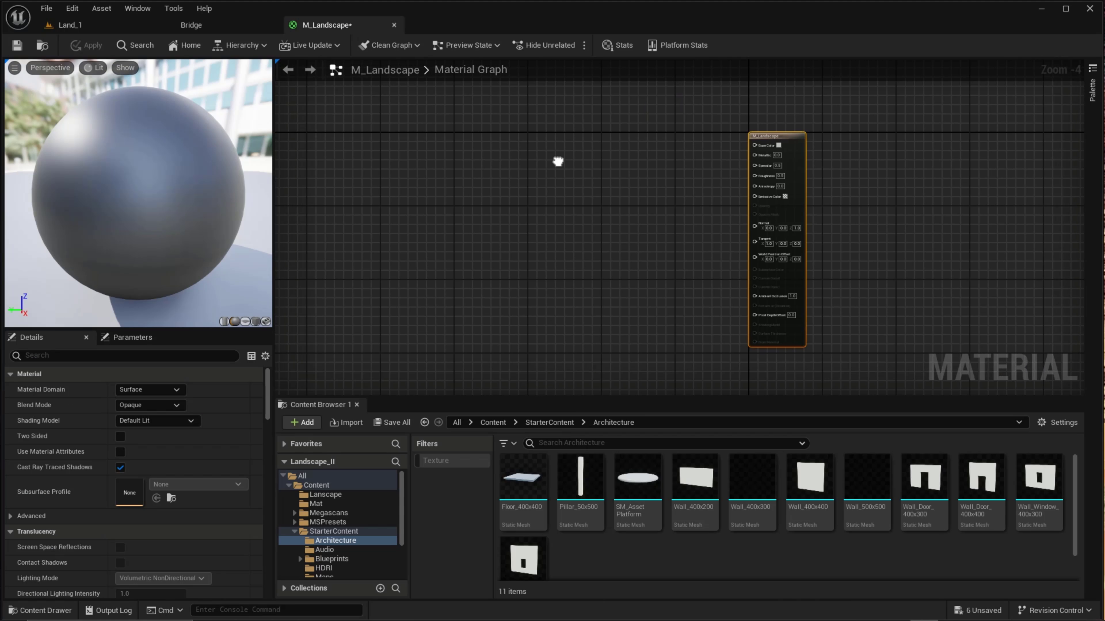
pyautogui.click(355, 514)
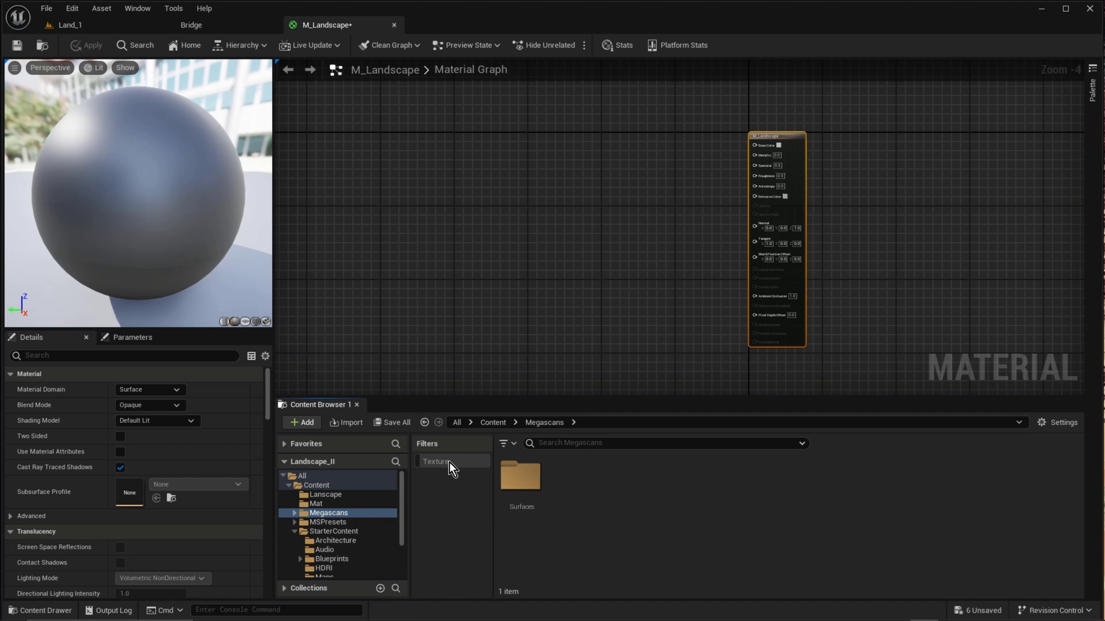
pyautogui.click(429, 462)
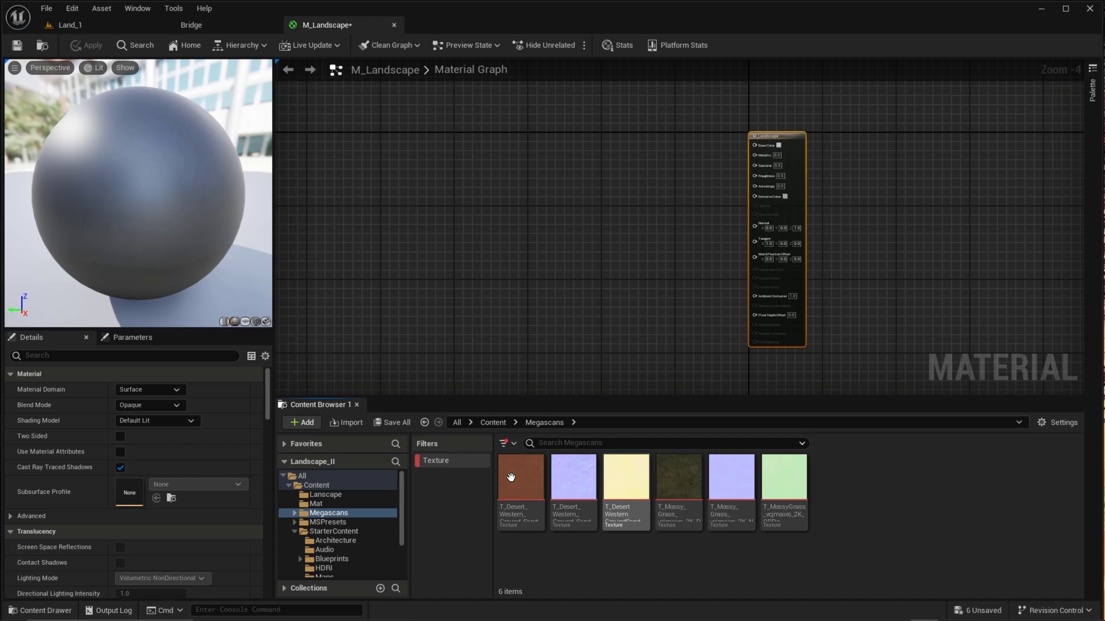
# Place the Desert Western Ground Sand colour and normal textures in the material graph as Texture Sample nodes
pyautogui.click(520, 479)
pyautogui.keyDown('ctrl'); pyautogui.click(565, 489); pyautogui.keyUp('ctrl')
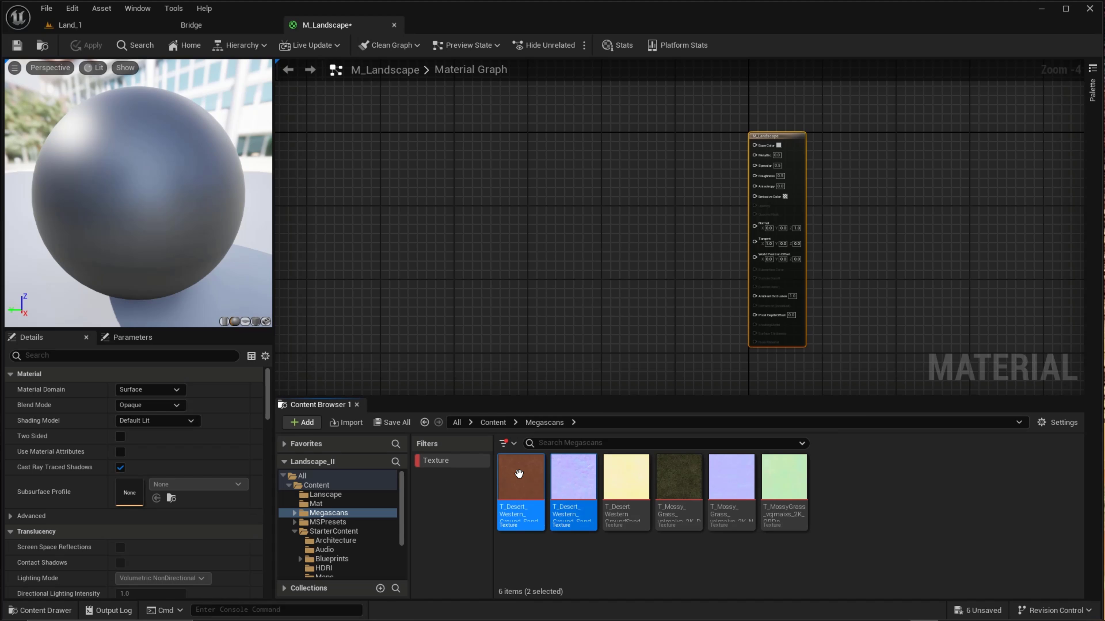
pyautogui.moveTo(523, 261); pyautogui.dragTo(508, 110)
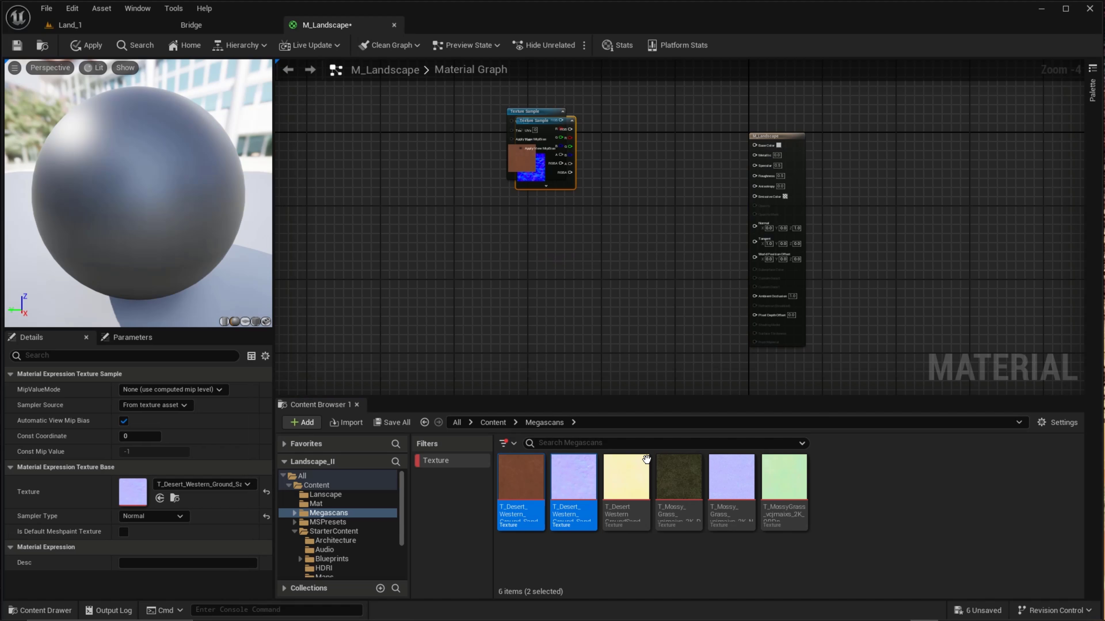
# Place the Mossy Grass colour and normal textures in the graph below the desert sand samples
pyautogui.click(678, 483)
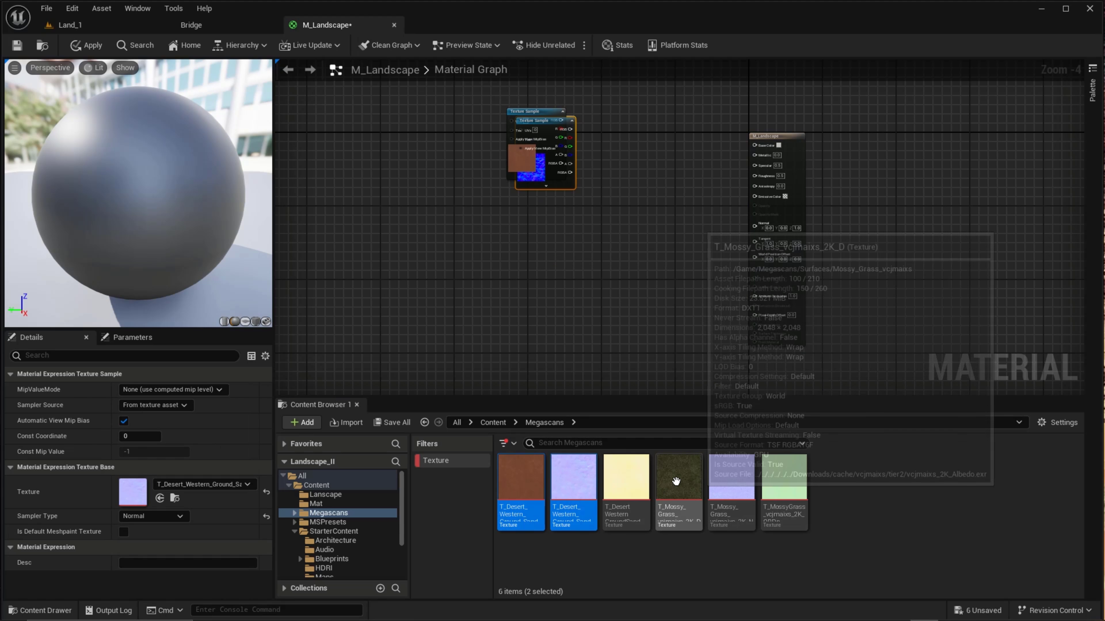
pyautogui.keyDown('ctrl'); pyautogui.click(731, 483); pyautogui.keyUp('ctrl')
pyautogui.moveTo(731, 483); pyautogui.dragTo(493, 336)
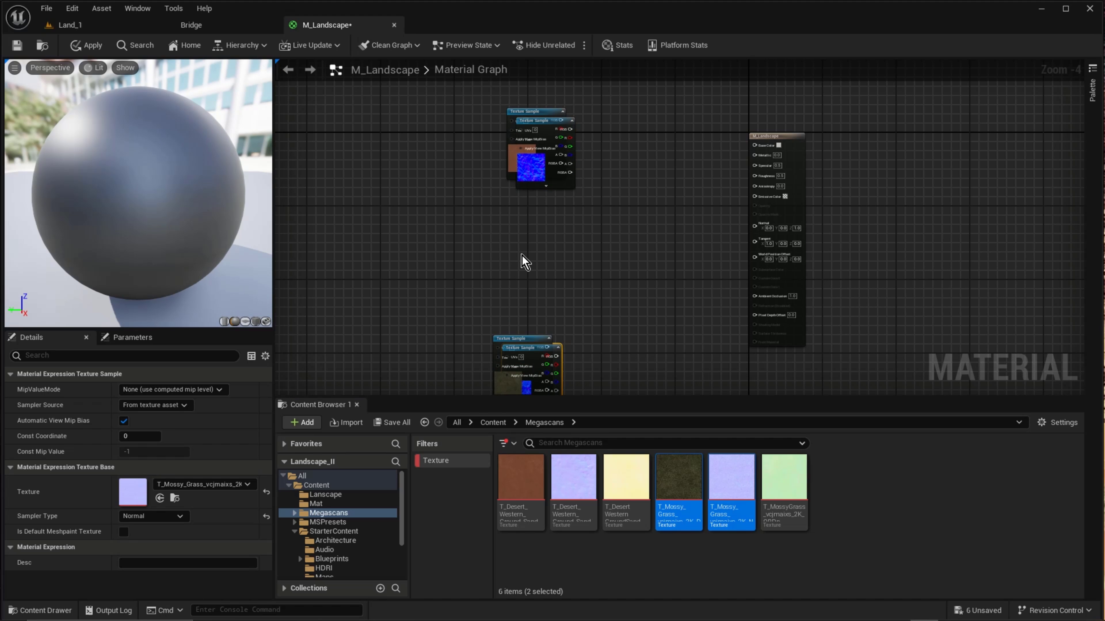
# Separate the overlapping Texture Sample nodes so each surface's colour and normal maps are stacked without overlap
pyautogui.moveTo(523, 261); pyautogui.dragTo(560, 338, button='right')
pyautogui.moveTo(569, 203); pyautogui.dragTo(554, 270)
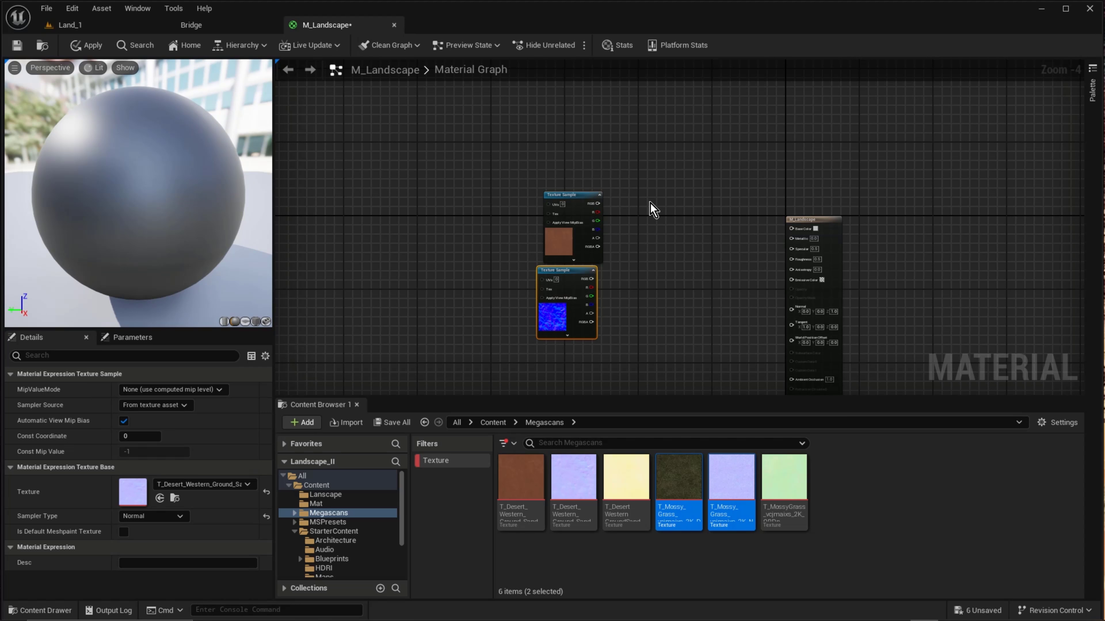
pyautogui.scroll(-2, 652, 209)
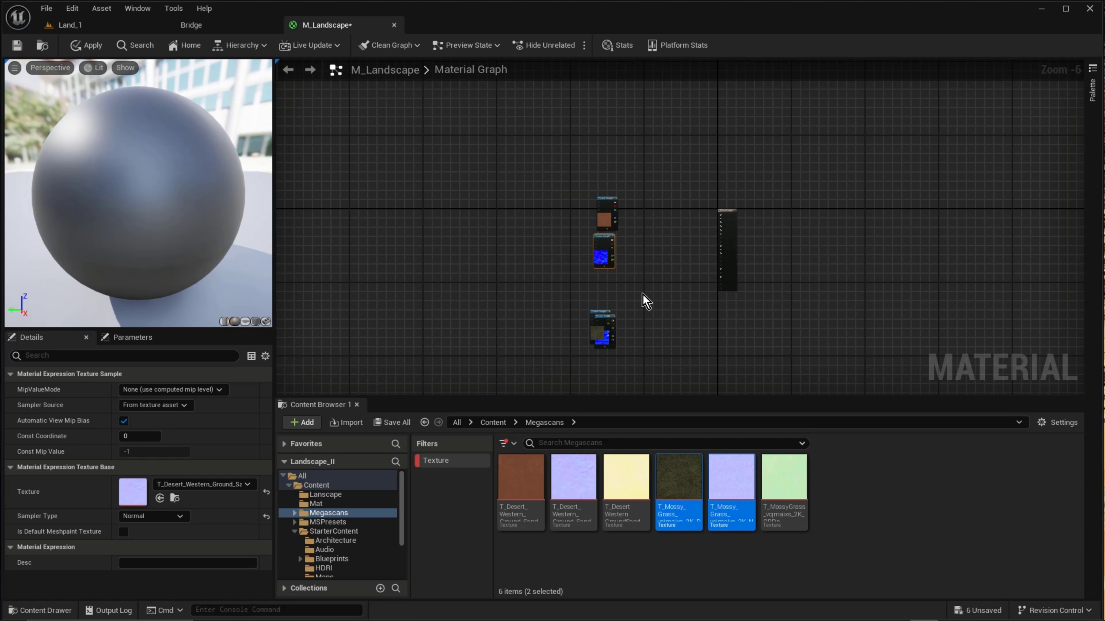
pyautogui.moveTo(653, 298); pyautogui.dragTo(634, 246, button='right')
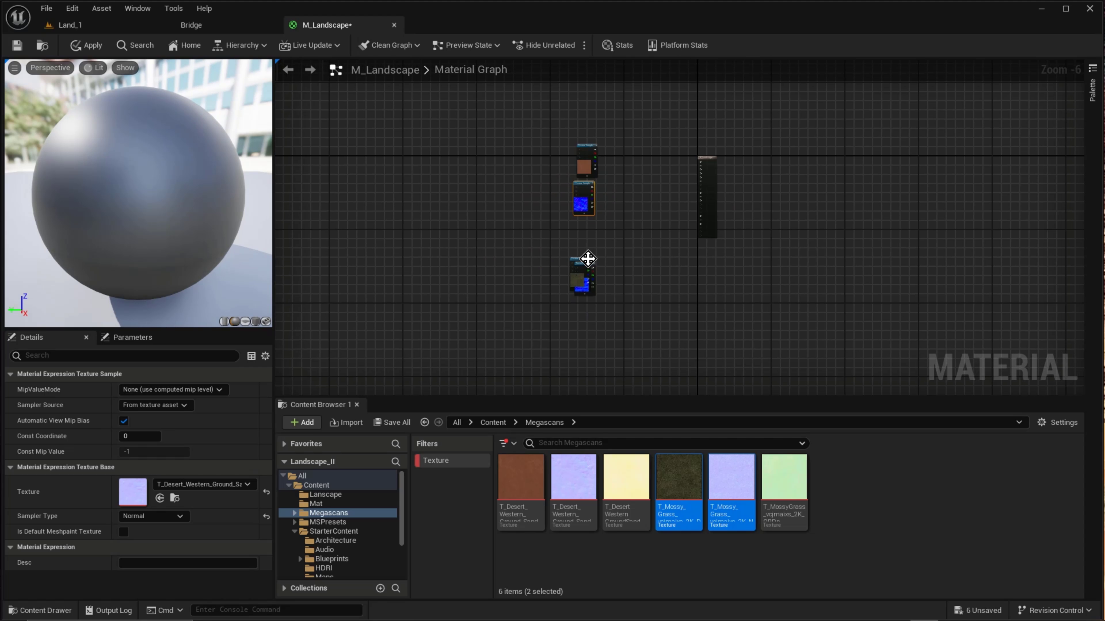
pyautogui.scroll(1, 588, 258)
pyautogui.scroll(1, 582, 261)
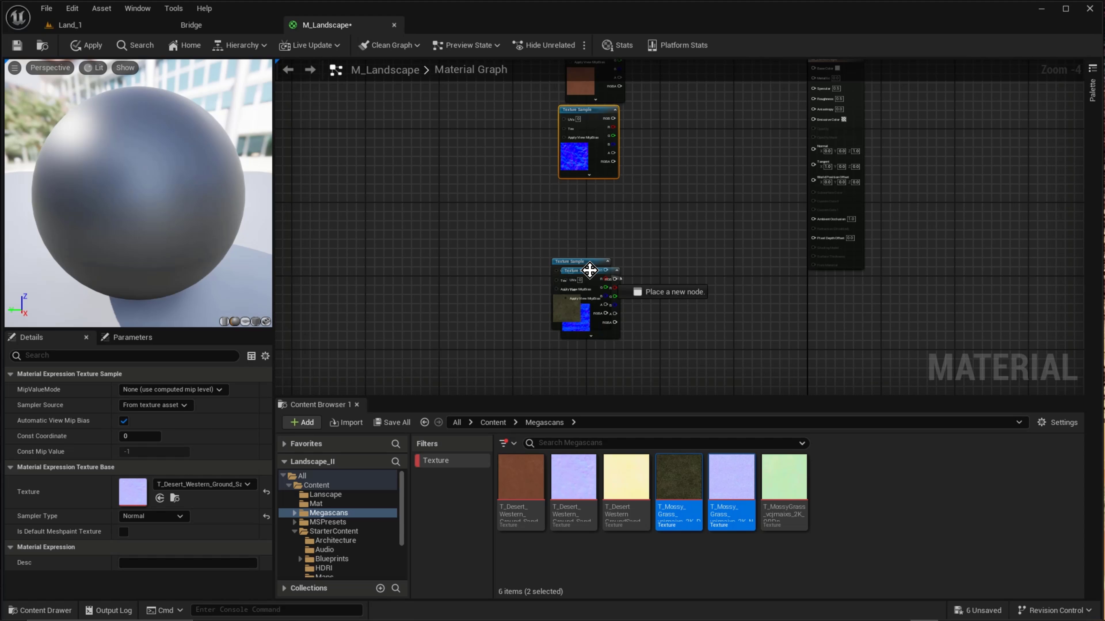
pyautogui.rightClick(587, 272)
pyautogui.moveTo(586, 272); pyautogui.dragTo(598, 212)
# Move the two Mossy Grass Texture Sample nodes together further down, away from the desert sand pair
pyautogui.moveTo(678, 340)
pyautogui.mouseDown()
pyautogui.moveTo(553, 269)
pyautogui.moveTo(528, 230)
pyautogui.mouseUp()
pyautogui.moveTo(608, 204); pyautogui.dragTo(593, 339)
pyautogui.moveTo(595, 255); pyautogui.dragTo(583, 386, button='right')
pyautogui.moveTo(639, 203); pyautogui.dragTo(709, 64, button='right')
pyautogui.scroll(-3, 769, 112)
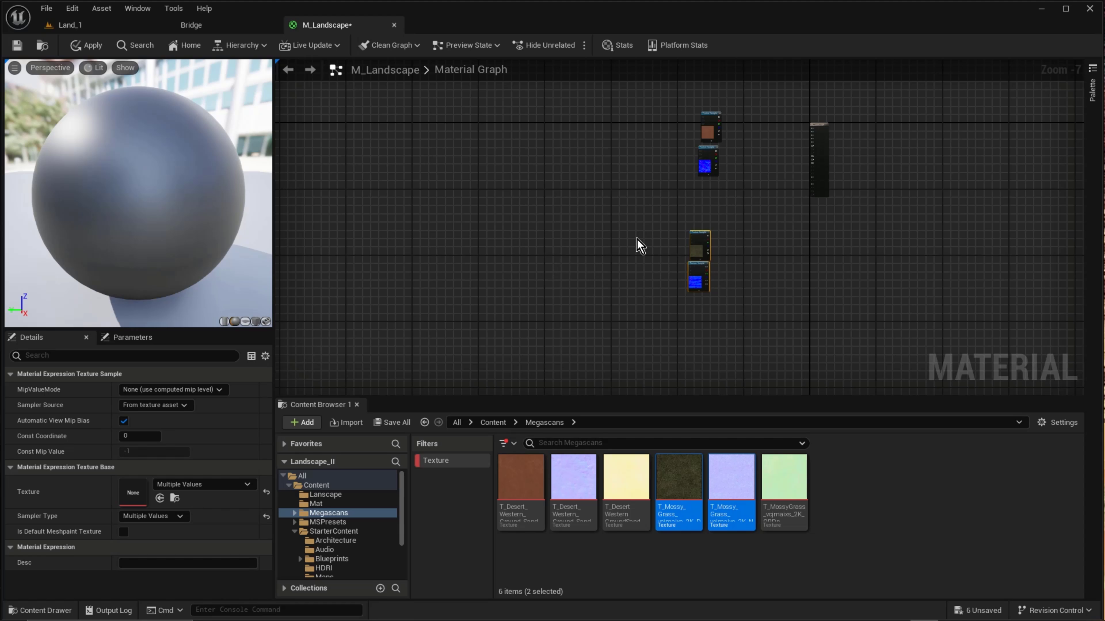
pyautogui.moveTo(621, 204); pyautogui.dragTo(730, 333)
pyautogui.scroll(4, 654, 237)
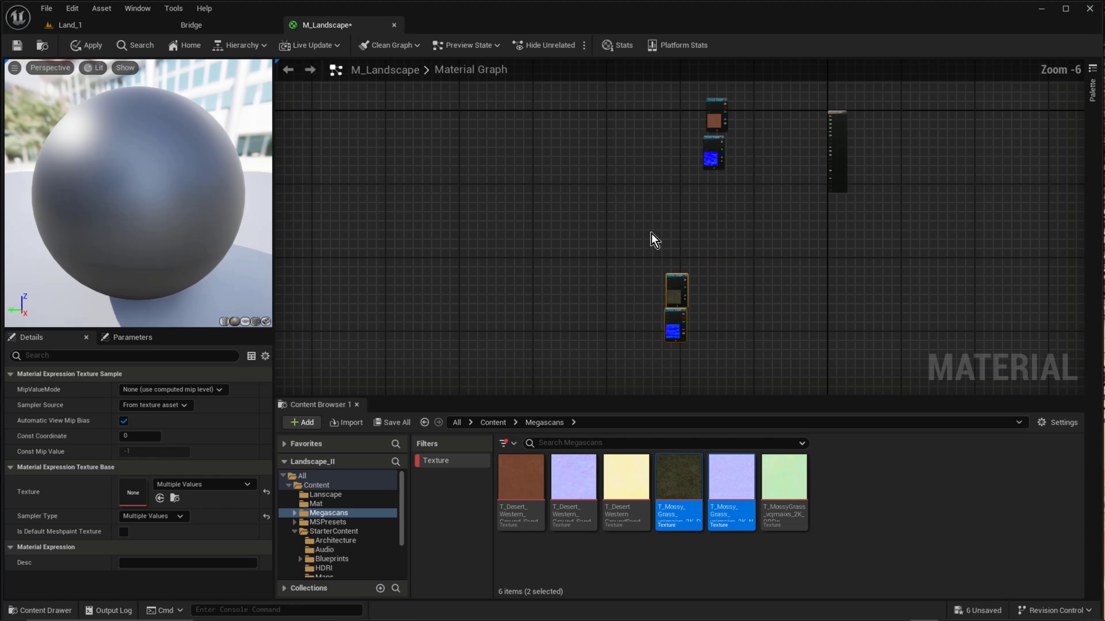
# Add a TextureCoordinate node to the graph beside the desert sand Texture Sample nodes
pyautogui.moveTo(654, 237); pyautogui.dragTo(643, 456, button='right')
pyautogui.moveTo(676, 125); pyautogui.dragTo(767, 204, button='right')
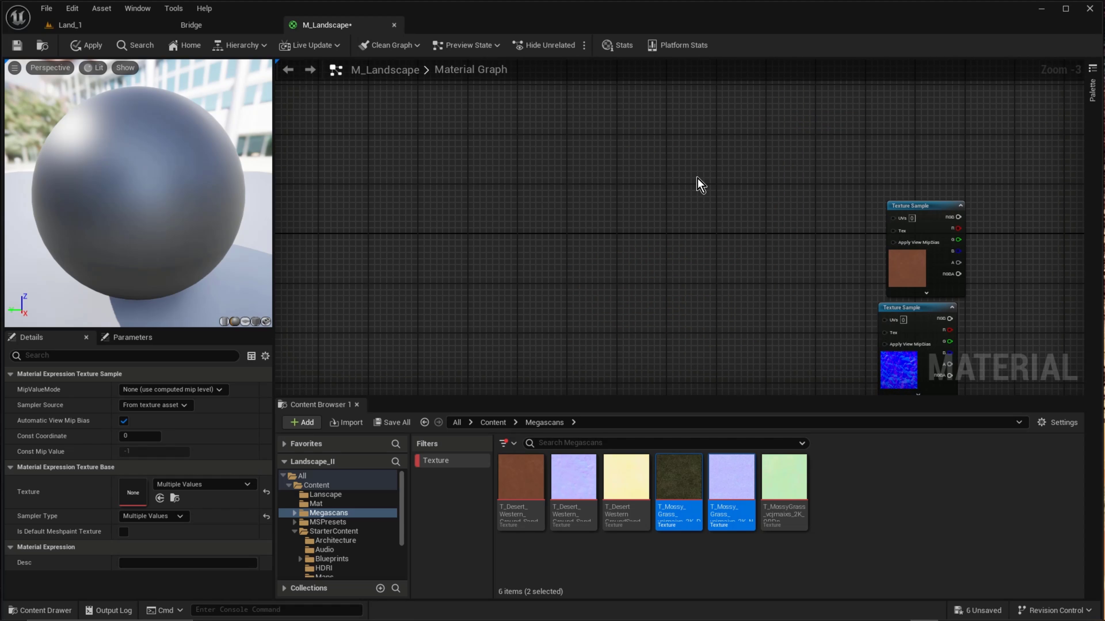
pyautogui.rightClick(697, 178)
pyautogui.click(673, 181)
pyautogui.moveTo(848, 210); pyautogui.dragTo(646, 202, button='right')
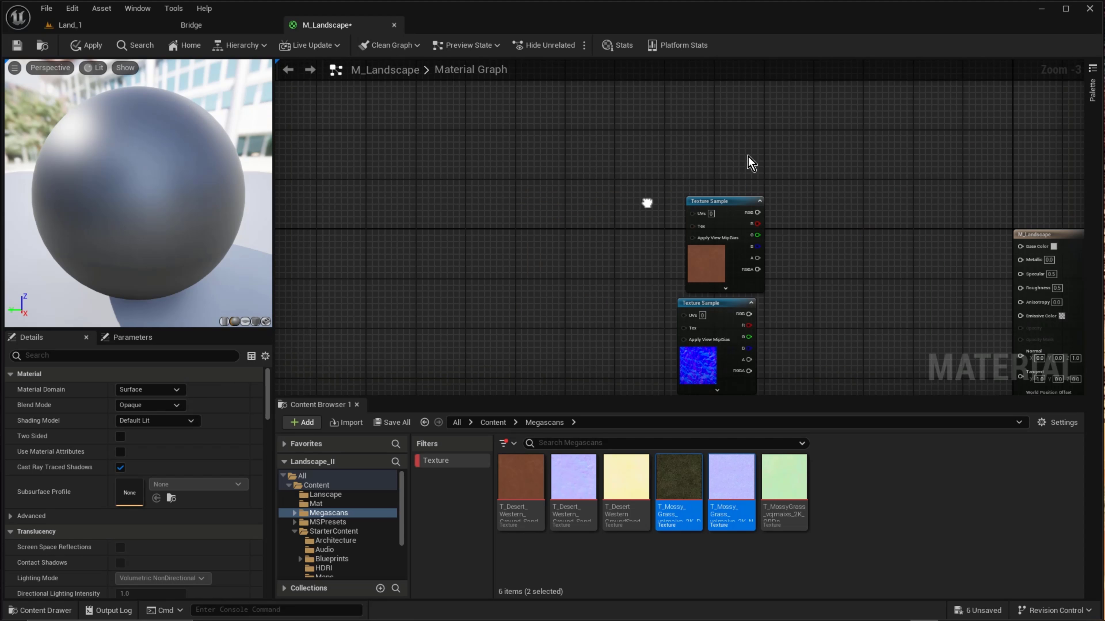
pyautogui.rightClick(530, 222)
pyautogui.write('tex')
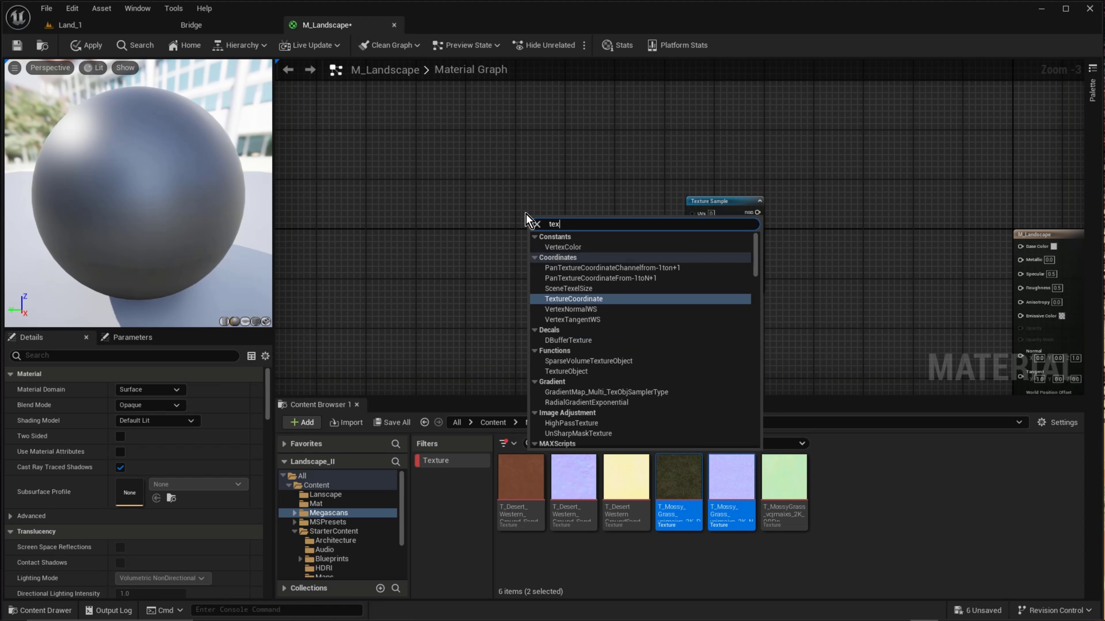
pyautogui.write('t coor')
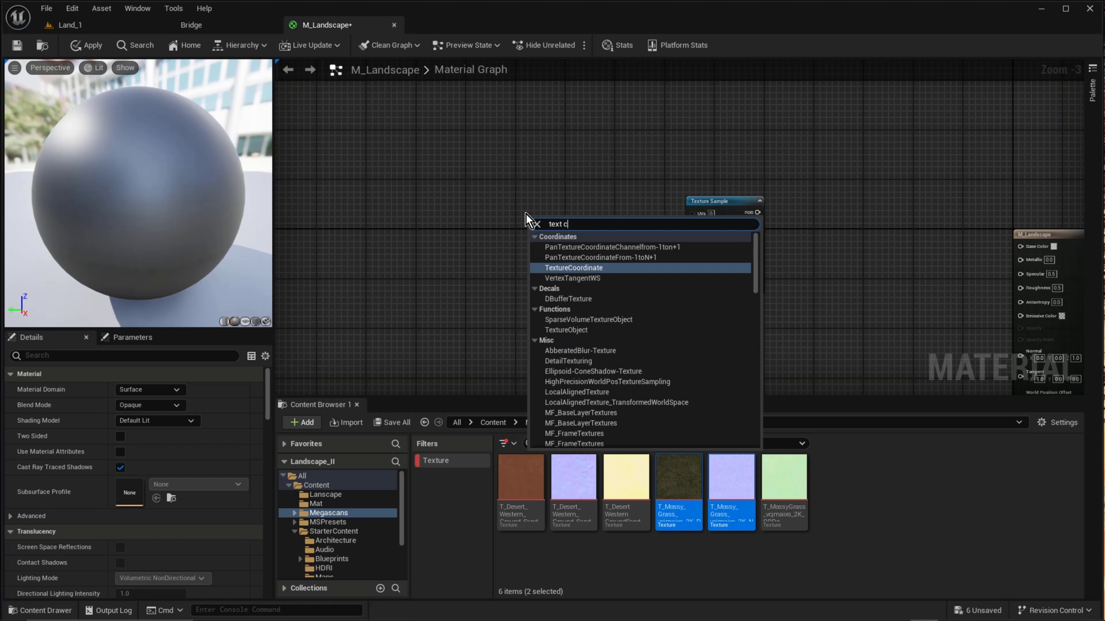
pyautogui.click(573, 268)
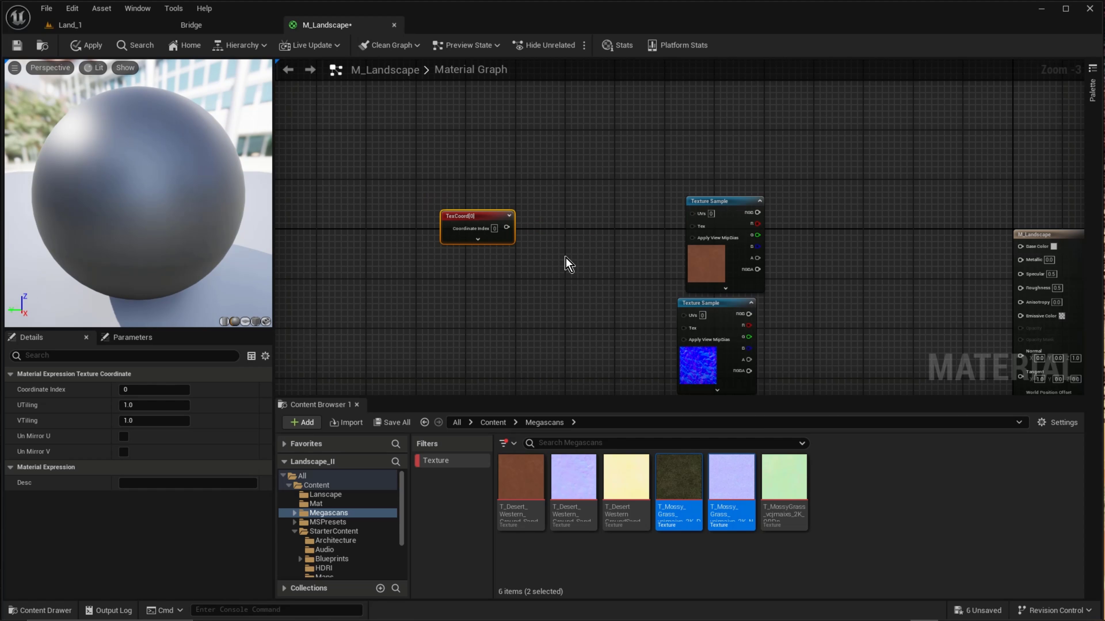
# Add a Multiply node between the TexCoord and the sand samples, and a scalar parameter node below the TexCoord
pyautogui.click(576, 227)
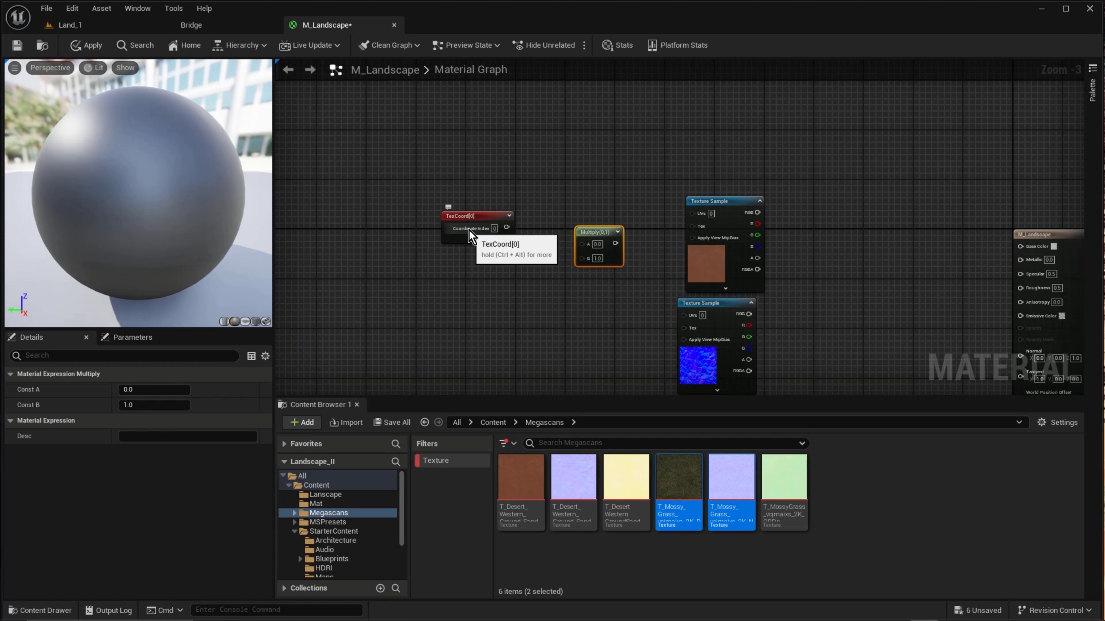
pyautogui.click(451, 290)
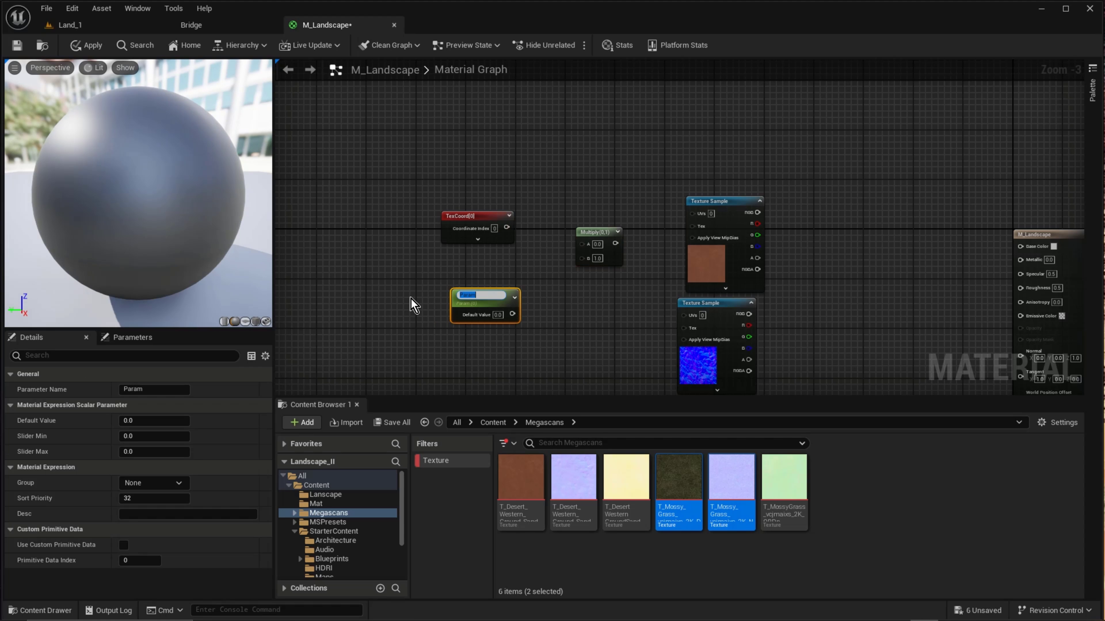
pyautogui.click(416, 293)
pyautogui.rightClick(416, 293)
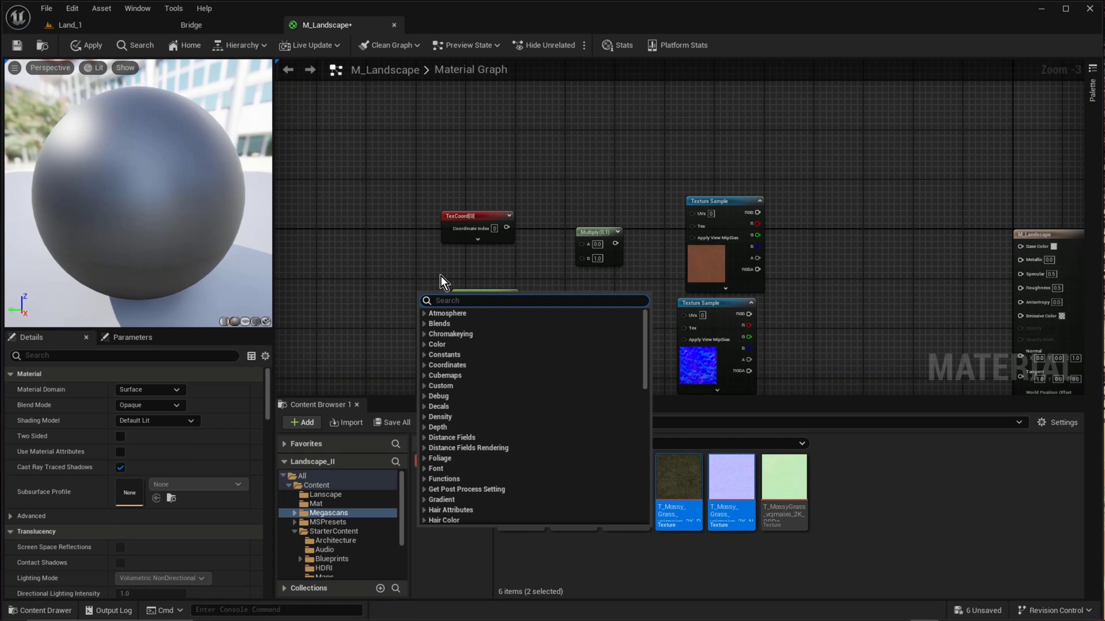
pyautogui.write('scalar')
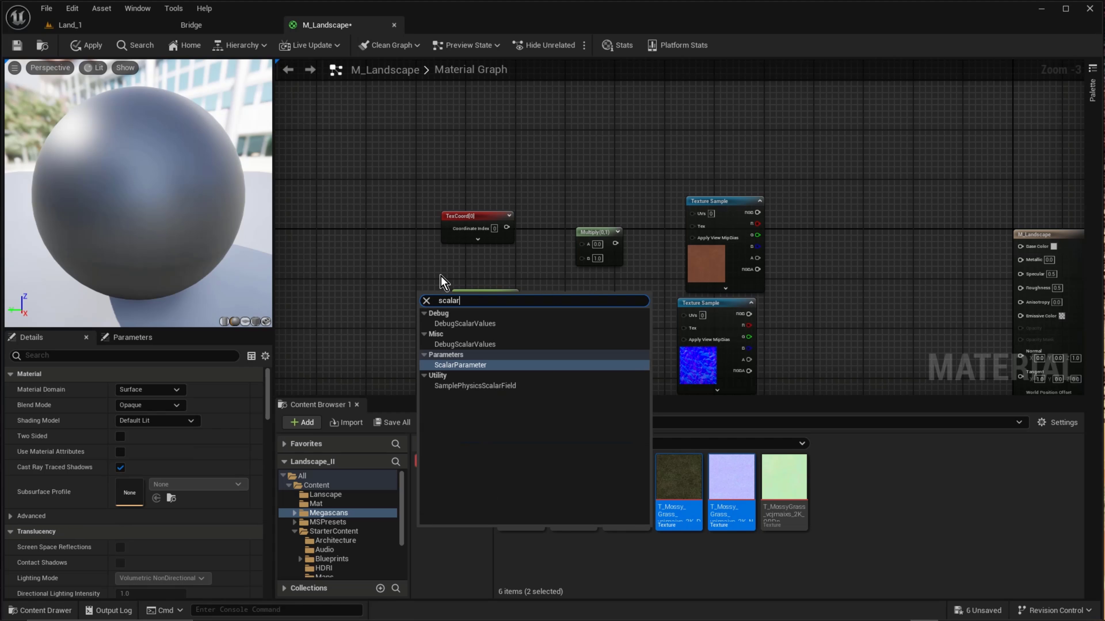
pyautogui.click(467, 367)
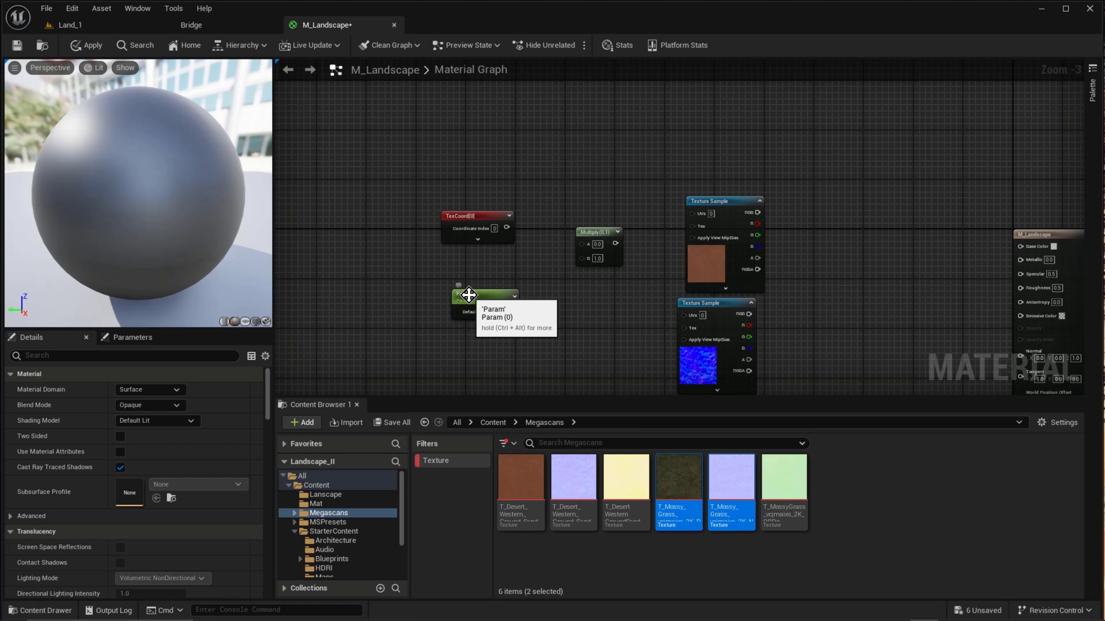
# Wire TexCoord and Param into Multiply's A and B inputs, and Multiply's output into the sand colour Texture Sample's UVs
pyautogui.click(472, 295)
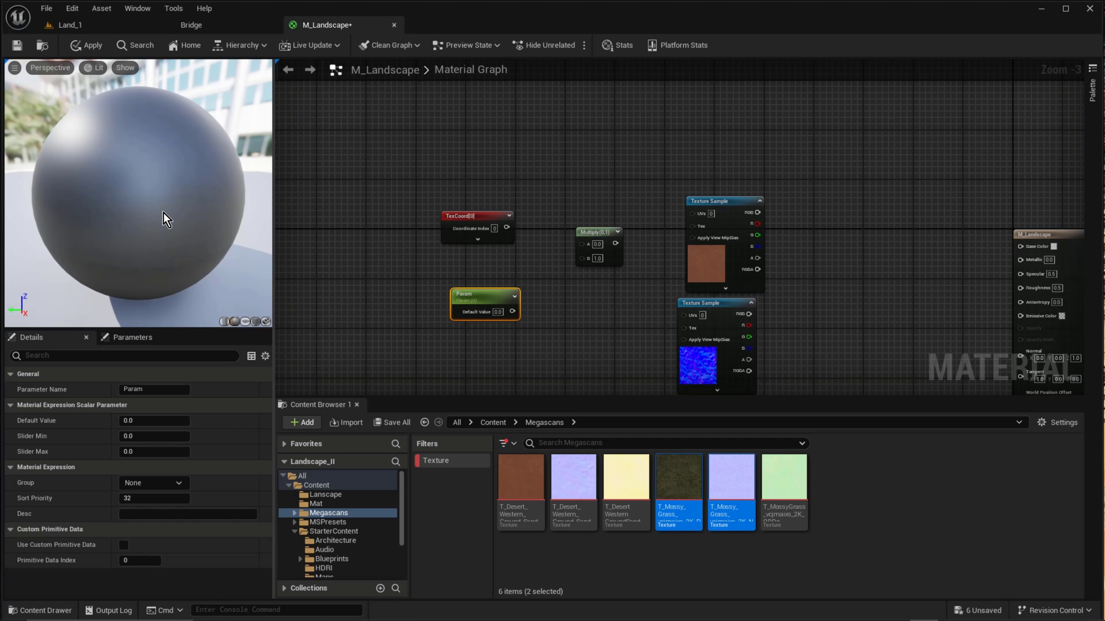
pyautogui.click(65, 26)
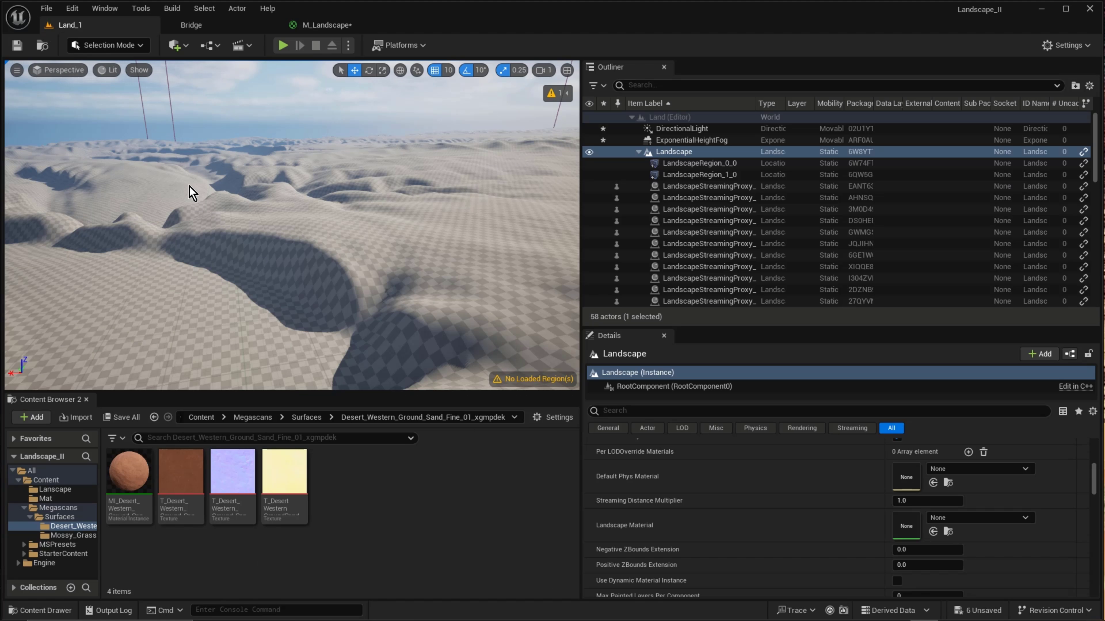
pyautogui.click(322, 25)
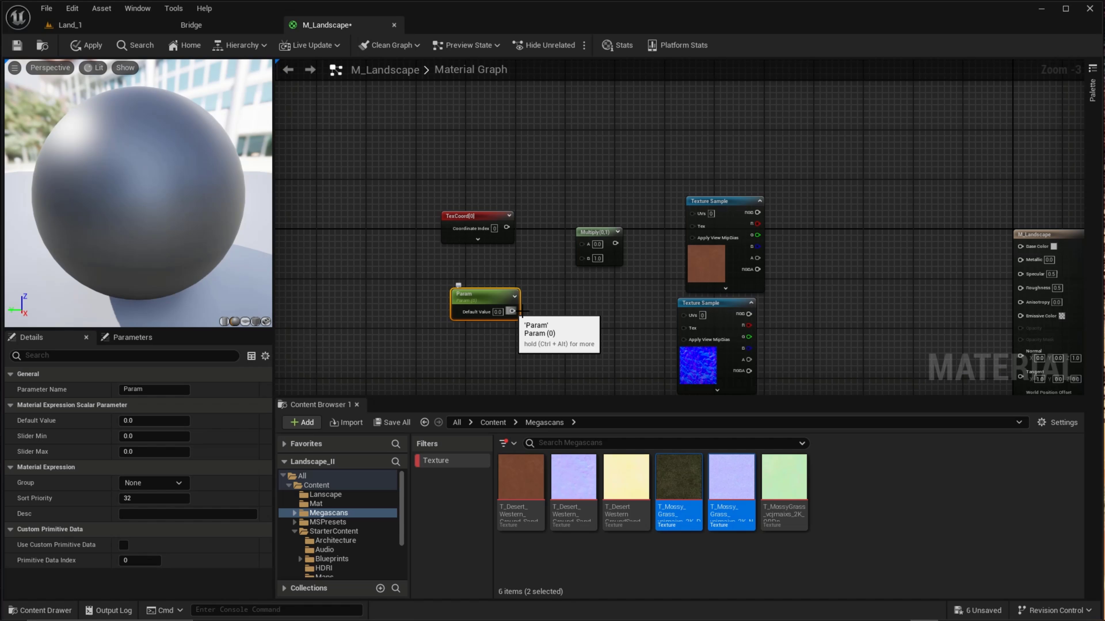
pyautogui.moveTo(512, 312); pyautogui.dragTo(583, 260)
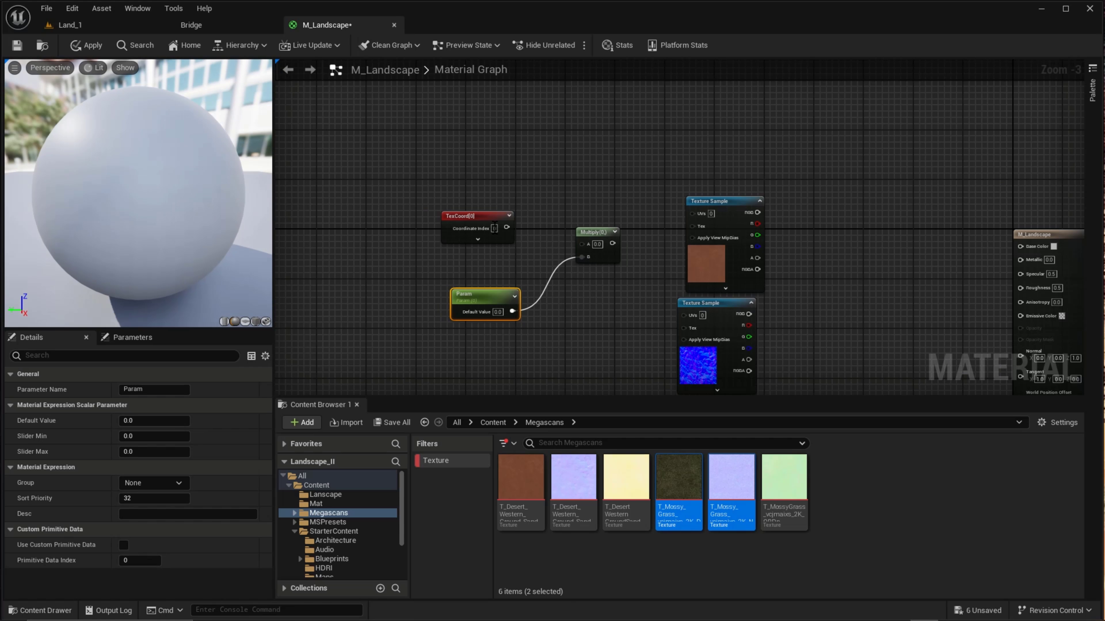
pyautogui.moveTo(507, 227); pyautogui.dragTo(692, 213)
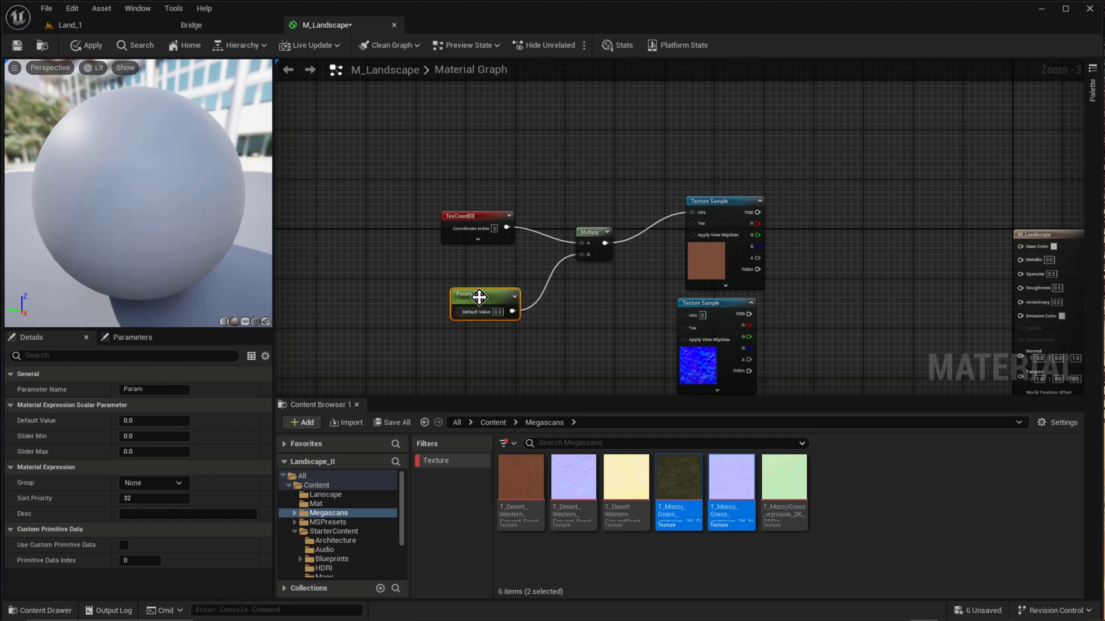
# Place Param just below TexCoord with a default value of 0.5 and connect Multiply to the sand normal map's UVs
pyautogui.moveTo(479, 299); pyautogui.dragTo(456, 257)
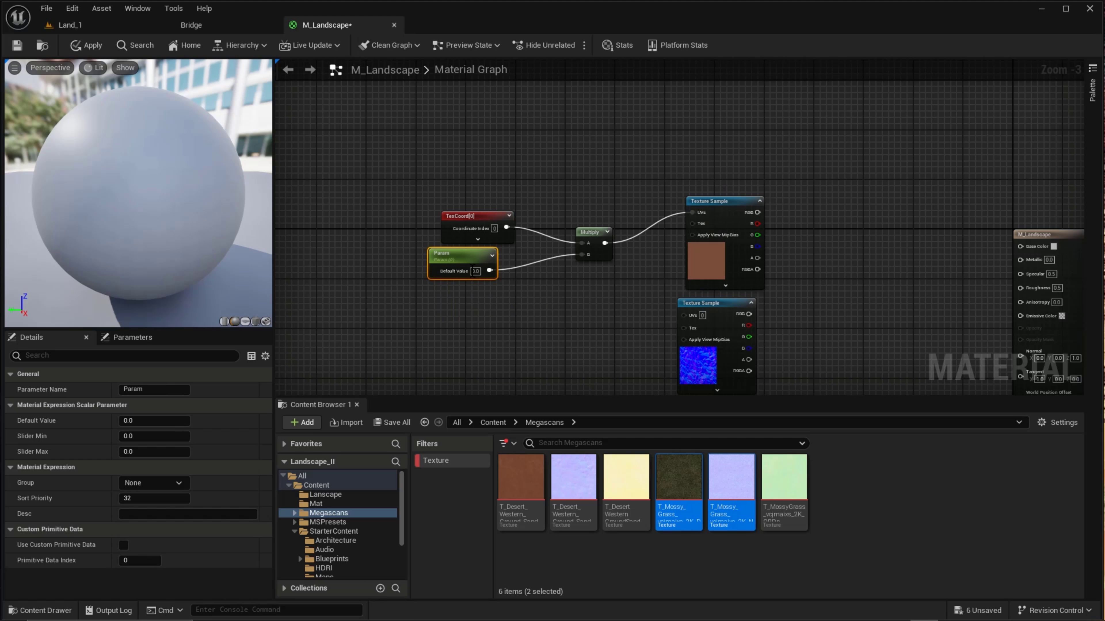
pyautogui.click(473, 270)
pyautogui.moveTo(490, 271); pyautogui.dragTo(687, 322)
pyautogui.moveTo(605, 243); pyautogui.dragTo(688, 315)
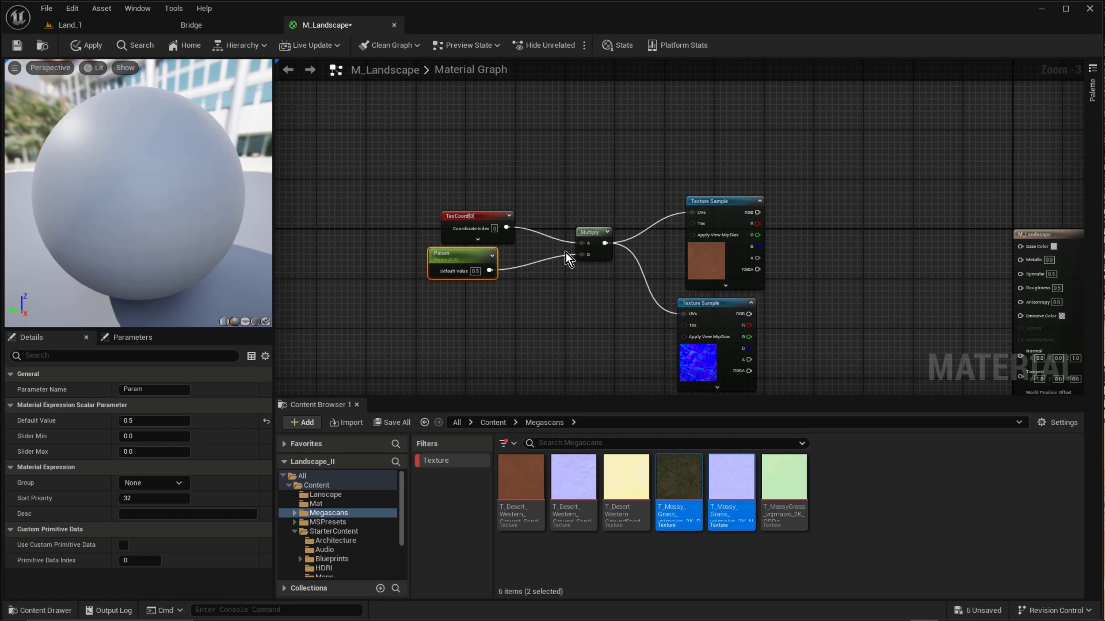
# Move the M_Landscape result node further right to make room after the sand Texture Sample nodes
pyautogui.moveTo(1011, 274); pyautogui.dragTo(909, 270, button='right')
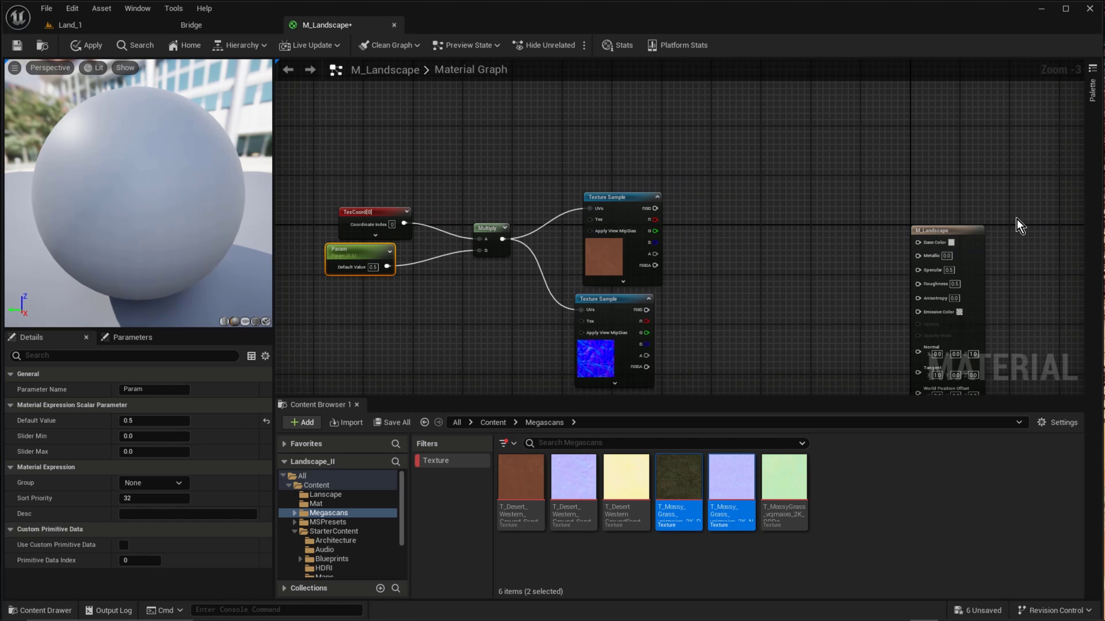
pyautogui.moveTo(1017, 219); pyautogui.dragTo(769, 193, button='right')
pyautogui.scroll(-3, 779, 219)
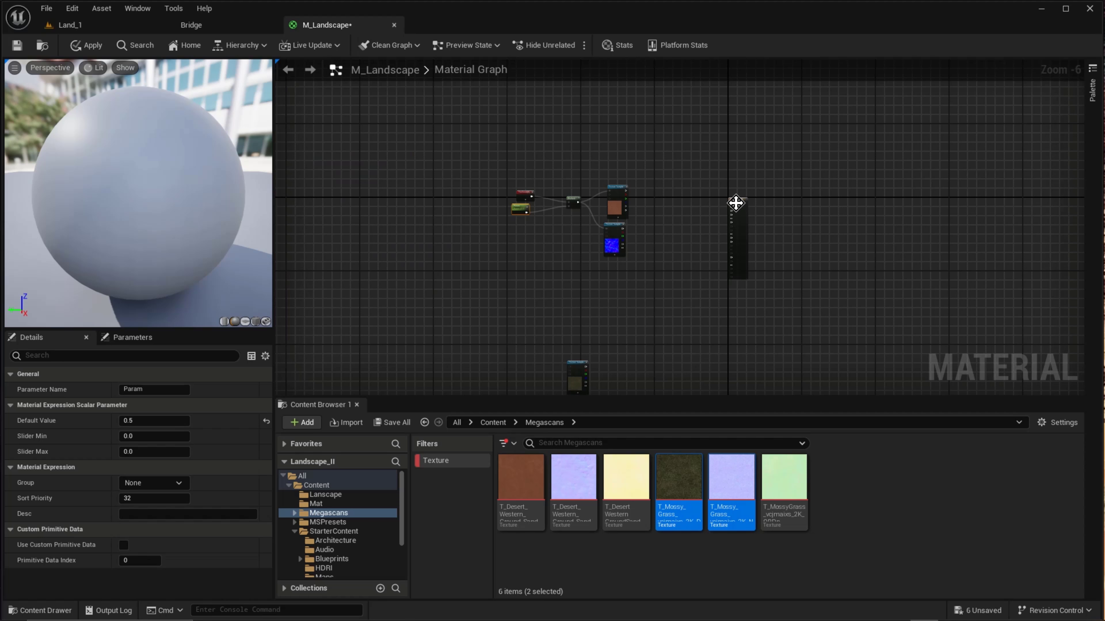
pyautogui.moveTo(736, 203); pyautogui.dragTo(902, 170)
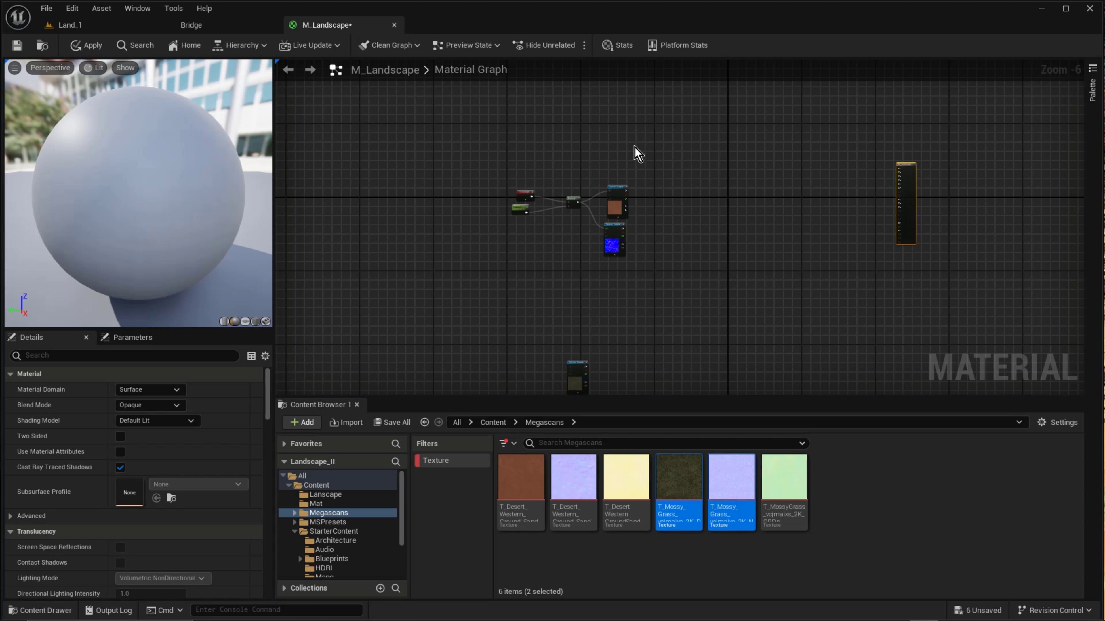
# Add a MakeMaterialAttributes node between the sand Texture Sample nodes and the M_Landscape result node
pyautogui.scroll(2, 620, 162)
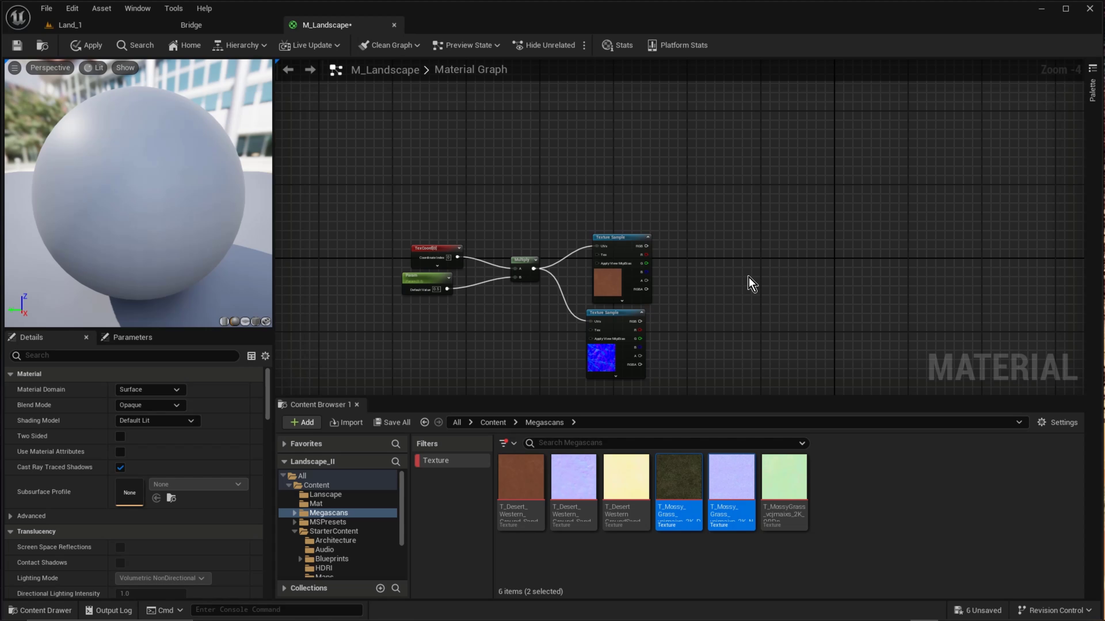
pyautogui.scroll(2, 753, 285)
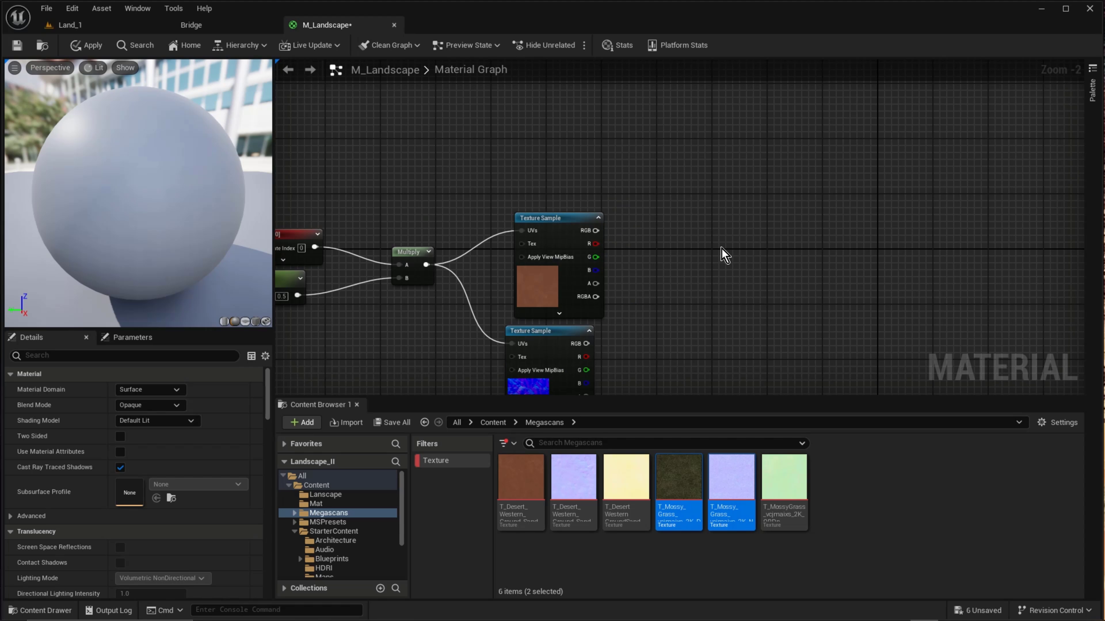
pyautogui.rightClick(733, 239)
pyautogui.write('mak')
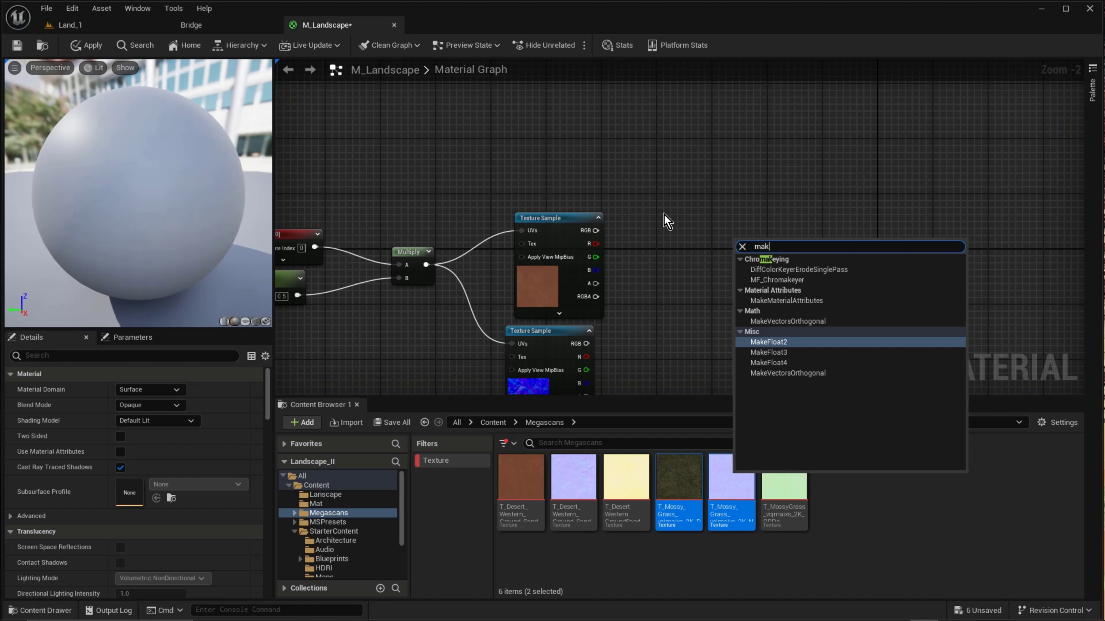
pyautogui.write('e maty')
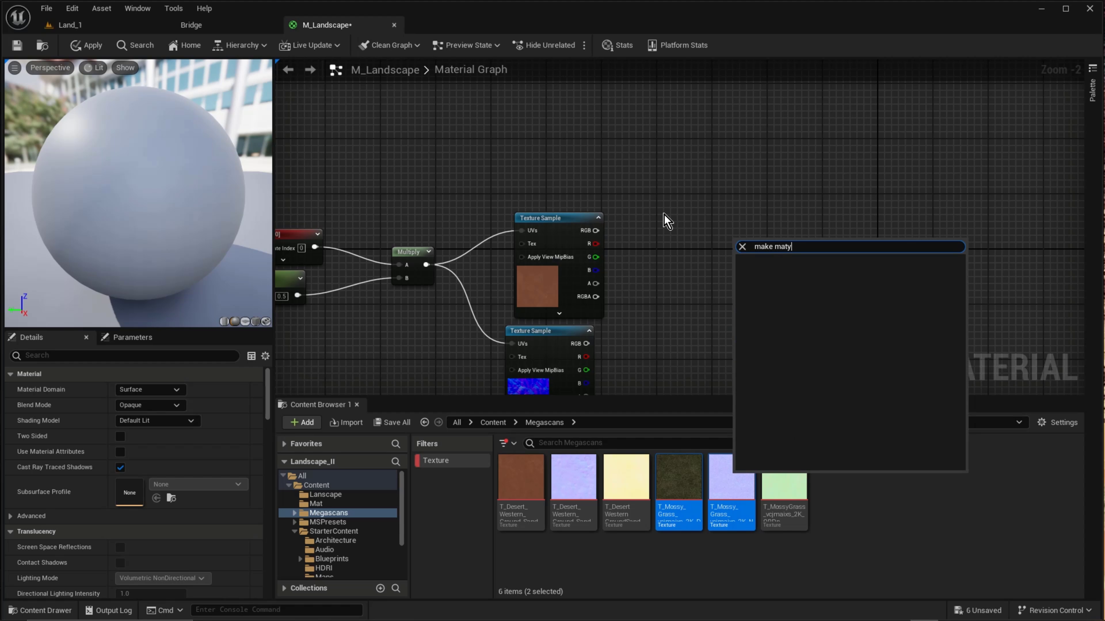
pyautogui.press('BackSpace')
pyautogui.click(782, 270)
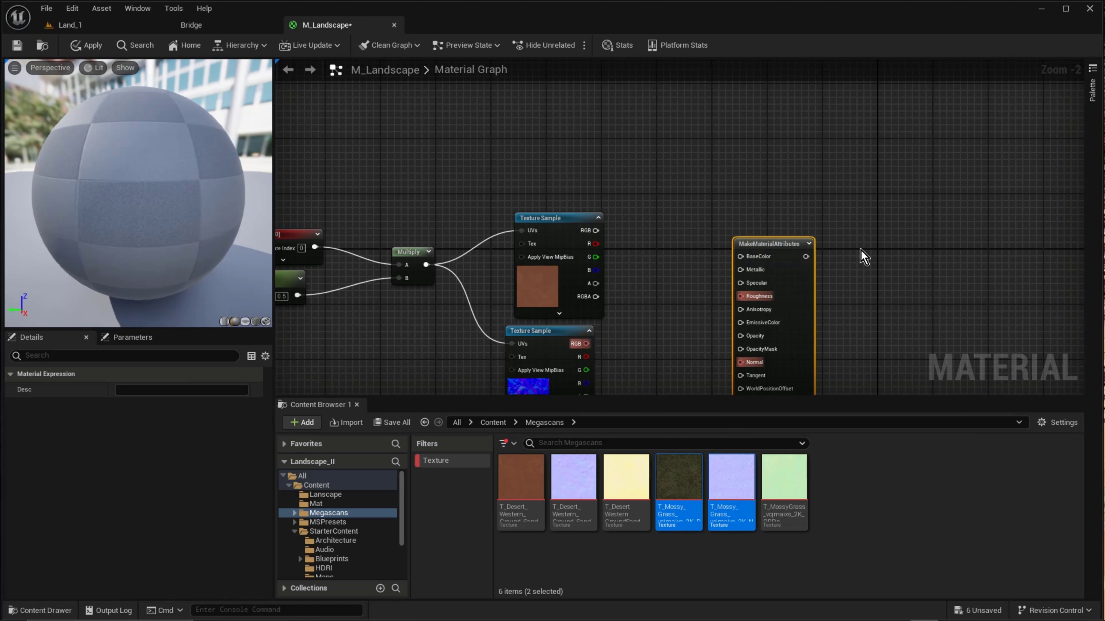
# Connect the sand colour RGB to BaseColor and the normal map RGB to Normal on MakeMaterialAttributes, aligning the node with the samples
pyautogui.moveTo(739, 340); pyautogui.dragTo(762, 241, button='right')
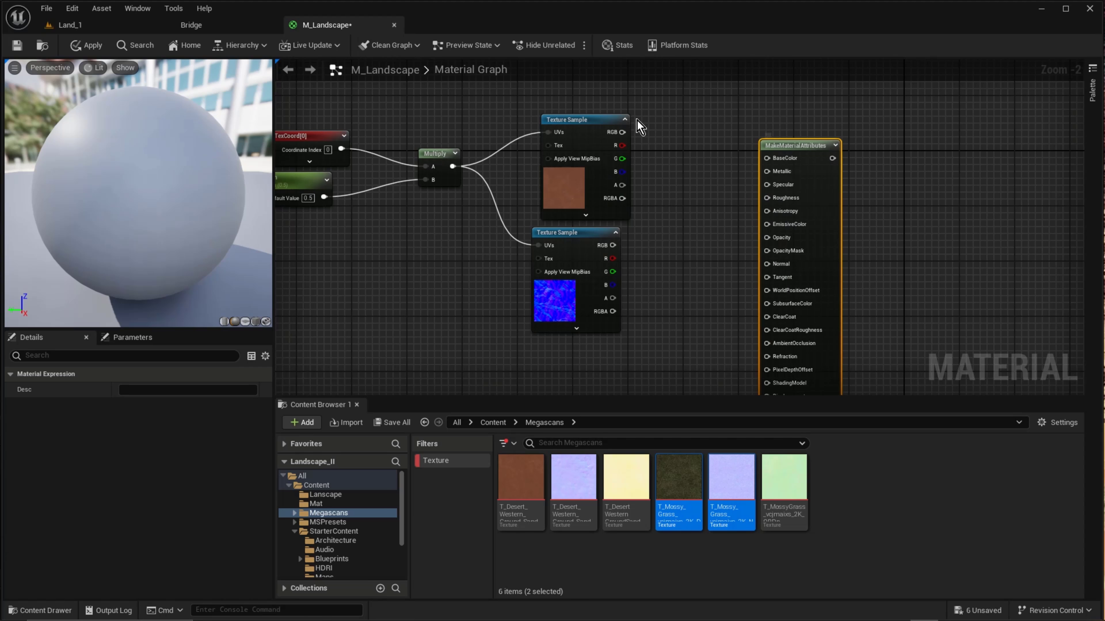
pyautogui.moveTo(622, 132); pyautogui.dragTo(767, 158)
pyautogui.moveTo(613, 245); pyautogui.dragTo(770, 266)
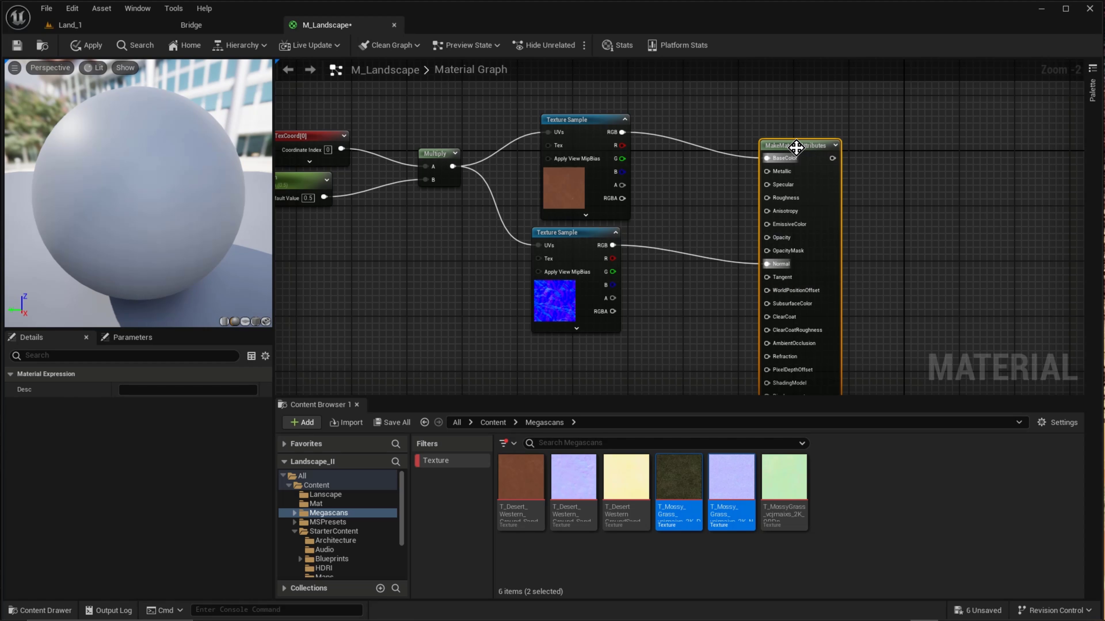
pyautogui.moveTo(795, 148); pyautogui.dragTo(795, 119)
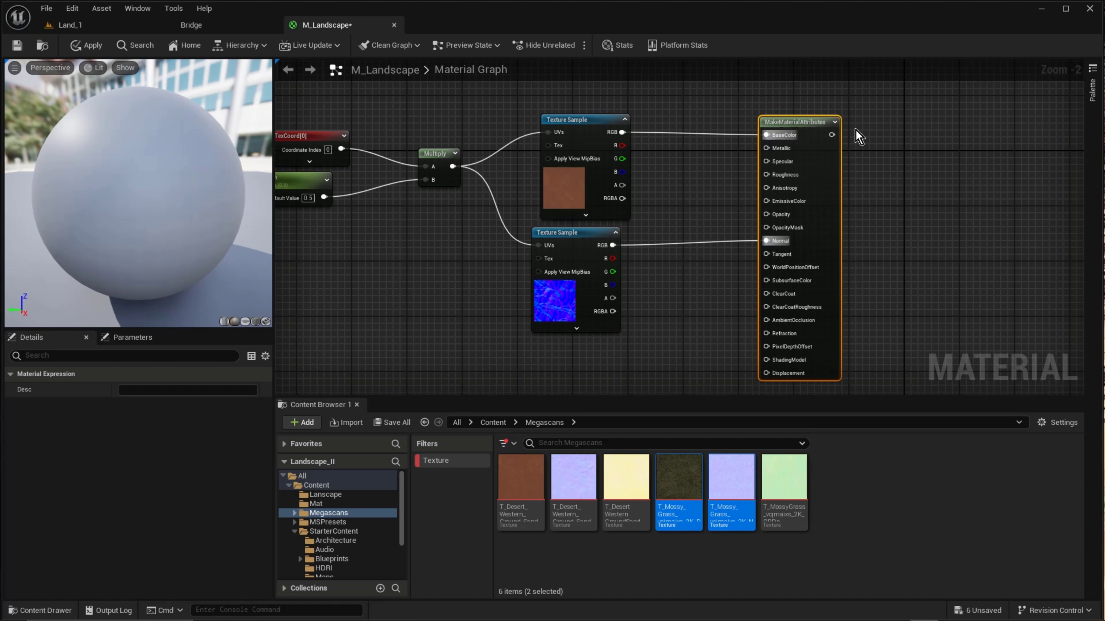
# Add a LandscapeLayerBlend node between MakeMaterialAttributes and the M_Landscape result node
pyautogui.scroll(-2, 660, 152)
pyautogui.moveTo(785, 163); pyautogui.dragTo(723, 190, button='right')
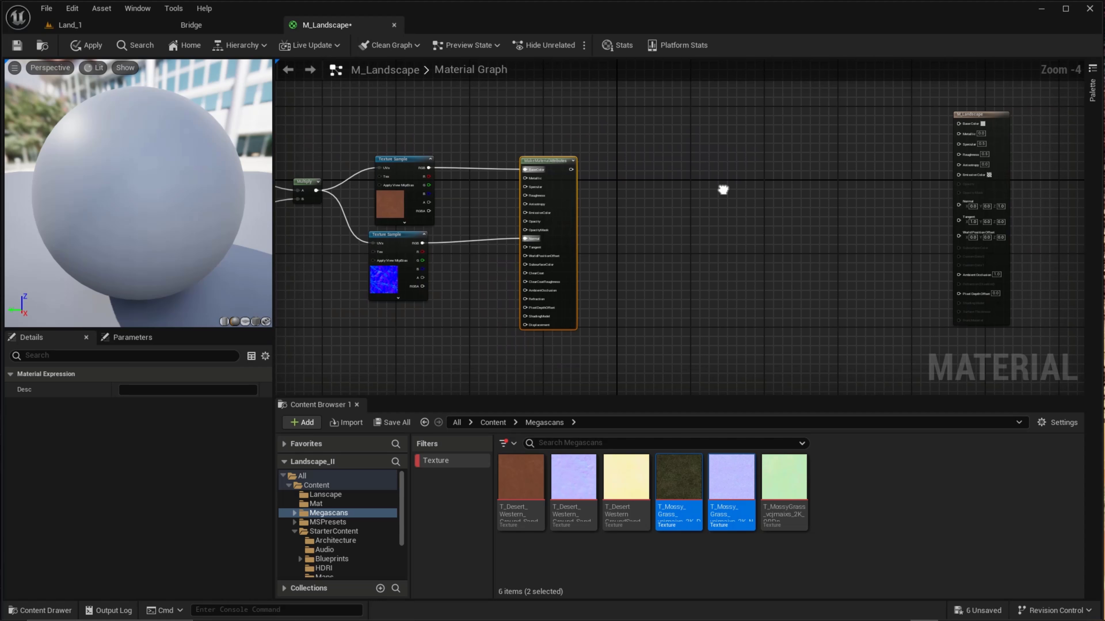
pyautogui.rightClick(751, 184)
pyautogui.write('la')
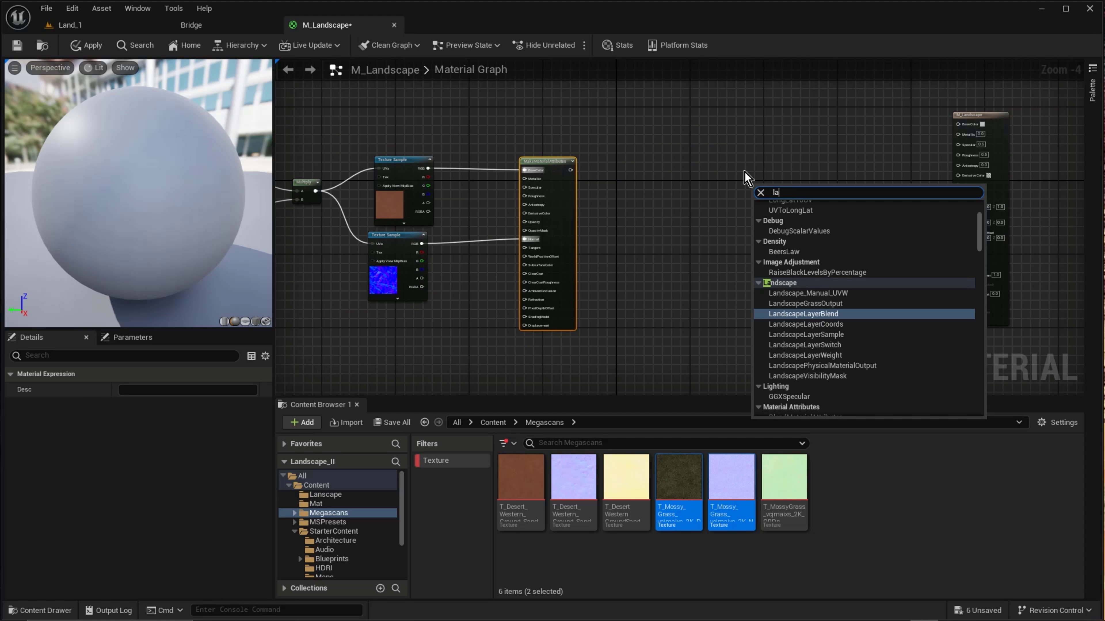
pyautogui.write('ndscape')
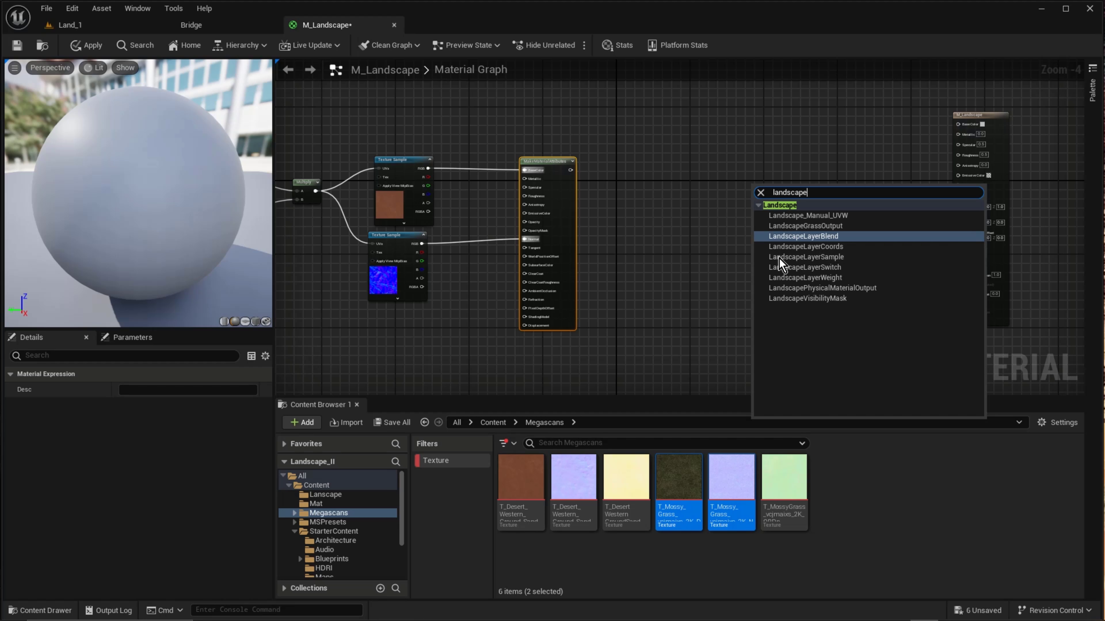
pyautogui.click(796, 237)
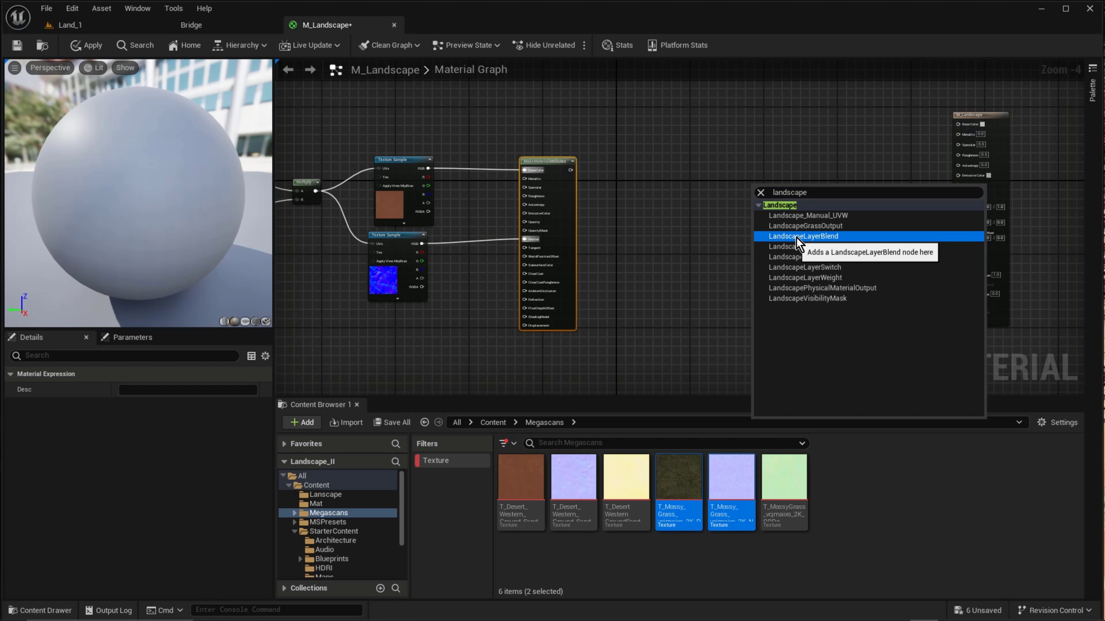
pyautogui.click(797, 236)
pyautogui.scroll(1, 753, 202)
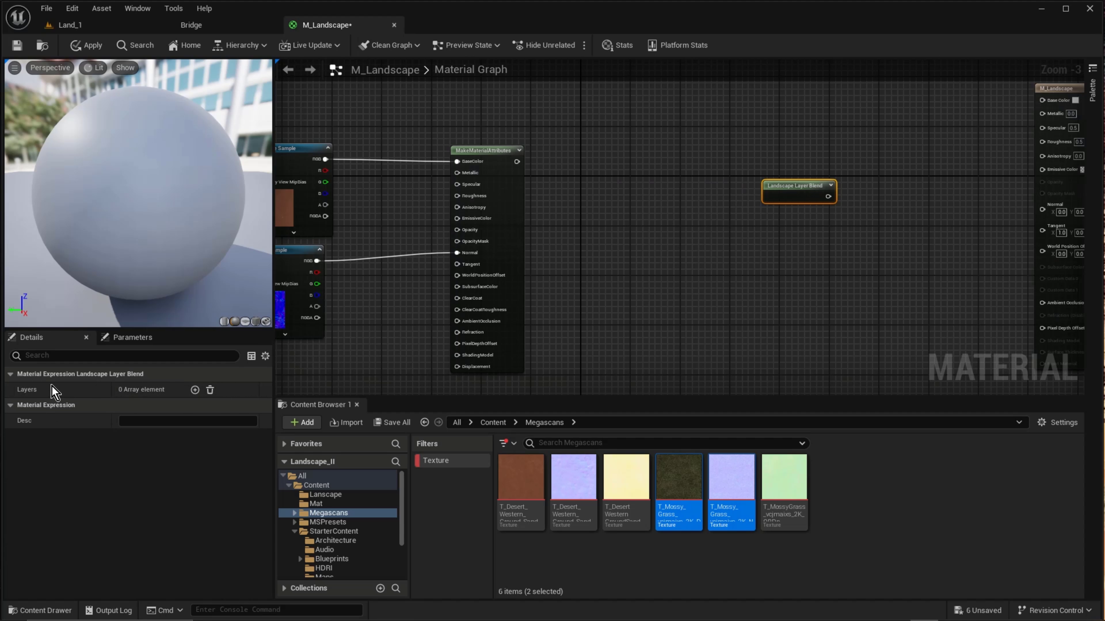
# Add two layers to the Landscape Layer Blend node and name them Sand and Grass
pyautogui.click(195, 389)
pyautogui.click(195, 390)
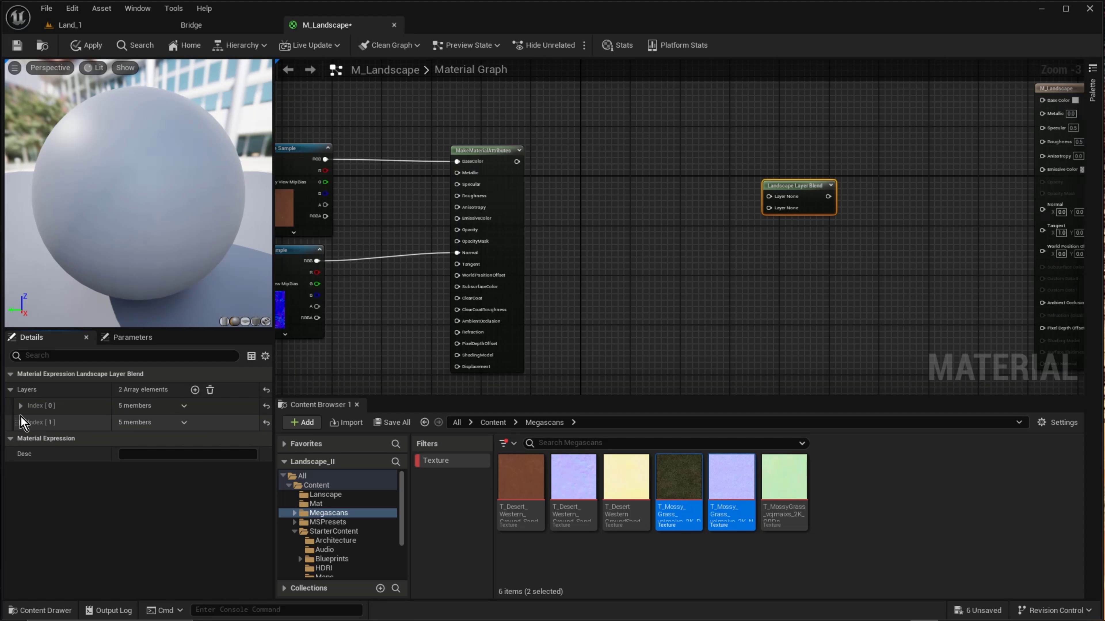
pyautogui.click(20, 422)
pyautogui.click(20, 406)
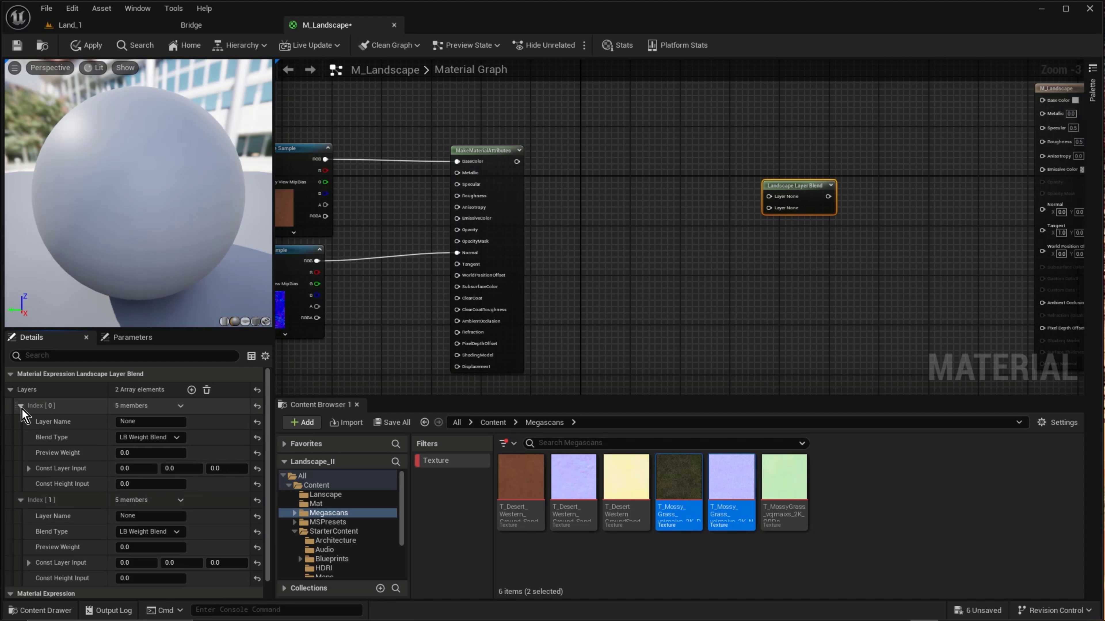
pyautogui.click(145, 421)
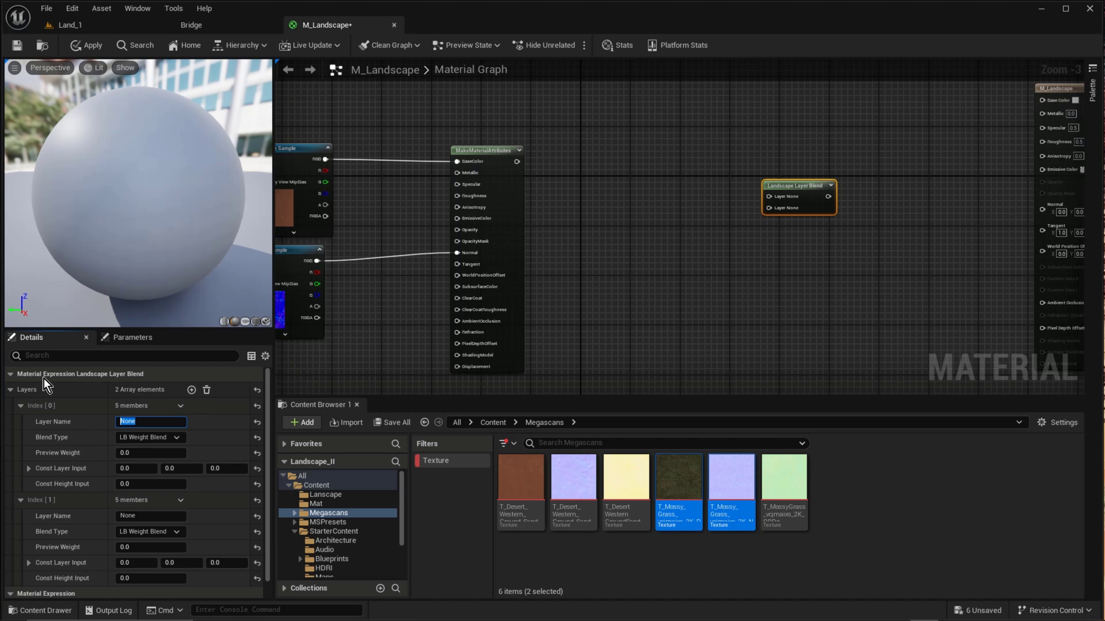
pyautogui.write('Sand')
pyautogui.press('Return')
pyautogui.click(145, 516)
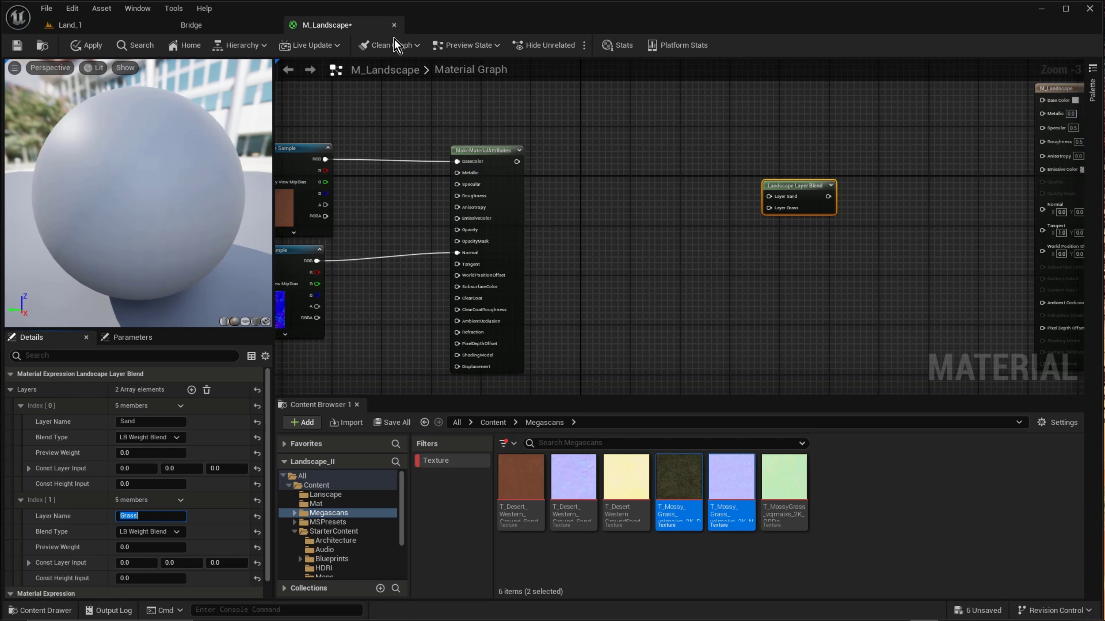
# Connect MakeMaterialAttributes to the blend node's Sand layer input and the blend's output to the Base Color of the M_Landscape result node
pyautogui.moveTo(516, 161); pyautogui.dragTo(773, 201)
pyautogui.click(833, 148)
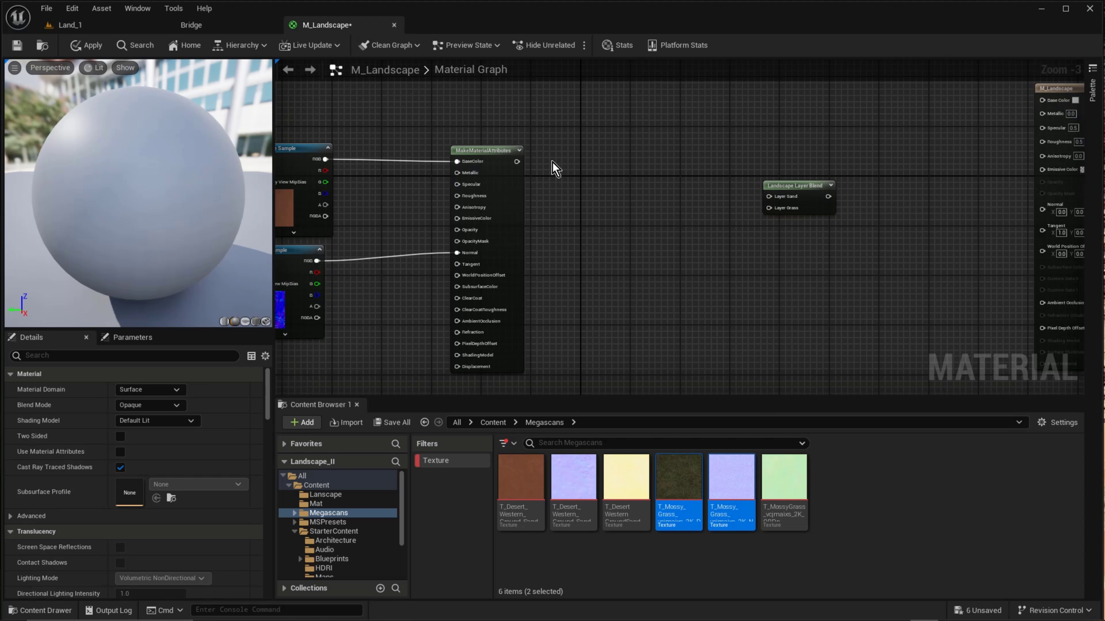
pyautogui.moveTo(517, 161); pyautogui.dragTo(790, 151)
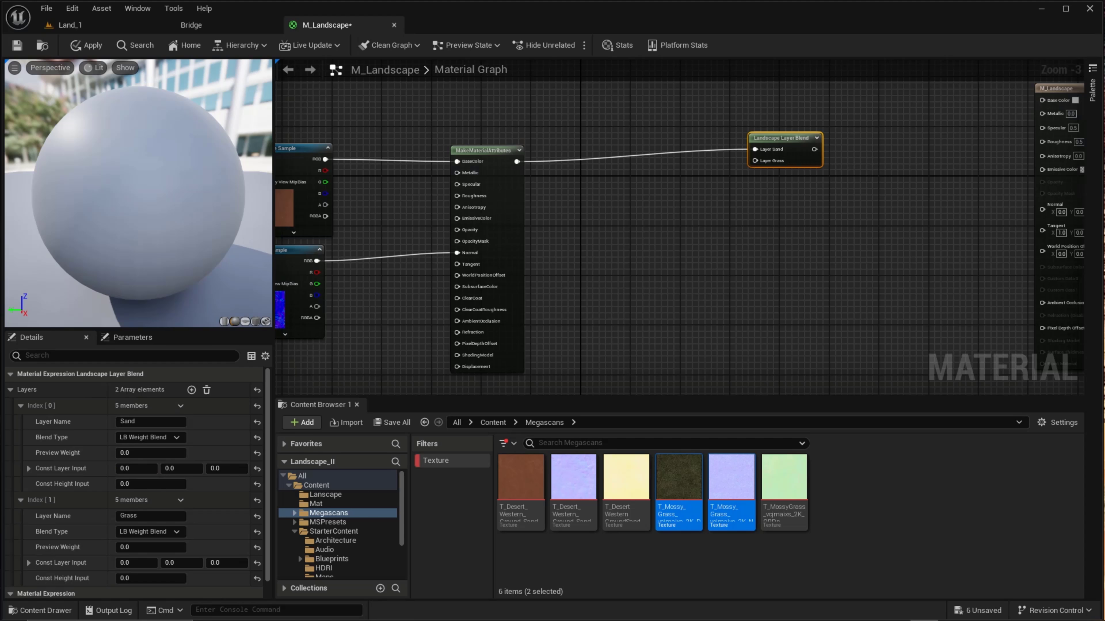
pyautogui.moveTo(790, 150); pyautogui.dragTo(683, 240, button='right')
pyautogui.moveTo(707, 238); pyautogui.dragTo(935, 191)
pyautogui.moveTo(649, 199); pyautogui.dragTo(689, 190, button='right')
# Duplicate the MakeMaterialAttributes node beside the two mossy grass Texture Sample nodes
pyautogui.scroll(-3, 709, 158)
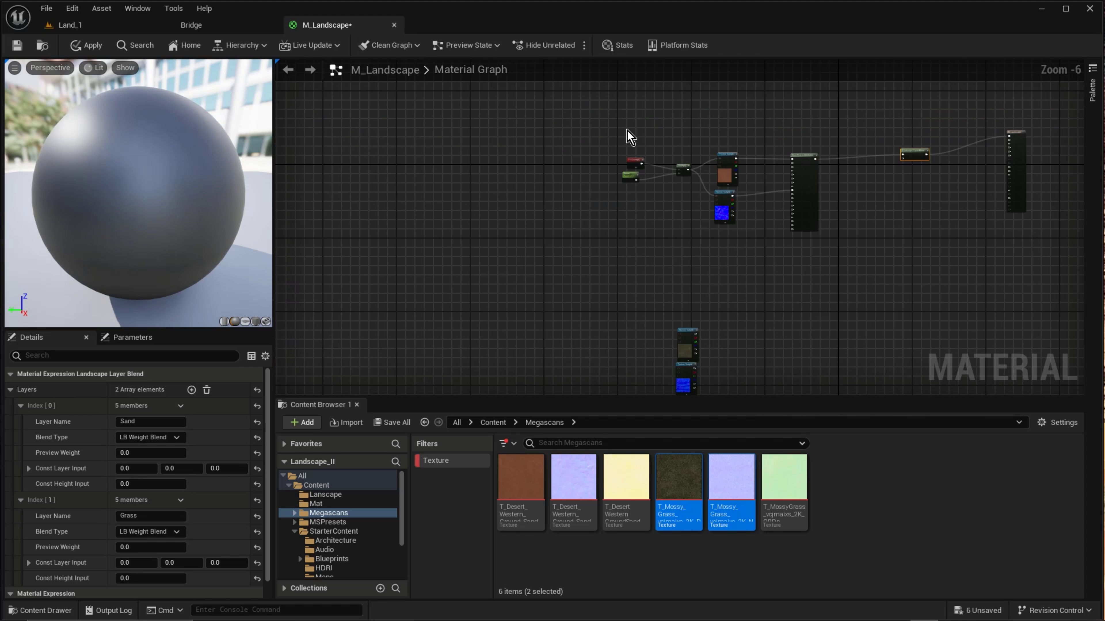
pyautogui.moveTo(781, 106); pyautogui.dragTo(812, 257)
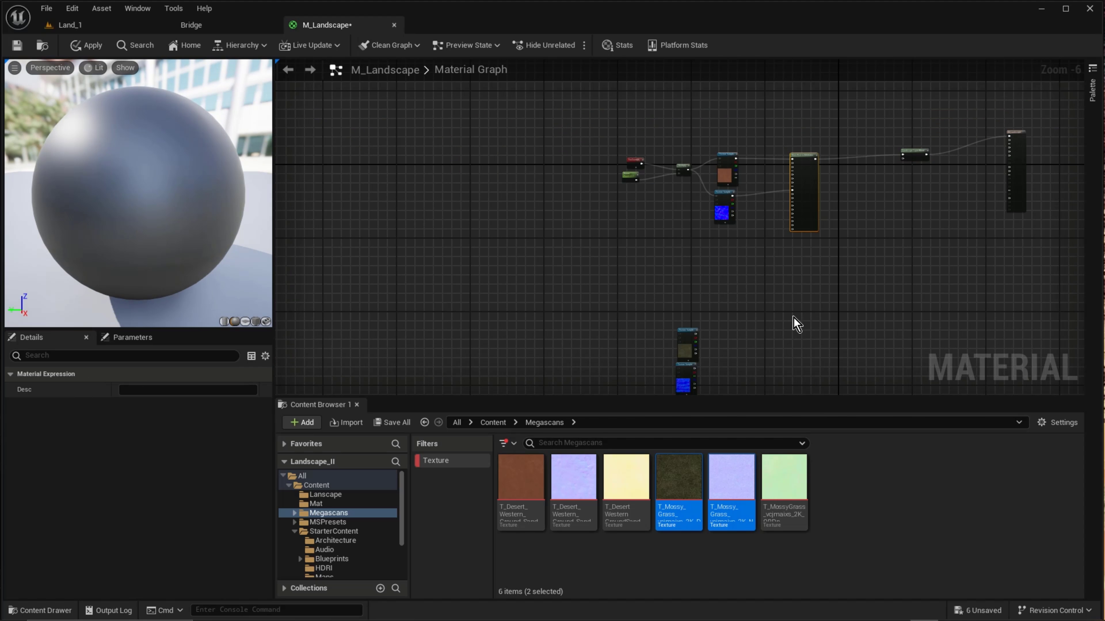
pyautogui.click(782, 342)
pyautogui.hotkey('ctrl', 'v')
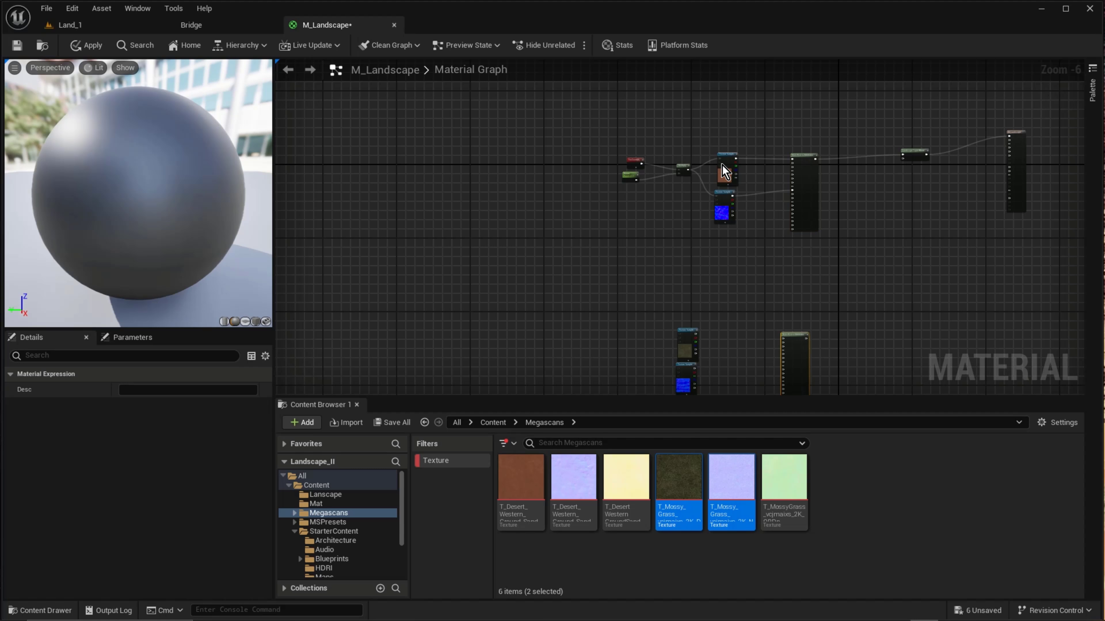
# Duplicate the TexCoord, Param and Multiply nodes beside the mossy grass samples and wire the new Multiply into the grass colour sample's UVs
pyautogui.moveTo(579, 127); pyautogui.dragTo(695, 217)
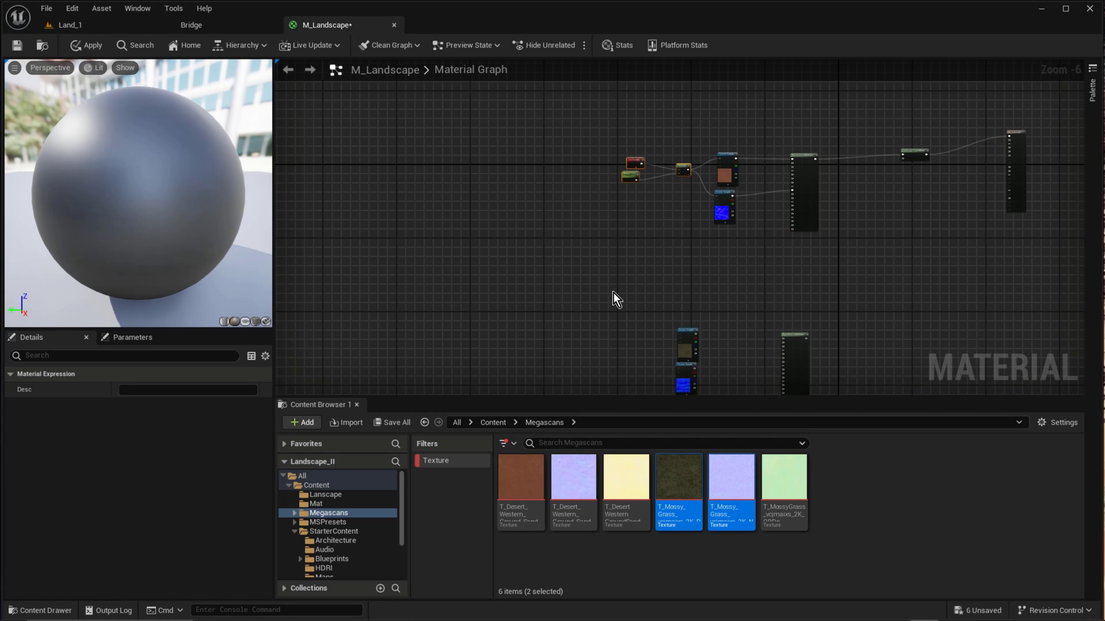
pyautogui.moveTo(613, 291); pyautogui.dragTo(608, 185, button='right')
pyautogui.hotkey('ctrl', 'v')
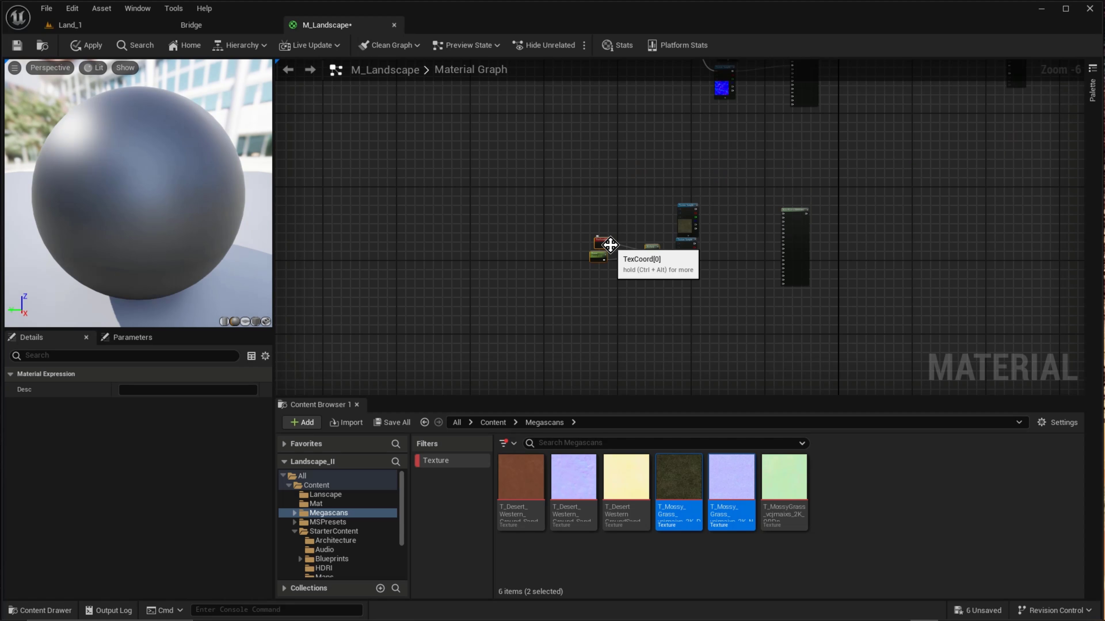
pyautogui.scroll(4, 610, 247)
pyautogui.moveTo(739, 249); pyautogui.dragTo(820, 140)
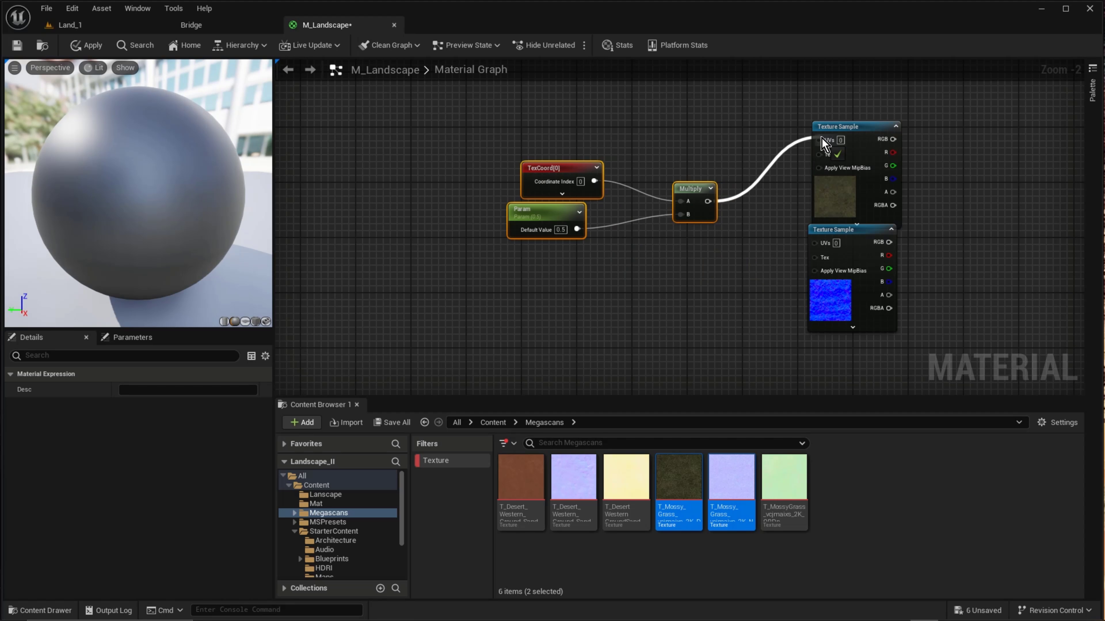
# Wire the Multiply into the grass normal sample's UVs, and connect the grass colour and normal samples to MakeMaterialAttributes' BaseColor and Normal
pyautogui.moveTo(707, 201); pyautogui.dragTo(819, 249)
pyautogui.moveTo(888, 208); pyautogui.dragTo(554, 257, button='right')
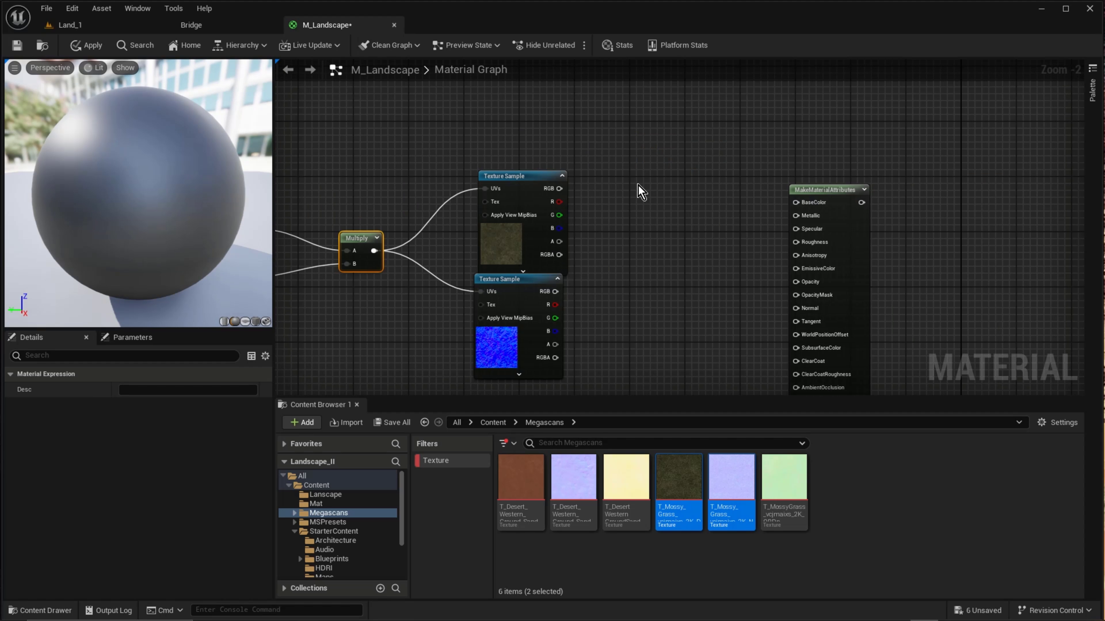
pyautogui.moveTo(560, 189); pyautogui.dragTo(796, 202)
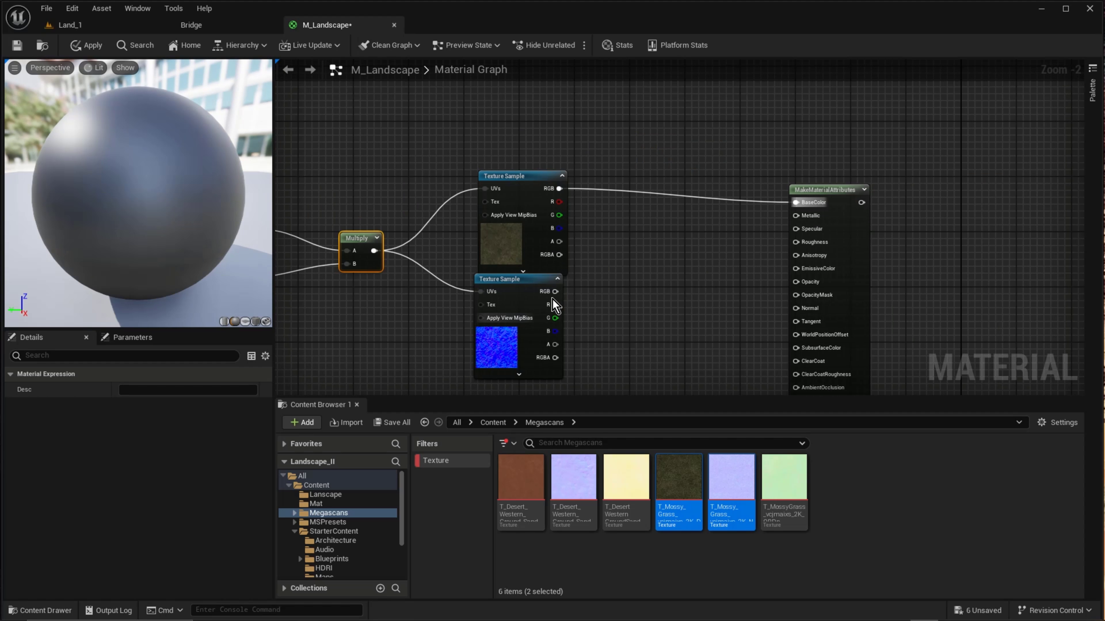
pyautogui.moveTo(555, 290); pyautogui.dragTo(796, 308)
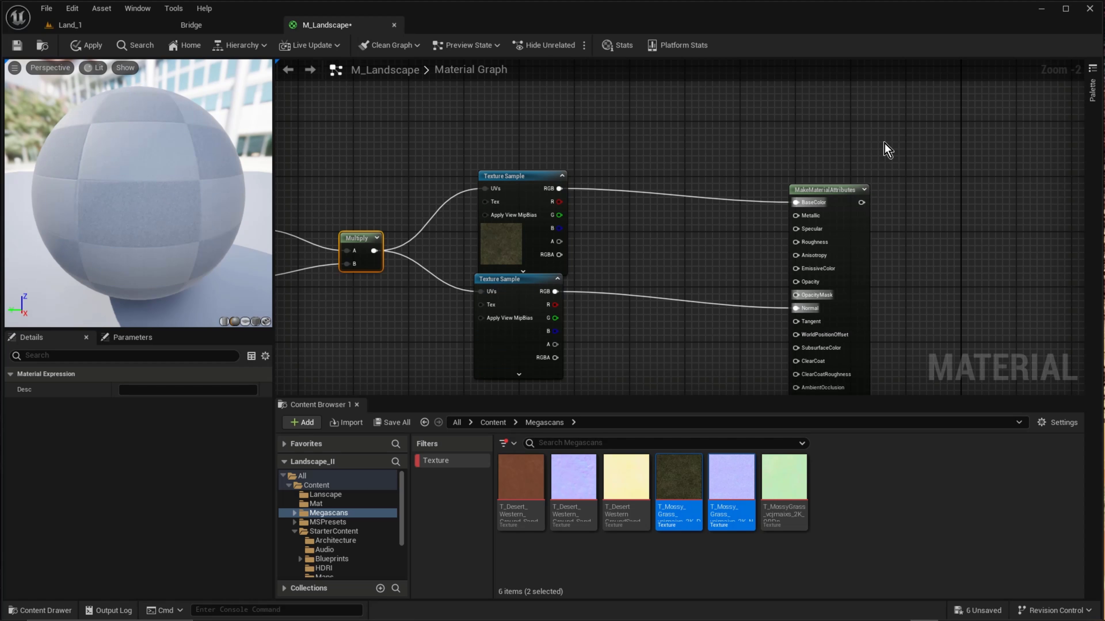
# Connect the grass MakeMaterialAttributes output to the Grass layer input of the Landscape Layer Blend node
pyautogui.moveTo(835, 192); pyautogui.dragTo(661, 293, button='right')
pyautogui.scroll(-3, 707, 324)
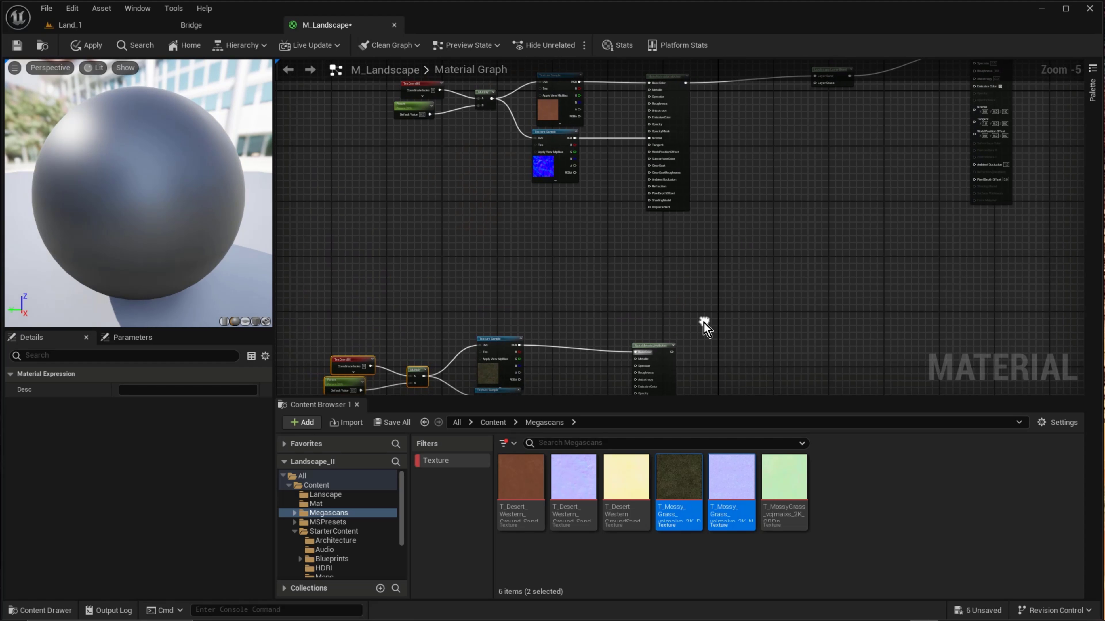
pyautogui.moveTo(671, 351); pyautogui.dragTo(815, 84)
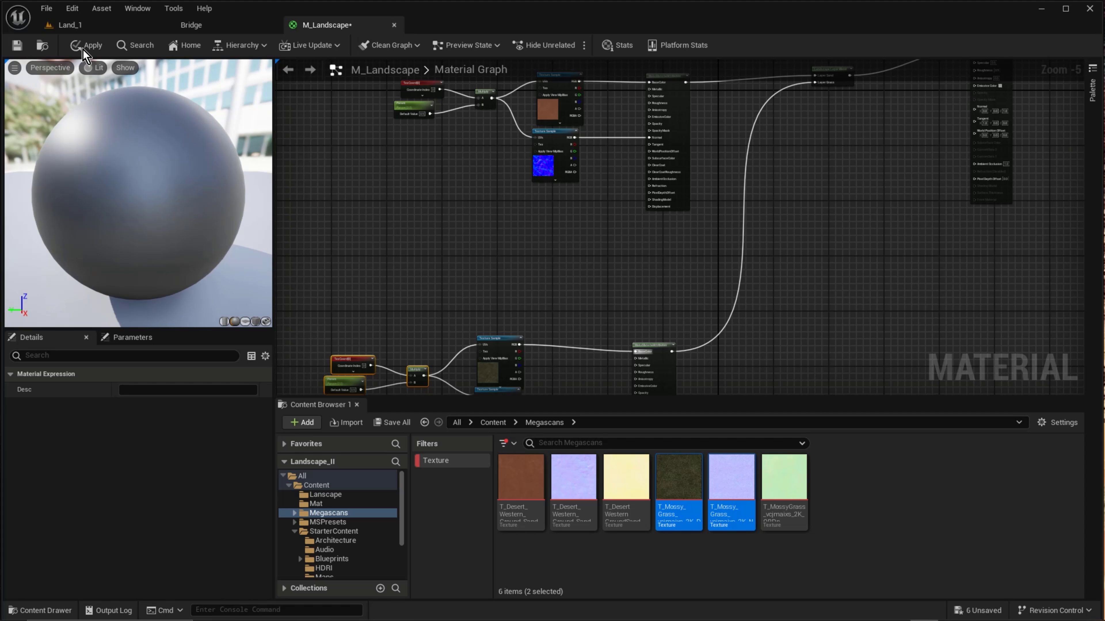
# Line up the M_Landscape result node with the layer blend output, and apply and save the material
pyautogui.moveTo(479, 212); pyautogui.dragTo(492, 347, button='right')
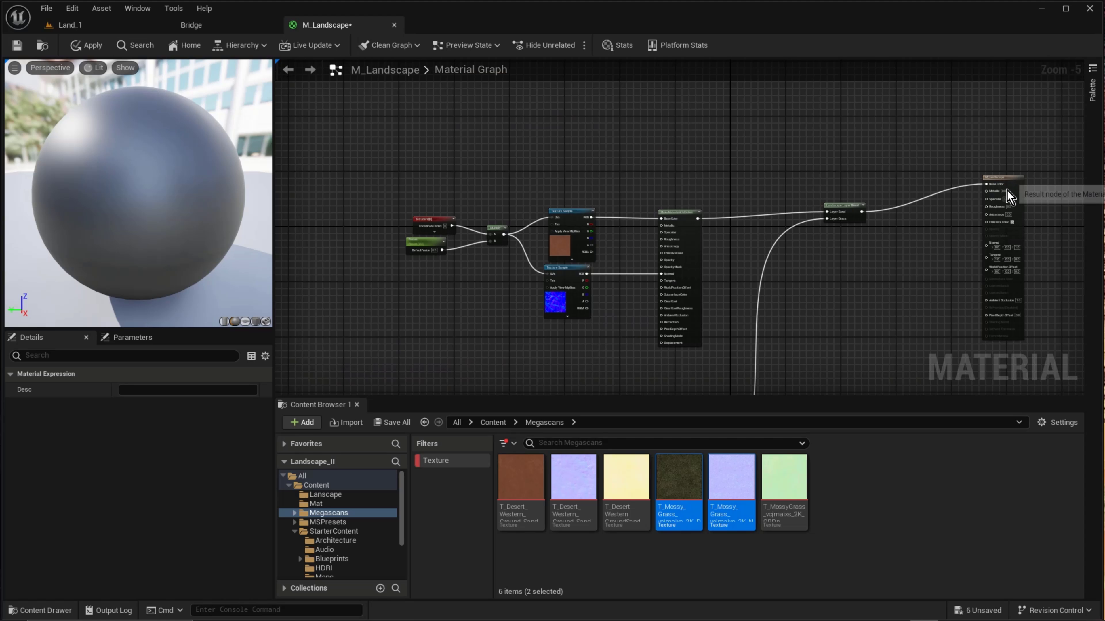
pyautogui.moveTo(1005, 179); pyautogui.dragTo(1006, 210)
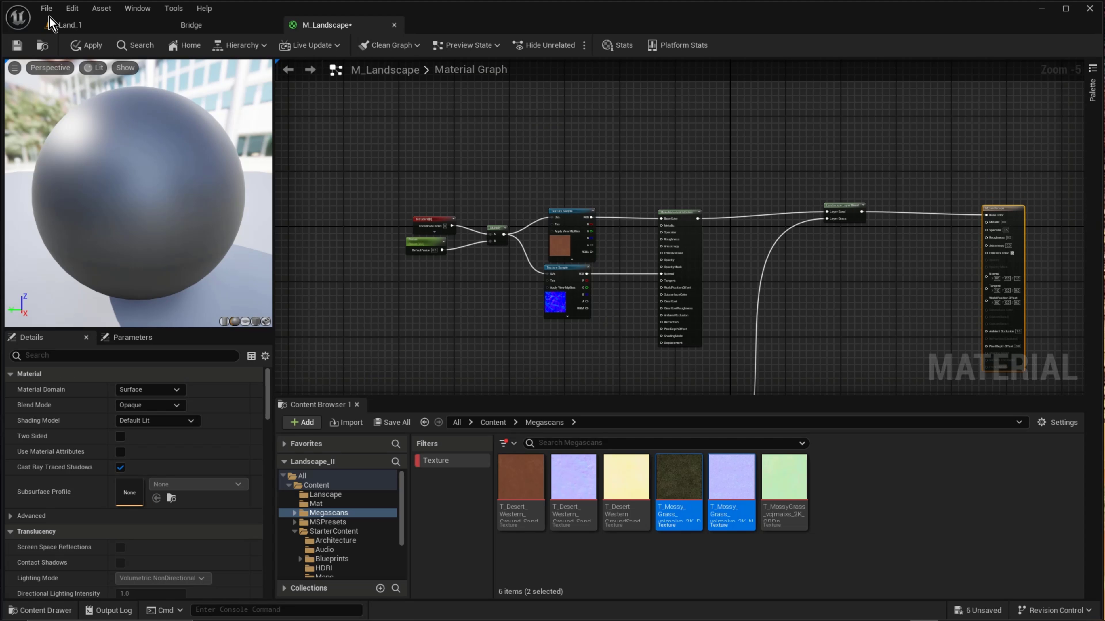
pyautogui.click(96, 46)
pyautogui.click(13, 45)
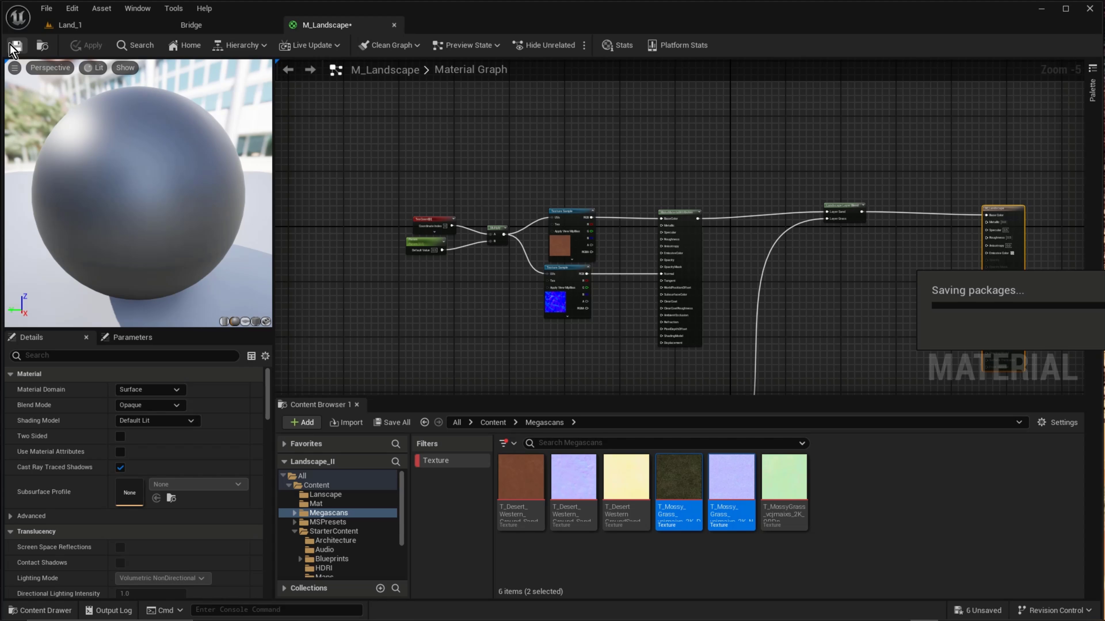
# In the Land_1 level, assign M_Landscape from the Mat folder as the Landscape actor's Landscape Material
pyautogui.click(71, 29)
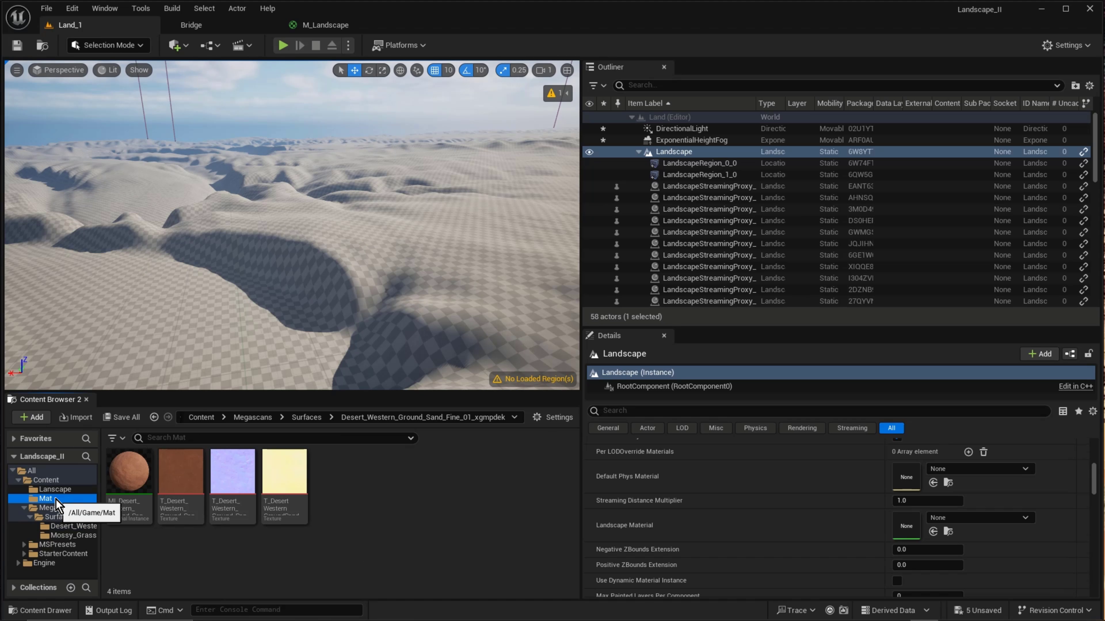
pyautogui.click(46, 498)
pyautogui.click(131, 477)
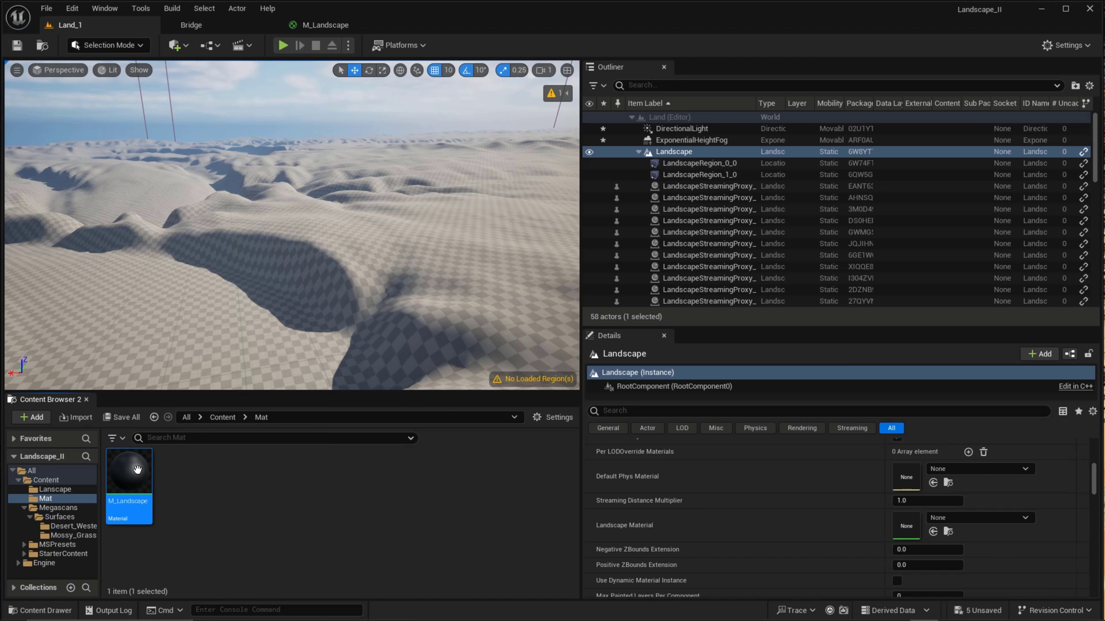
pyautogui.rightClick(126, 470)
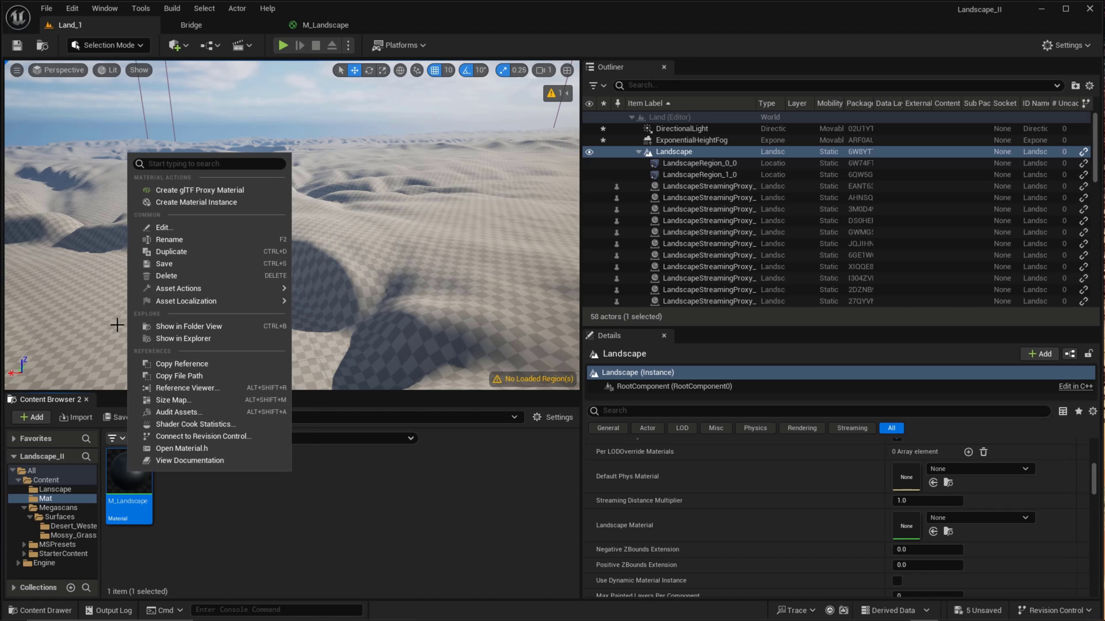
pyautogui.click(409, 502)
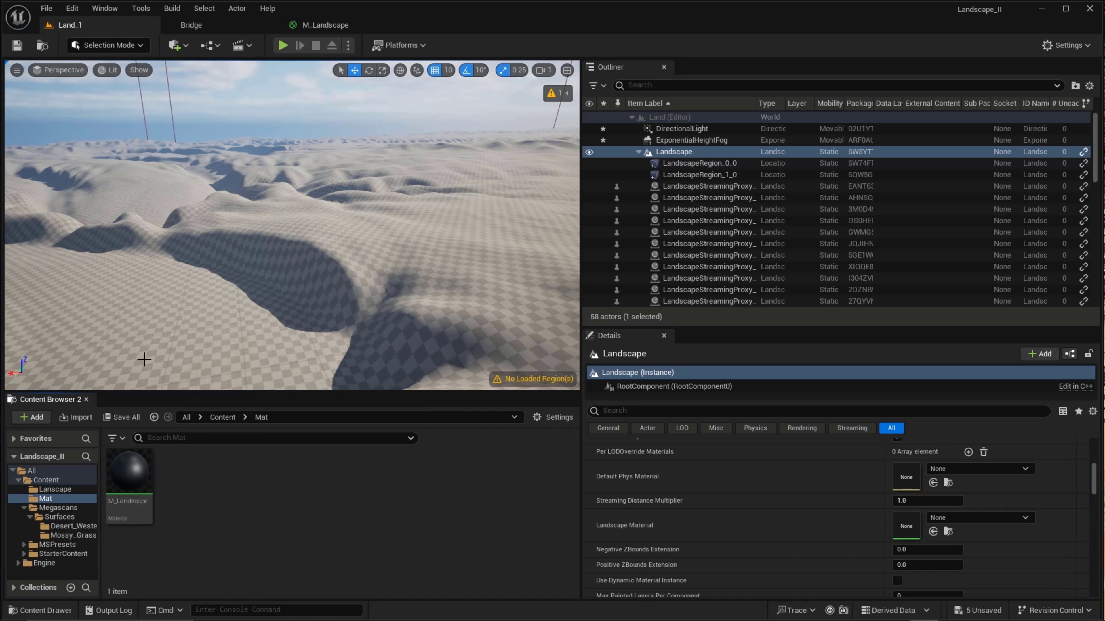
pyautogui.click(142, 45)
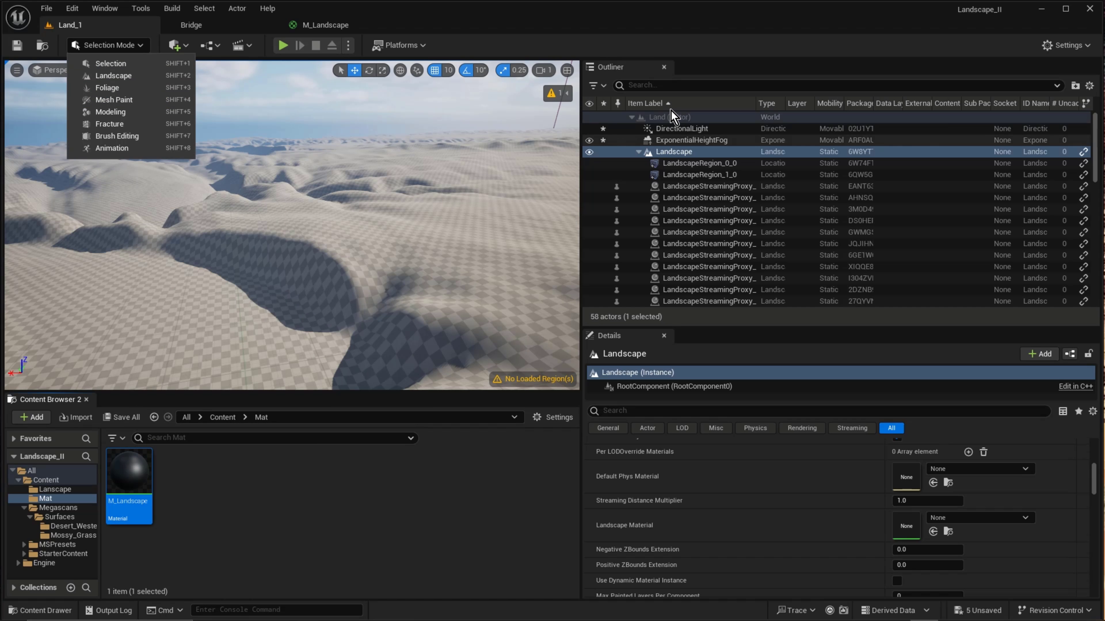
pyautogui.click(669, 152)
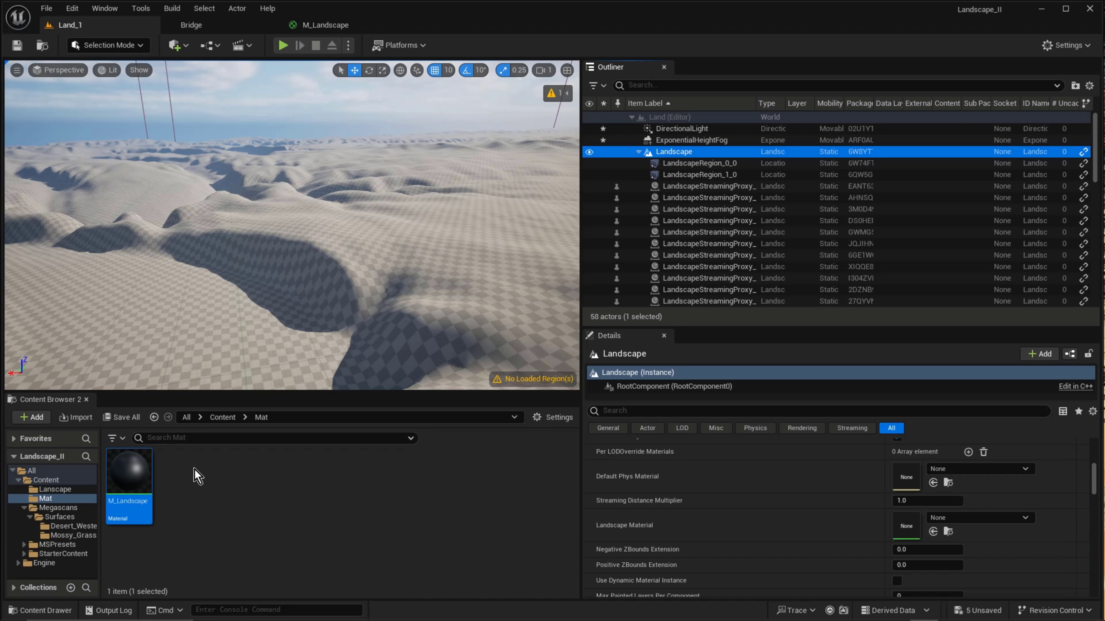
pyautogui.moveTo(128, 472); pyautogui.dragTo(907, 527)
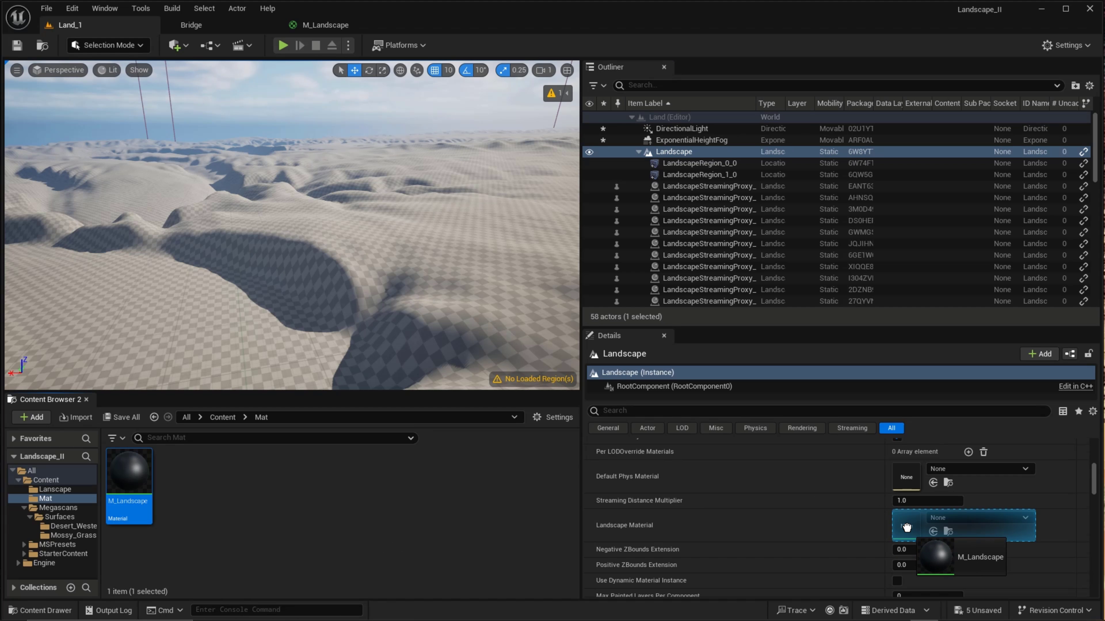
pyautogui.moveTo(907, 527); pyautogui.dragTo(907, 527)
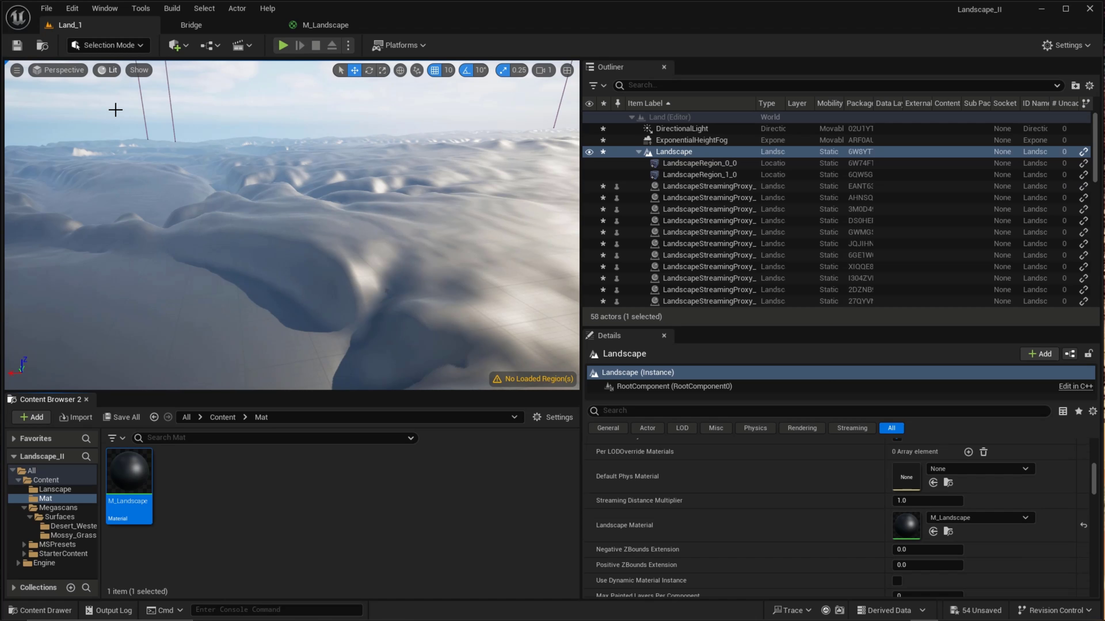
# Switch the level editor to Landscape mode's Paint tools and widen the viewport and landscape settings area
pyautogui.click(137, 47)
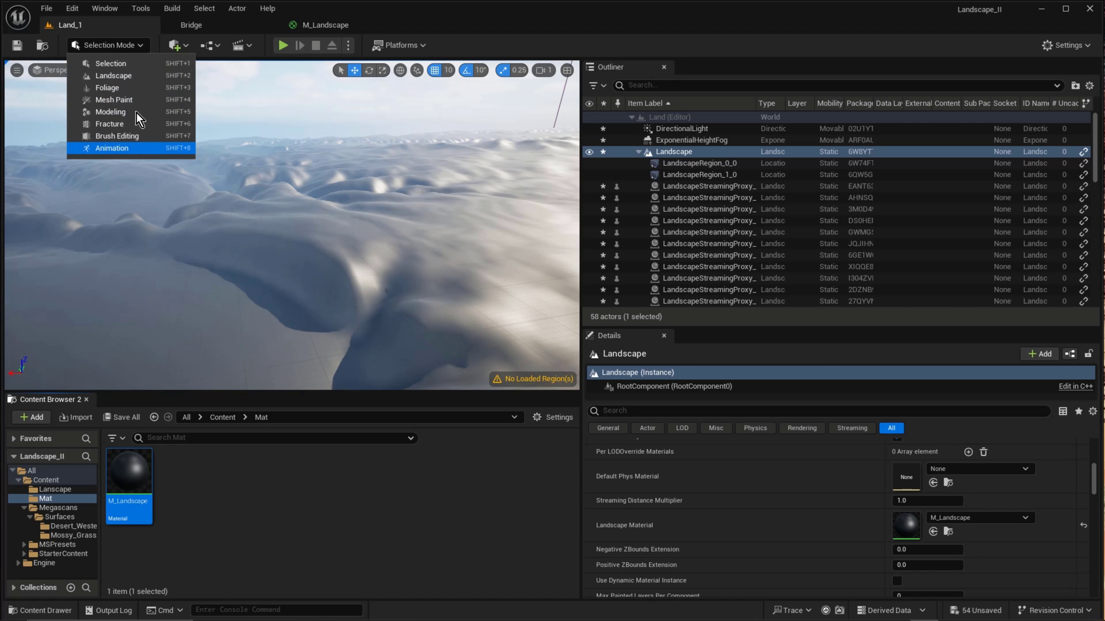
pyautogui.click(130, 77)
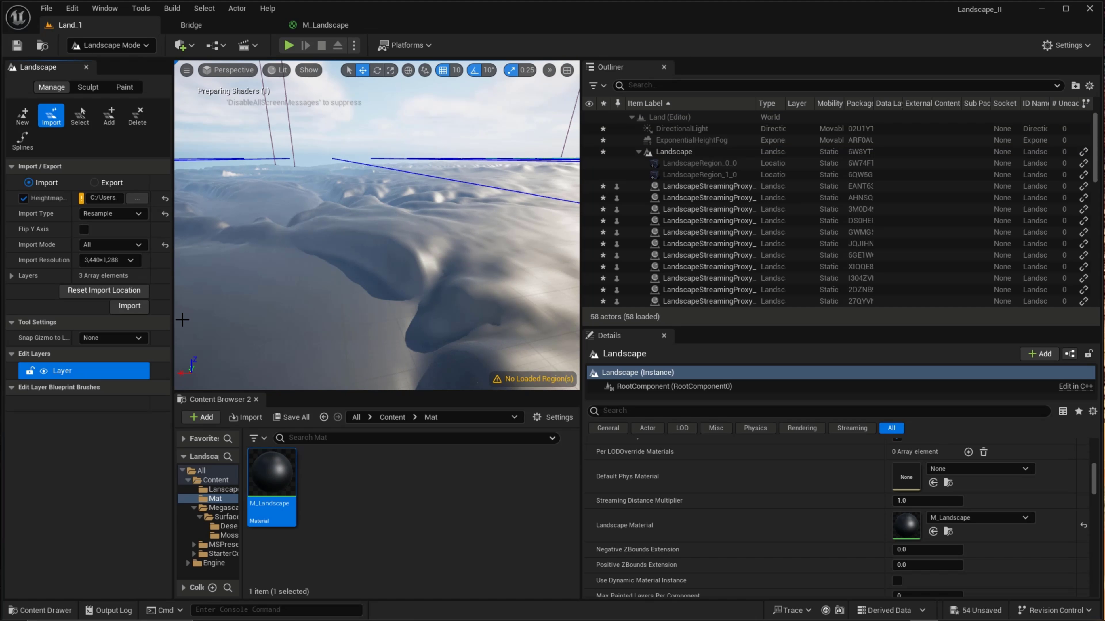
pyautogui.click(125, 87)
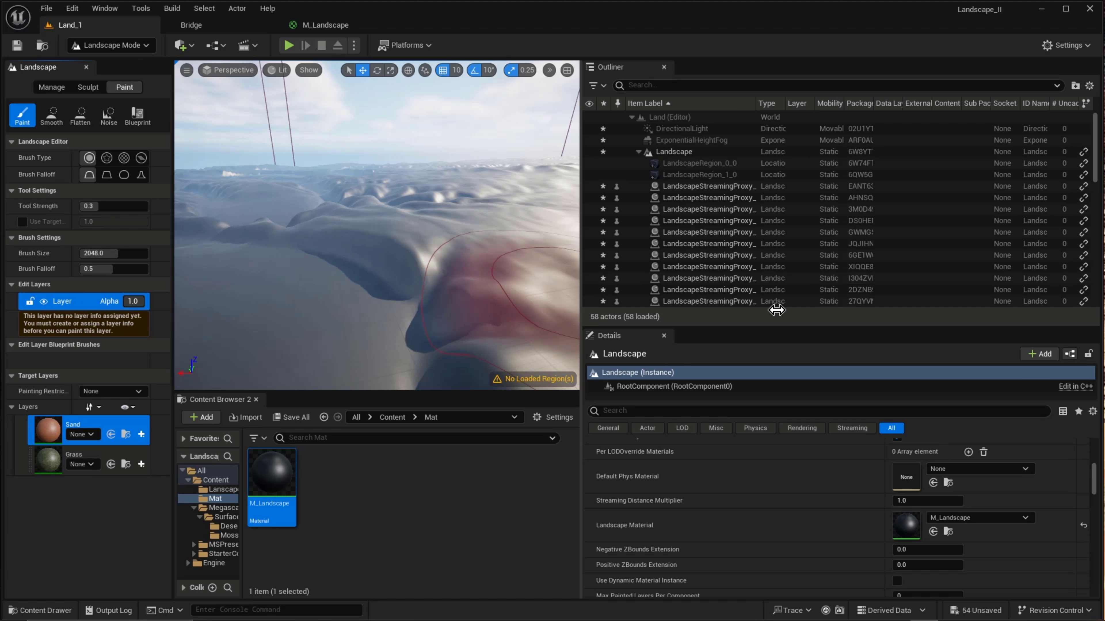
pyautogui.moveTo(776, 310); pyautogui.dragTo(852, 318)
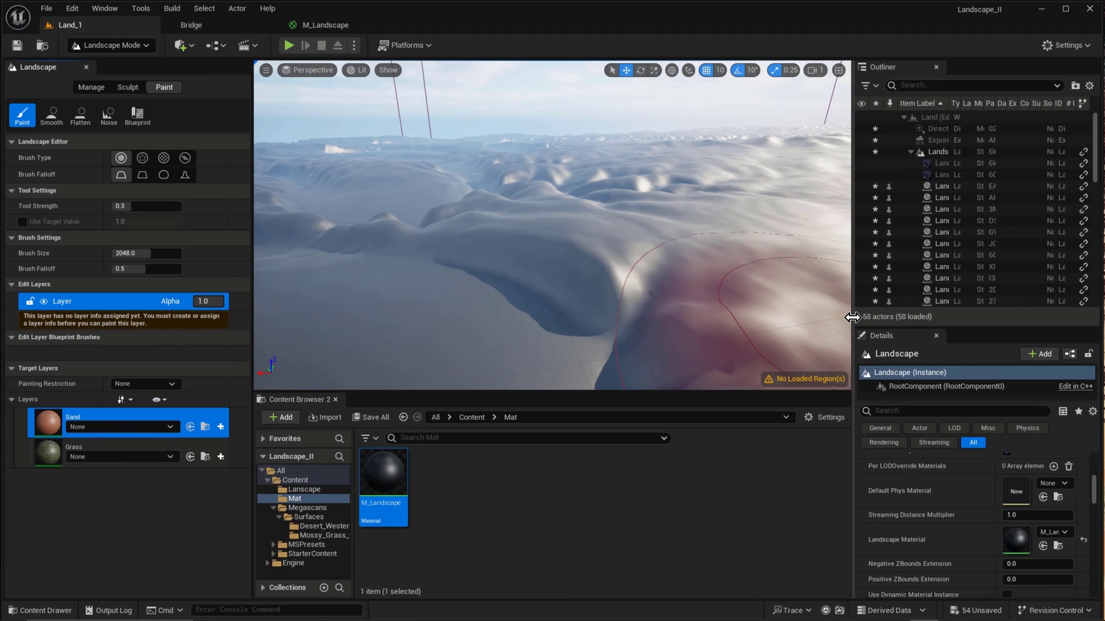
# Create a weight-blended layer info named Sand_LayerInfo for the Sand layer in the Lanscape folder
pyautogui.click(221, 427)
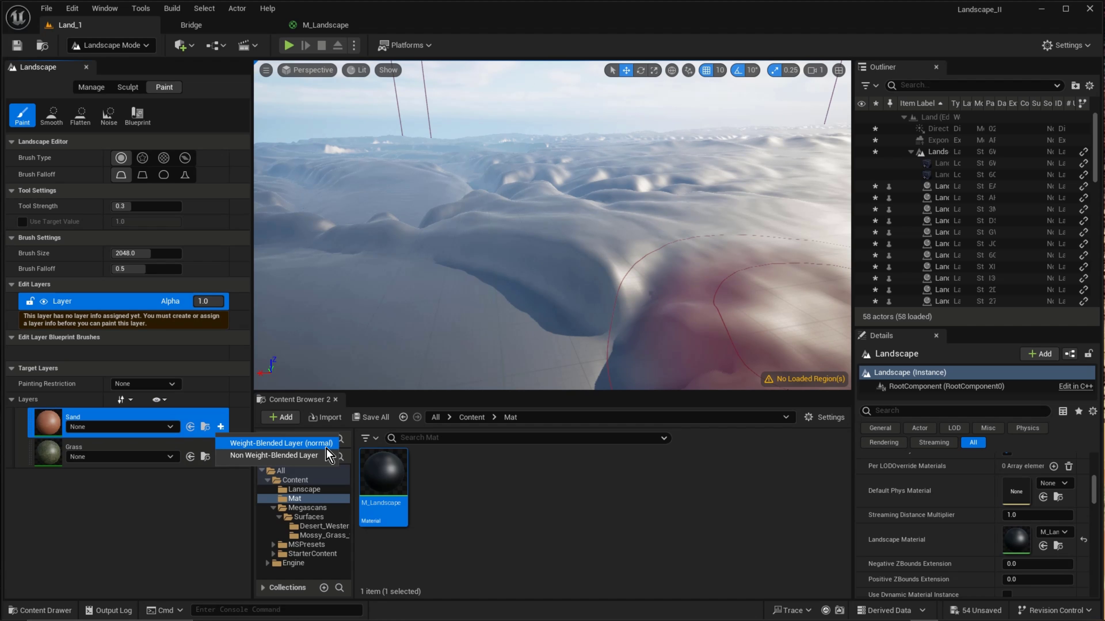
pyautogui.click(277, 444)
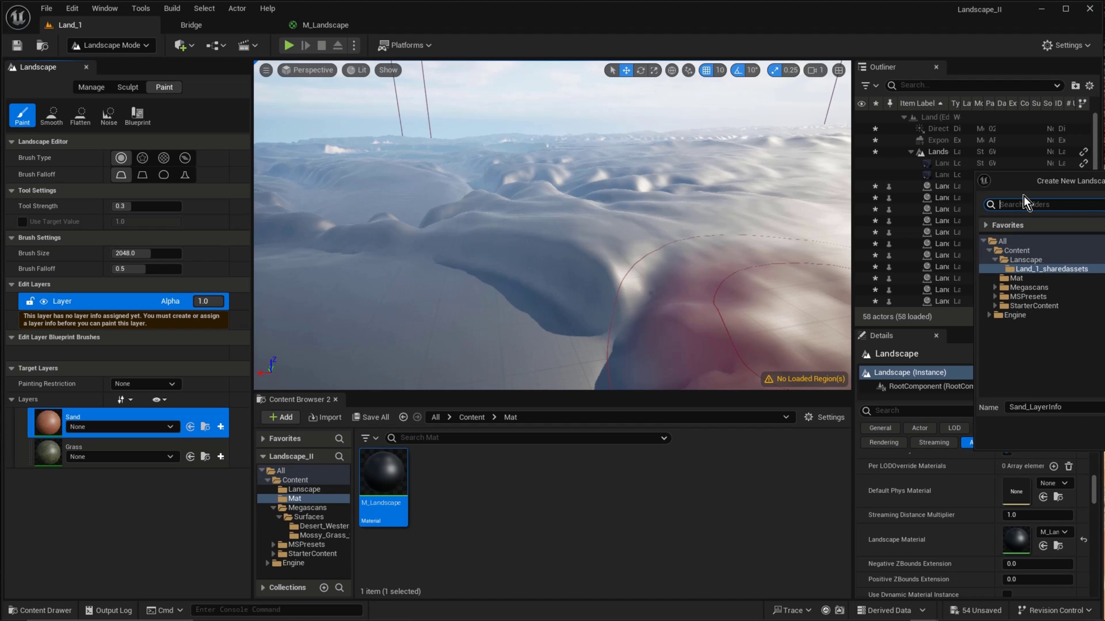
pyautogui.click(676, 260)
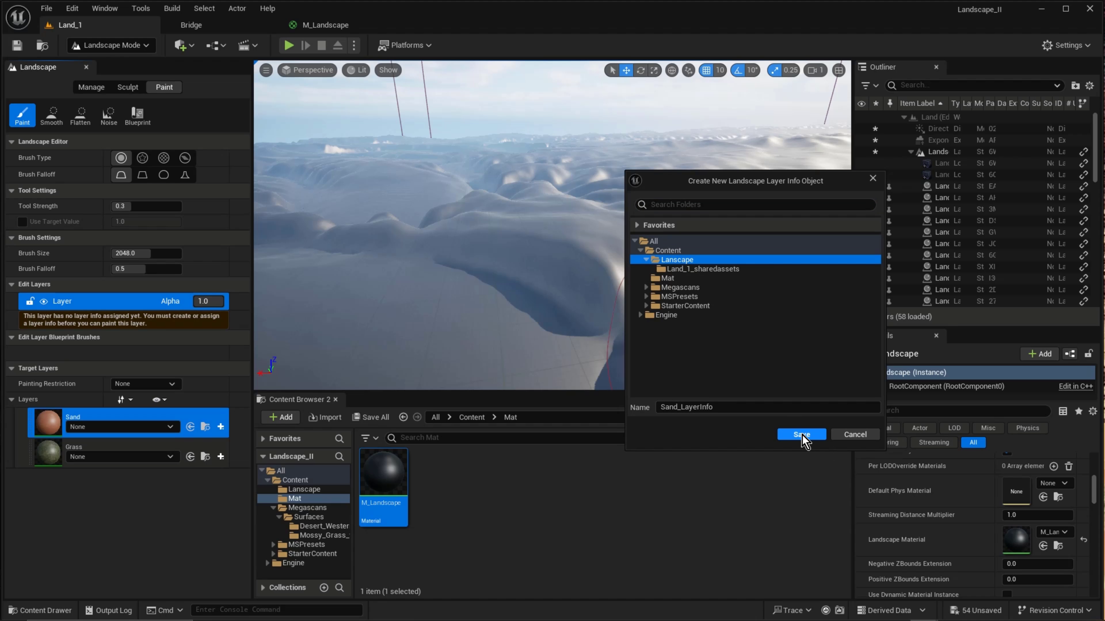
pyautogui.click(802, 435)
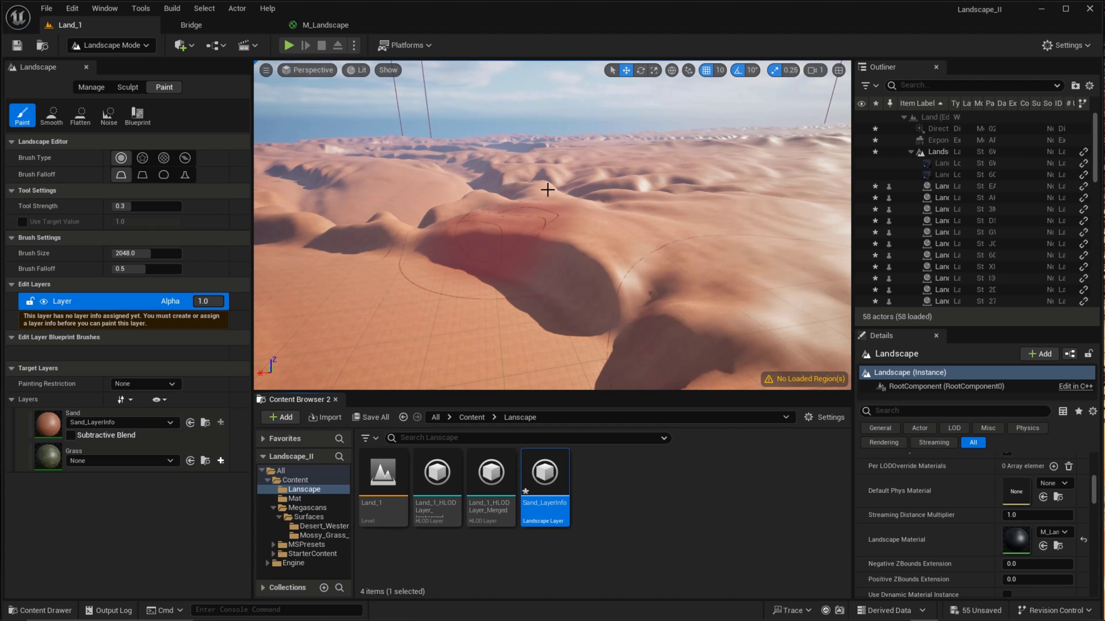
# Create a weight-blended layer info named Grass_LayerInfo for the Grass layer in the Lanscape folder
pyautogui.moveTo(565, 201); pyautogui.dragTo(642, 259, button='right')
pyautogui.press('w')
pyautogui.press('w')
pyautogui.moveTo(487, 177)
pyautogui.mouseDown(button='right')
pyautogui.moveTo(512, 196)
pyautogui.moveTo(486, 177)
pyautogui.mouseUp(button='right')
pyautogui.moveTo(392, 217)
pyautogui.mouseDown(button='right')
pyautogui.moveTo(396, 142)
pyautogui.moveTo(298, 141)
pyautogui.moveTo(297, 150)
pyautogui.mouseUp(button='right')
pyautogui.press('w')
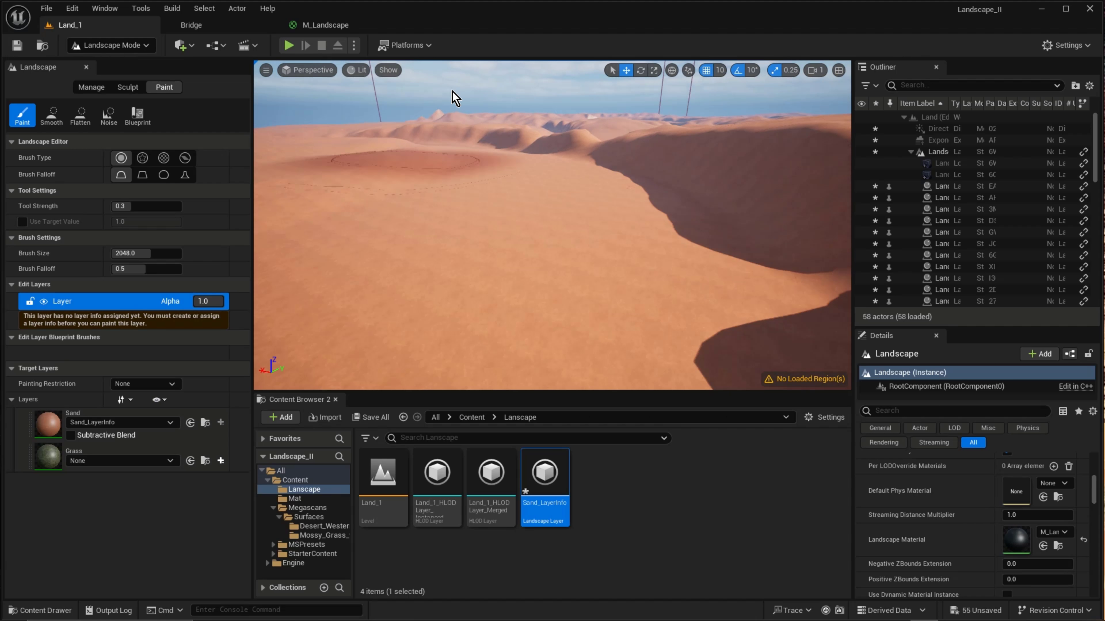
pyautogui.click(220, 461)
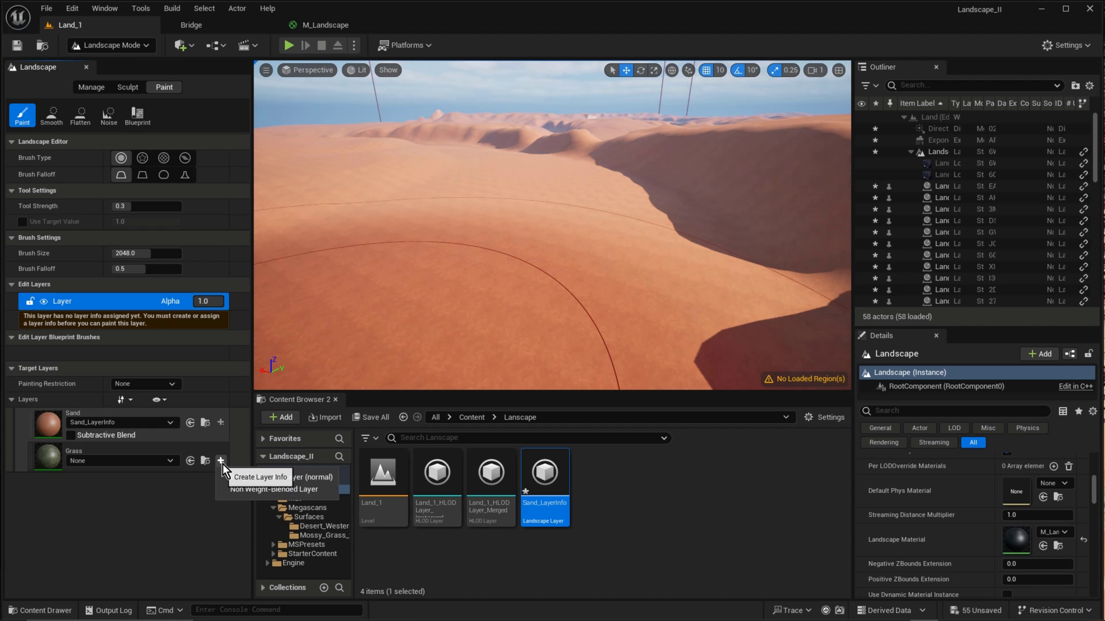
pyautogui.click(307, 479)
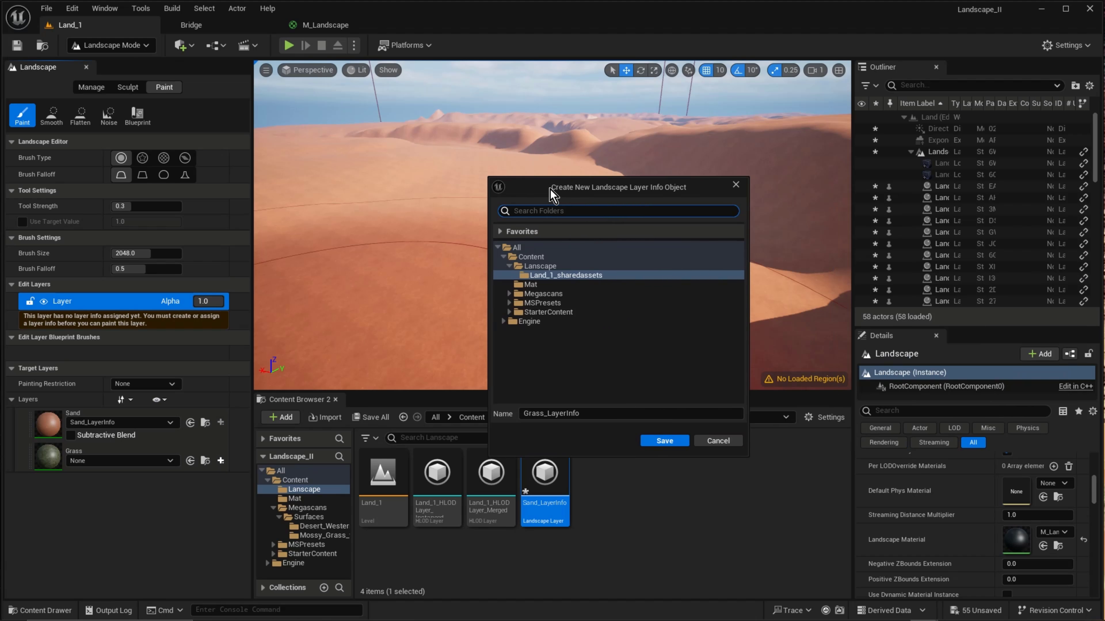
pyautogui.click(539, 266)
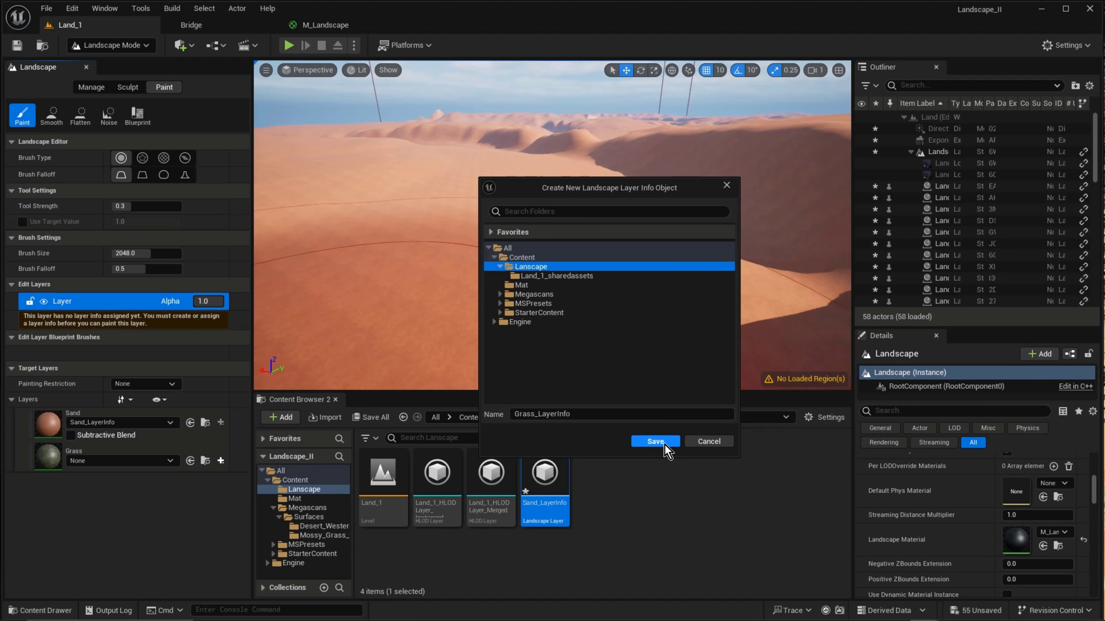
pyautogui.click(655, 441)
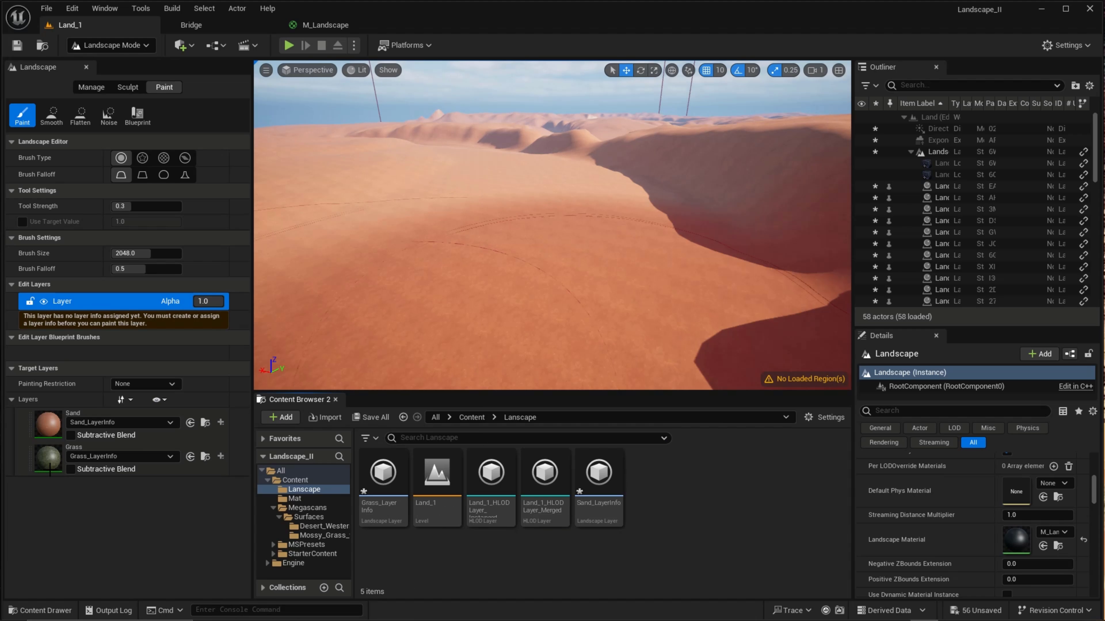
# Paint the Grass layer over the dunes with the 2048 brush at 0.3 strength
pyautogui.click(48, 461)
pyautogui.moveTo(527, 234); pyautogui.dragTo(678, 243, button='right')
pyautogui.moveTo(471, 197)
pyautogui.mouseDown()
pyautogui.moveTo(619, 234)
pyautogui.moveTo(318, 198)
pyautogui.mouseUp()
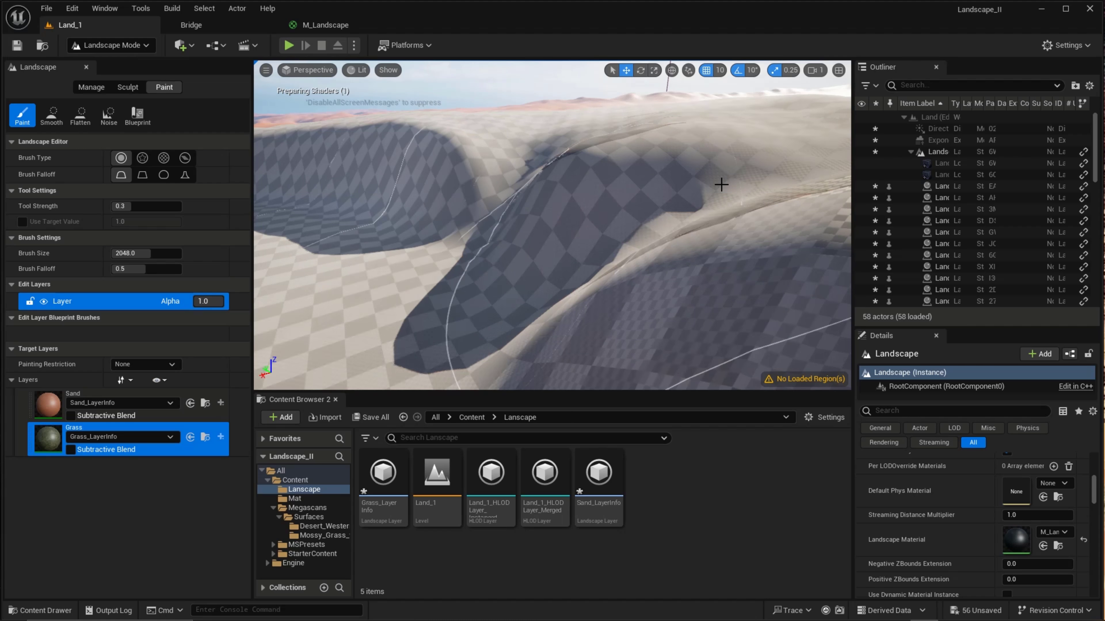
pyautogui.moveTo(708, 254); pyautogui.dragTo(718, 268, button='right')
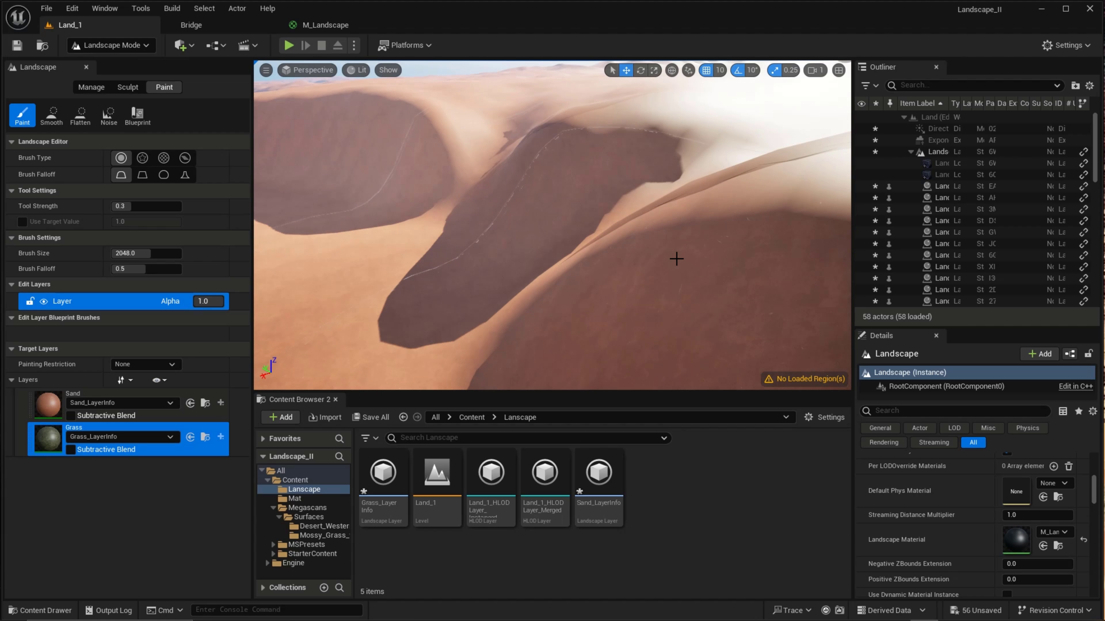
pyautogui.moveTo(665, 153); pyautogui.dragTo(605, 224)
pyautogui.moveTo(605, 224)
pyautogui.mouseDown(button='right')
pyautogui.moveTo(500, 253)
pyautogui.moveTo(546, 272)
pyautogui.moveTo(713, 248)
pyautogui.moveTo(670, 257)
pyautogui.mouseUp(button='right')
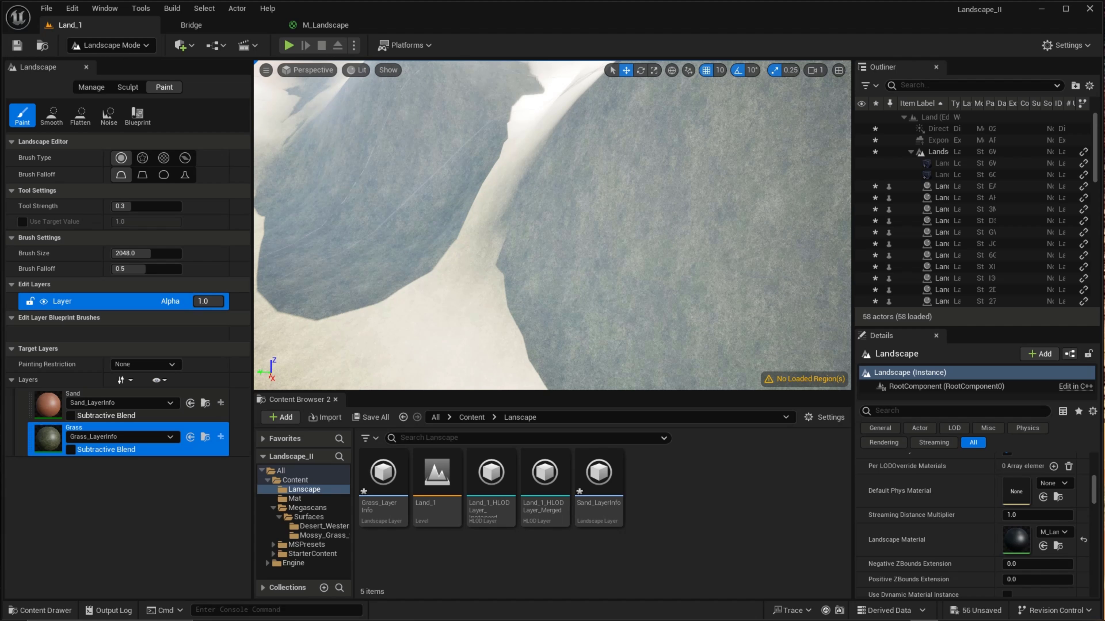
pyautogui.moveTo(768, 263); pyautogui.dragTo(609, 192, button='right')
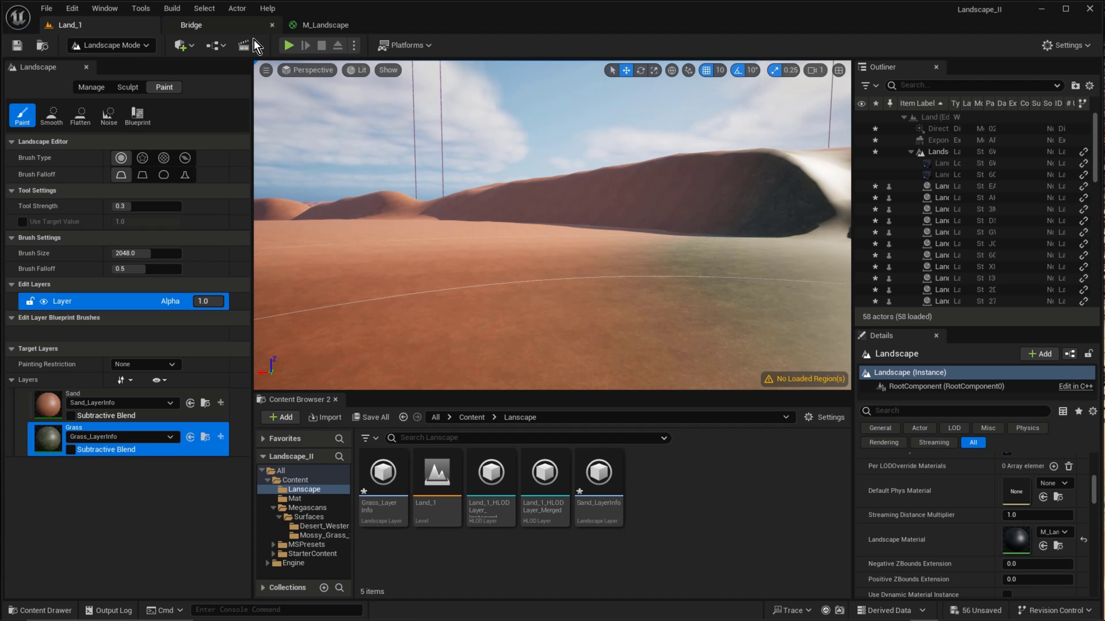
# Return to the M_Landscape graph and examine the TexCoord, Param and Multiply nodes feeding the sand textures
pyautogui.click(326, 24)
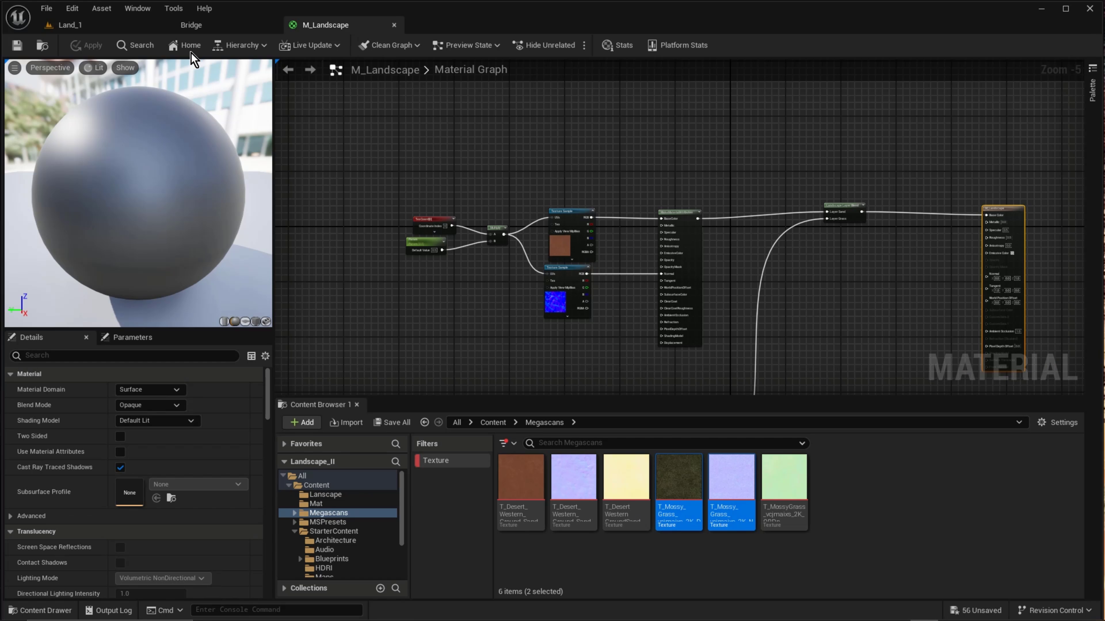
pyautogui.scroll(5, 585, 255)
pyautogui.moveTo(495, 273); pyautogui.dragTo(758, 298, button='right')
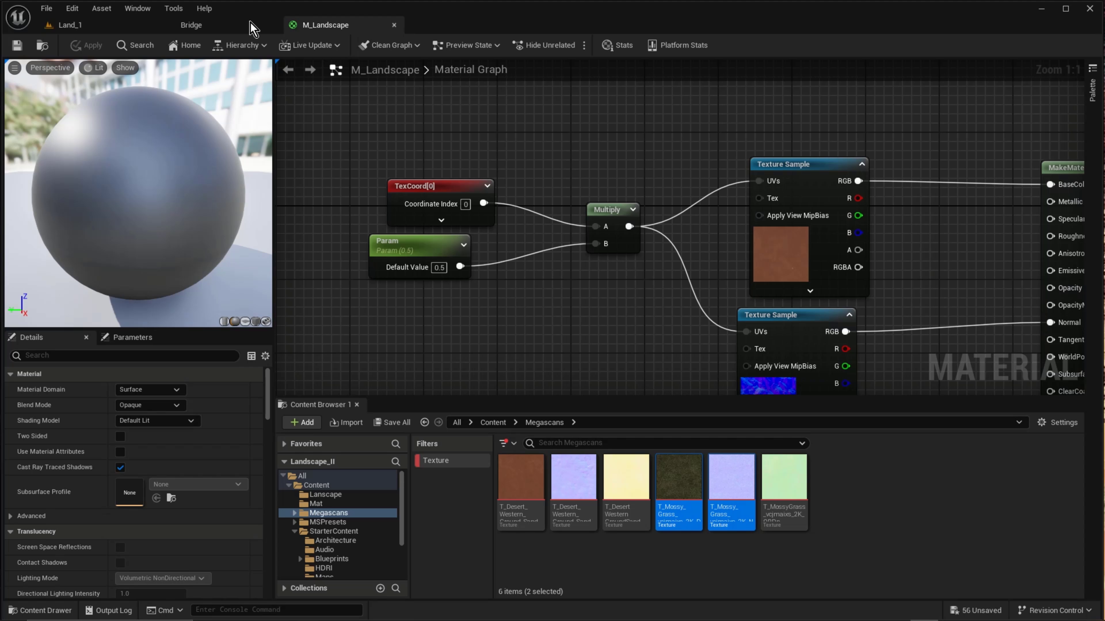
# Create a material instance of M_Landscape in the Mat folder and assign it as the Land_1 landscape's material
pyautogui.click(226, 28)
pyautogui.click(83, 29)
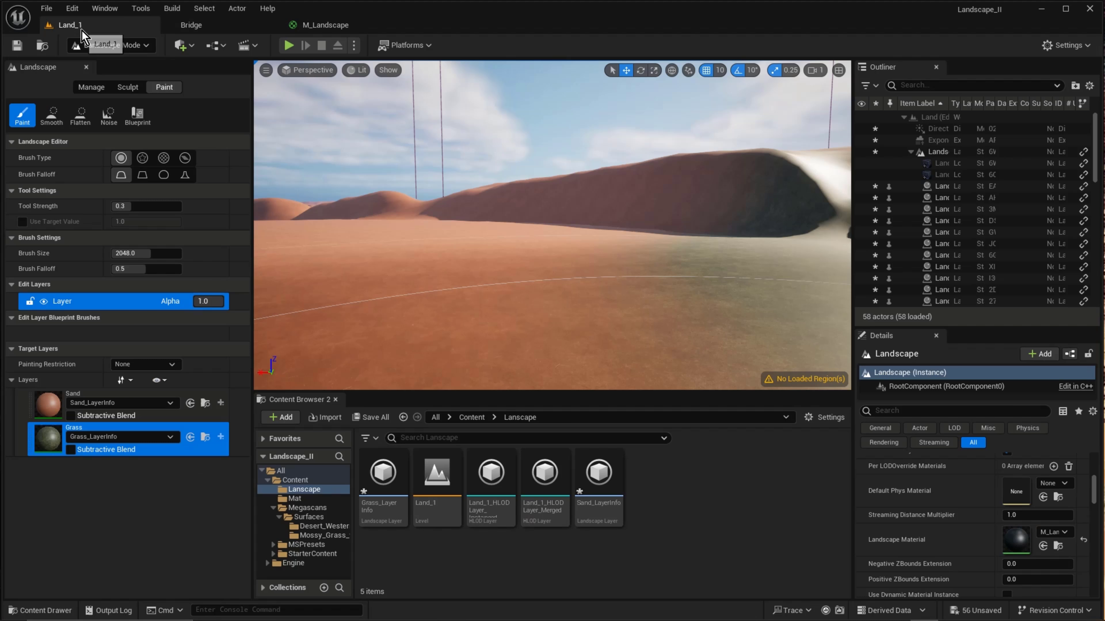
pyautogui.click(295, 498)
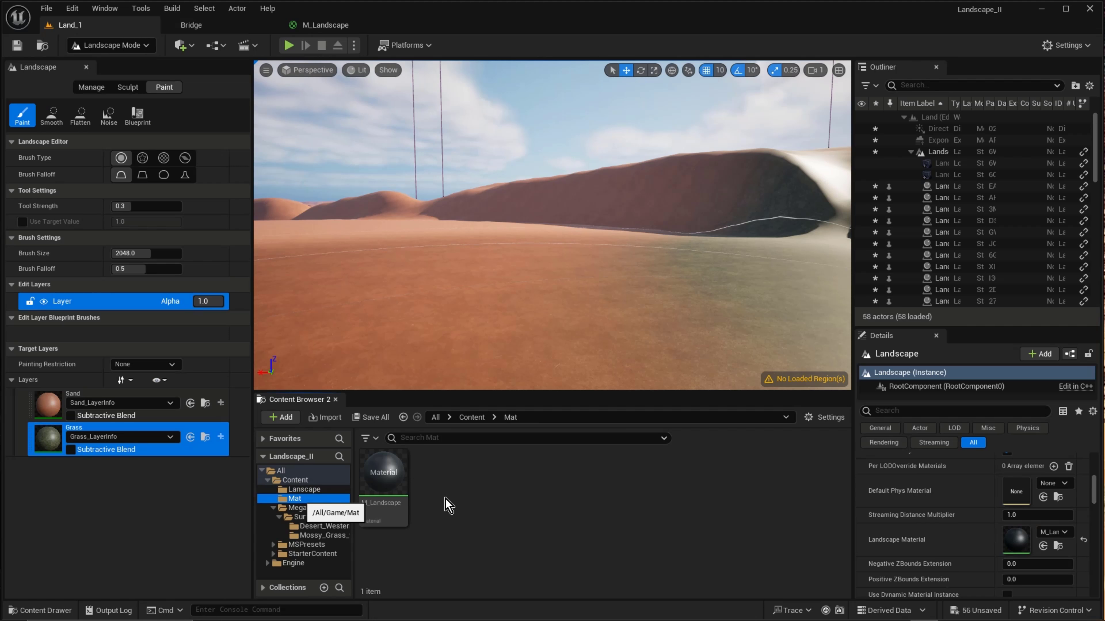
pyautogui.click(384, 473)
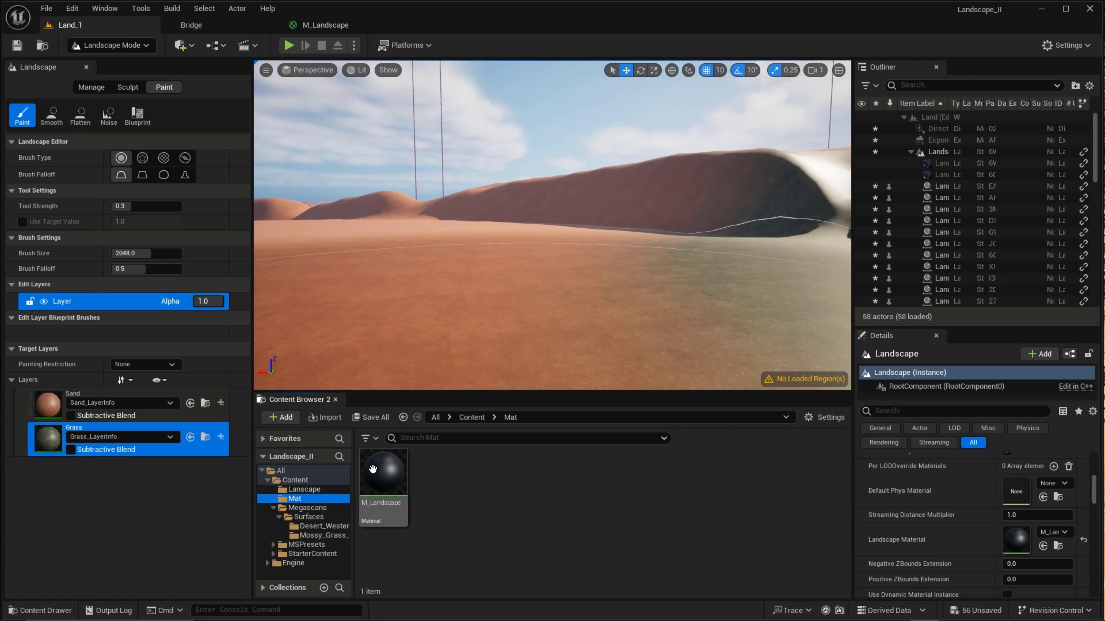
pyautogui.rightClick(390, 472)
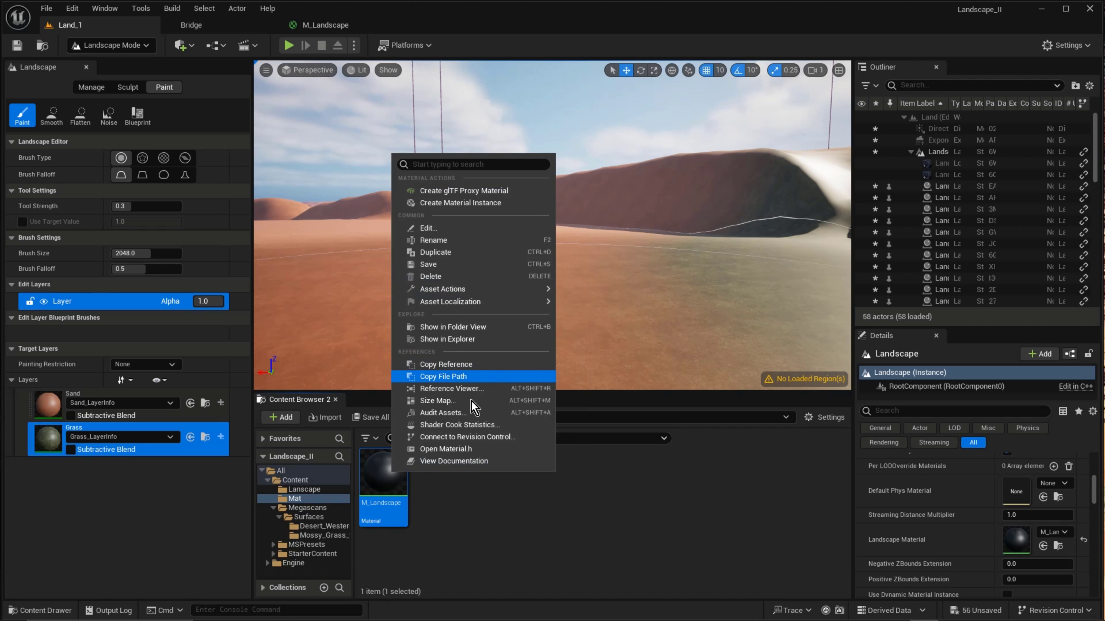
pyautogui.click(382, 483)
pyautogui.rightClick(383, 481)
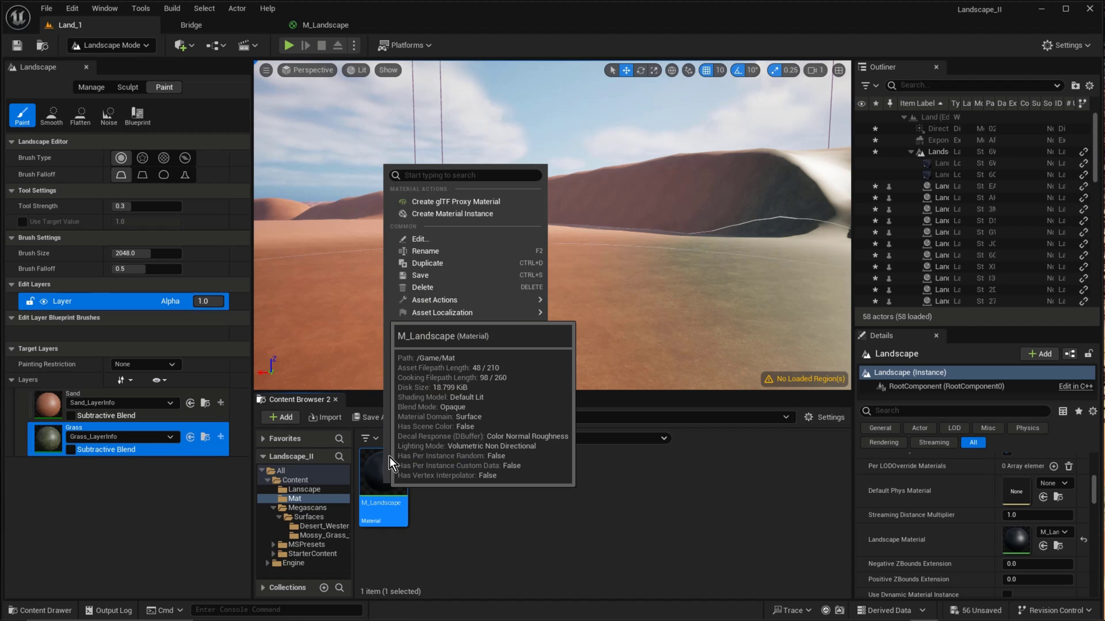
pyautogui.click(462, 214)
pyautogui.press('Return')
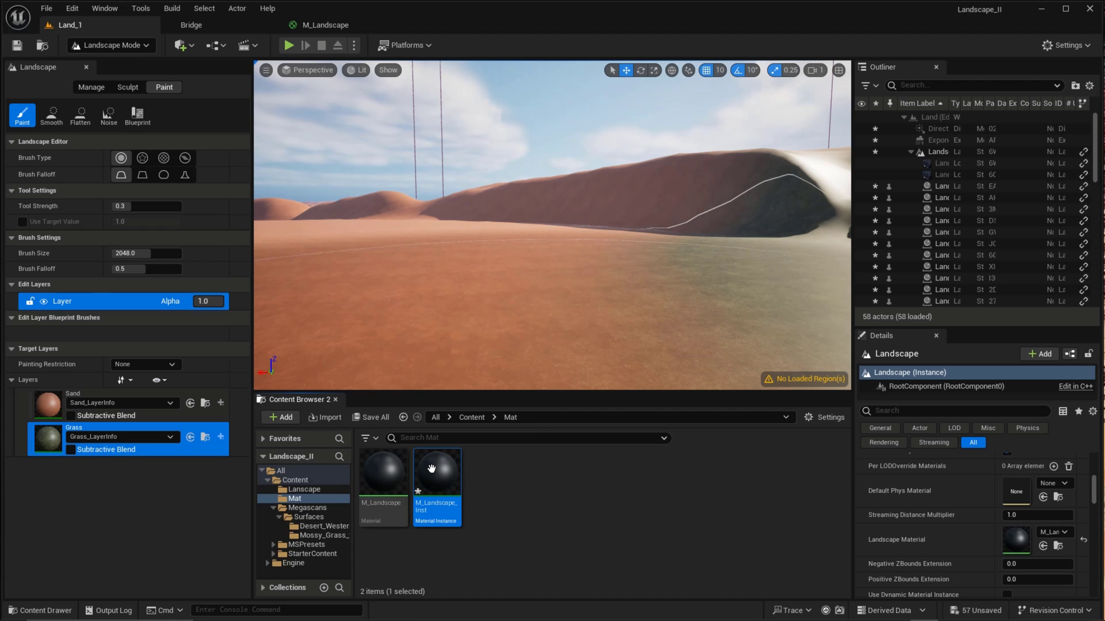
pyautogui.moveTo(430, 468); pyautogui.dragTo(1015, 541)
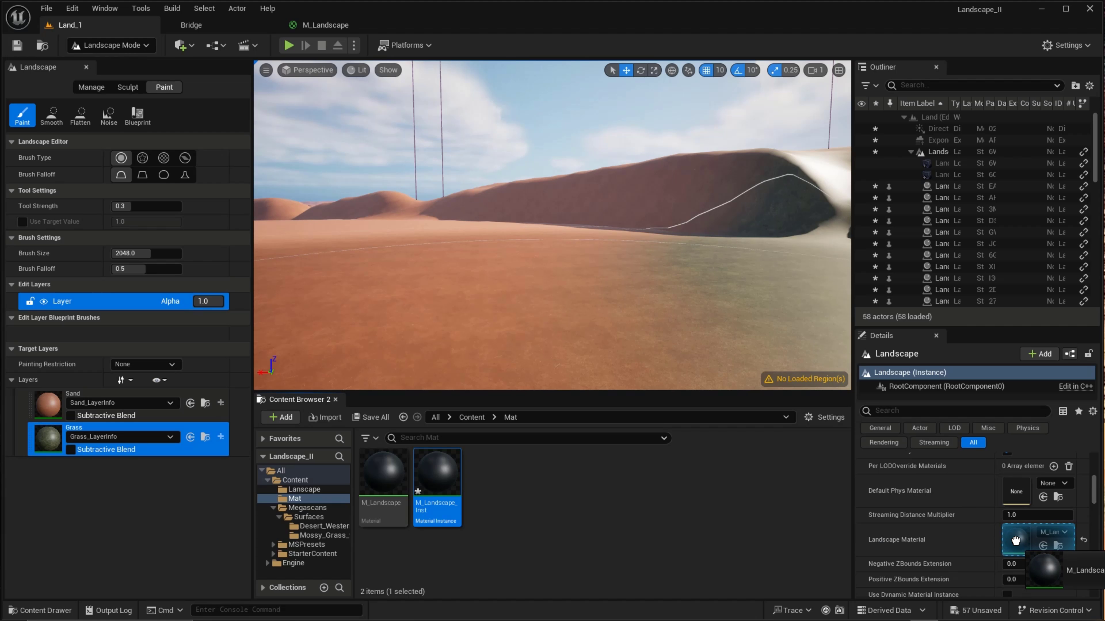
pyautogui.moveTo(1015, 540); pyautogui.dragTo(1016, 541)
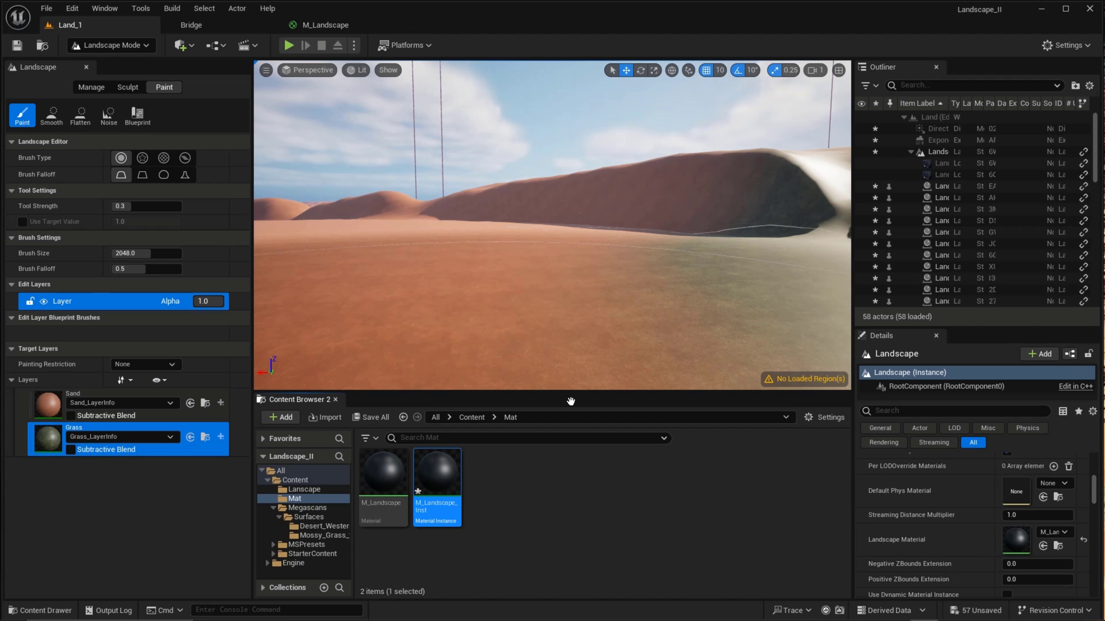
# Open M_Landscape_Inst and enable the override of the Param global scalar parameter
pyautogui.doubleClick(433, 472)
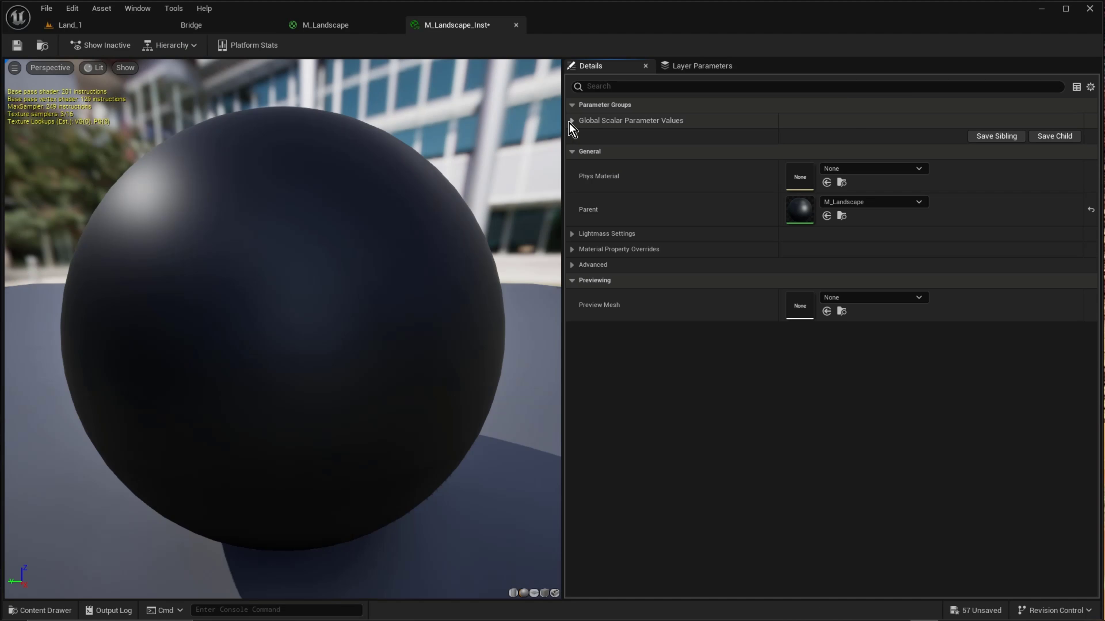
pyautogui.click(570, 122)
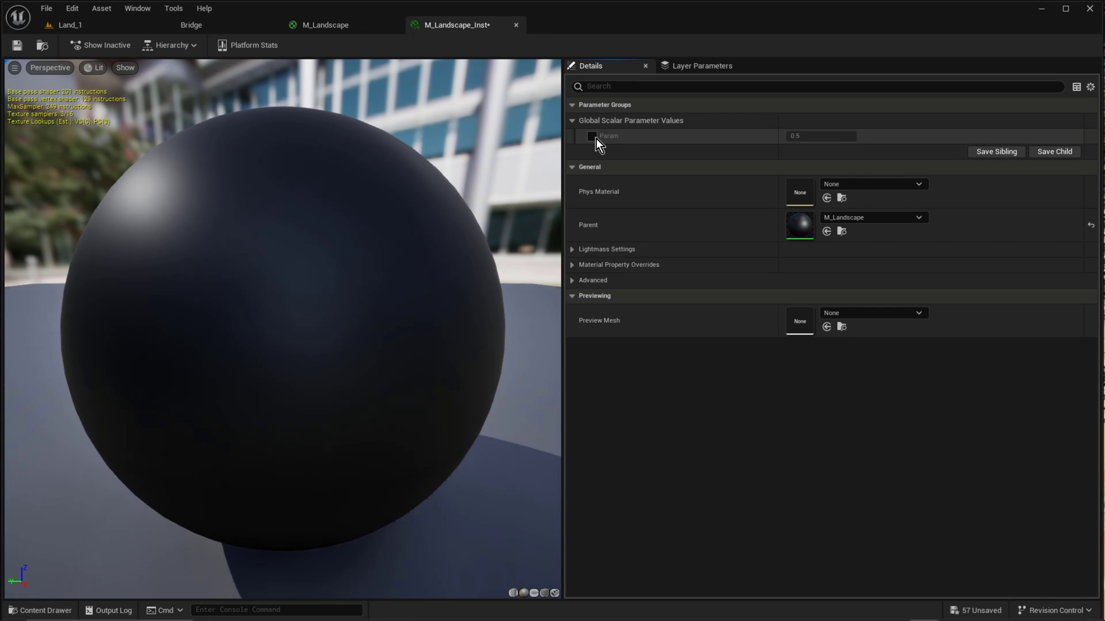
pyautogui.click(593, 140)
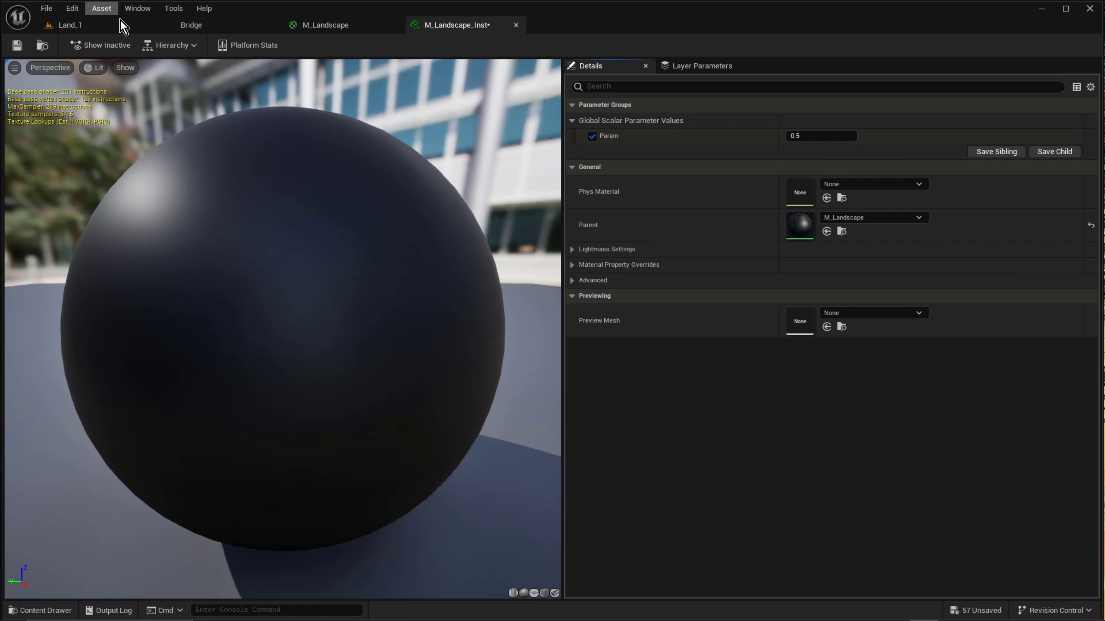
# Rename the sand tiling parameter in the M_Landscape graph to Sand_Size_Param and apply the change to the material
pyautogui.click(308, 27)
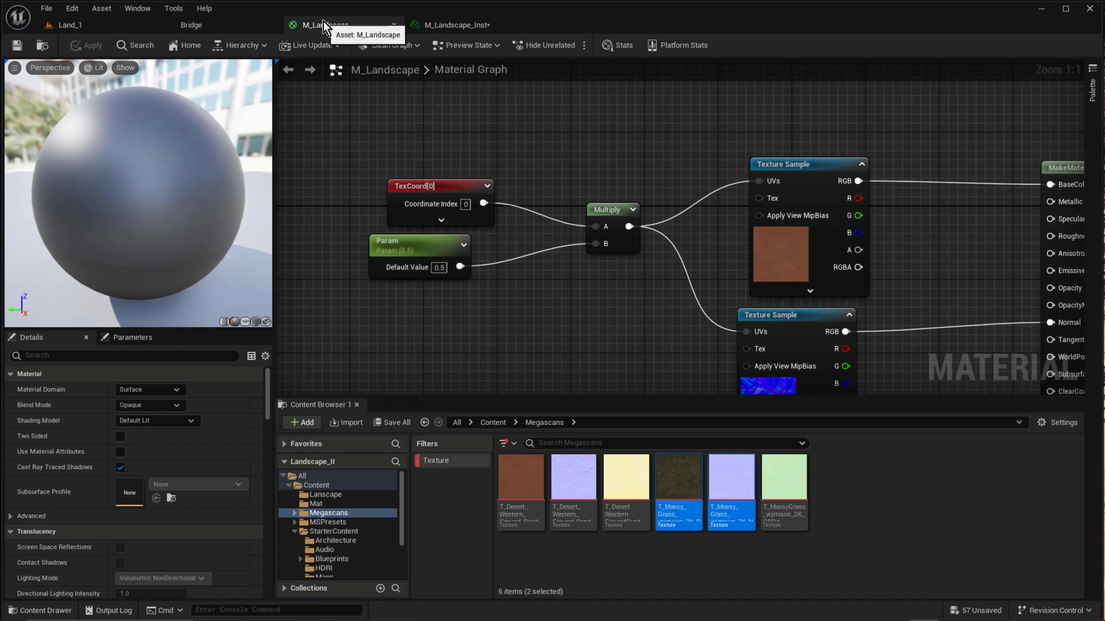
pyautogui.click(409, 247)
pyautogui.click(166, 389)
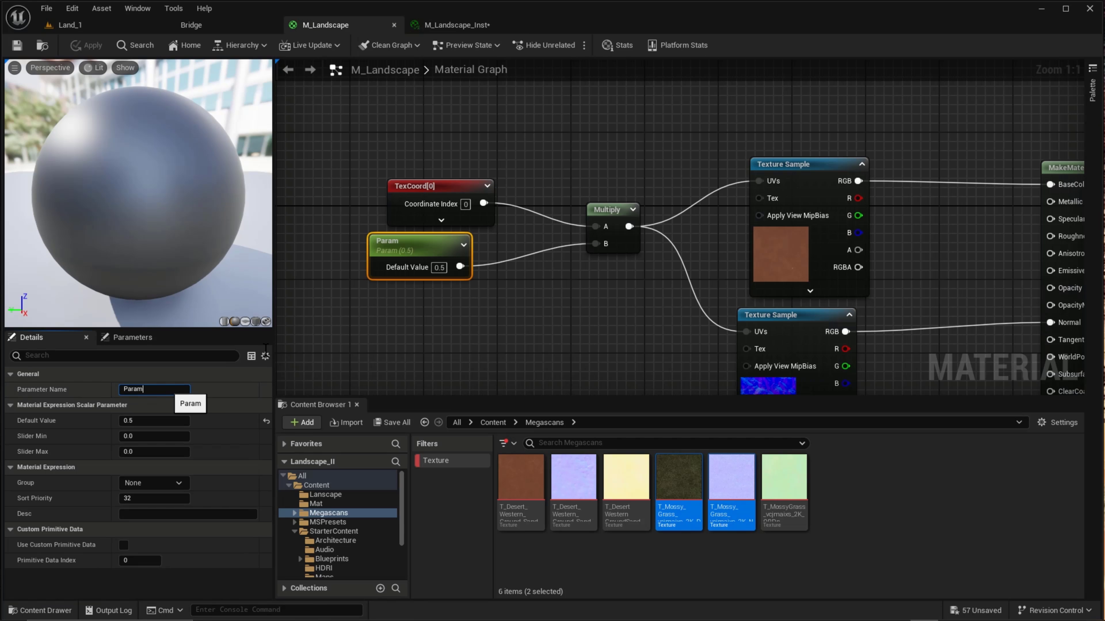
pyautogui.hotkey('ctrl', 'a')
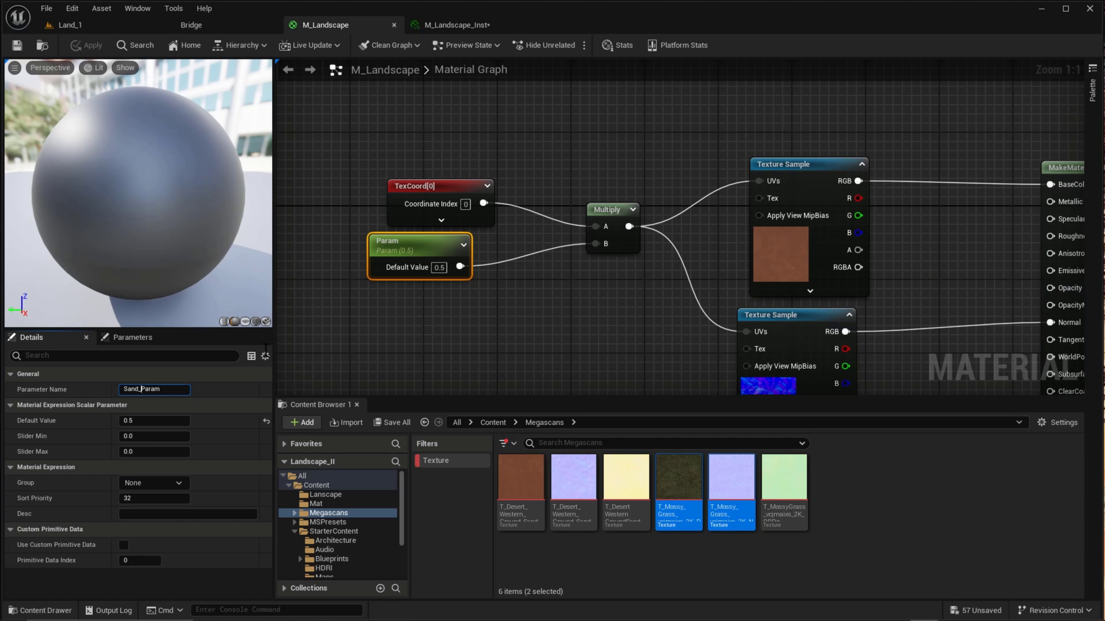
pyautogui.write('Sand_Size_')
pyautogui.press('Return')
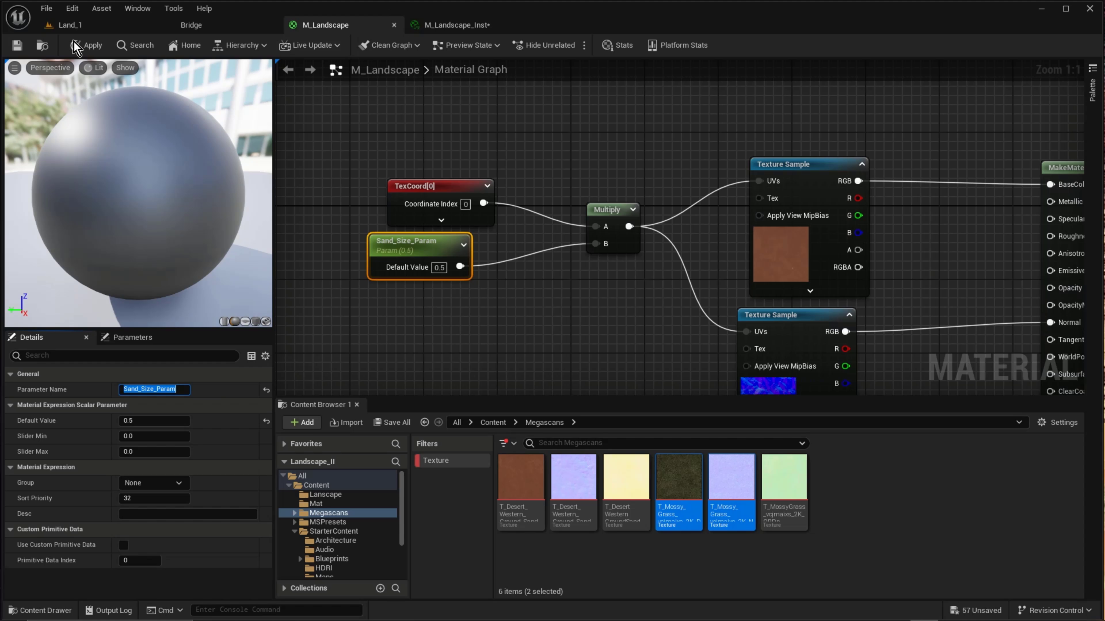
pyautogui.click(89, 45)
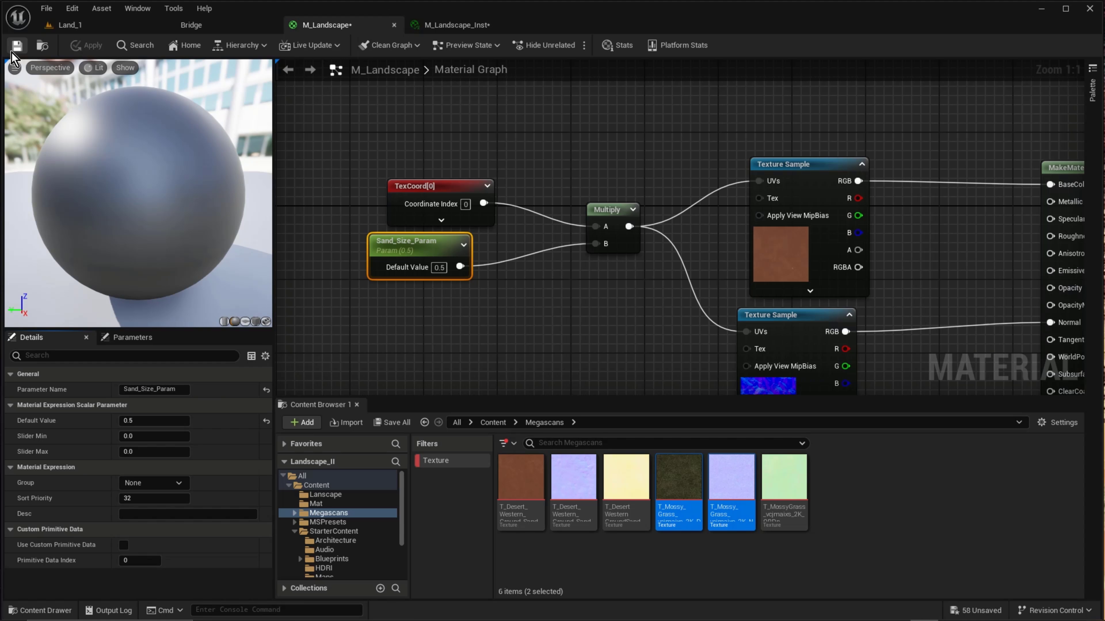
# Check the global scalar parameters in M_Landscape_Inst and return to the Land_1 level
pyautogui.click(448, 26)
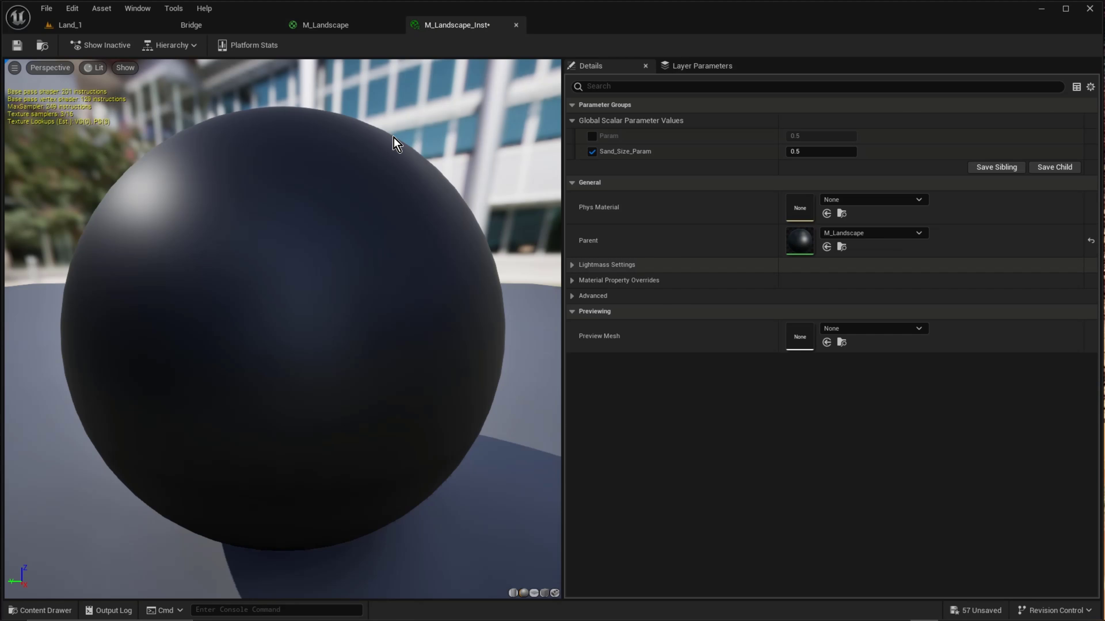
pyautogui.click(76, 28)
pyautogui.click(468, 27)
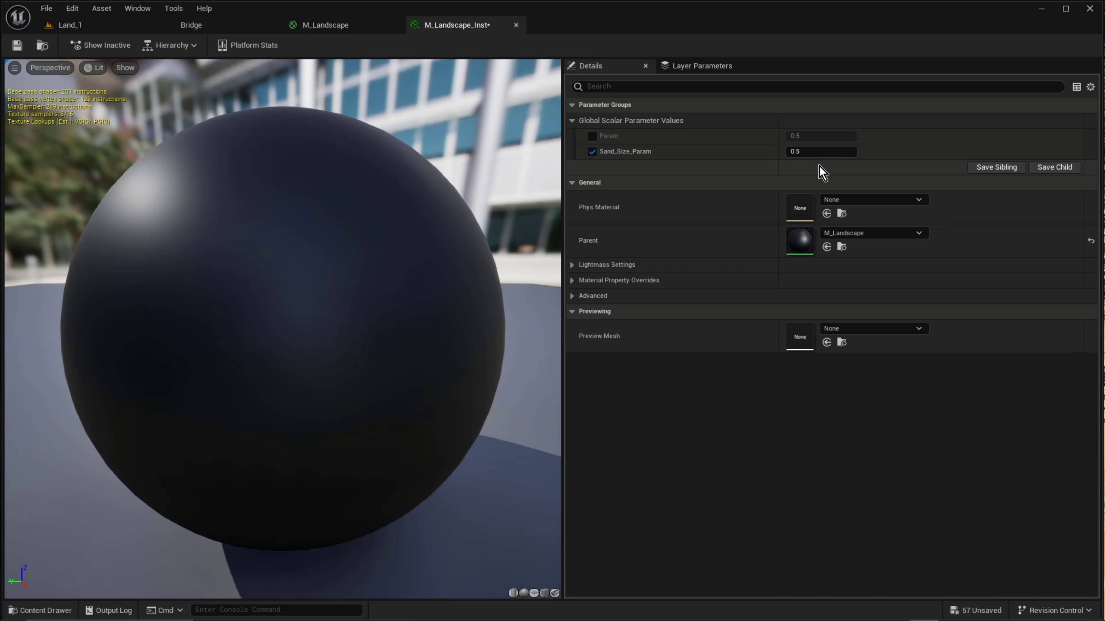
pyautogui.click(73, 26)
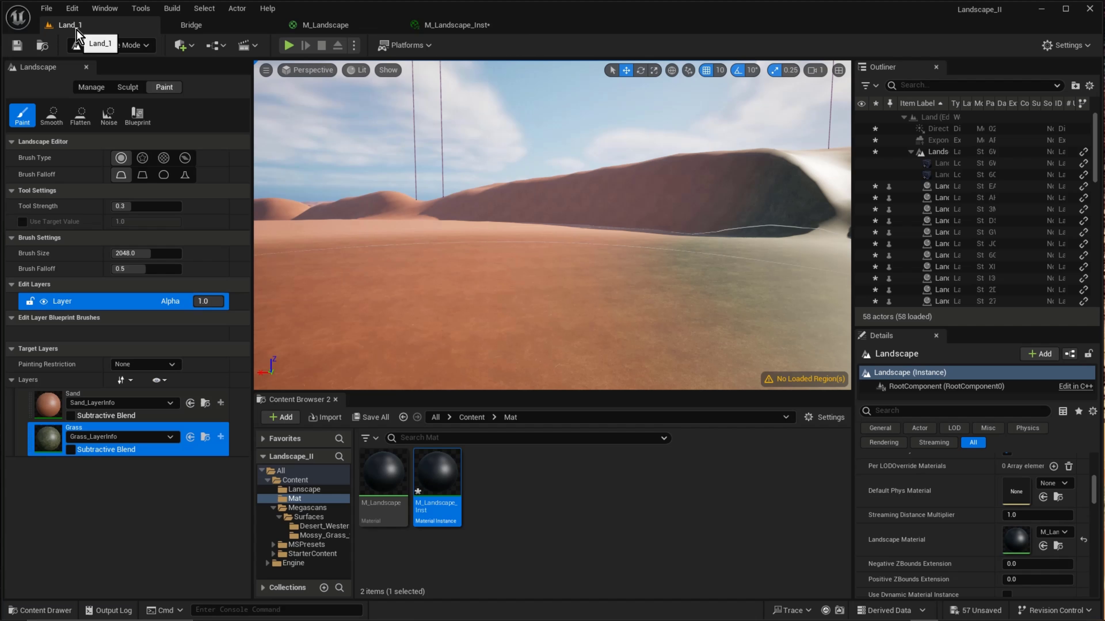
# Set the sampler source of both sand Texture Sample nodes in M_Landscape to Shared: Wrap
pyautogui.click(348, 33)
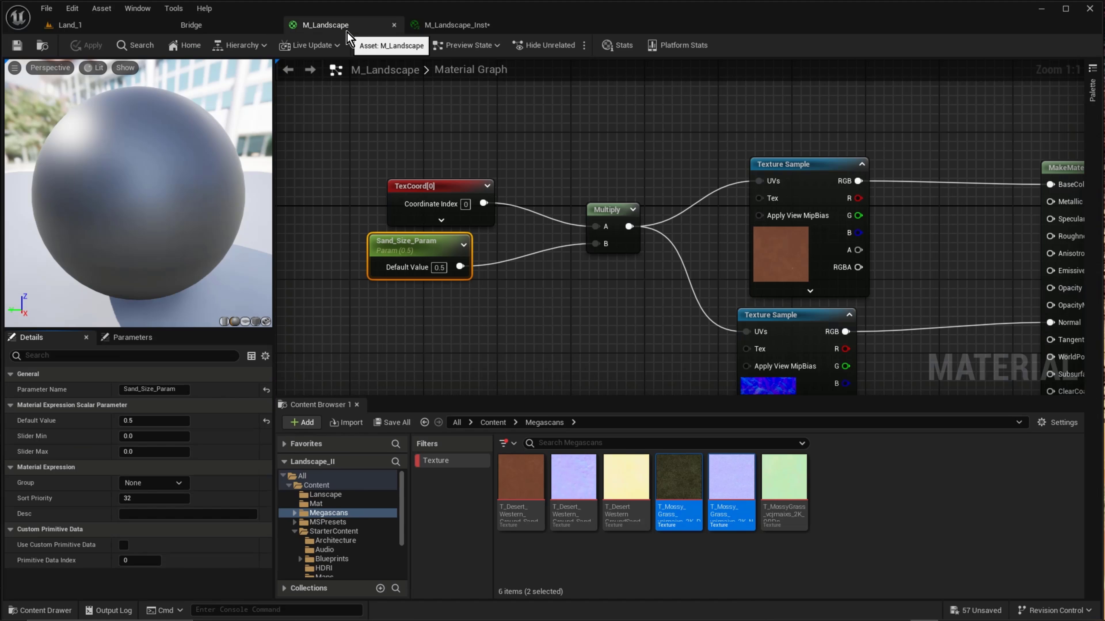
pyautogui.click(780, 264)
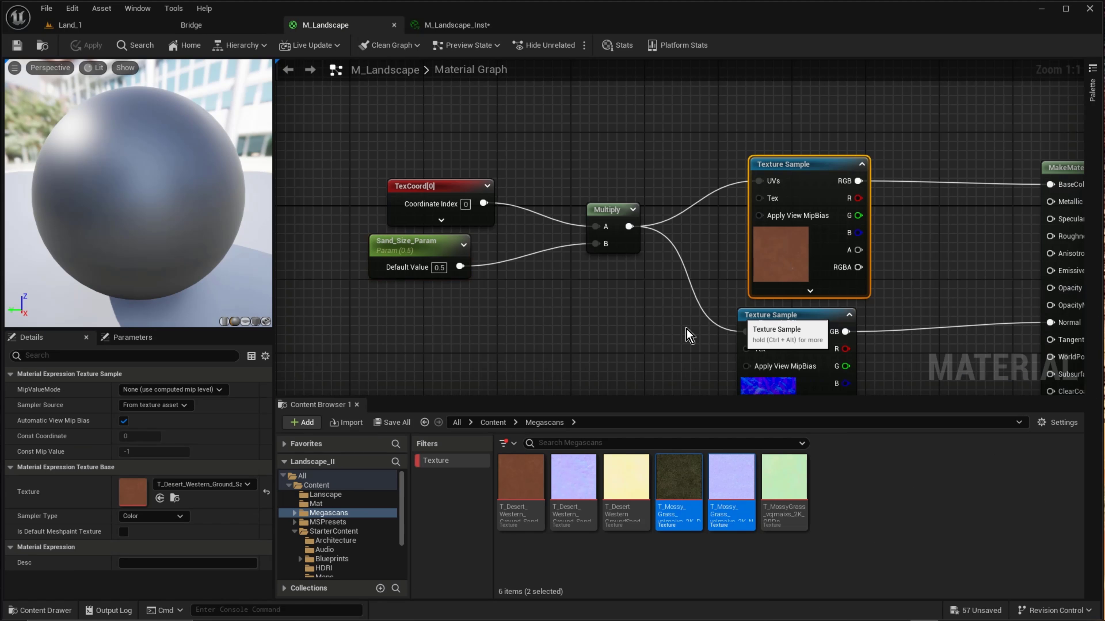
pyautogui.moveTo(765, 389); pyautogui.dragTo(741, 312, button='right')
pyautogui.keyDown('shift'); pyautogui.click(731, 327); pyautogui.keyUp('shift')
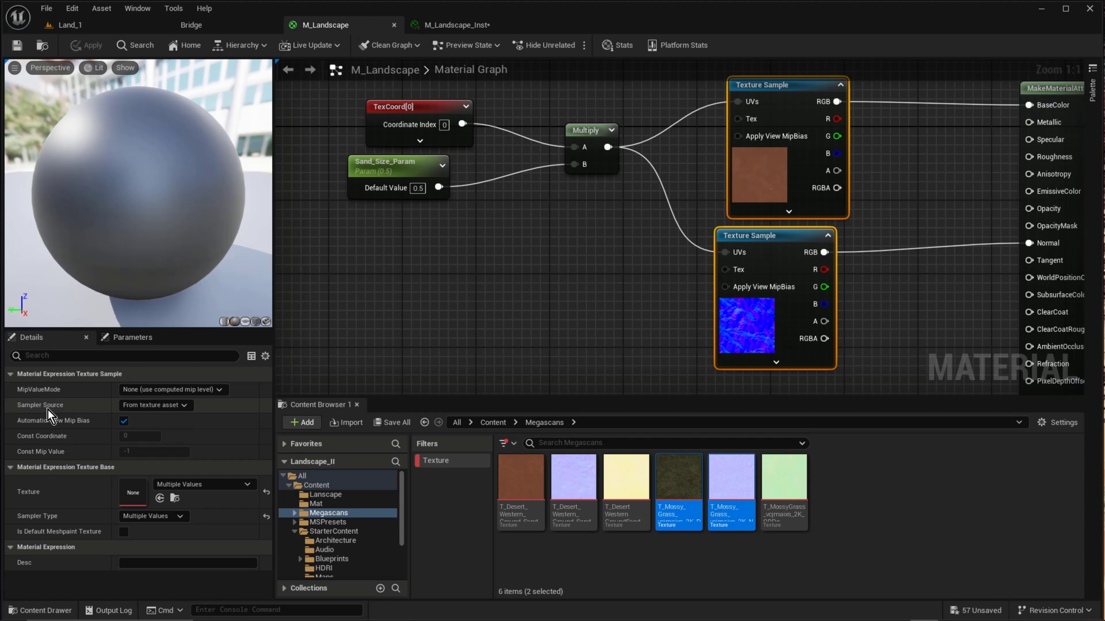
pyautogui.click(177, 407)
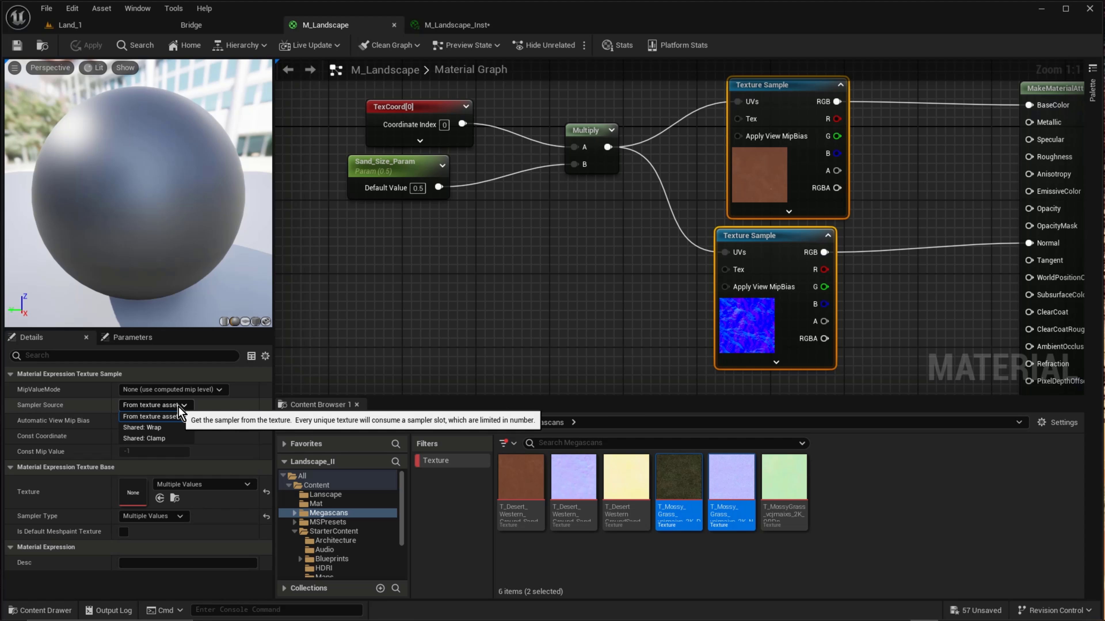
pyautogui.click(174, 428)
# Set the sampler source of both mossy grass Texture Sample nodes to Shared: Wrap
pyautogui.moveTo(563, 322); pyautogui.dragTo(544, 164, button='right')
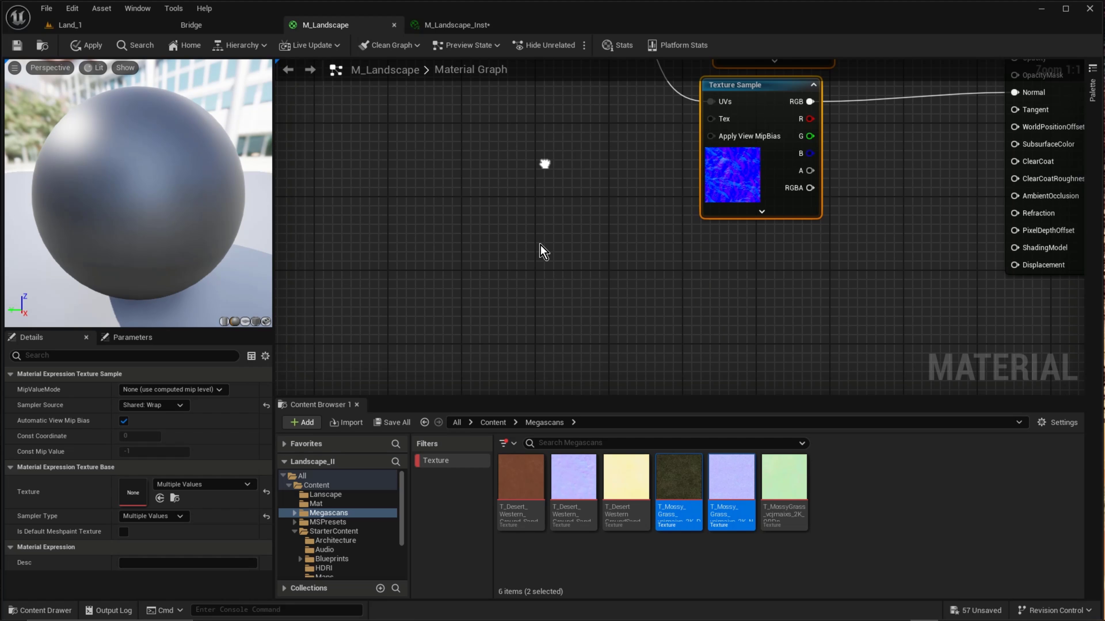
pyautogui.scroll(-6, 554, 283)
pyautogui.moveTo(567, 302); pyautogui.dragTo(648, 148, button='right')
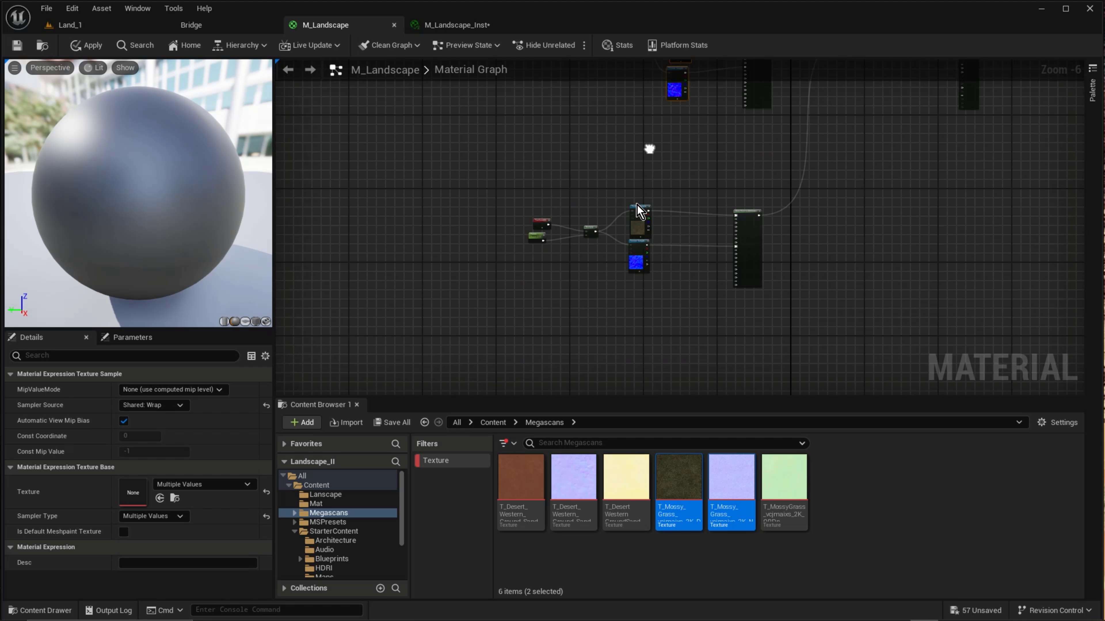
pyautogui.scroll(3, 637, 210)
pyautogui.click(652, 279)
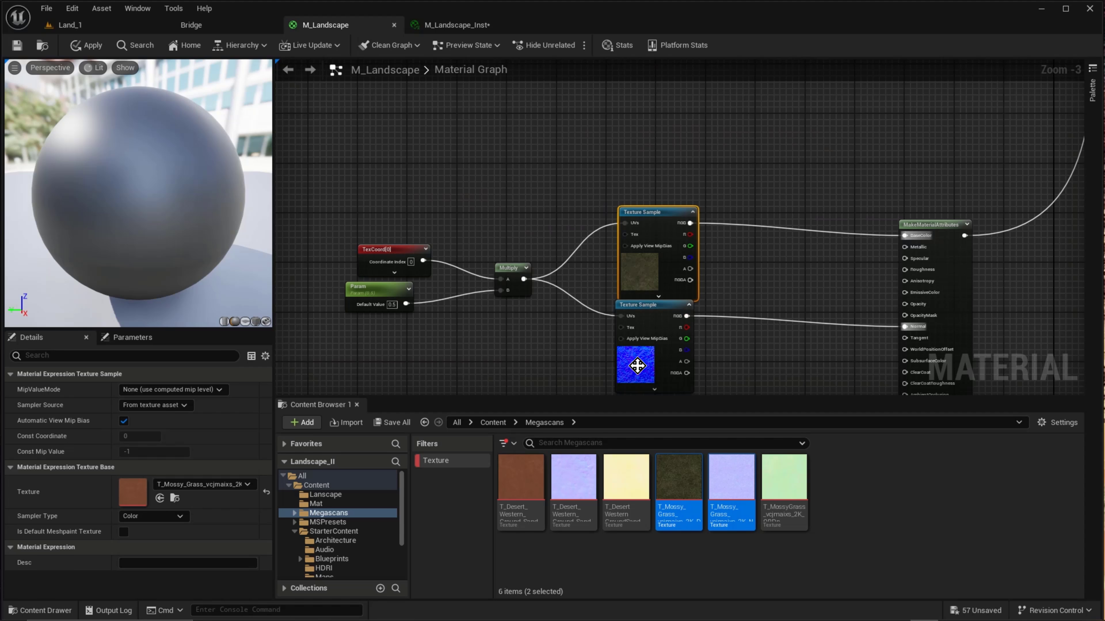
pyautogui.keyDown('ctrl'); pyautogui.click(636, 366); pyautogui.keyUp('ctrl')
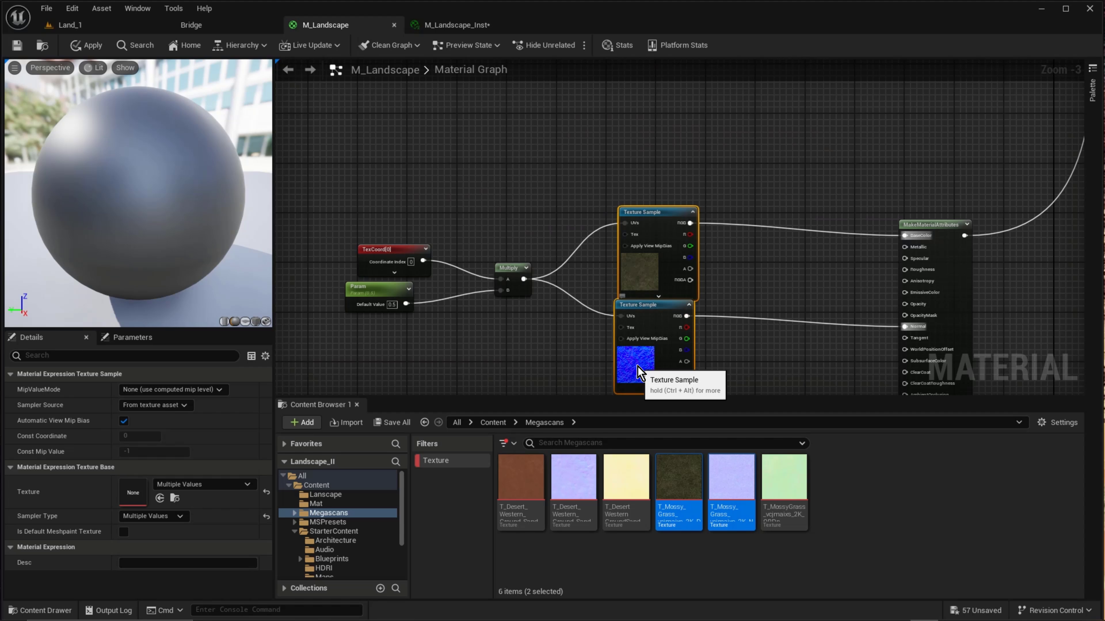
pyautogui.click(179, 404)
pyautogui.click(163, 429)
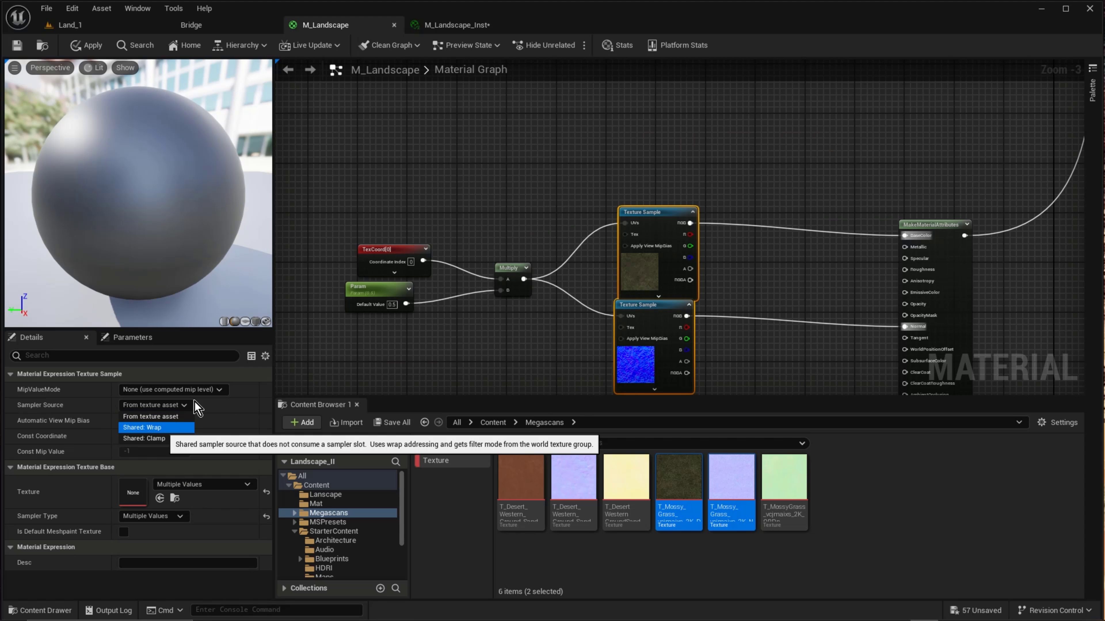
# Assign the Sand_Size_Param node to a parameter group named Sand, comparing it with the parameters in M_Landscape_Inst
pyautogui.moveTo(525, 148); pyautogui.dragTo(626, 461, button='right')
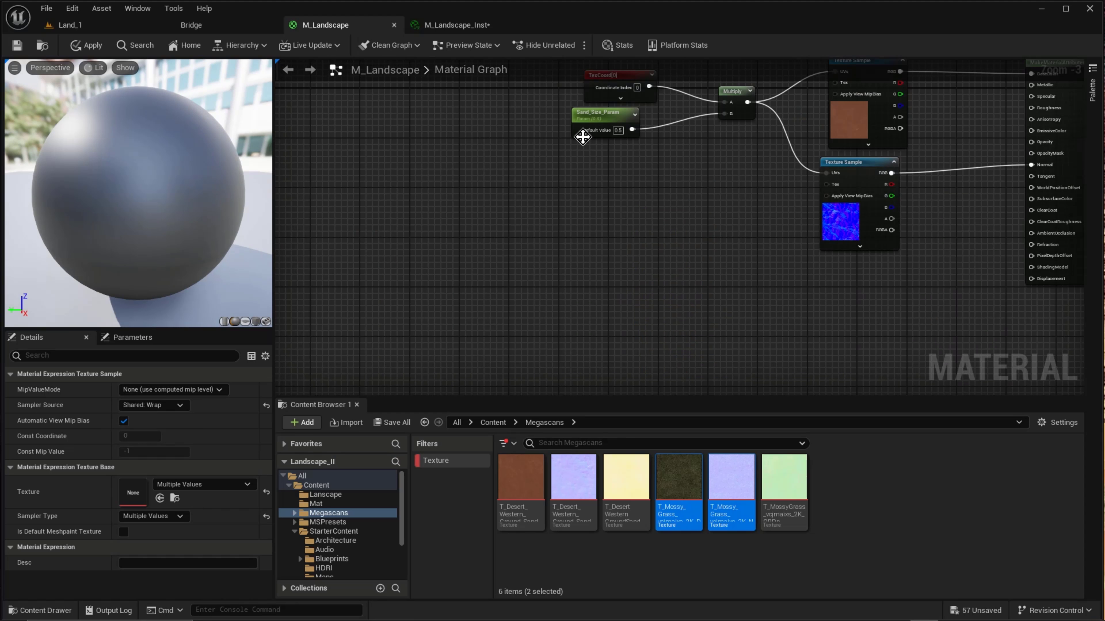
pyautogui.moveTo(583, 136); pyautogui.dragTo(571, 244, button='right')
pyautogui.click(582, 222)
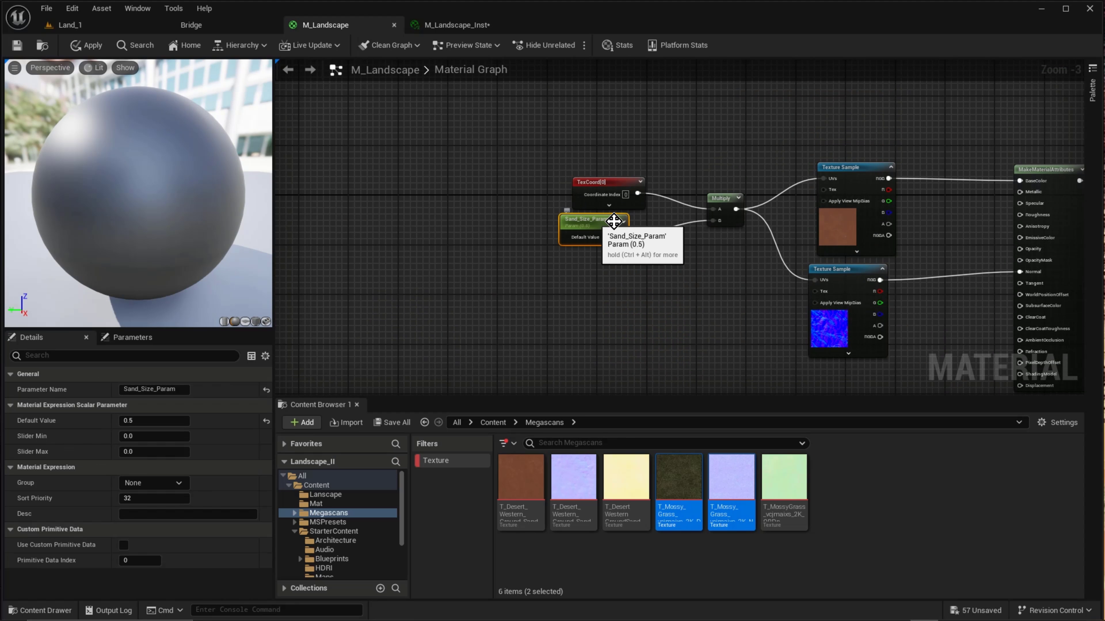
pyautogui.click(456, 25)
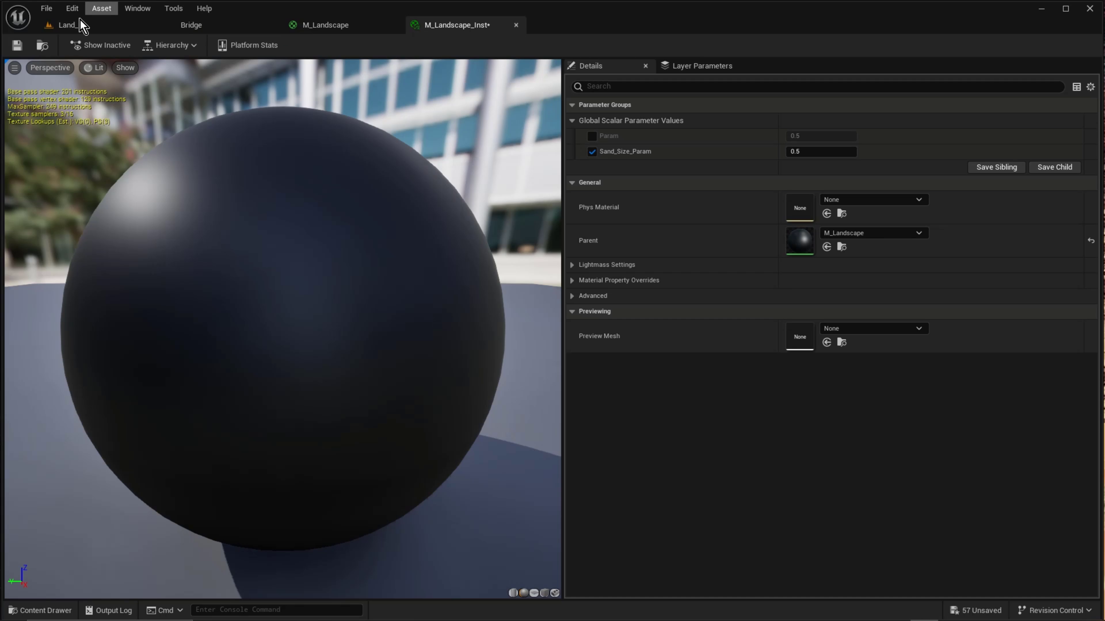
pyautogui.click(333, 28)
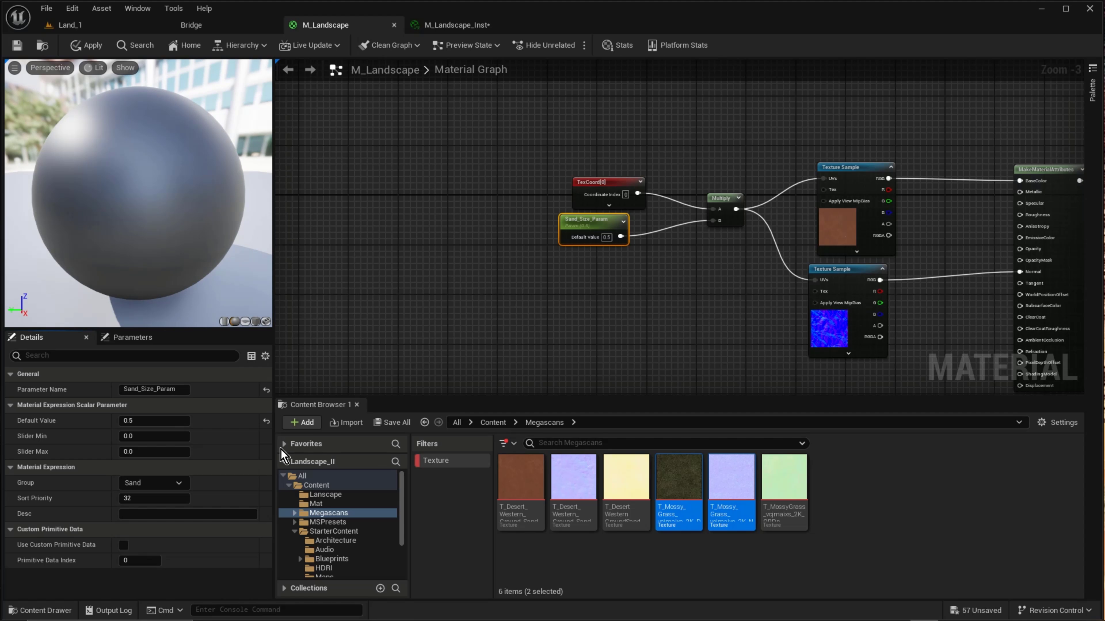
# Close the Quixel Bridge tab
pyautogui.click(450, 27)
pyautogui.click(220, 27)
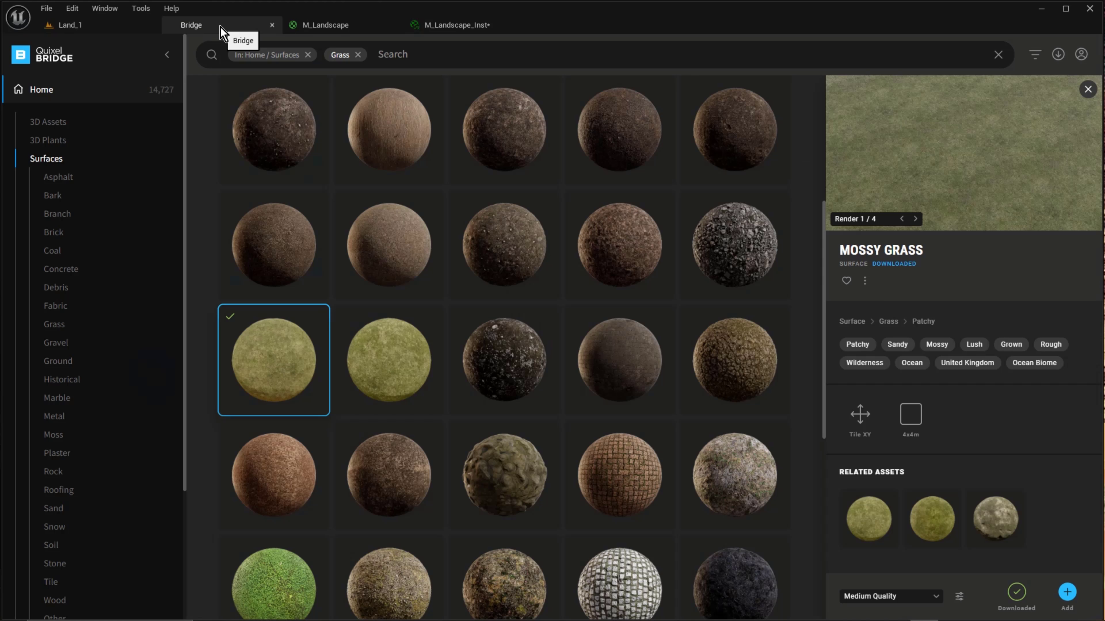
pyautogui.click(272, 25)
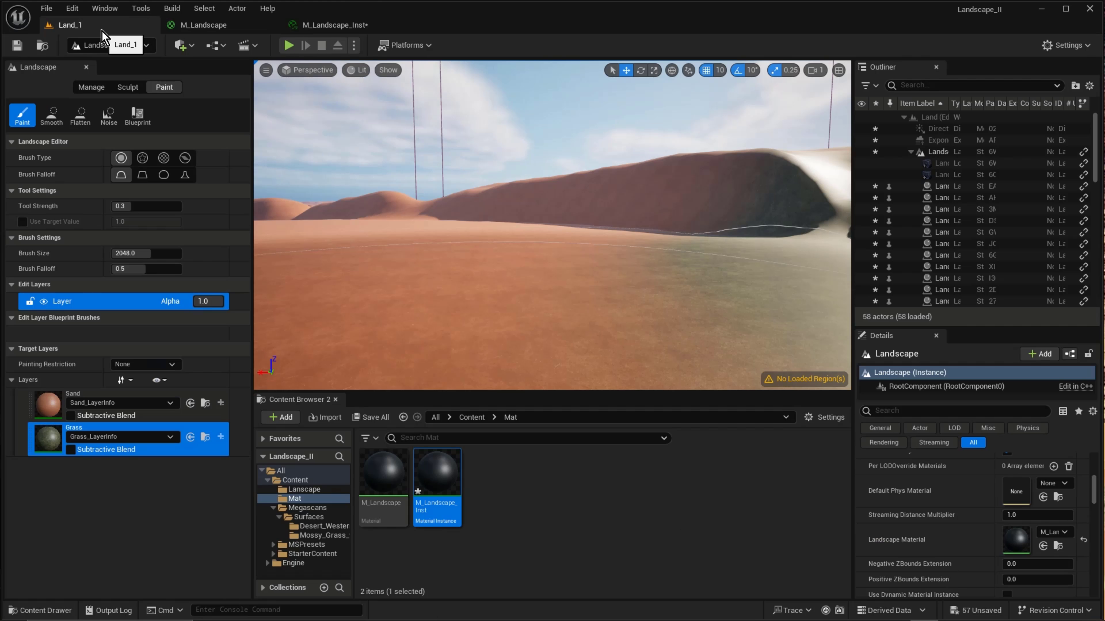
# Return to the M_Landscape graph and apply the pending changes to the material
pyautogui.click(105, 43)
pyautogui.click(106, 64)
pyautogui.click(211, 27)
pyautogui.click(89, 44)
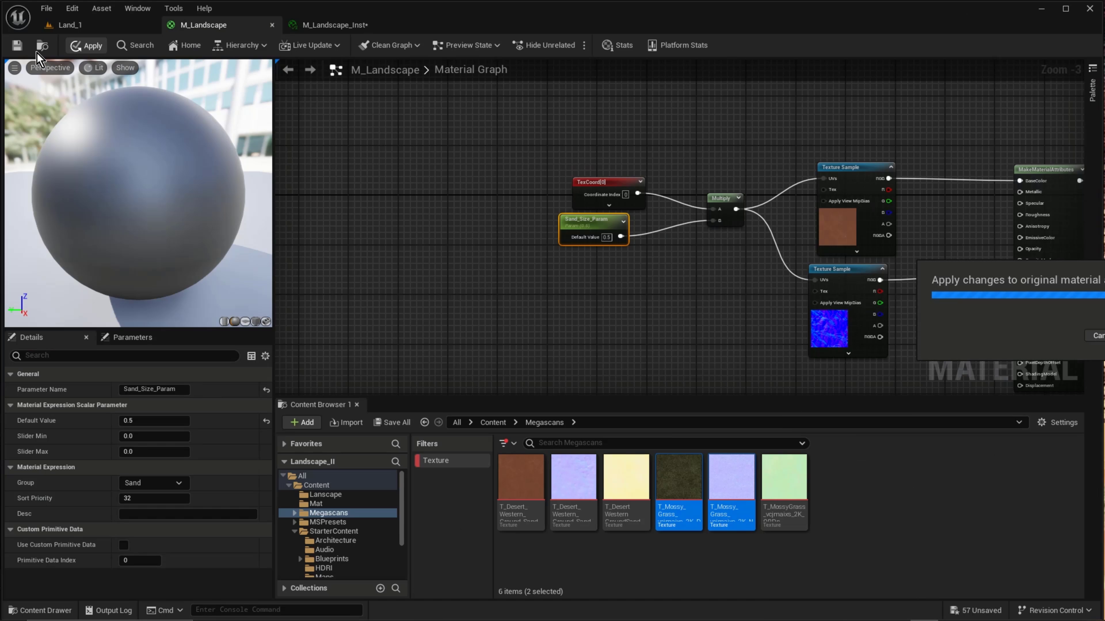
# Save M_Landscape and expand the Sand parameter group in M_Landscape_Inst
pyautogui.click(26, 43)
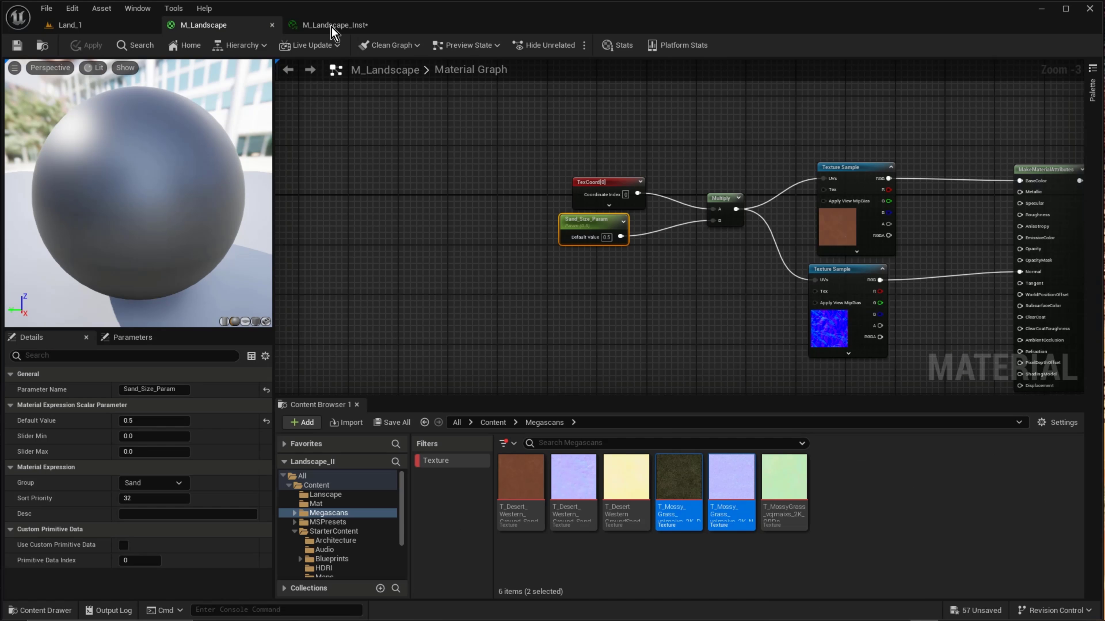
pyautogui.click(331, 27)
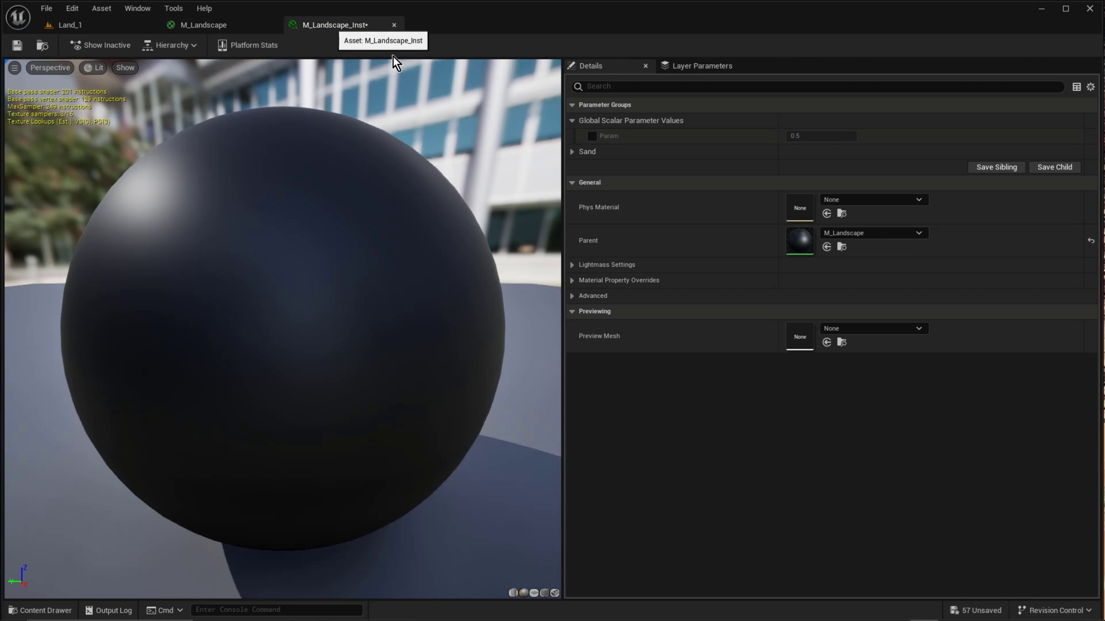
pyautogui.click(572, 152)
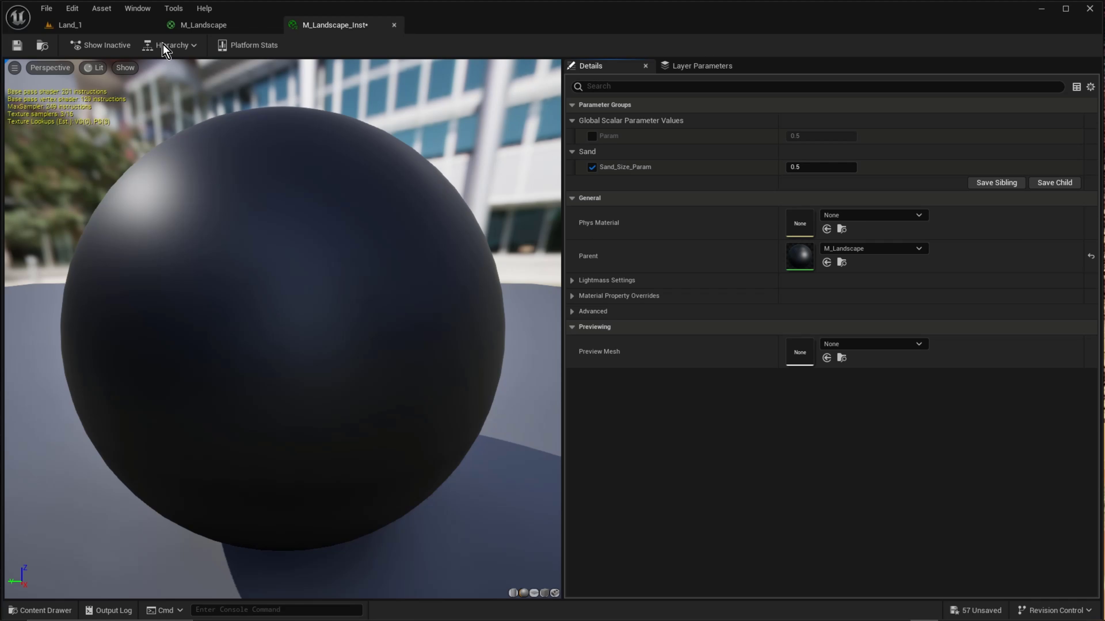
# Return to the M_Landscape graph and shift the Landscape Layer Blend node slightly downward
pyautogui.click(193, 24)
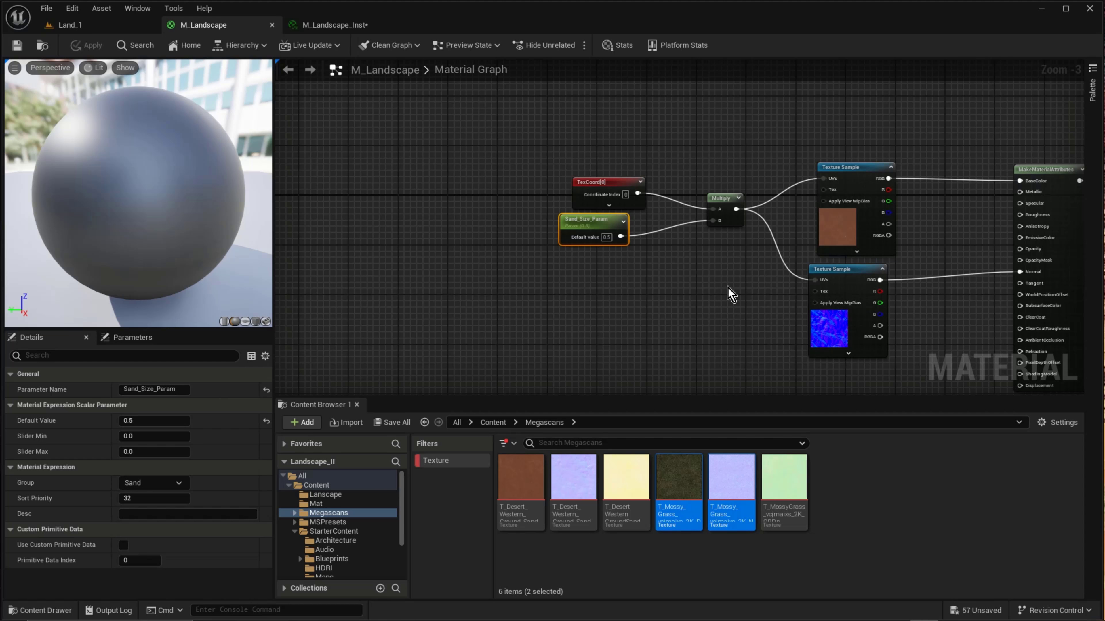
pyautogui.scroll(-2, 731, 293)
pyautogui.moveTo(781, 238); pyautogui.dragTo(609, 239, button='right')
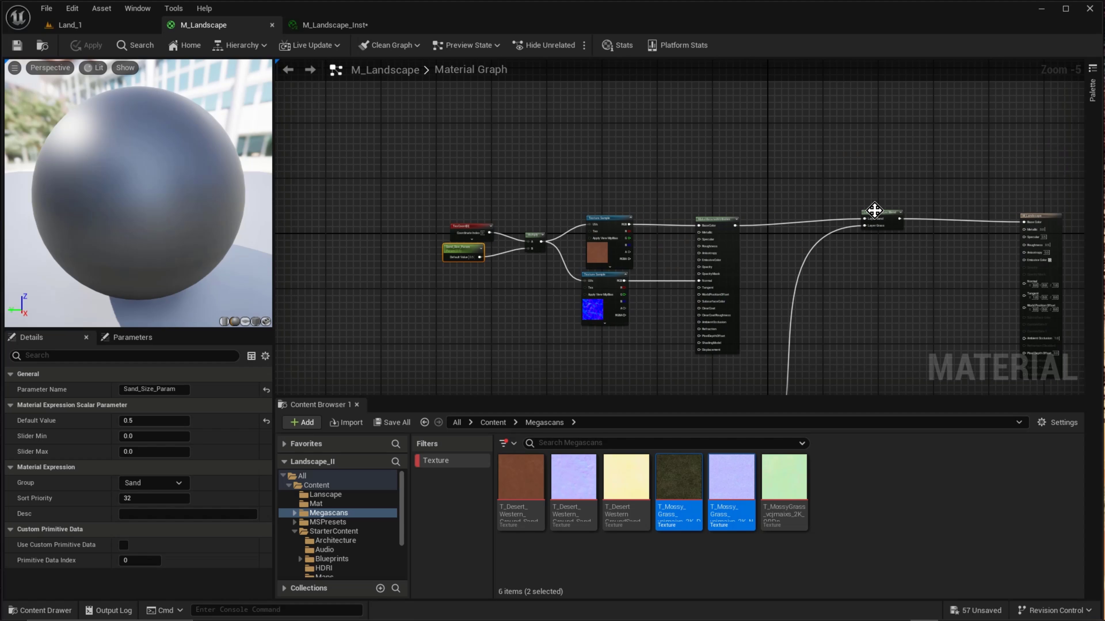
pyautogui.moveTo(874, 210); pyautogui.dragTo(874, 220)
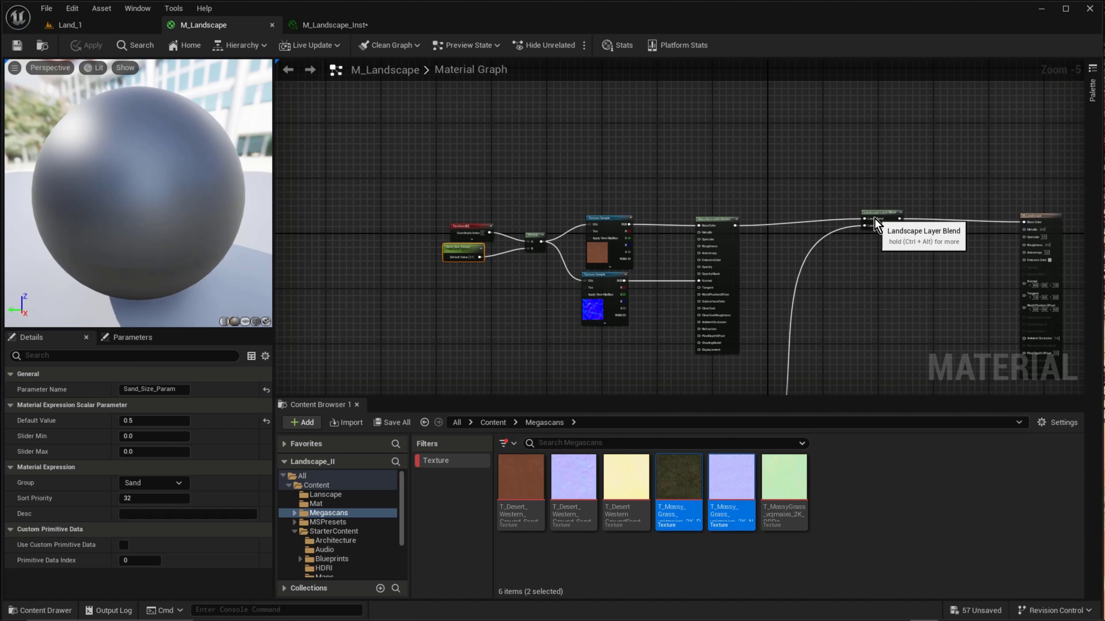
# Browse to the Content root folder and reset the asset filters
pyautogui.click(295, 532)
pyautogui.click(315, 486)
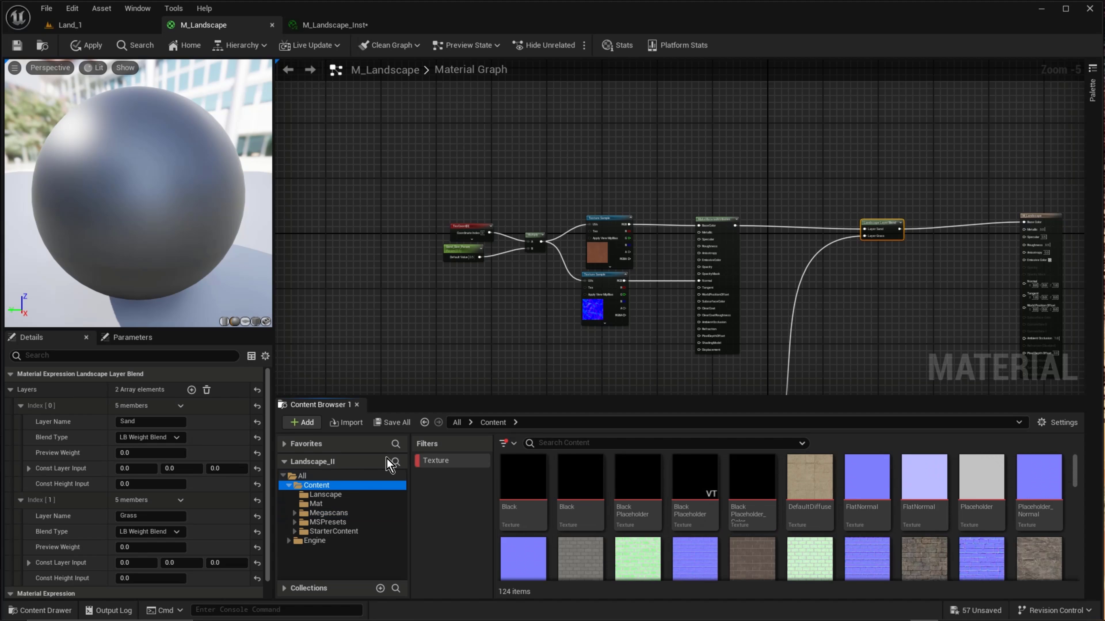
pyautogui.click(513, 443)
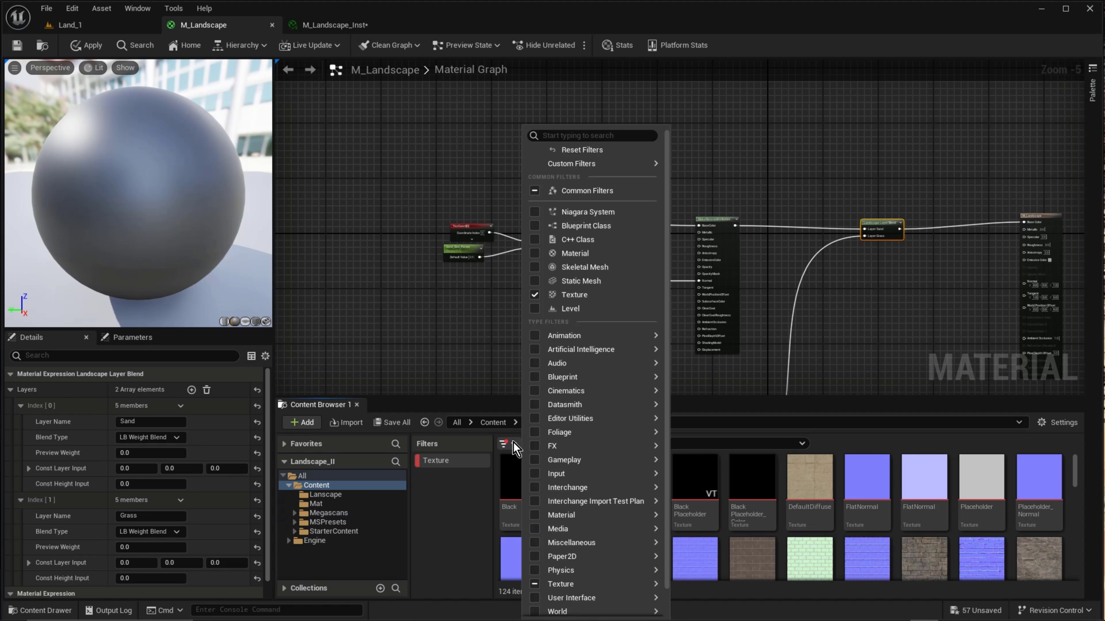
pyautogui.click(583, 150)
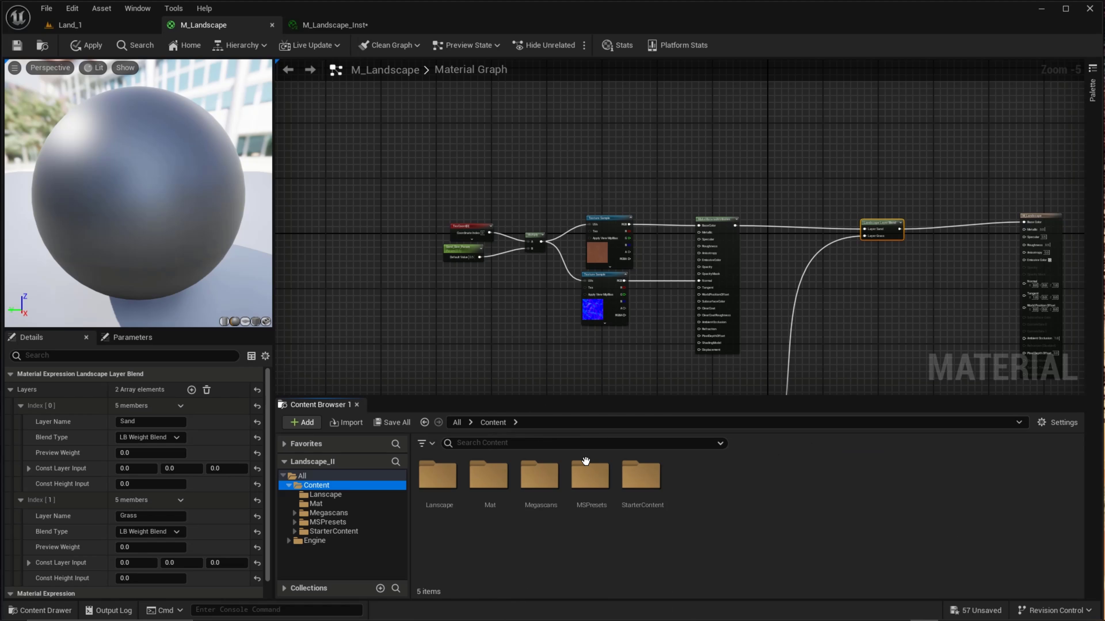
# Search the Content folder for gold and open the M_Metal_Gold material
pyautogui.click(480, 443)
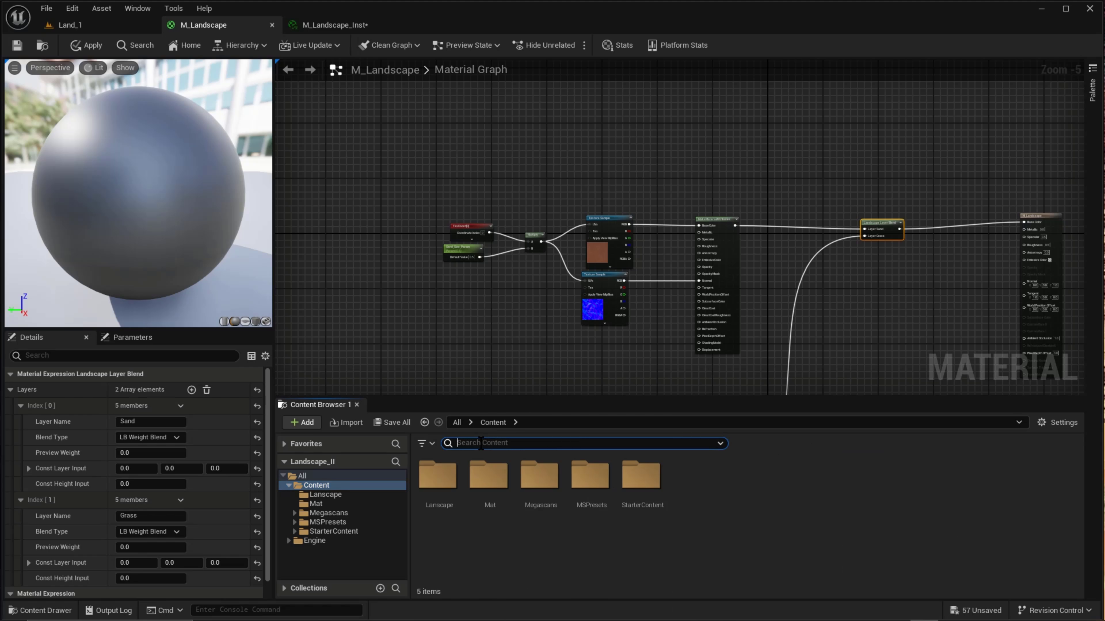
pyautogui.write('gold')
pyautogui.click(420, 516)
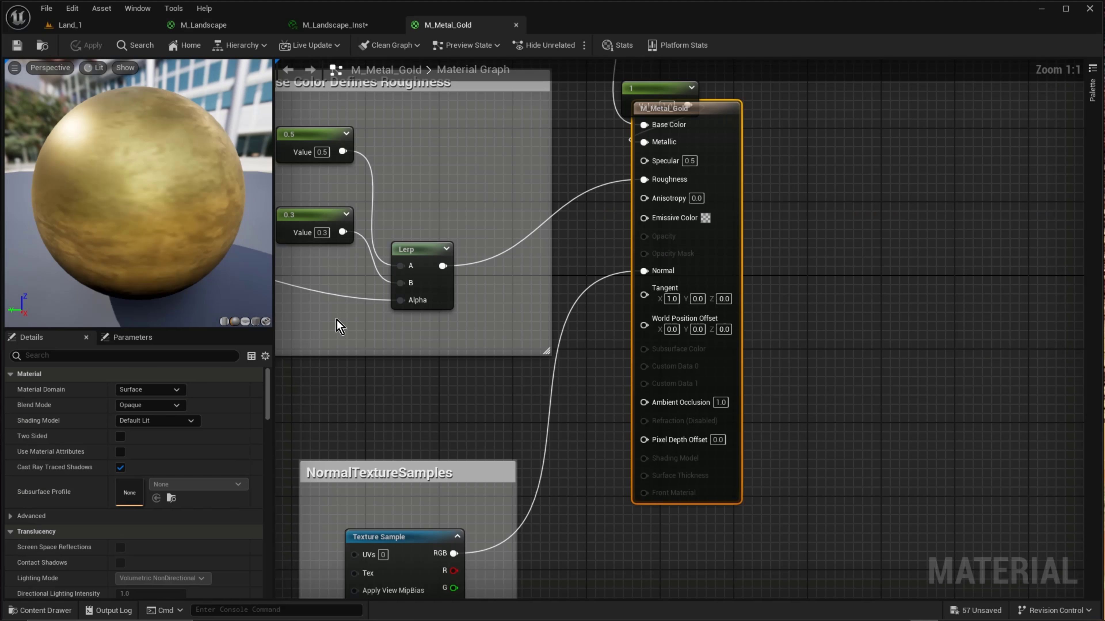
# In M_Metal_Gold's Macro Texture Variation group, reposition the upper two TexCoord nodes and the Multiply(,0.05341) node to examine their connections
pyautogui.moveTo(336, 320); pyautogui.dragTo(724, 539, button='right')
pyautogui.scroll(-4, 598, 209)
pyautogui.moveTo(598, 209); pyautogui.dragTo(964, 523, button='right')
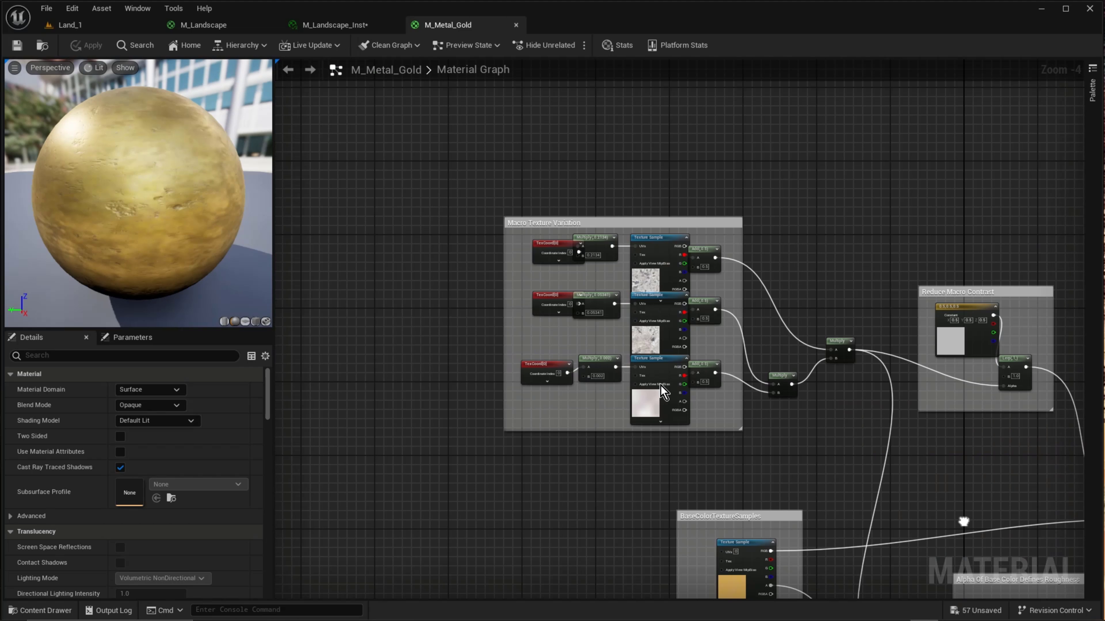
pyautogui.scroll(4, 660, 385)
pyautogui.moveTo(543, 146); pyautogui.dragTo(575, 212, button='right')
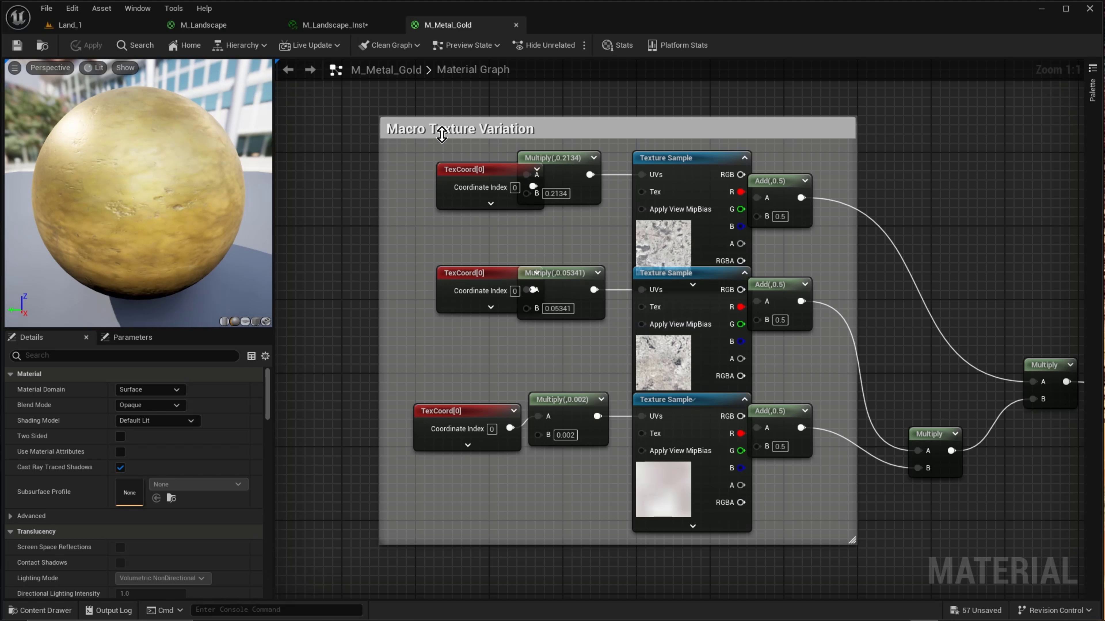
pyautogui.moveTo(480, 173); pyautogui.dragTo(431, 164)
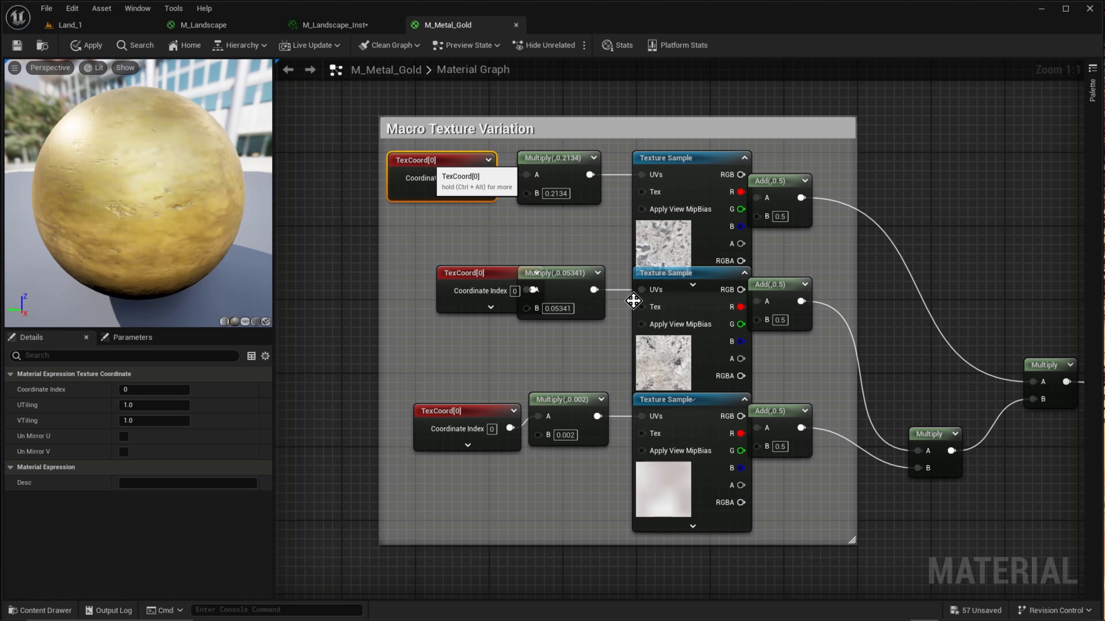
pyautogui.moveTo(578, 279); pyautogui.dragTo(606, 277)
pyautogui.moveTo(523, 284); pyautogui.dragTo(456, 284)
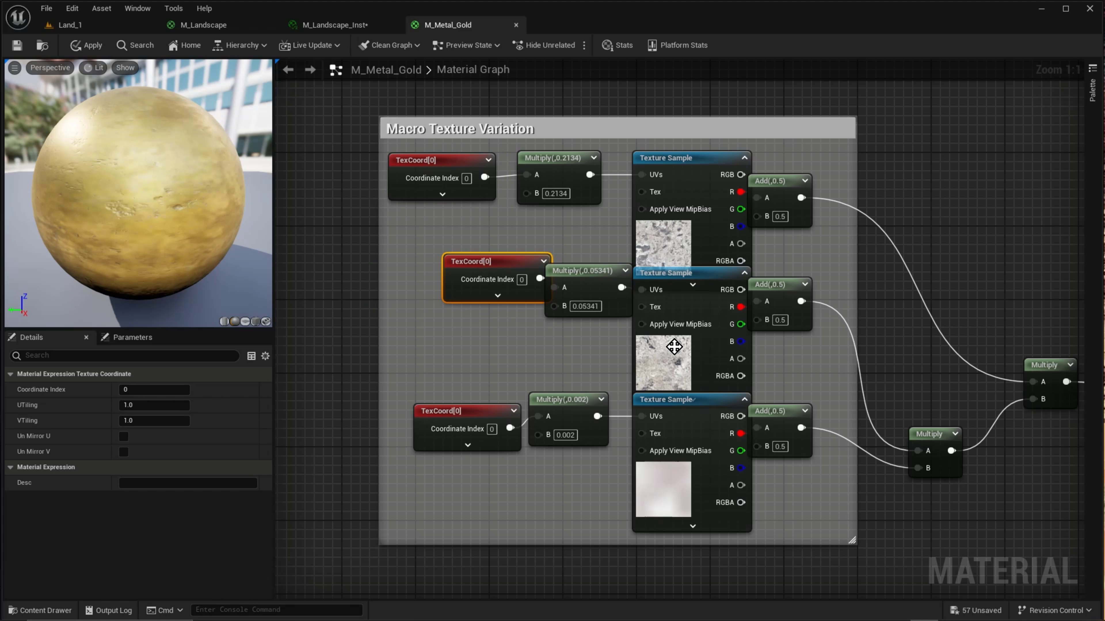
pyautogui.moveTo(788, 313); pyautogui.dragTo(774, 315, button='right')
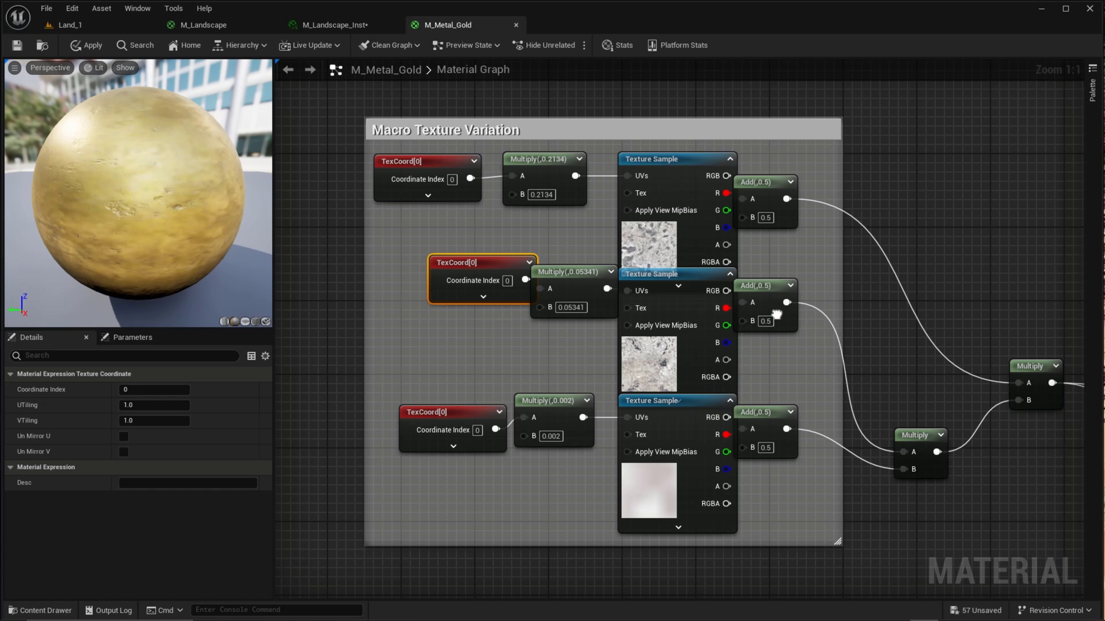
# Copy the Macro Texture Variation and Reduce Macro Contrast groups with their Multiply nodes, then close M_Metal_Gold
pyautogui.scroll(-5, 776, 316)
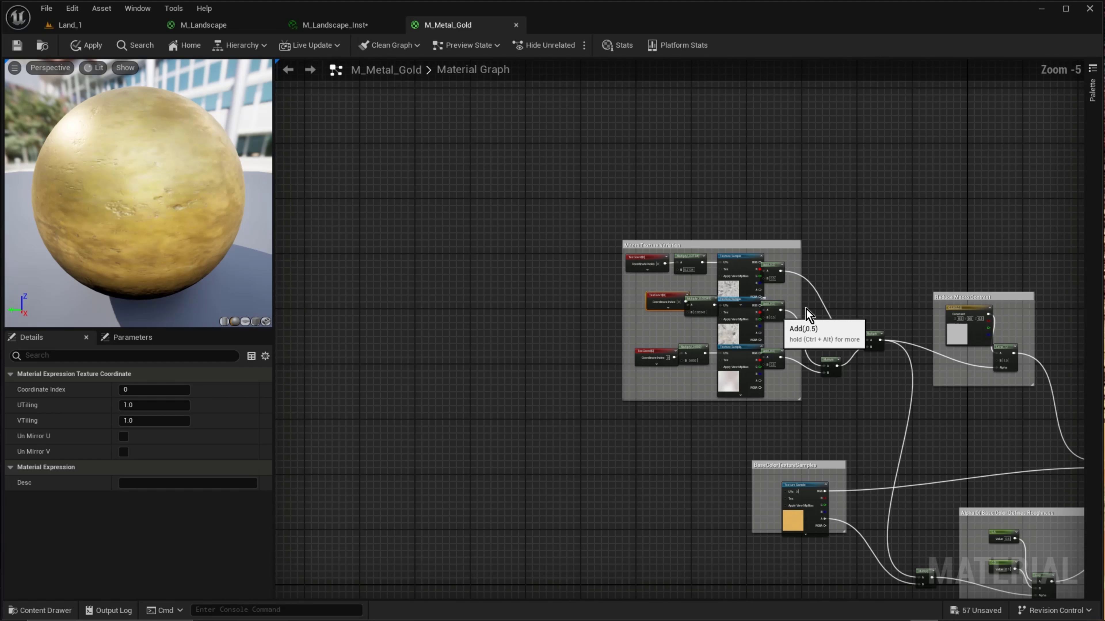
pyautogui.moveTo(866, 294); pyautogui.dragTo(646, 245, button='right')
pyautogui.moveTo(344, 104); pyautogui.dragTo(936, 402)
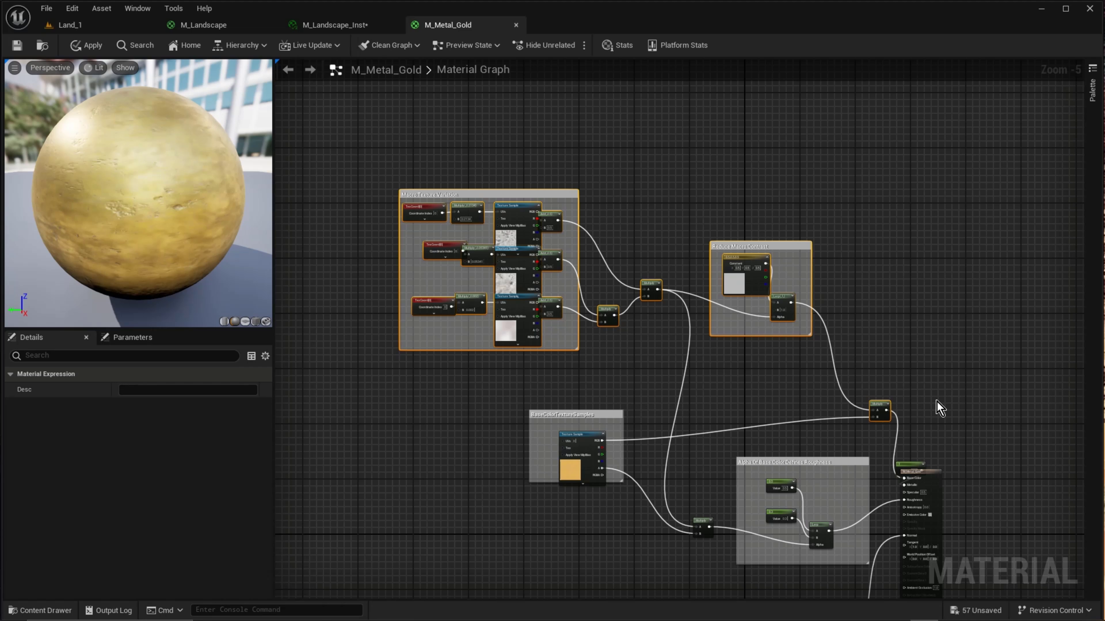
pyautogui.click(516, 25)
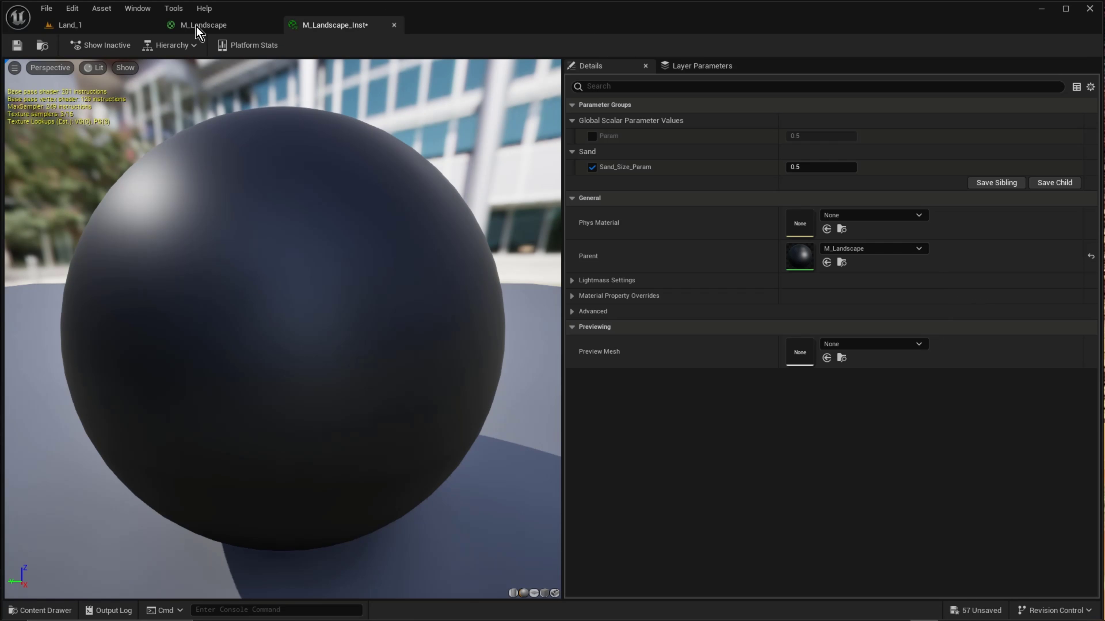
# Paste the copied macro variation nodes into the M_Landscape graph and move them down to just above the sand layer nodes
pyautogui.click(214, 25)
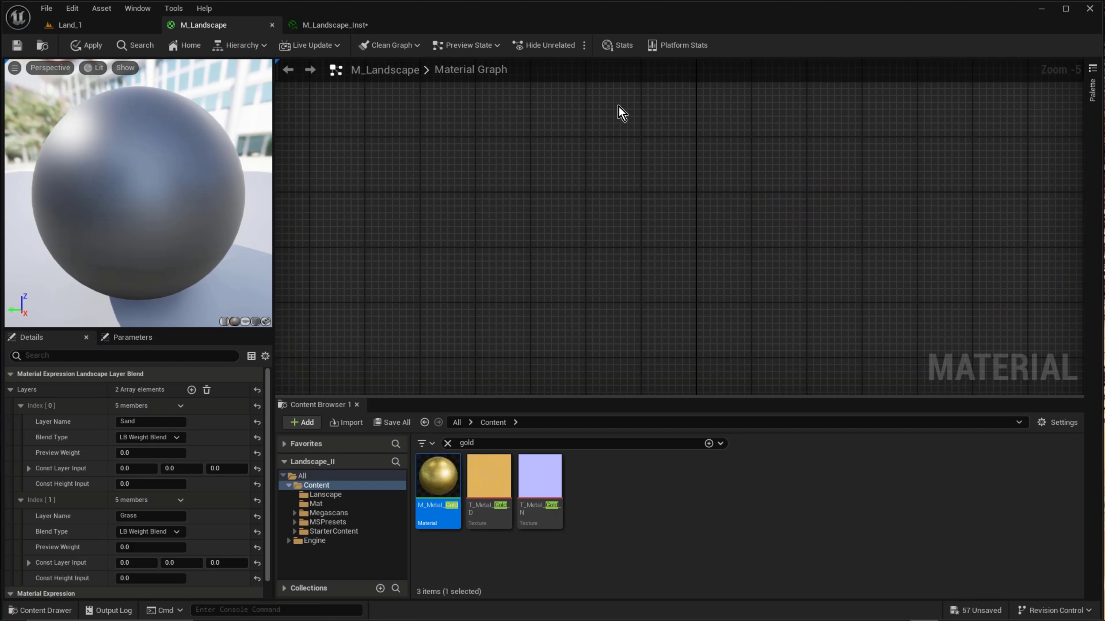
pyautogui.hotkey('ctrl', 'v')
pyautogui.moveTo(750, 239); pyautogui.dragTo(631, 116, button='right')
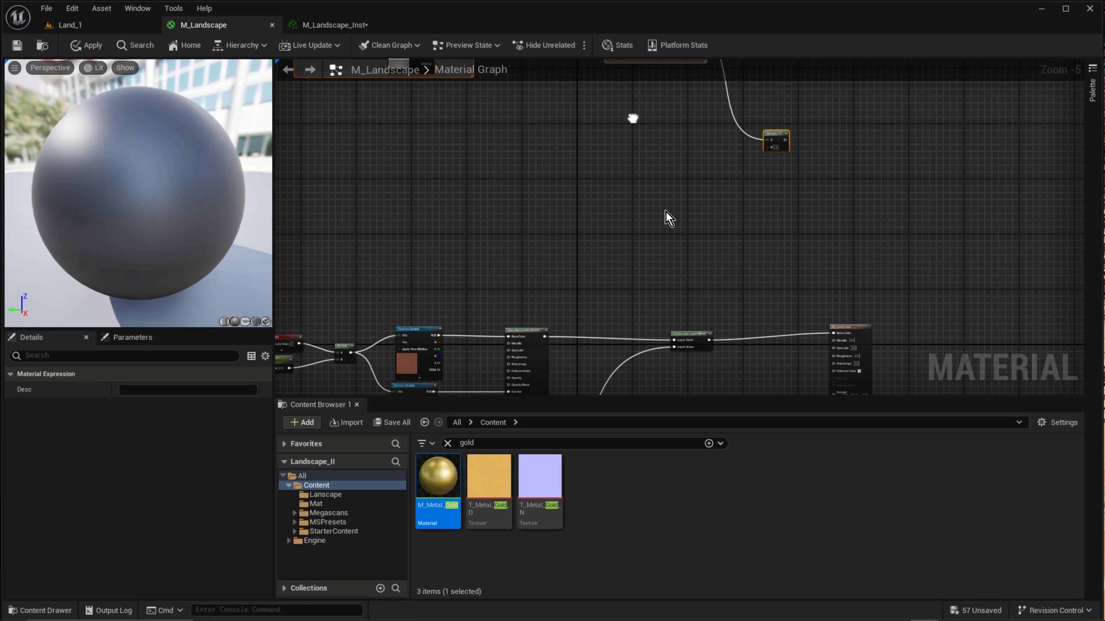
pyautogui.moveTo(777, 136); pyautogui.dragTo(770, 282)
pyautogui.moveTo(779, 266); pyautogui.dragTo(788, 151, button='right')
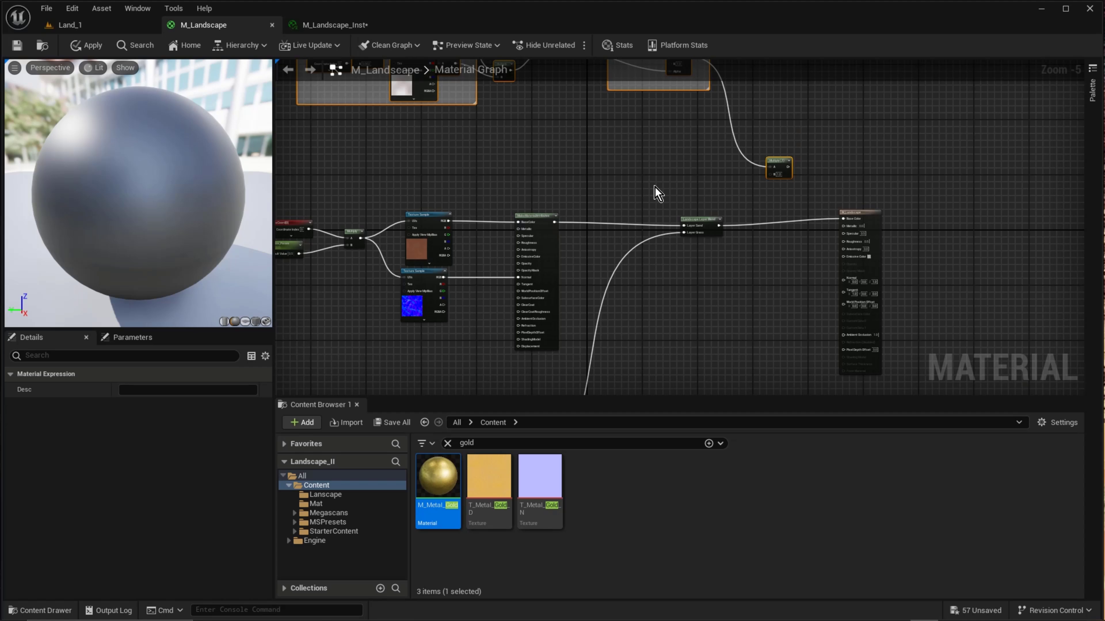
# Disconnect the Landscape Layer Blend output from the Base Color input of M_Landscape
pyautogui.scroll(3, 742, 246)
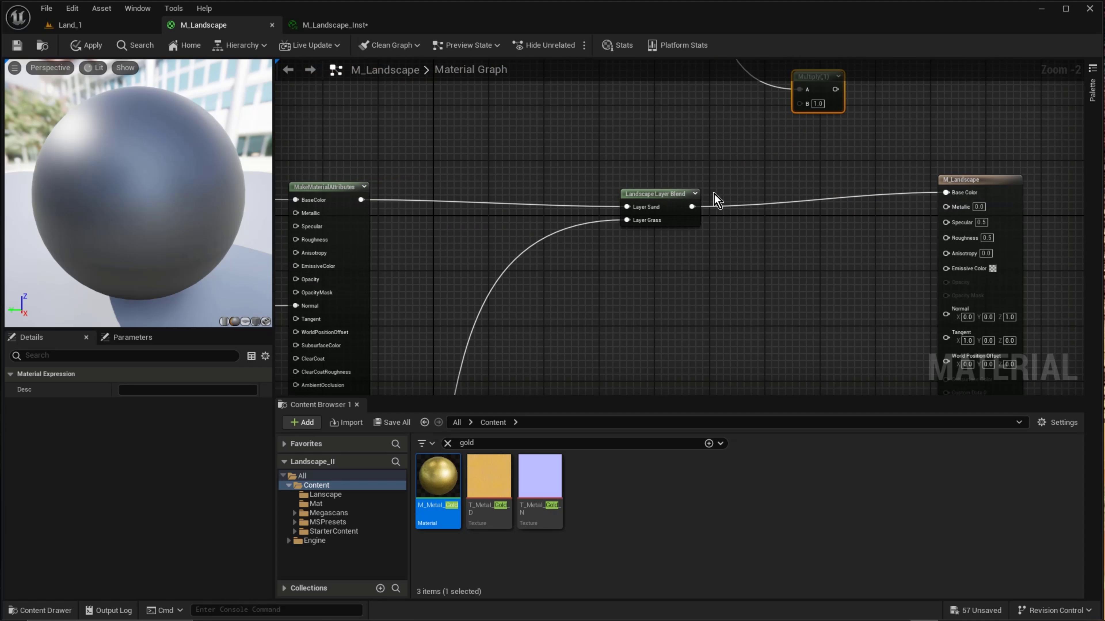
pyautogui.moveTo(583, 274); pyautogui.dragTo(813, 152, button='right')
pyautogui.moveTo(661, 246); pyautogui.dragTo(560, 304, button='right')
pyautogui.moveTo(816, 221); pyautogui.dragTo(628, 238, button='right')
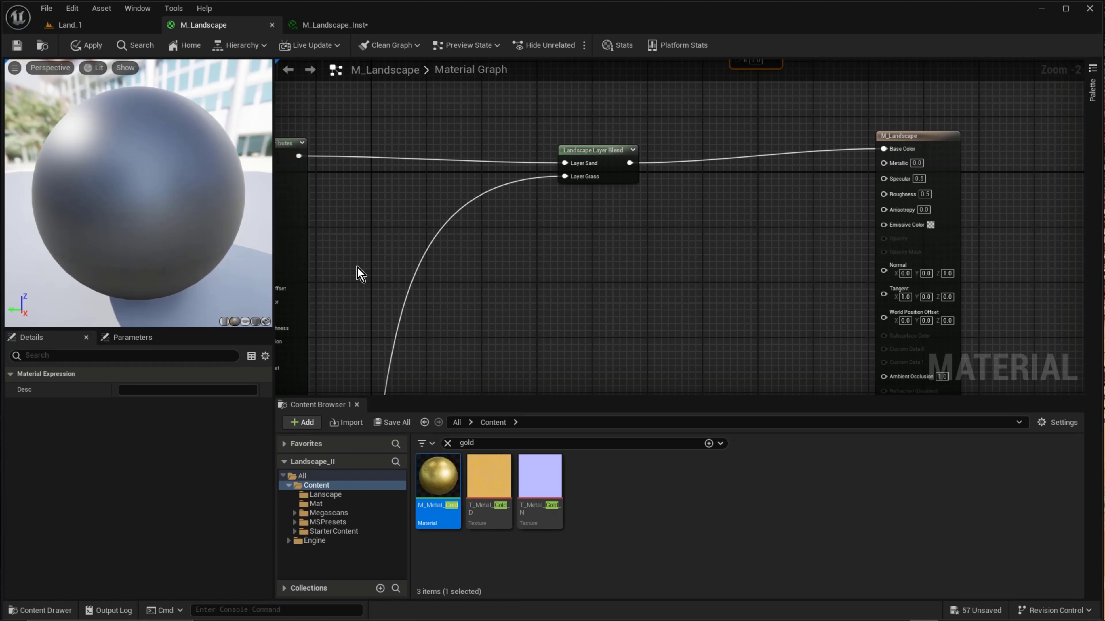
pyautogui.keyDown('alt'); pyautogui.click(627, 163); pyautogui.keyUp('alt')
# Add a BreakMaterialAttributes node and place it between Landscape Layer Blend and the M_Landscape output node
pyautogui.rightClick(846, 161)
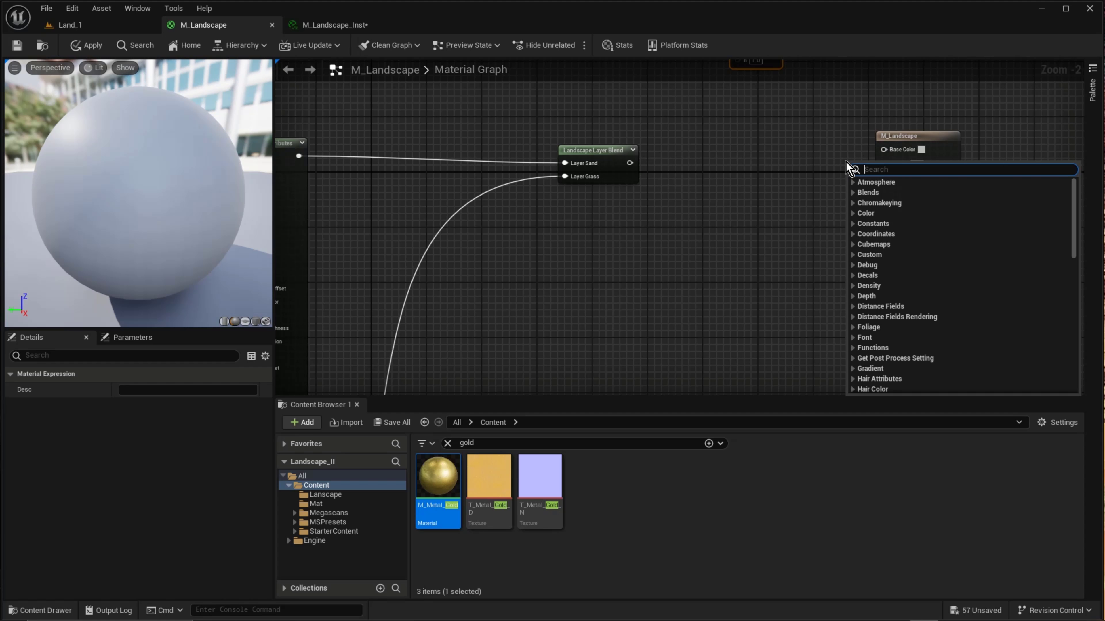
pyautogui.write('break')
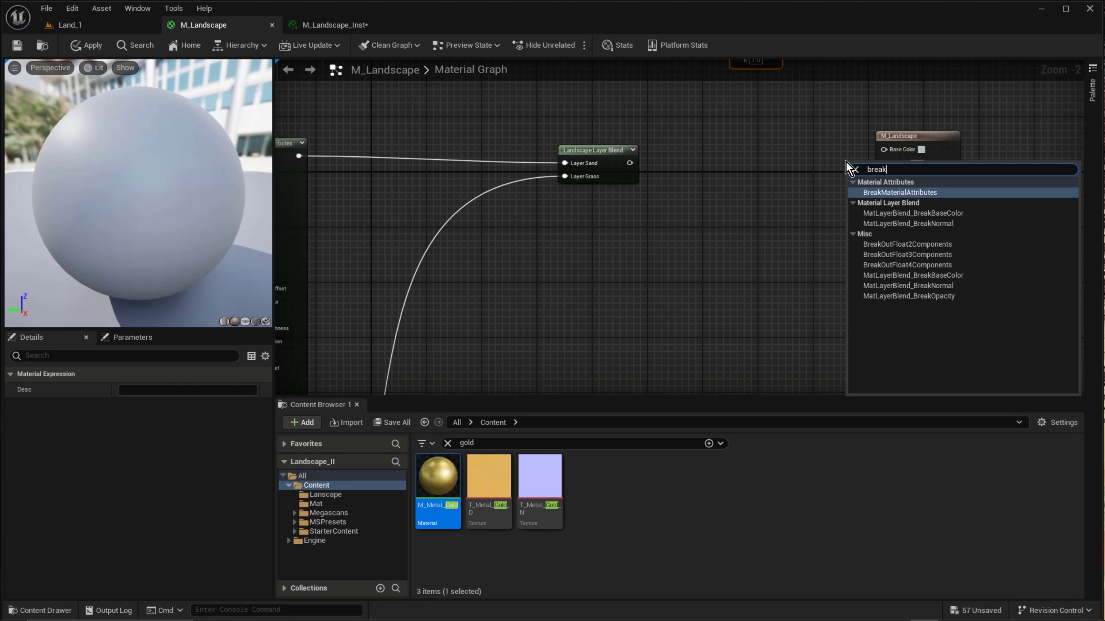
pyautogui.write(' ma')
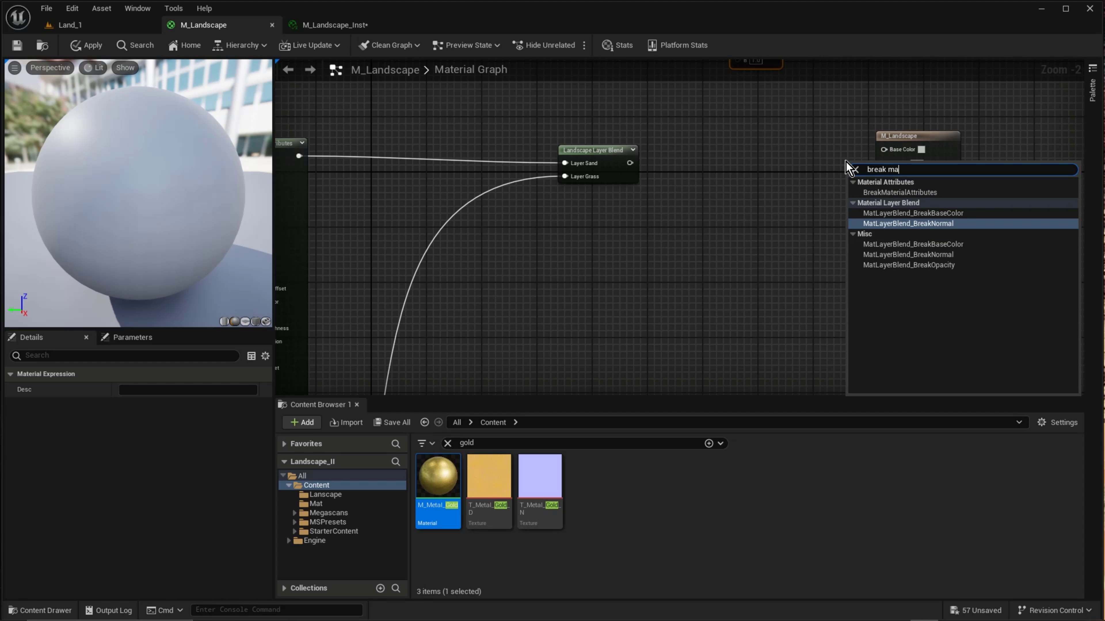
pyautogui.click(918, 193)
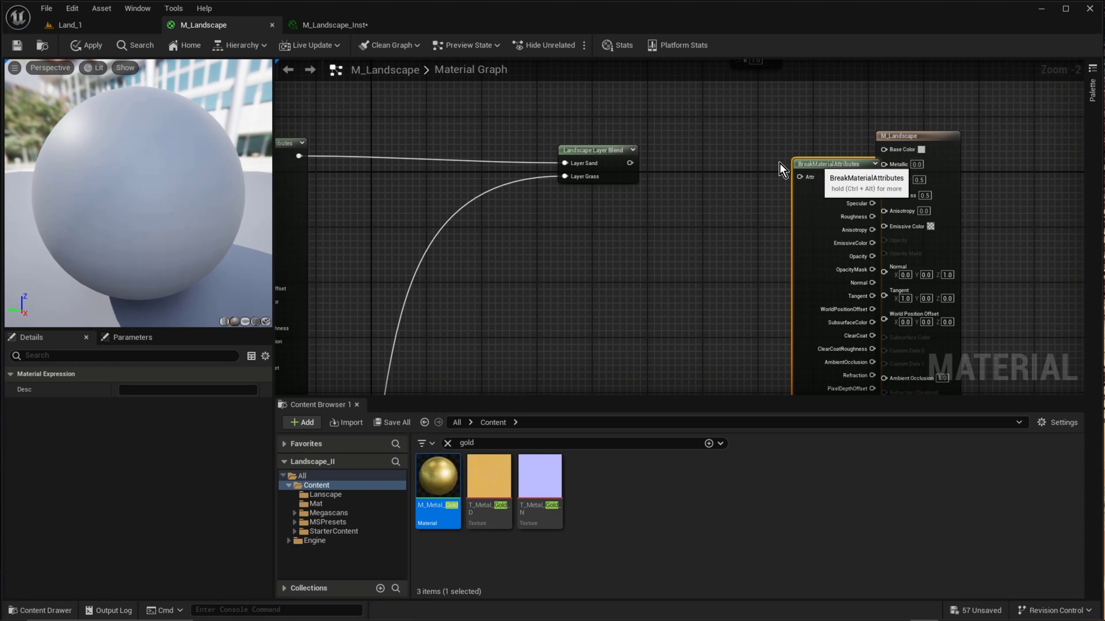
pyautogui.moveTo(801, 164); pyautogui.dragTo(739, 164)
# Connect Landscape Layer Blend to BreakMaterialAttributes, and wire its BaseColor and Normal outputs to the matching M_Landscape inputs
pyautogui.moveTo(629, 163); pyautogui.dragTo(885, 154)
pyautogui.moveTo(847, 240); pyautogui.dragTo(841, 210, button='right')
pyautogui.moveTo(741, 238); pyautogui.dragTo(877, 239)
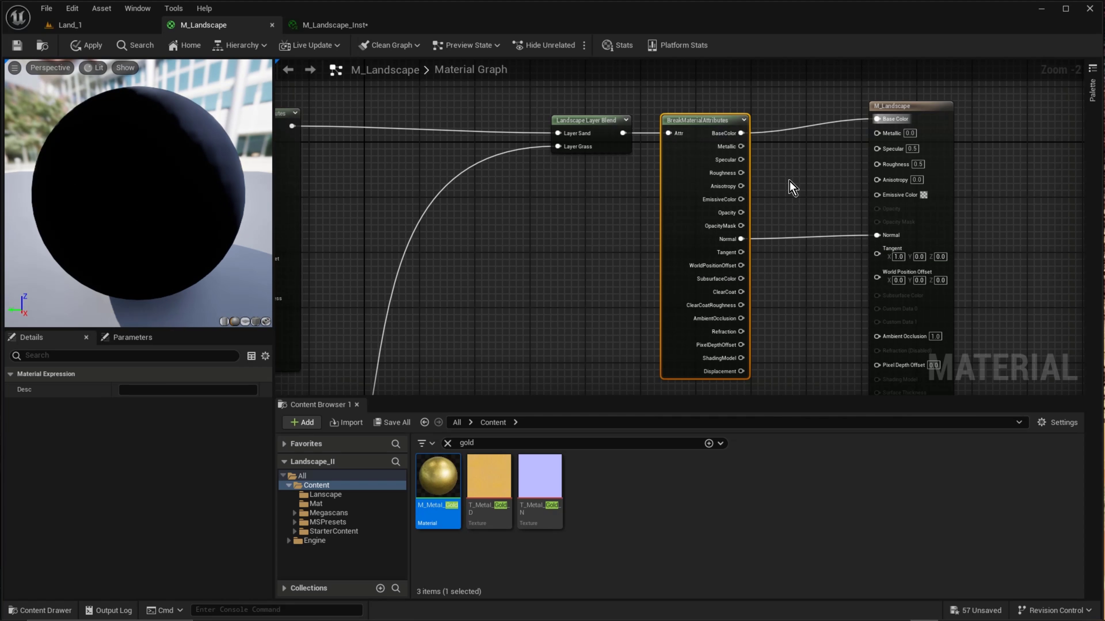
pyautogui.click(789, 189)
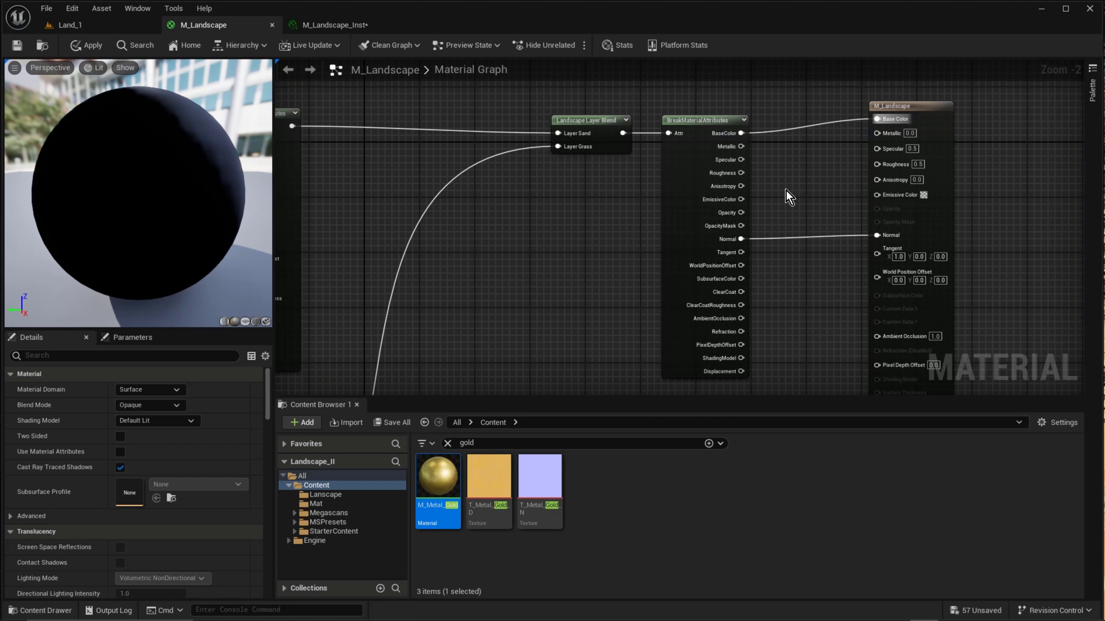
pyautogui.click(786, 191)
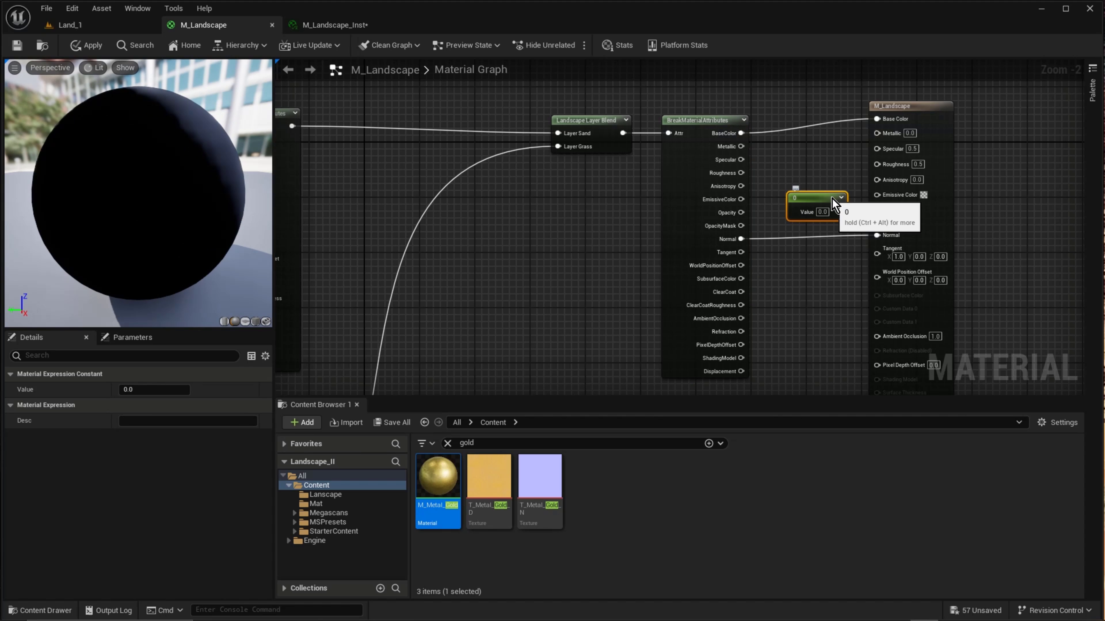
pyautogui.press('Delete')
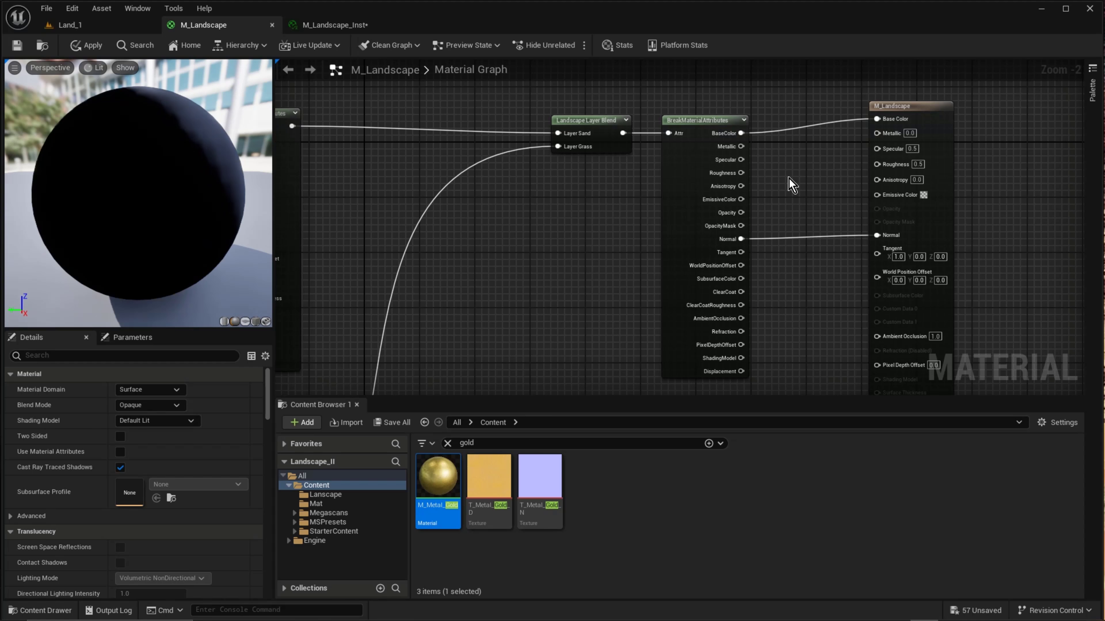
# Add a scalar parameter named Spec_Land and connect it to the Specular input of M_Landscape
pyautogui.click(779, 183)
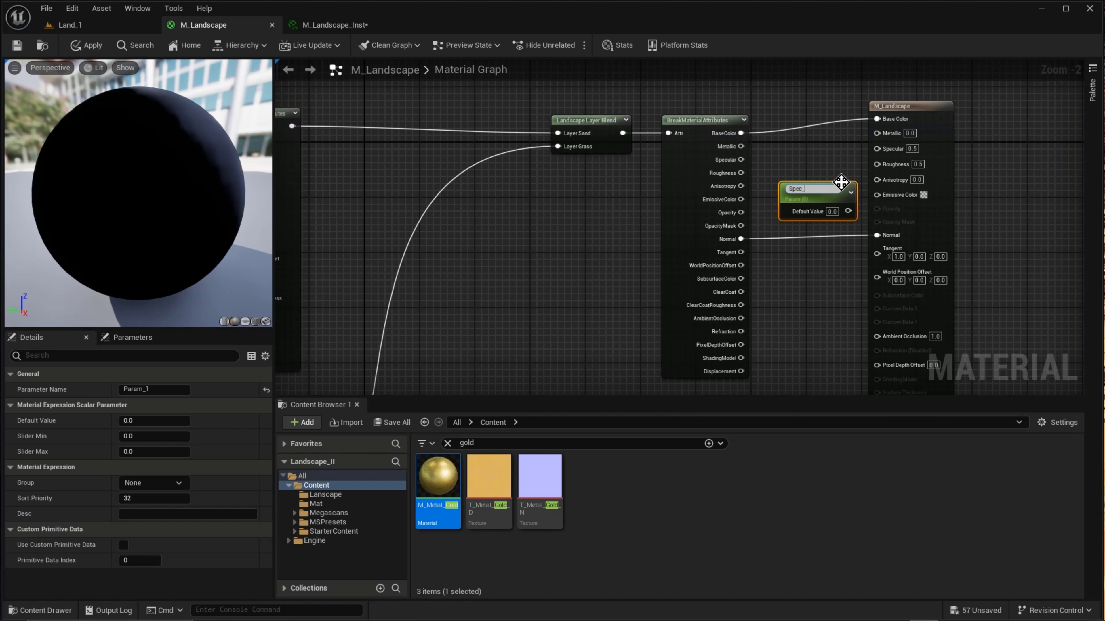
pyautogui.click(812, 202)
pyautogui.moveTo(817, 196); pyautogui.dragTo(882, 148)
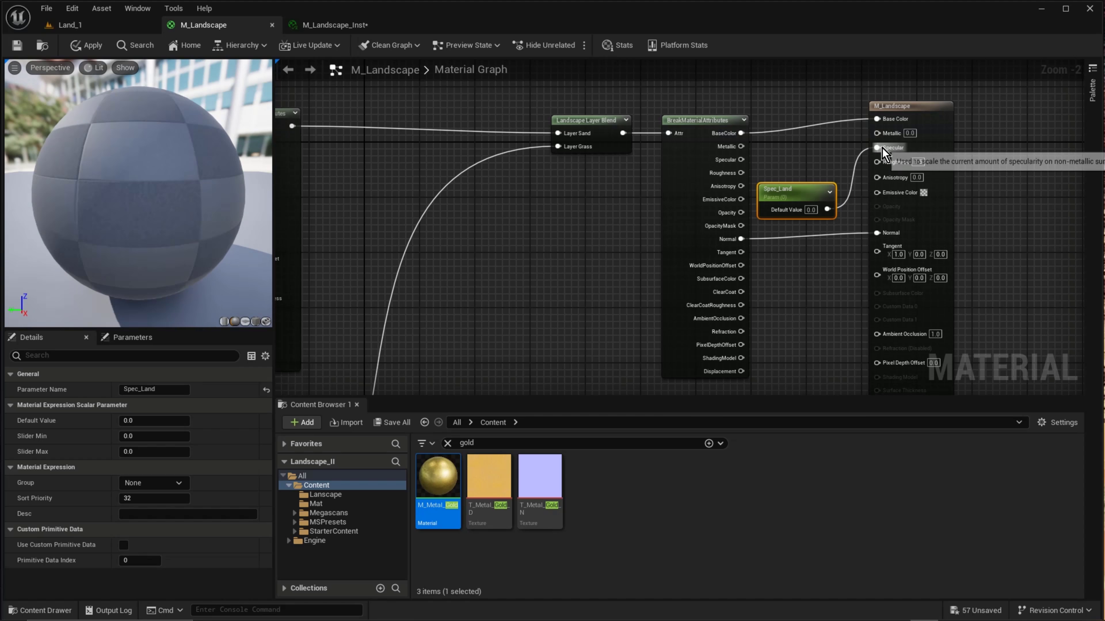
# Set the default value of the Spec_Land parameter to 1.0
pyautogui.click(811, 210)
pyautogui.write('0.01')
pyautogui.press('Return')
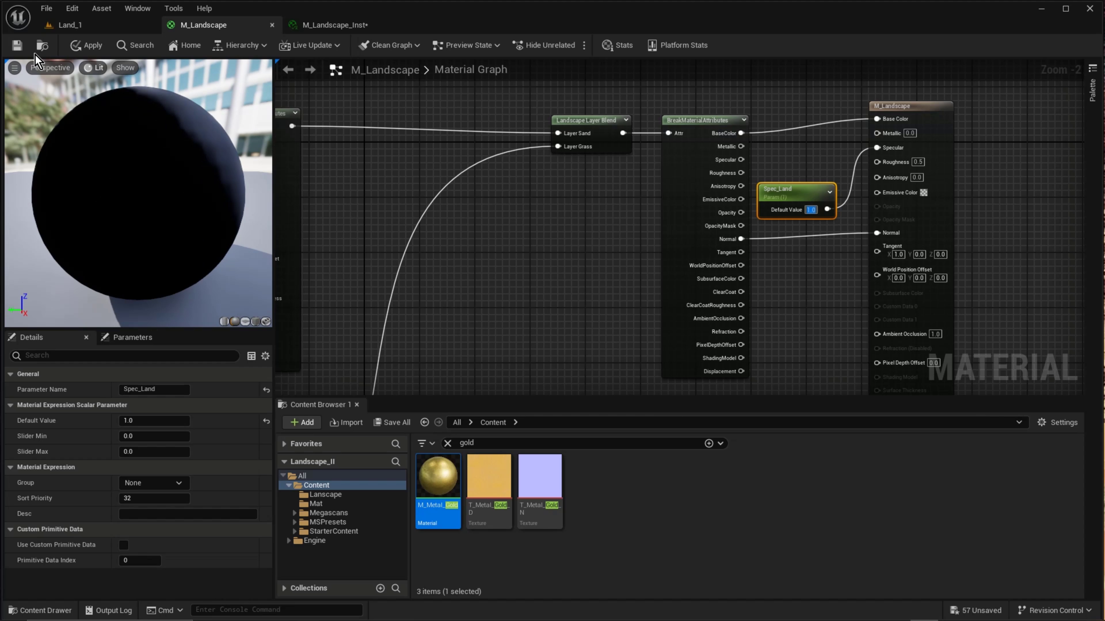
# Apply the material changes and wire the macro variation Multiply output directly to the Base Color input of M_Landscape
pyautogui.click(101, 50)
pyautogui.scroll(-5, 518, 222)
pyautogui.scroll(3, 550, 272)
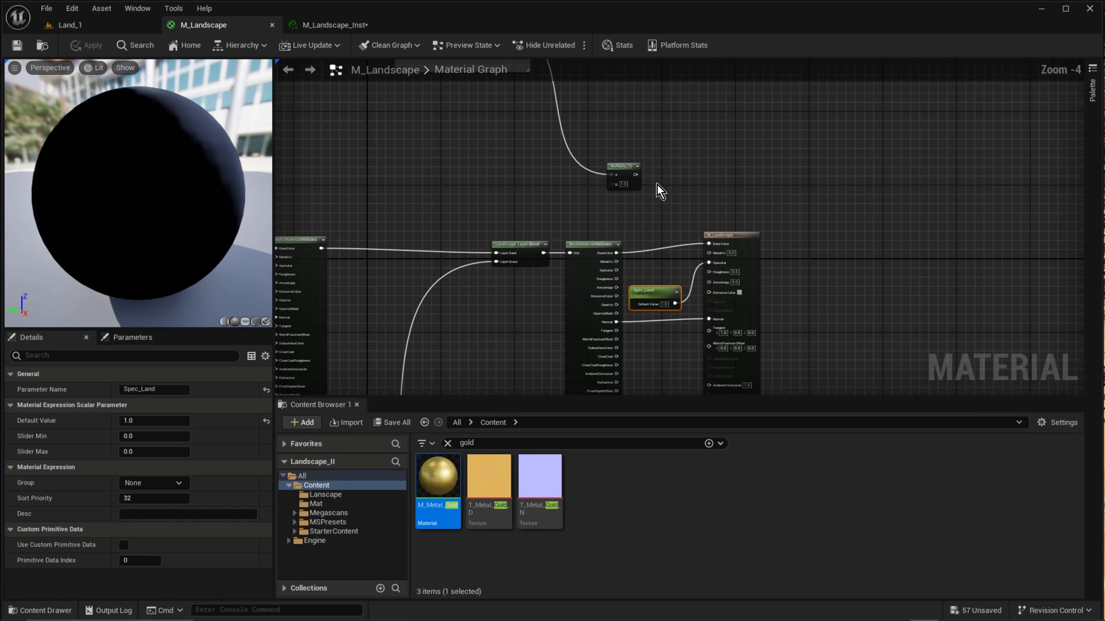
pyautogui.moveTo(618, 168); pyautogui.dragTo(777, 378, button='right')
pyautogui.moveTo(420, 132); pyautogui.dragTo(692, 197, button='right')
pyautogui.moveTo(766, 206); pyautogui.dragTo(544, 84, button='right')
pyautogui.scroll(2, 713, 233)
pyautogui.moveTo(848, 322); pyautogui.dragTo(584, 175, button='right')
pyautogui.moveTo(803, 311); pyautogui.dragTo(916, 308)
pyautogui.keyDown('alt'); pyautogui.click(856, 317); pyautogui.keyUp('alt')
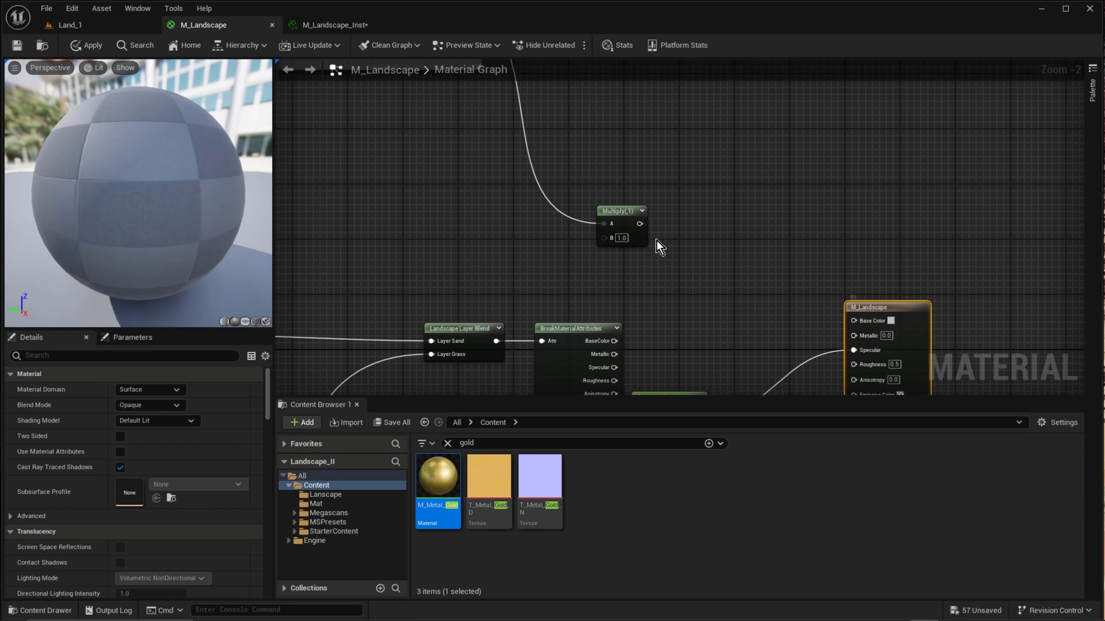
pyautogui.moveTo(639, 224); pyautogui.dragTo(855, 320)
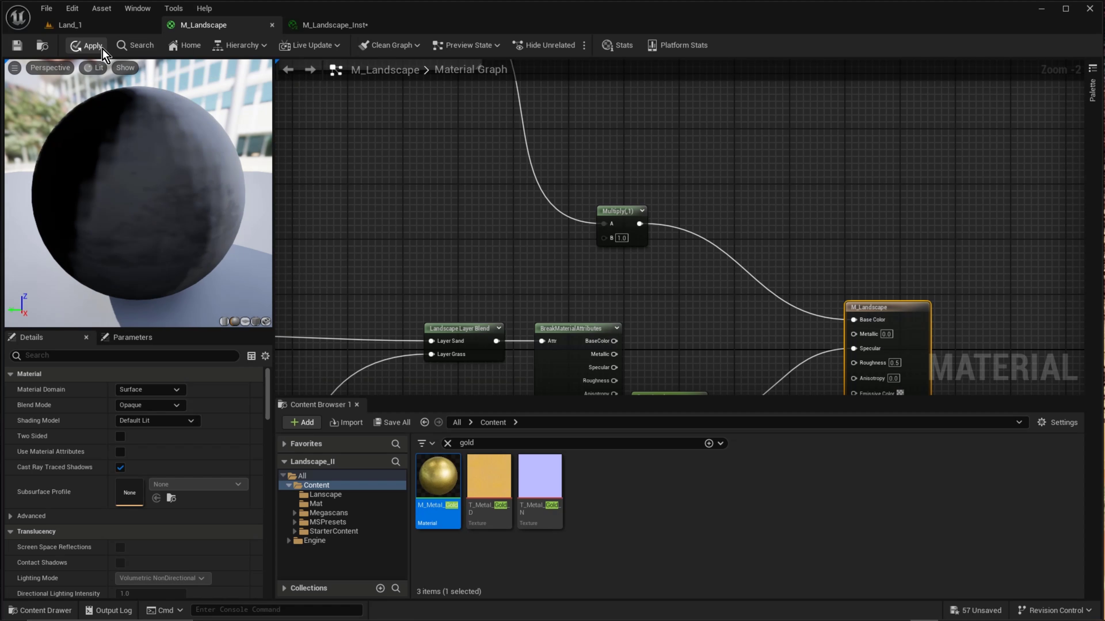
# Apply and save M_Landscape, and inspect the macro variation alone on the Land_1 landscape
pyautogui.click(86, 45)
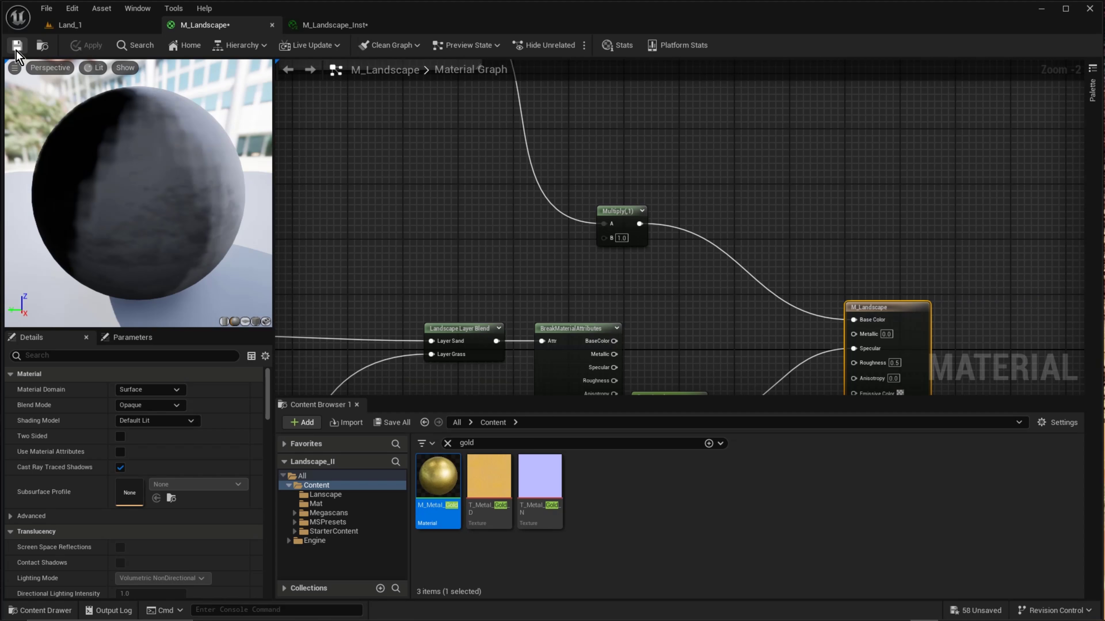
pyautogui.click(71, 26)
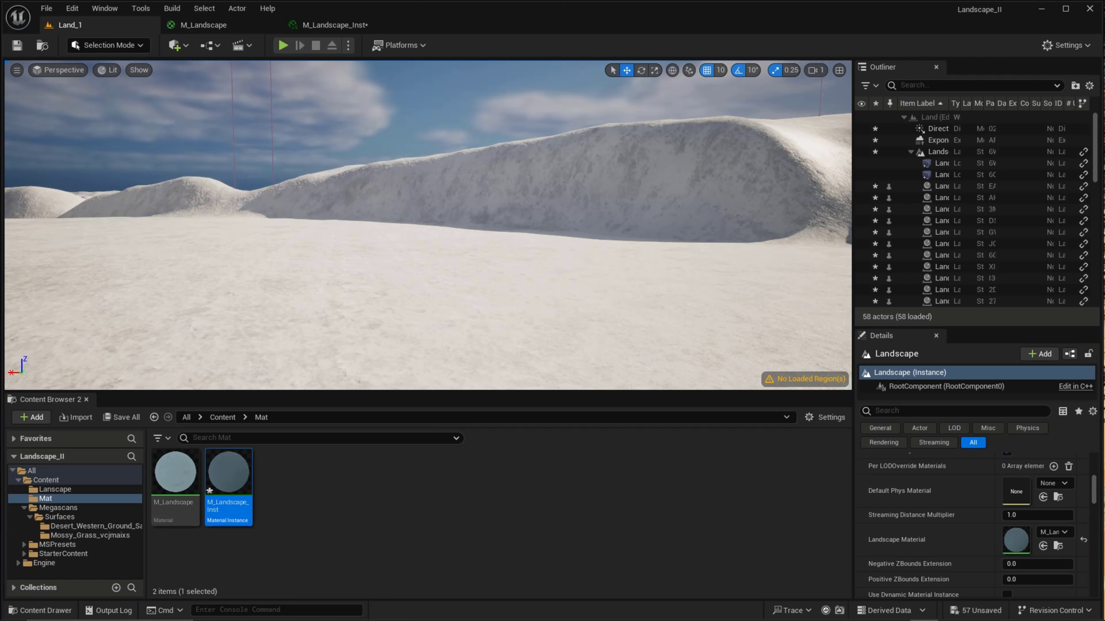
pyautogui.moveTo(588, 191); pyautogui.dragTo(827, 235, button='right')
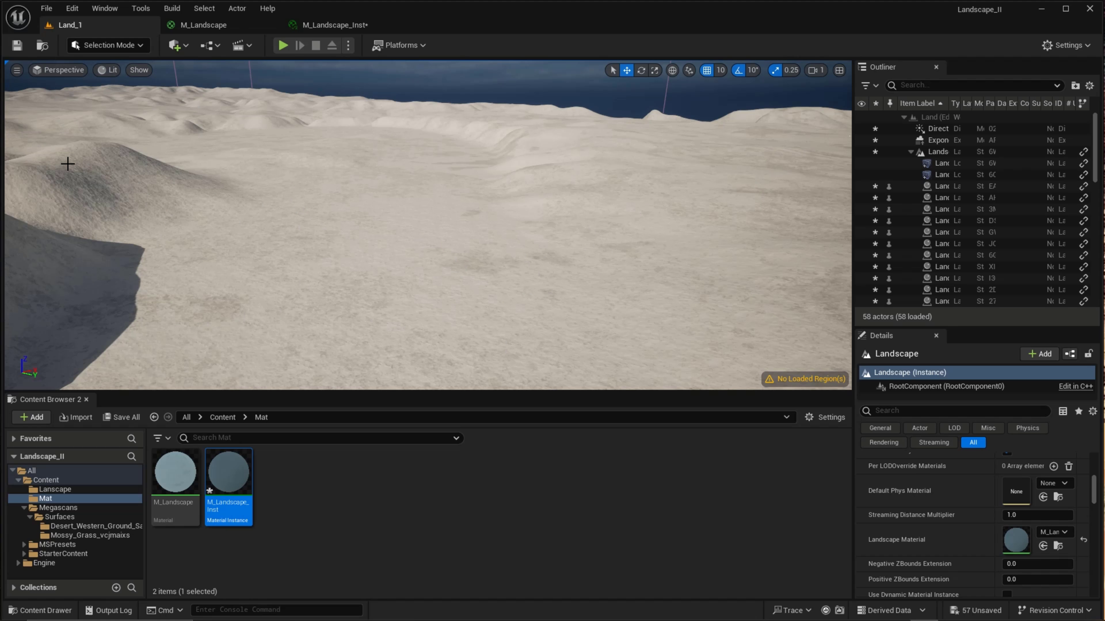
# In M_Landscape, place the macro Multiply before the output node and connect the BaseColor output of BreakMaterialAttributes to its B input
pyautogui.click(336, 27)
pyautogui.click(203, 24)
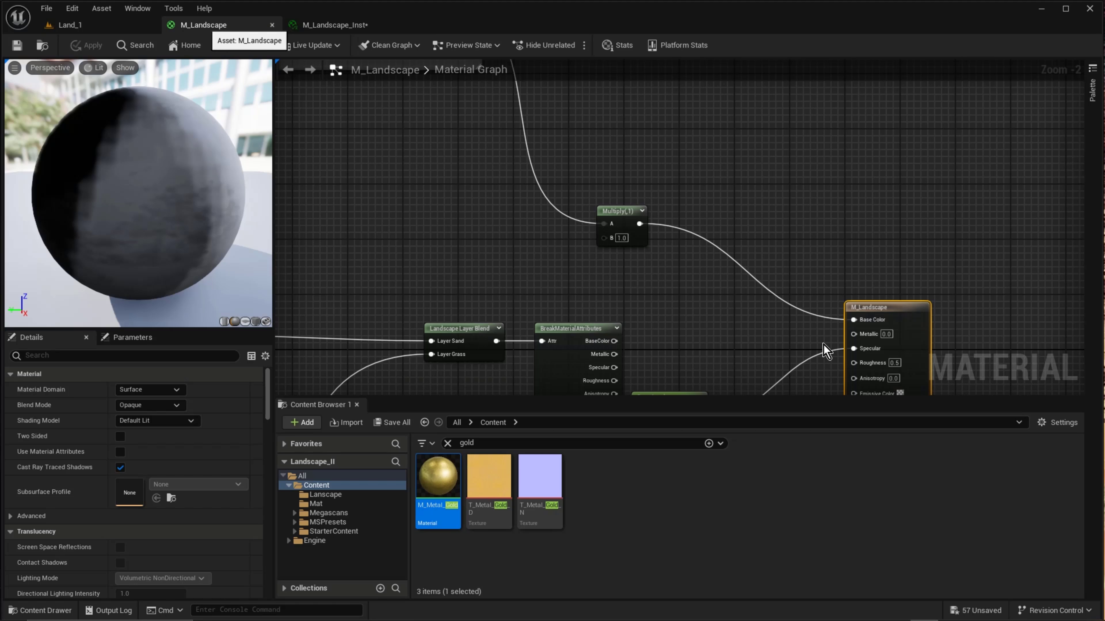
pyautogui.moveTo(615, 340); pyautogui.dragTo(714, 319)
pyautogui.moveTo(688, 264); pyautogui.dragTo(681, 198, button='right')
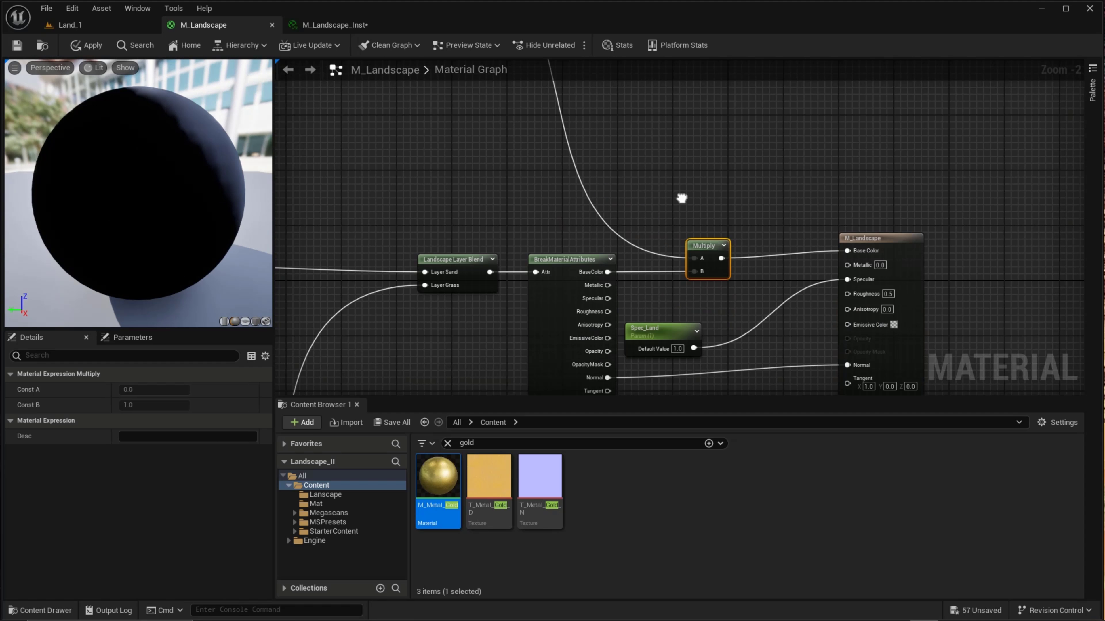
# Apply and save the combined base color, and examine the sand with macro variation across the Land_1 terrain
pyautogui.click(91, 47)
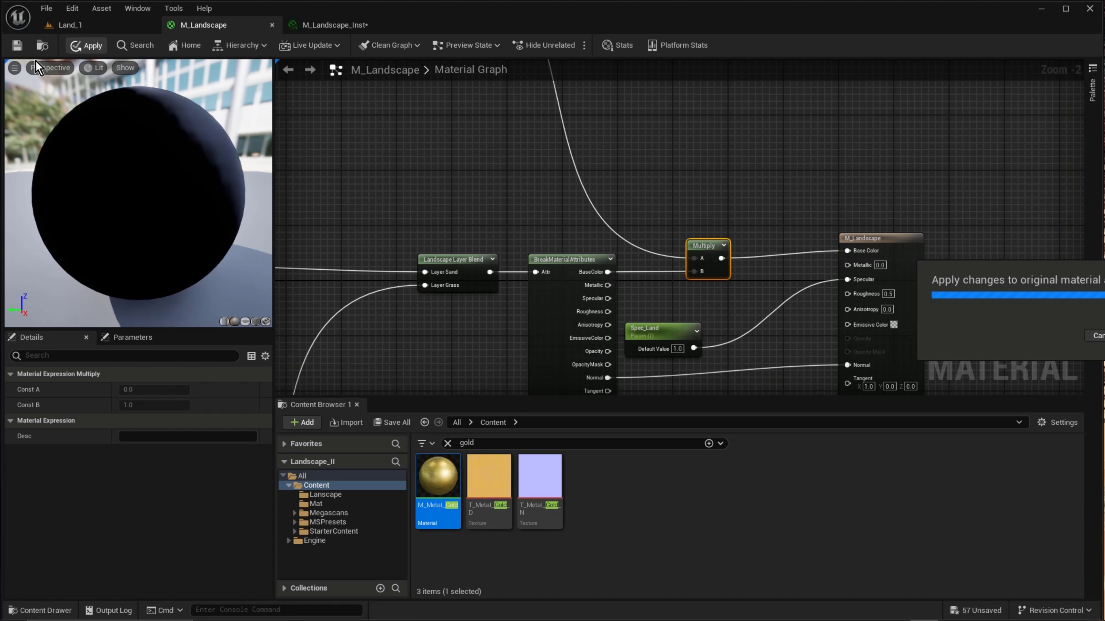
pyautogui.click(15, 48)
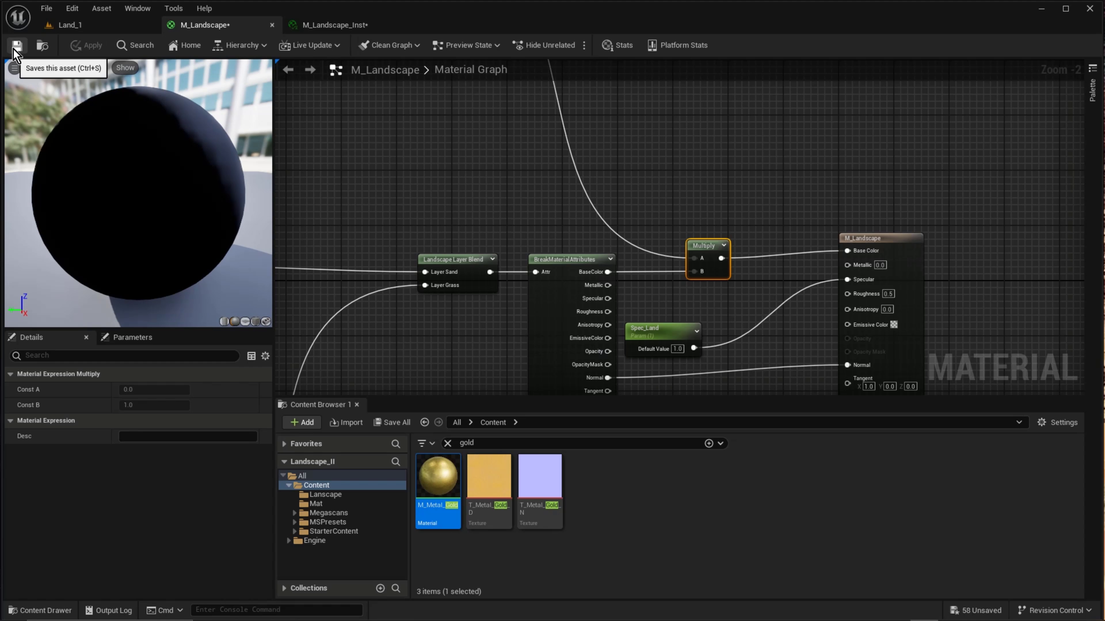
pyautogui.click(72, 31)
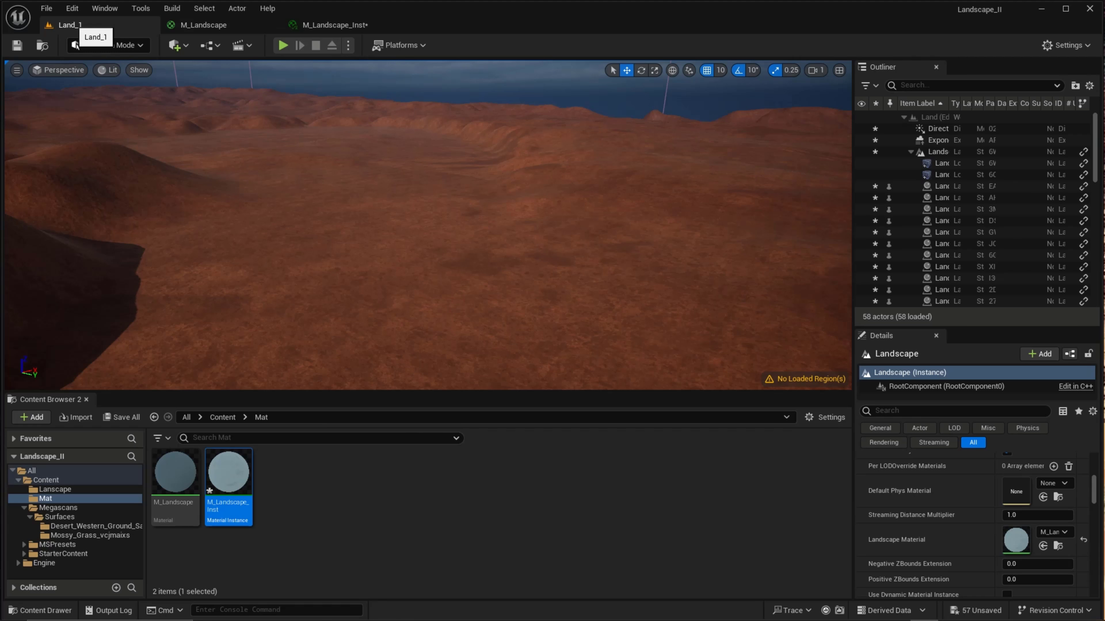
pyautogui.moveTo(418, 209); pyautogui.dragTo(720, 184, button='right')
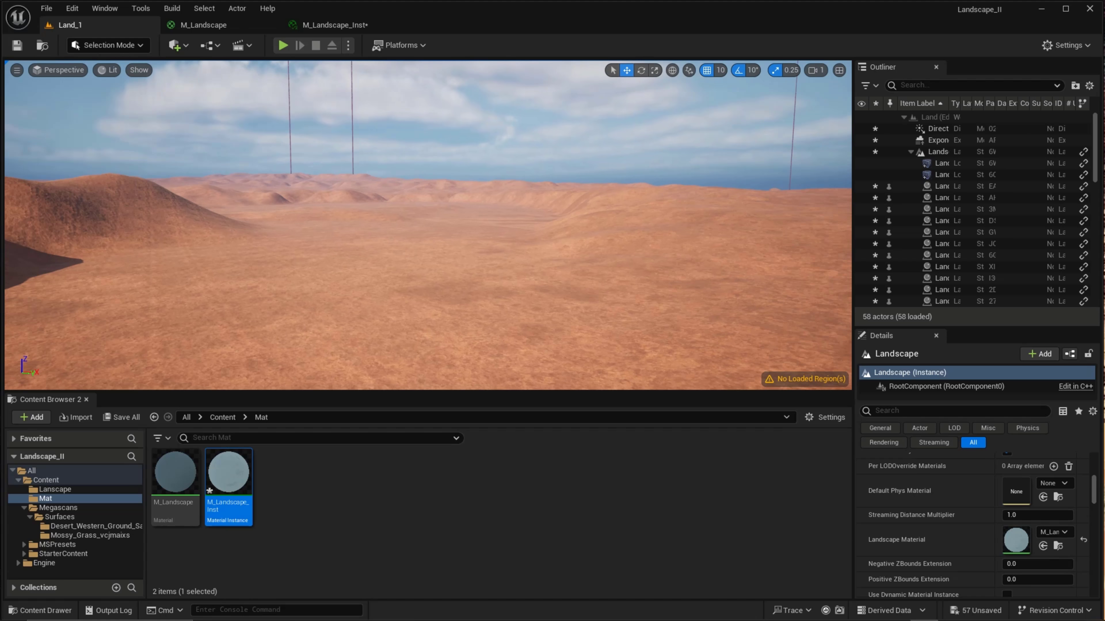
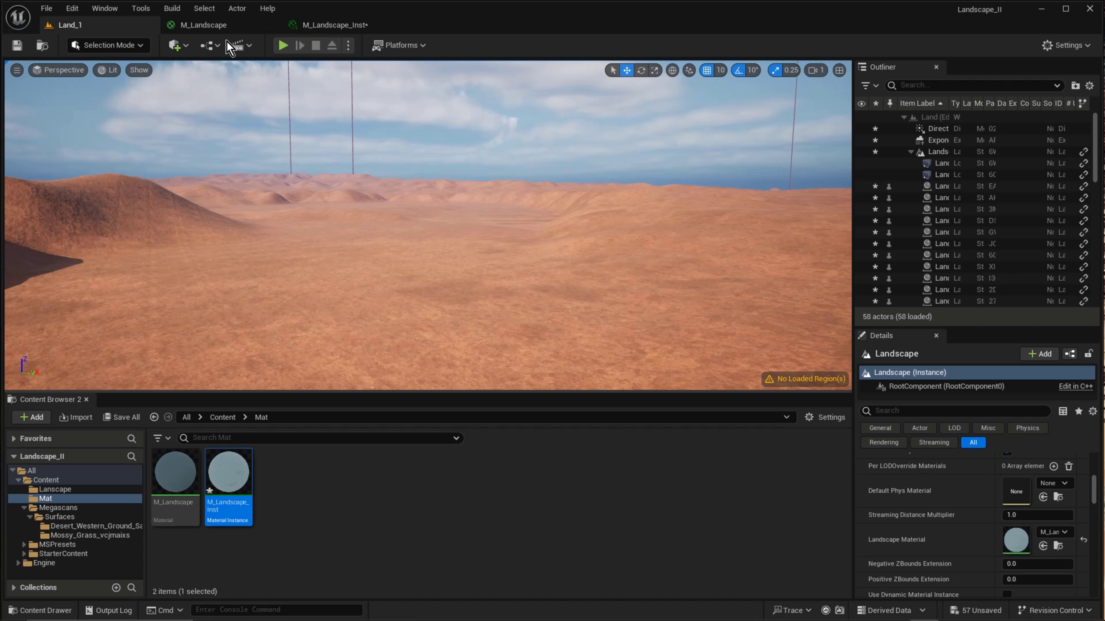
# Review the Macro Texture Variation group and the sand texture nodes in the M_Landscape graph
pyautogui.click(205, 26)
pyautogui.moveTo(474, 205); pyautogui.dragTo(896, 237, button='right')
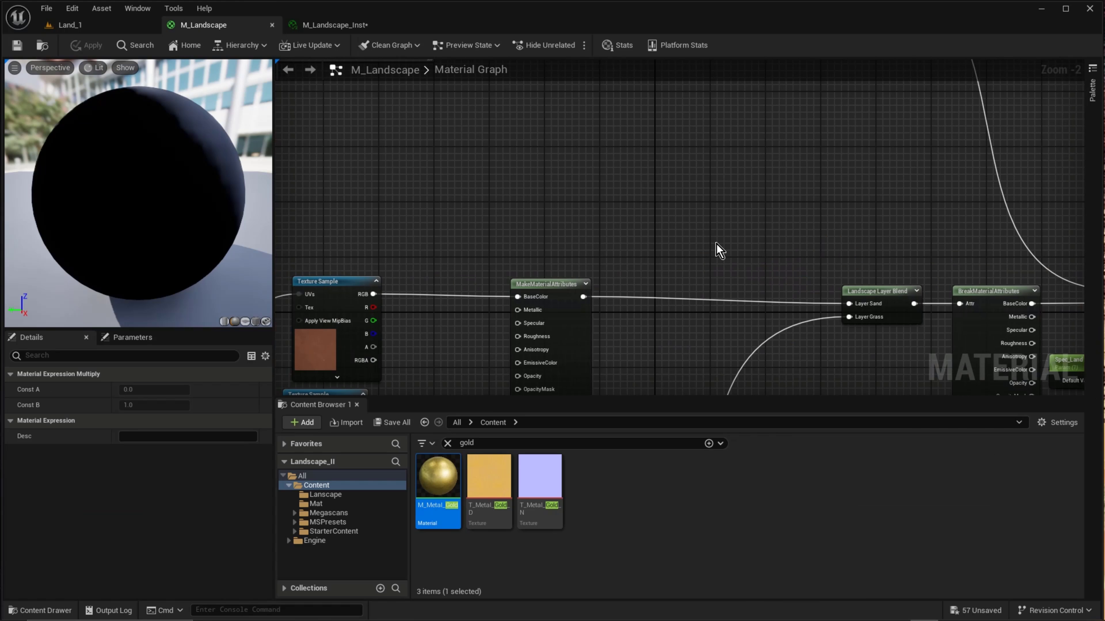
pyautogui.scroll(-2, 658, 273)
pyautogui.moveTo(658, 272); pyautogui.dragTo(993, 182, button='right')
pyautogui.moveTo(717, 163); pyautogui.dragTo(655, 393, button='right')
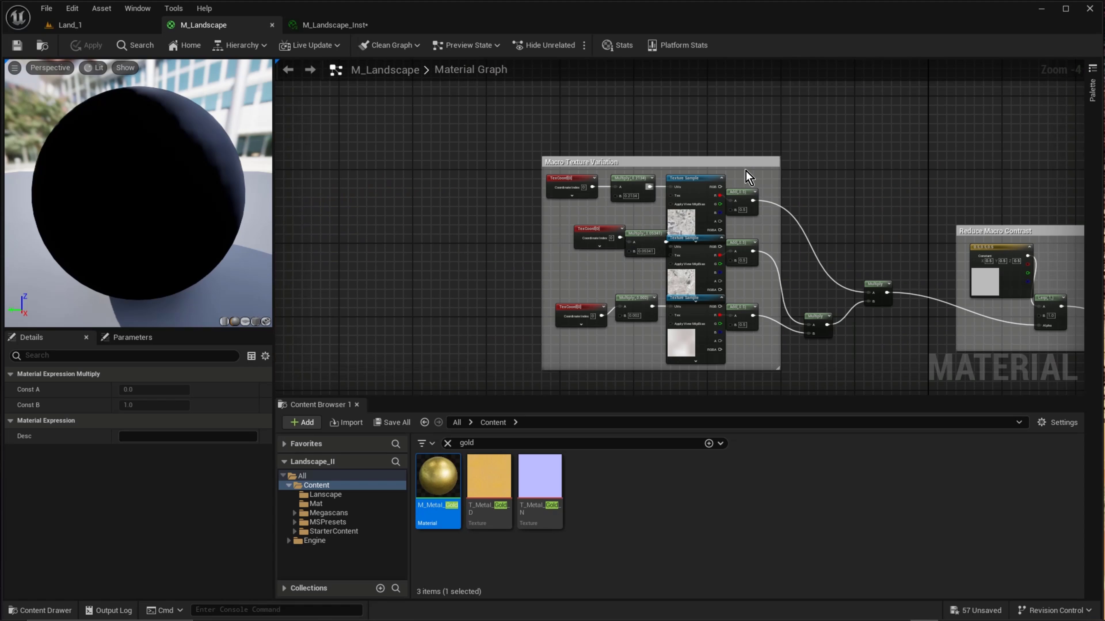
pyautogui.moveTo(779, 276); pyautogui.dragTo(615, 139, button='right')
pyautogui.moveTo(541, 374); pyautogui.dragTo(659, 247, button='right')
pyautogui.scroll(3, 679, 274)
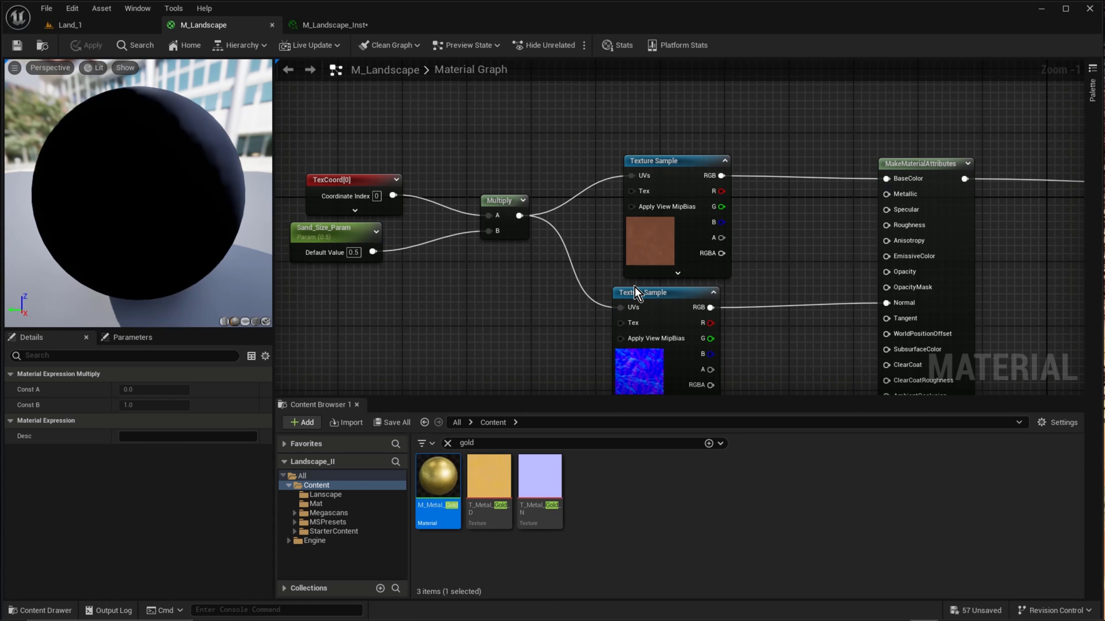
pyautogui.moveTo(753, 174); pyautogui.dragTo(653, 349, button='right')
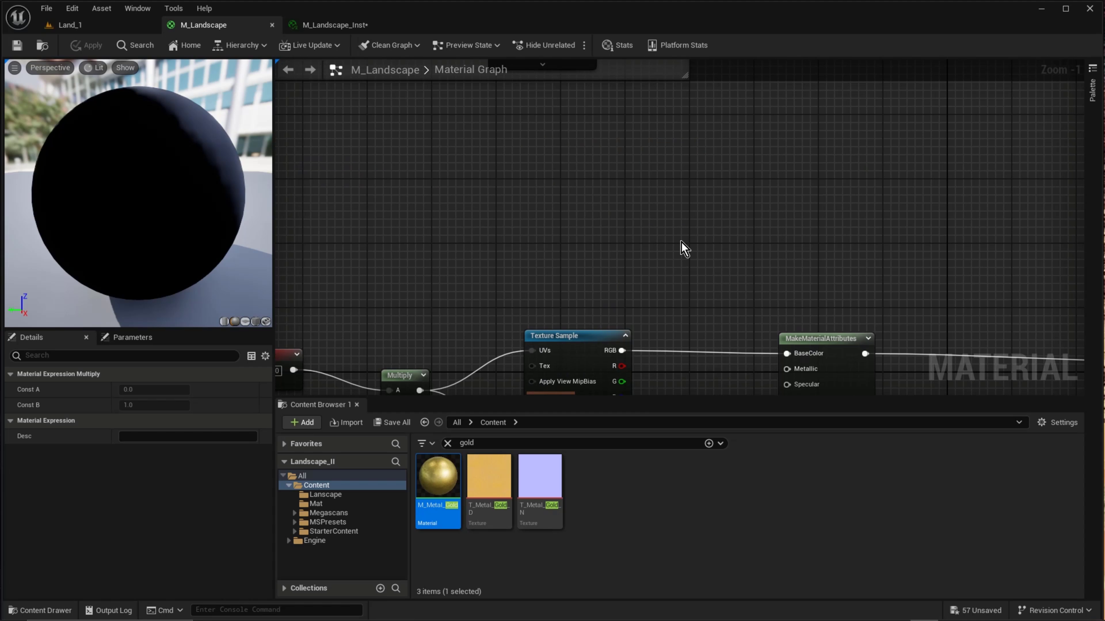
pyautogui.scroll(-3, 681, 248)
pyautogui.moveTo(510, 349); pyautogui.dragTo(605, 132, button='right')
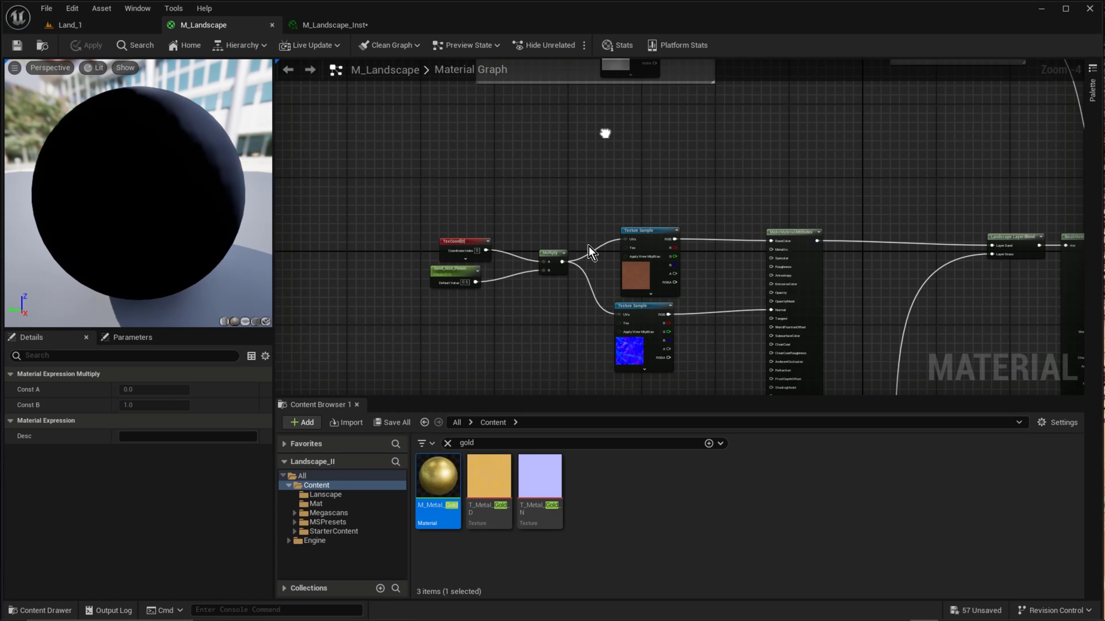
pyautogui.moveTo(590, 227); pyautogui.dragTo(600, 136, button='right')
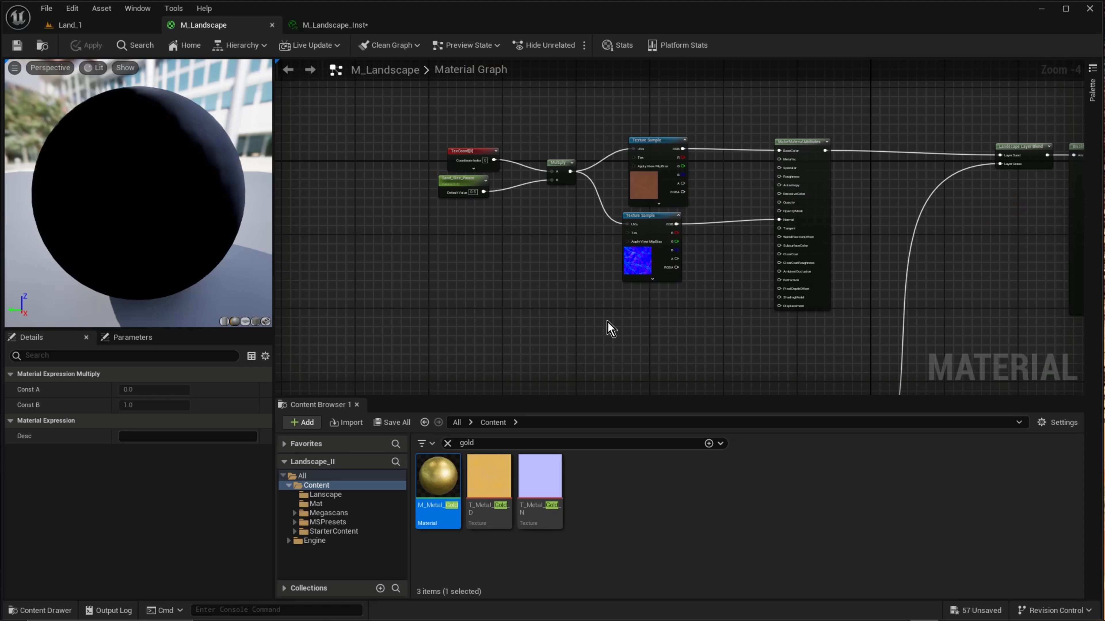
# Duplicate the sand TexCoord, Sand_Size_Param, Multiply and both Texture Sample nodes, and place the copies below the originals
pyautogui.moveTo(546, 346)
pyautogui.mouseDown(button='right')
pyautogui.moveTo(537, 288)
pyautogui.moveTo(542, 355)
pyautogui.mouseUp(button='right')
pyautogui.click(636, 193)
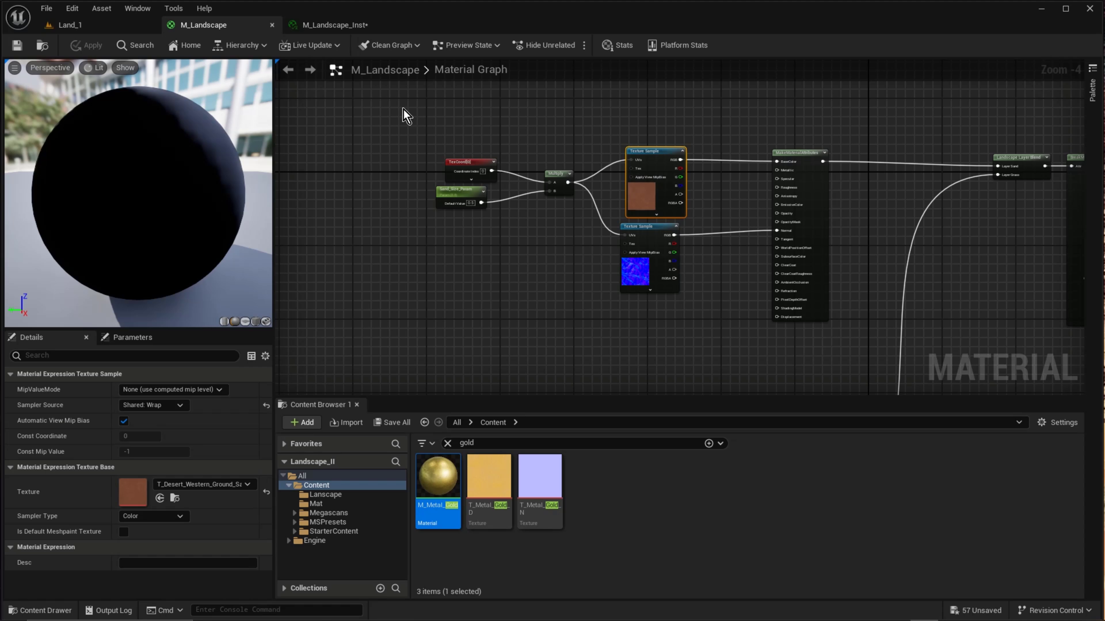
pyautogui.moveTo(401, 108); pyautogui.dragTo(696, 343)
pyautogui.moveTo(685, 351); pyautogui.dragTo(704, 175, button='right')
pyautogui.hotkey('ctrl', 'v')
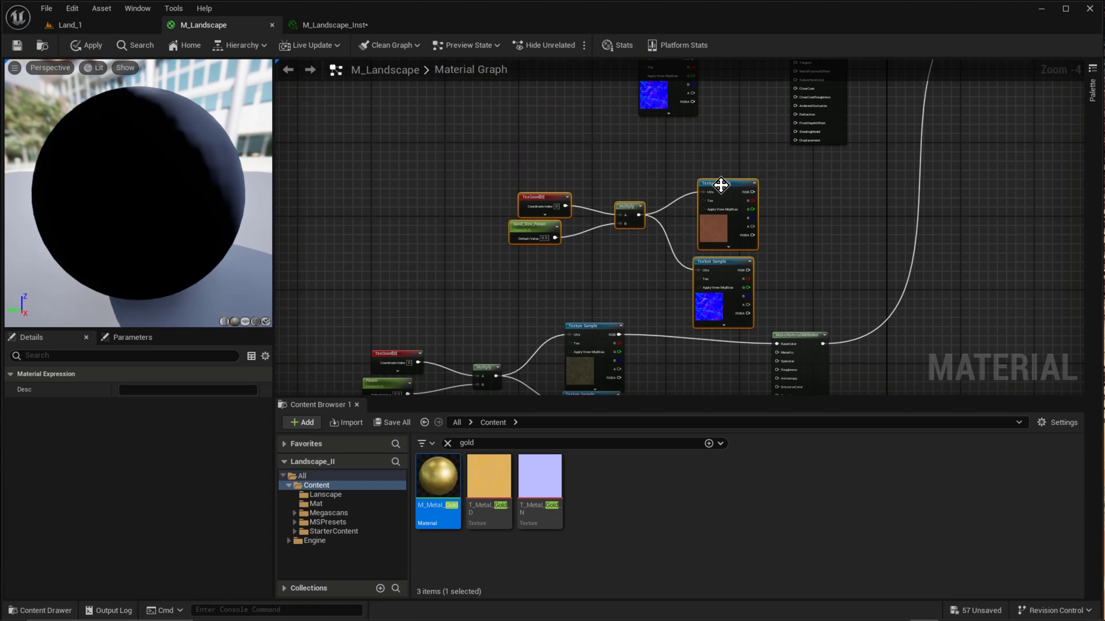
pyautogui.moveTo(717, 186); pyautogui.dragTo(665, 137)
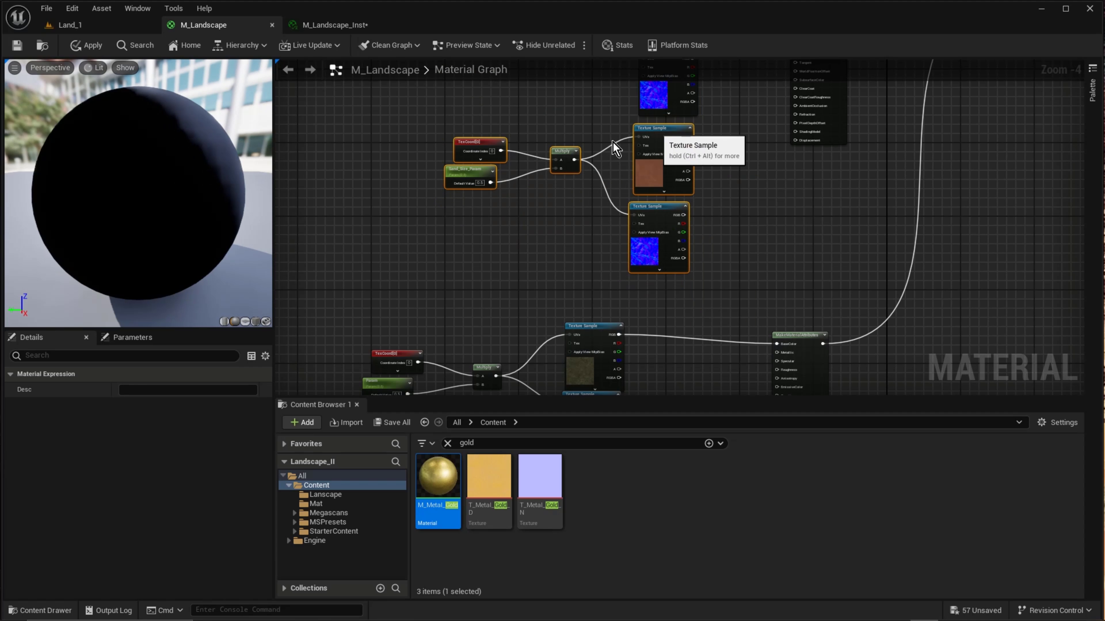
# Set the default value of the duplicated Sand_Size_Param to 0.025
pyautogui.moveTo(581, 148); pyautogui.dragTo(639, 176, button='right')
pyautogui.scroll(5, 639, 176)
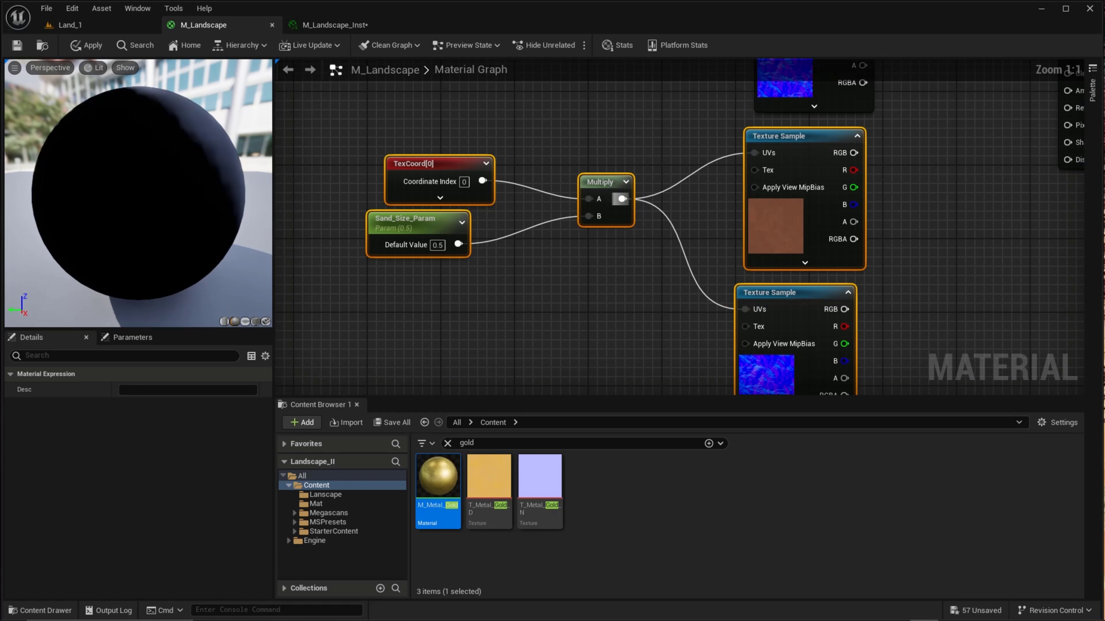
pyautogui.click(438, 270)
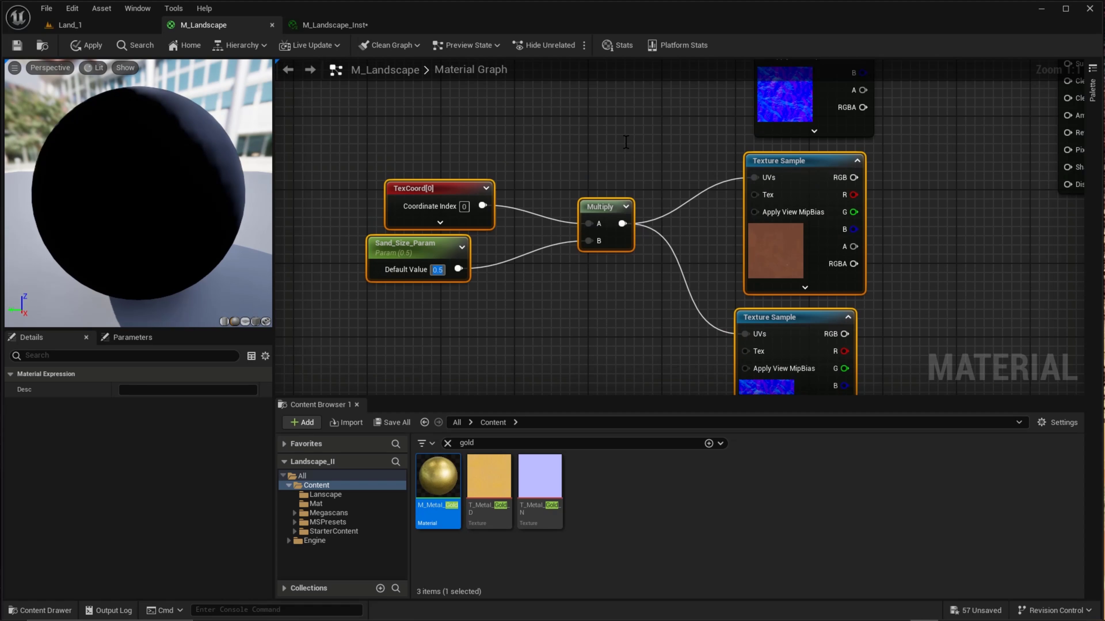
pyautogui.write('.025')
# Disconnect the original sand normal Texture Sample from its Multiply and from the Normal input of MakeMaterialAttributes, and move it aside
pyautogui.moveTo(624, 140); pyautogui.dragTo(598, 318, button='right')
pyautogui.scroll(-2, 598, 317)
pyautogui.moveTo(735, 298); pyautogui.dragTo(728, 225, button='right')
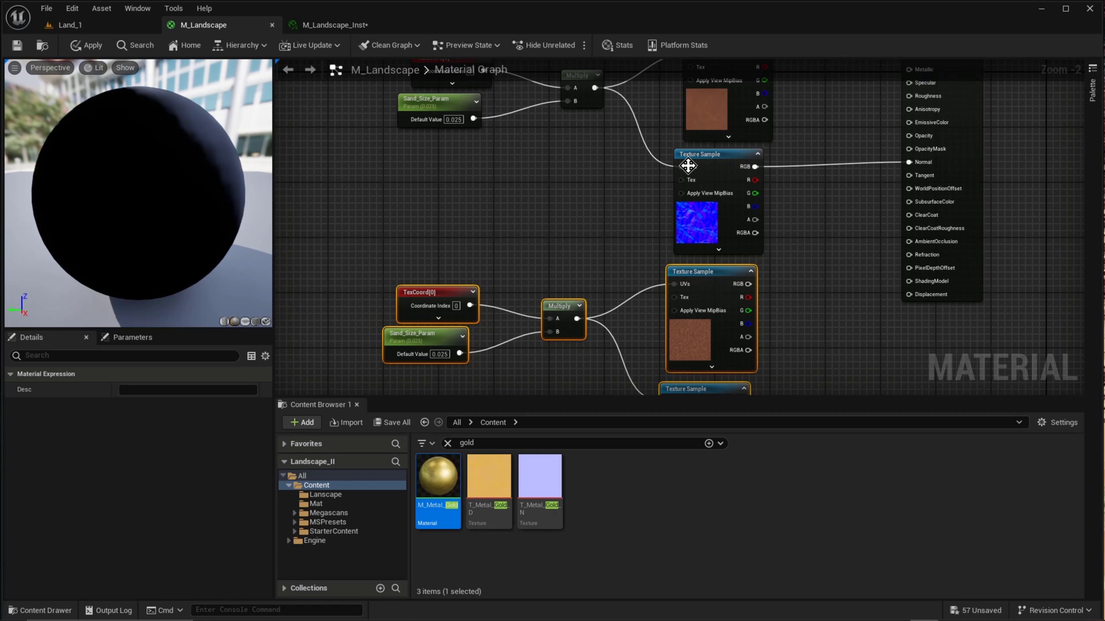
pyautogui.keyDown('alt'); pyautogui.click(755, 167); pyautogui.keyUp('alt')
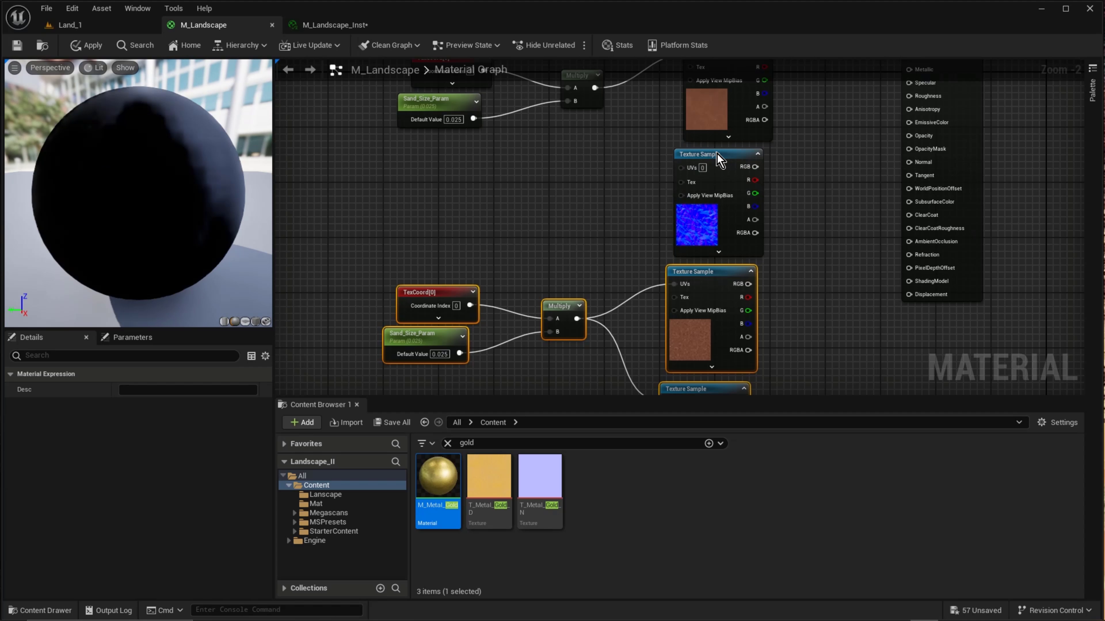
pyautogui.moveTo(697, 168); pyautogui.dragTo(821, 229)
pyautogui.moveTo(782, 300); pyautogui.dragTo(767, 231, button='right')
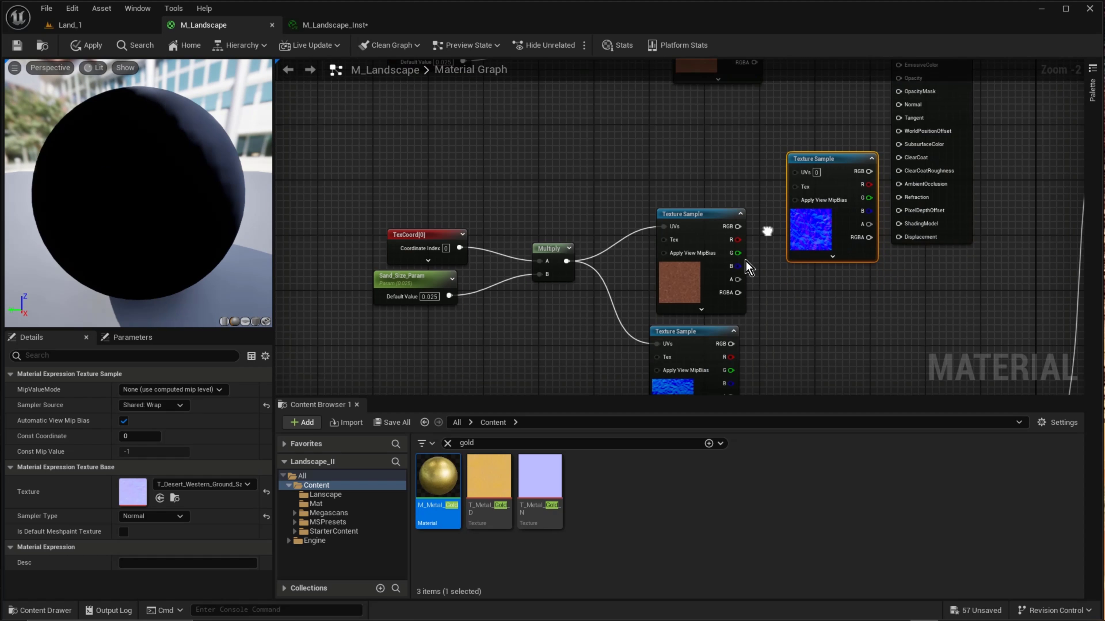
# Disconnect the duplicated normal Texture Sample from its Multiply, and place the original normal sample directly below the original sand color sample
pyautogui.keyDown('alt'); pyautogui.click(657, 344); pyautogui.keyUp('alt')
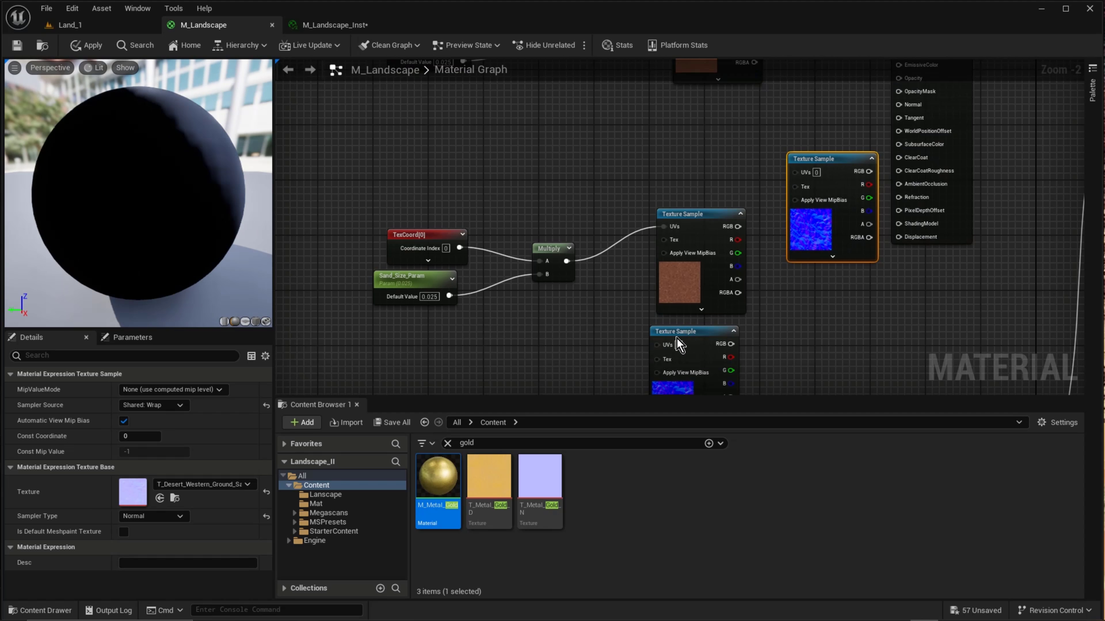
pyautogui.moveTo(687, 334)
pyautogui.mouseDown()
pyautogui.moveTo(684, 298)
pyautogui.moveTo(683, 331)
pyautogui.moveTo(684, 319)
pyautogui.mouseUp()
pyautogui.moveTo(740, 143); pyautogui.dragTo(726, 251, button='right')
pyautogui.moveTo(828, 270); pyautogui.dragTo(709, 206)
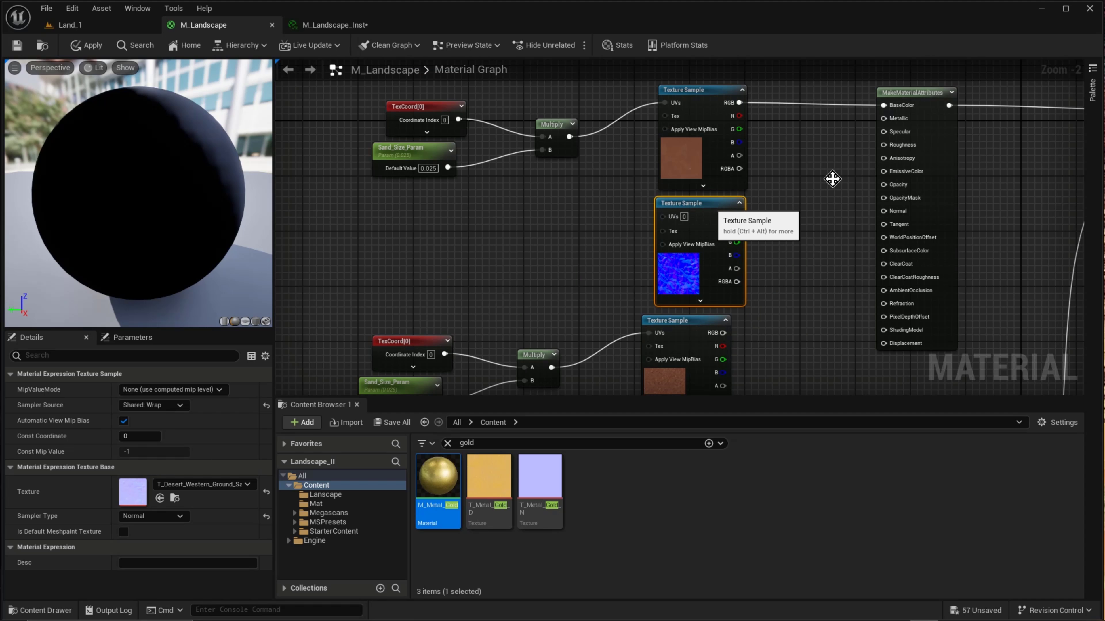
# Connect the lower Multiply node's output to the UVs of the bottom normal-map Texture Sample
pyautogui.moveTo(831, 179); pyautogui.dragTo(770, 285, button='right')
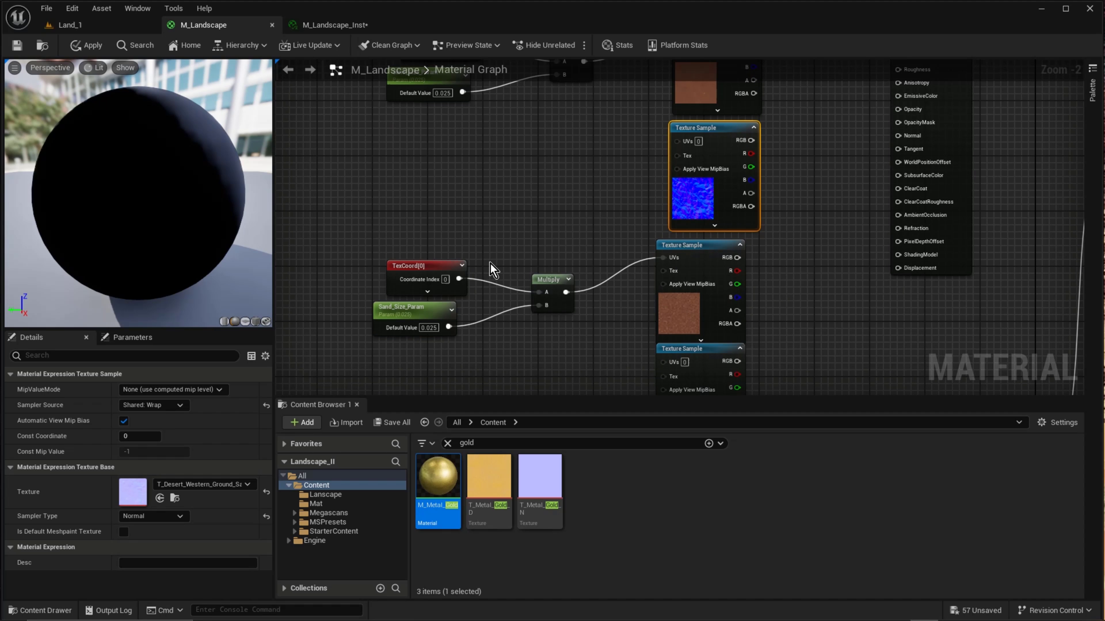
pyautogui.moveTo(581, 292); pyautogui.dragTo(584, 182, button='right')
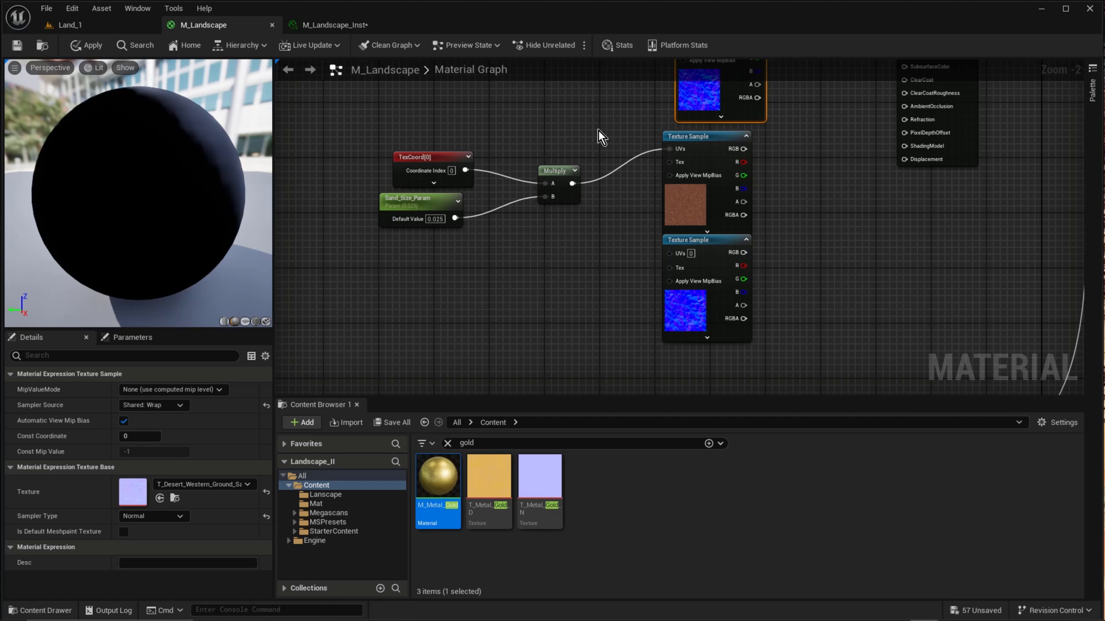
pyautogui.moveTo(595, 126); pyautogui.dragTo(570, 346, button='right')
pyautogui.moveTo(513, 311); pyautogui.dragTo(553, 137, button='right')
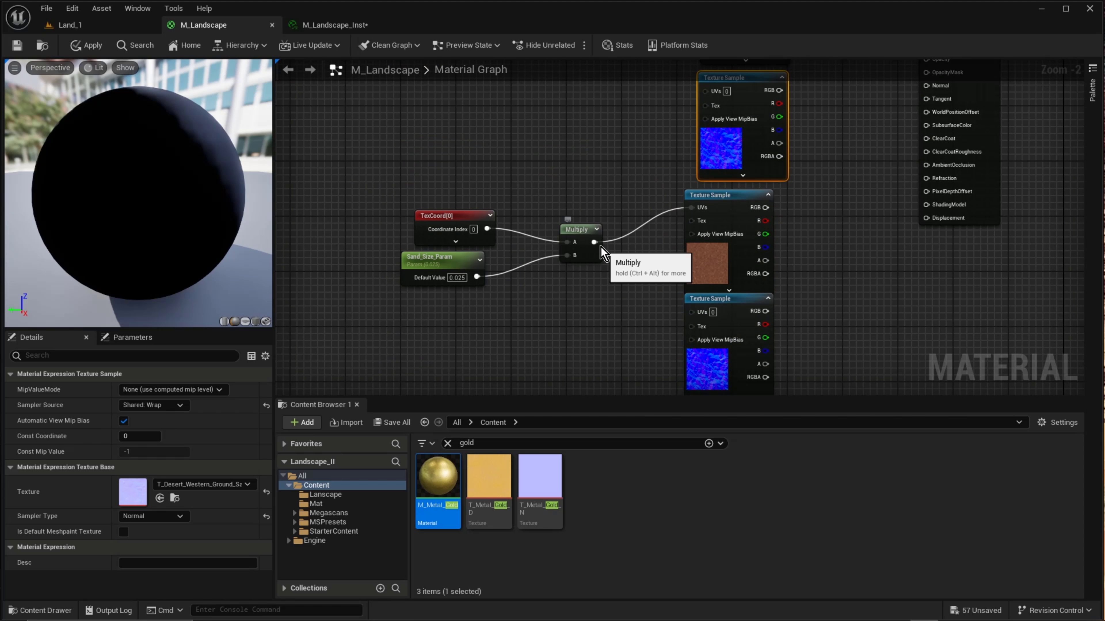
pyautogui.moveTo(593, 242); pyautogui.dragTo(696, 322)
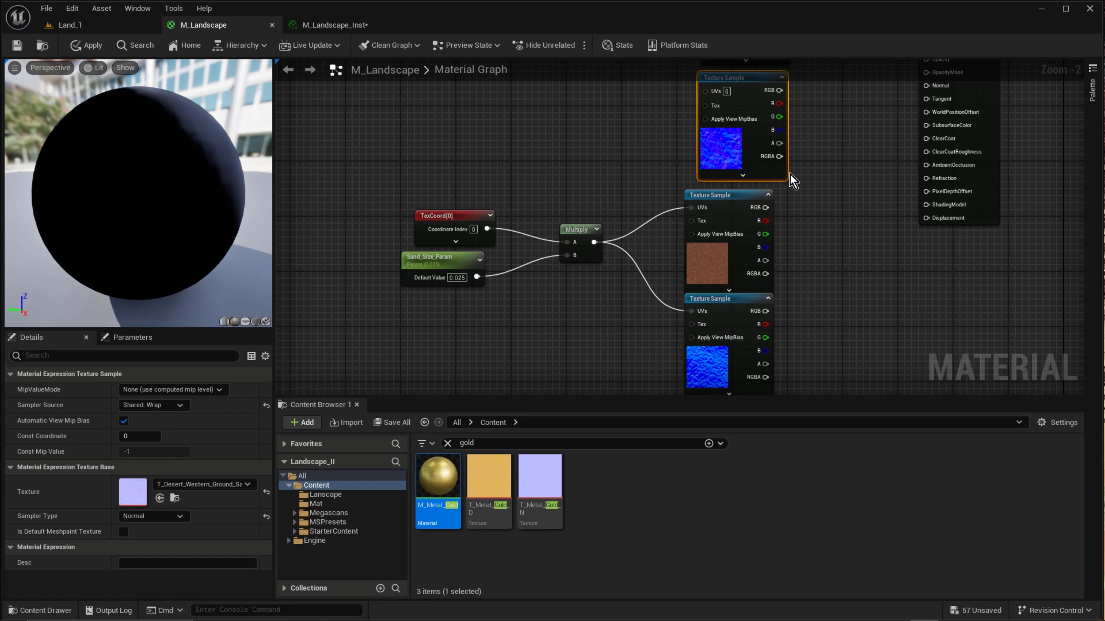
# Disconnect the lower Multiply from the UVs of both the second color sample and the bottom normal-map sample
pyautogui.moveTo(789, 174); pyautogui.dragTo(792, 197, button='right')
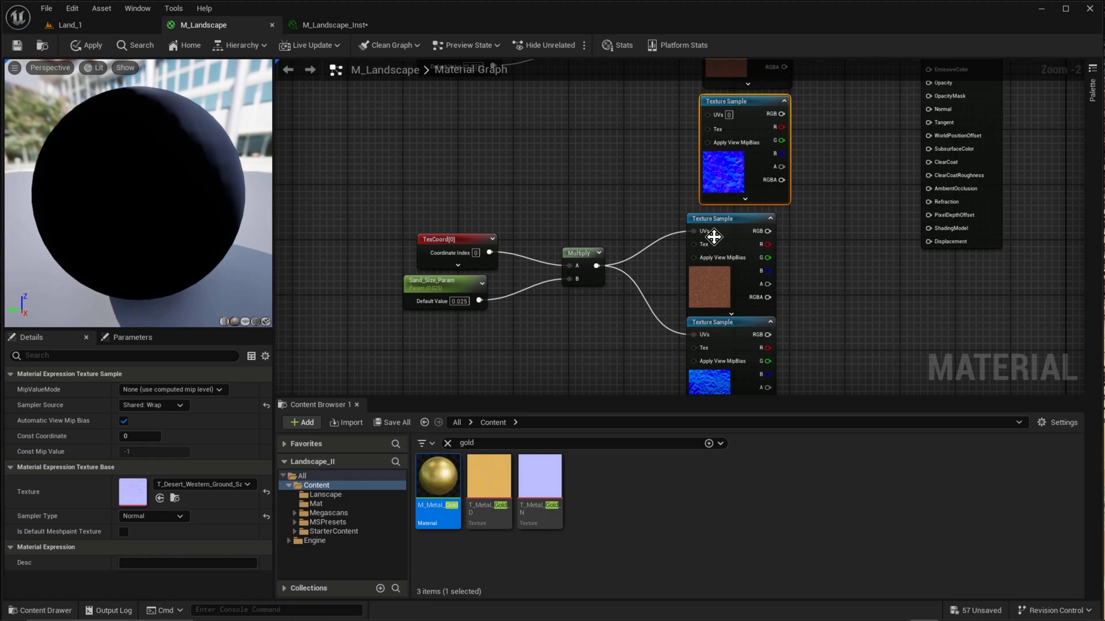
pyautogui.keyDown('alt'); pyautogui.click(694, 232); pyautogui.keyUp('alt')
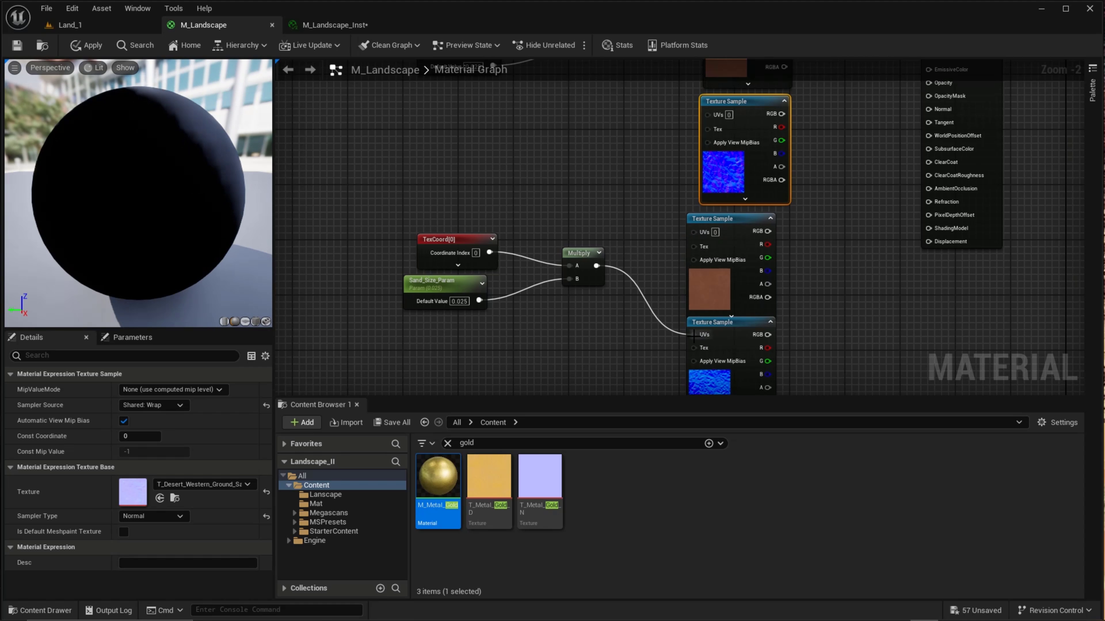
pyautogui.keyDown('alt'); pyautogui.click(694, 335); pyautogui.keyUp('alt')
# Move the upper normal-map Texture Sample out of the way, to below the upper Sand_Size_Param node
pyautogui.moveTo(807, 118); pyautogui.dragTo(841, 319, button='right')
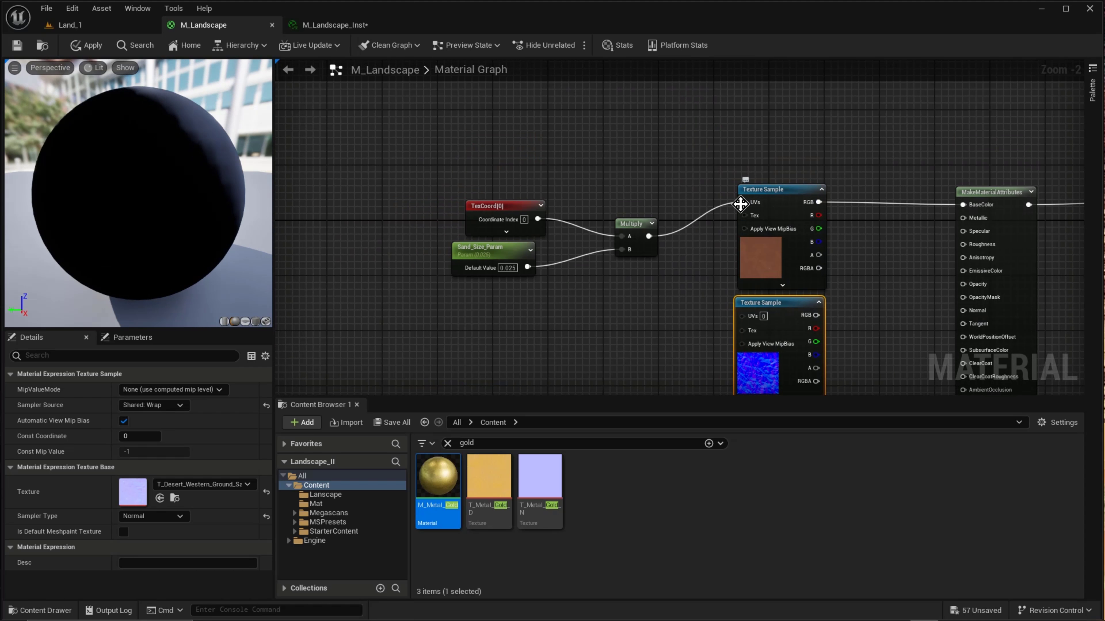
pyautogui.click(769, 230)
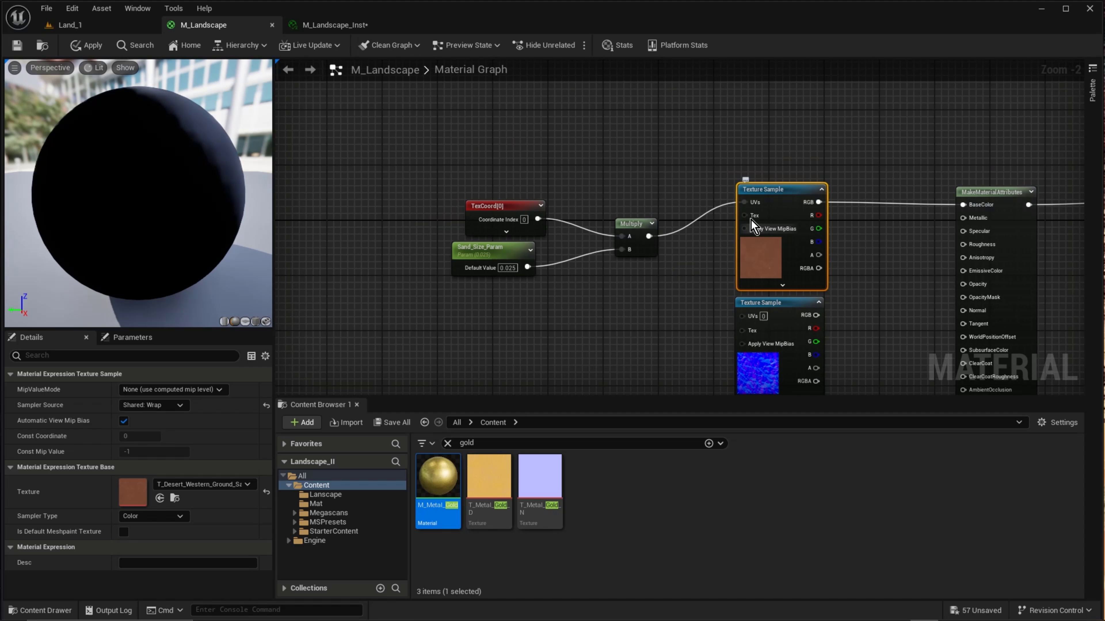
pyautogui.moveTo(783, 315); pyautogui.dragTo(607, 302)
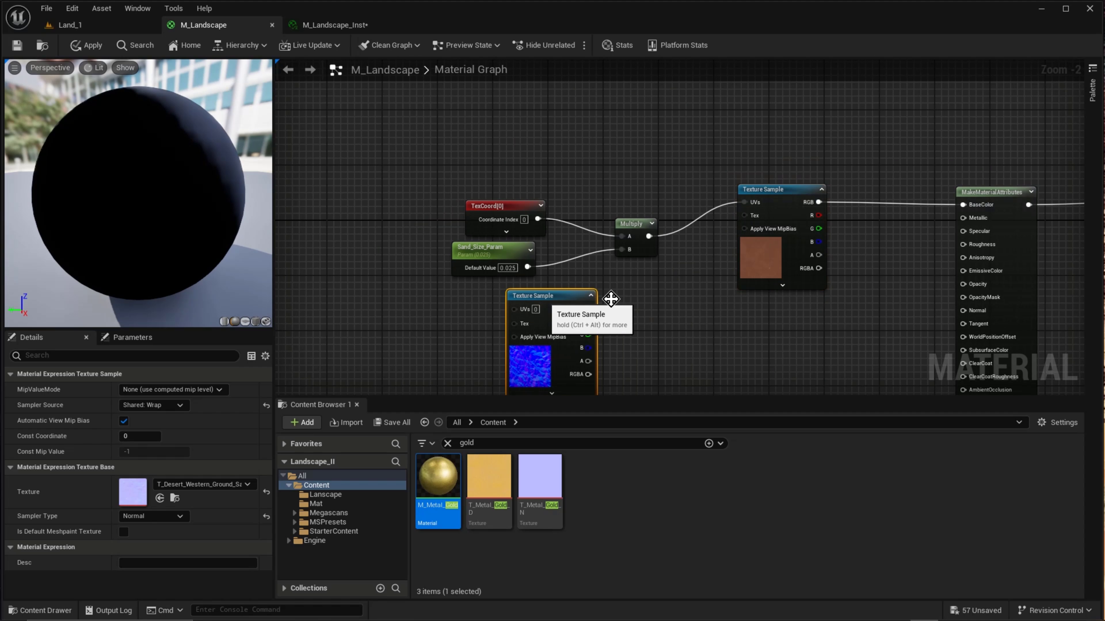
# Place the second color Texture Sample directly beneath the first one and connect the lower Multiply to its UVs
pyautogui.moveTo(606, 301); pyautogui.dragTo(600, 126, button='right')
pyautogui.moveTo(761, 240); pyautogui.dragTo(764, 117)
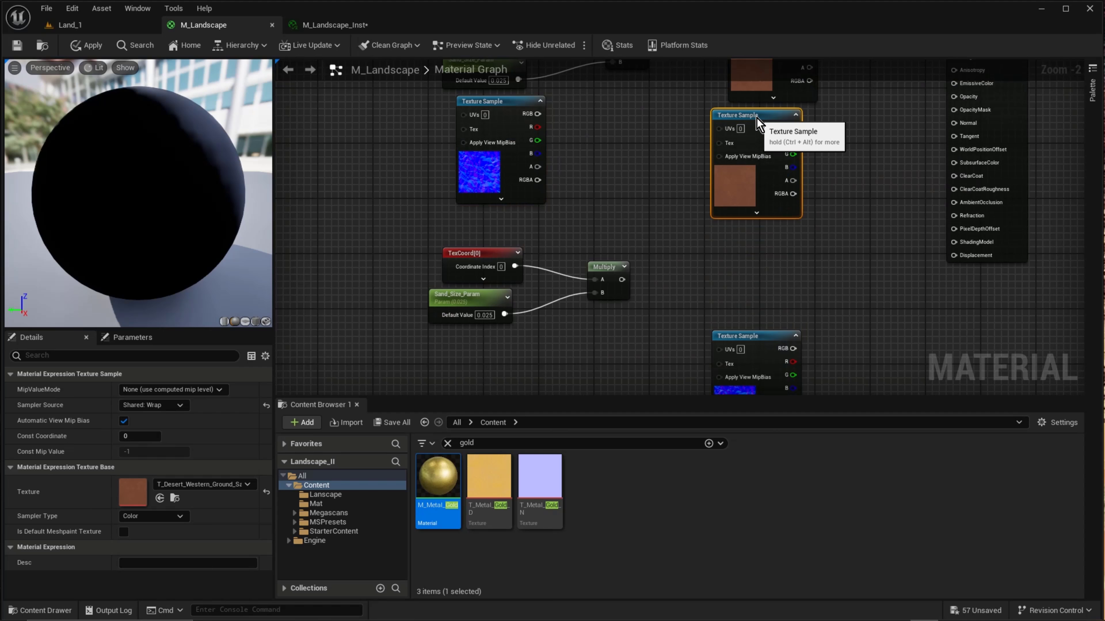
pyautogui.moveTo(622, 280); pyautogui.dragTo(726, 130)
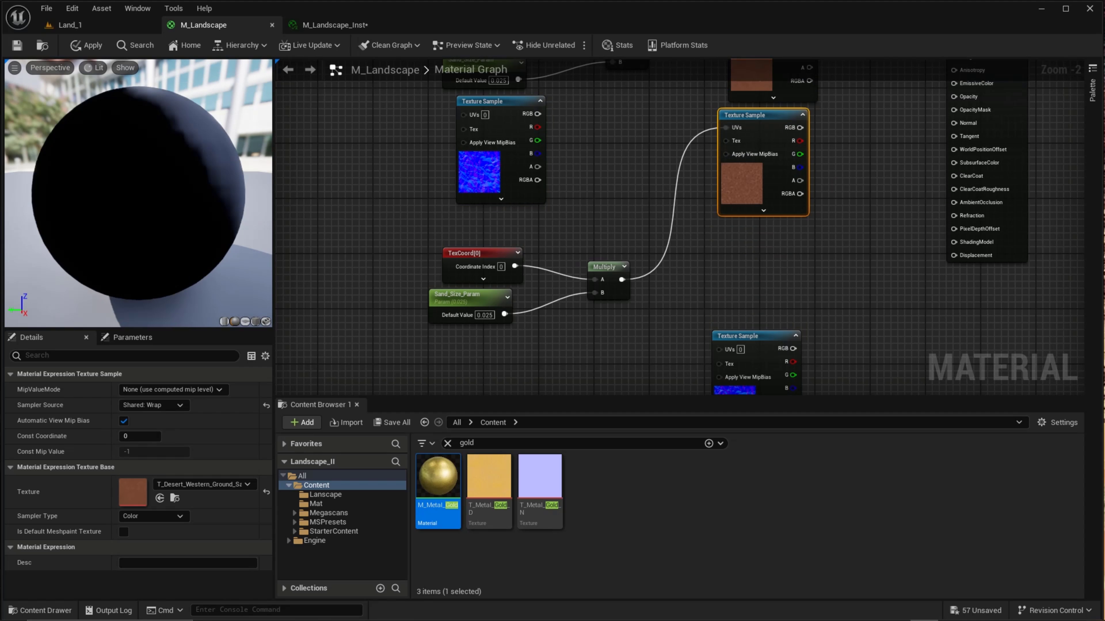
# Set the default value of the upper Sand_Size_Param parameter to 0.5
pyautogui.moveTo(627, 201); pyautogui.dragTo(624, 335, button='right')
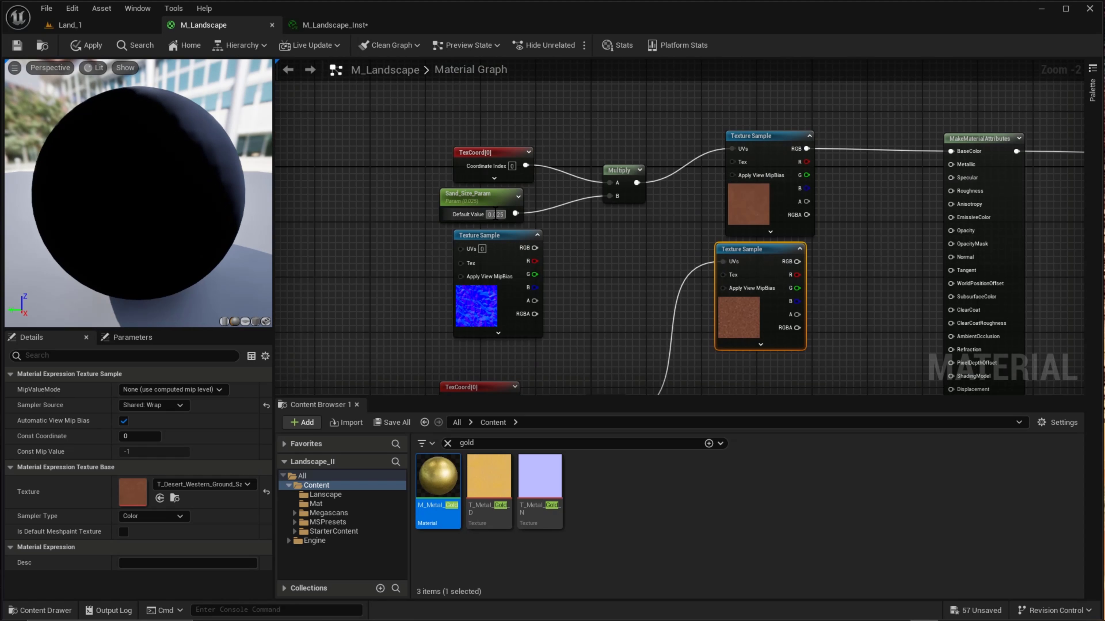
pyautogui.press('BackSpace')
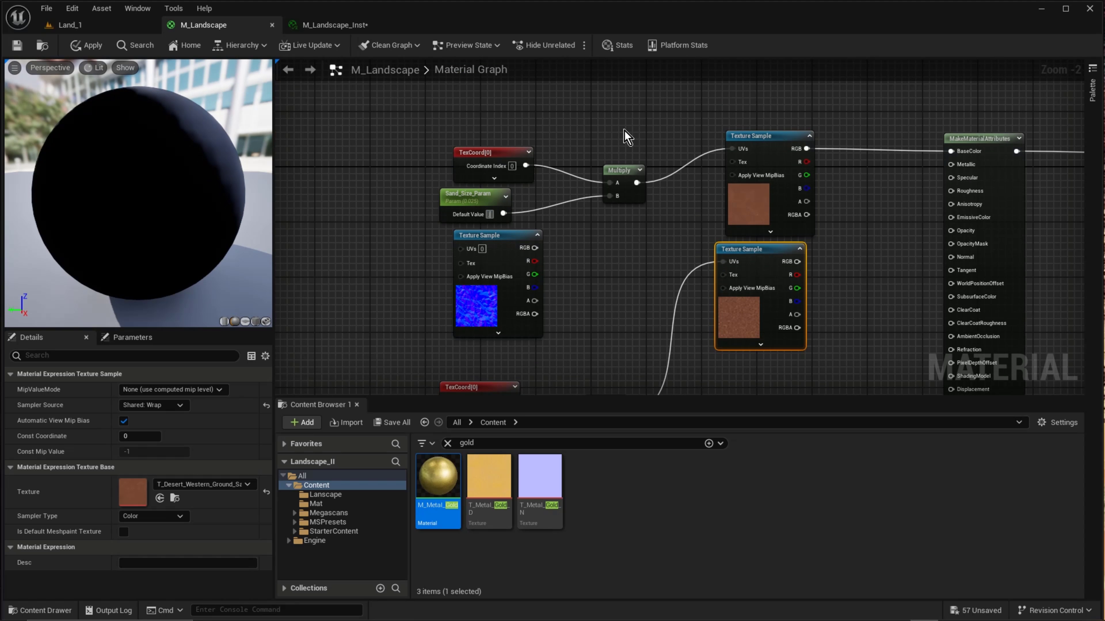
pyautogui.press('Return')
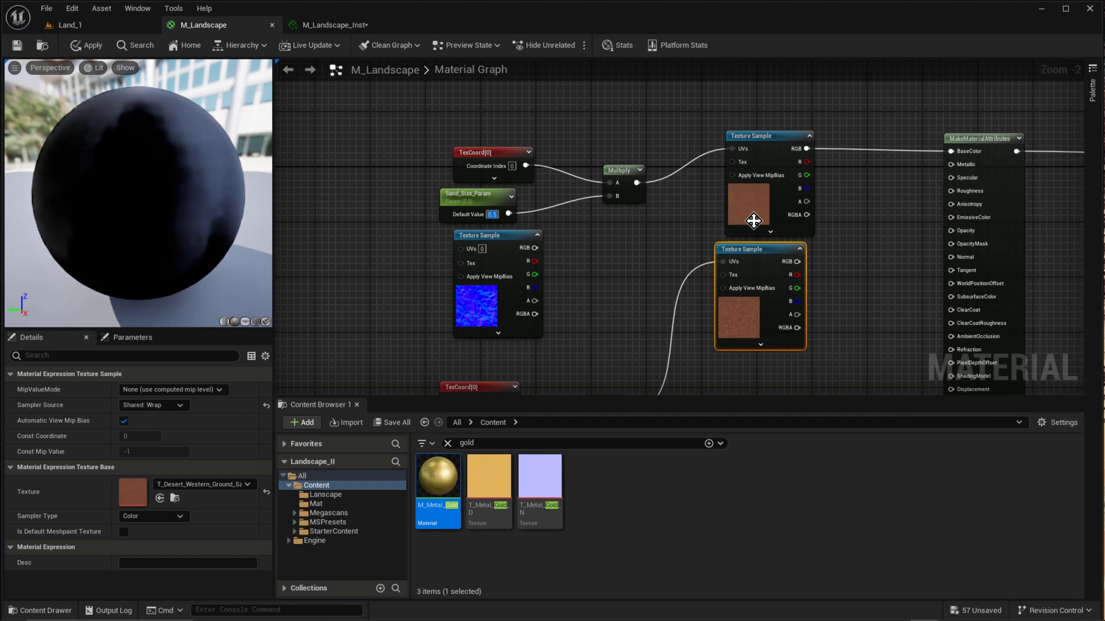
# Move the upper normal-map Texture Sample into the gap directly beneath the second color Texture Sample
pyautogui.moveTo(753, 220); pyautogui.dragTo(757, 198, button='right')
pyautogui.moveTo(502, 230); pyautogui.dragTo(766, 346)
pyautogui.moveTo(520, 310); pyautogui.dragTo(538, 205, button='right')
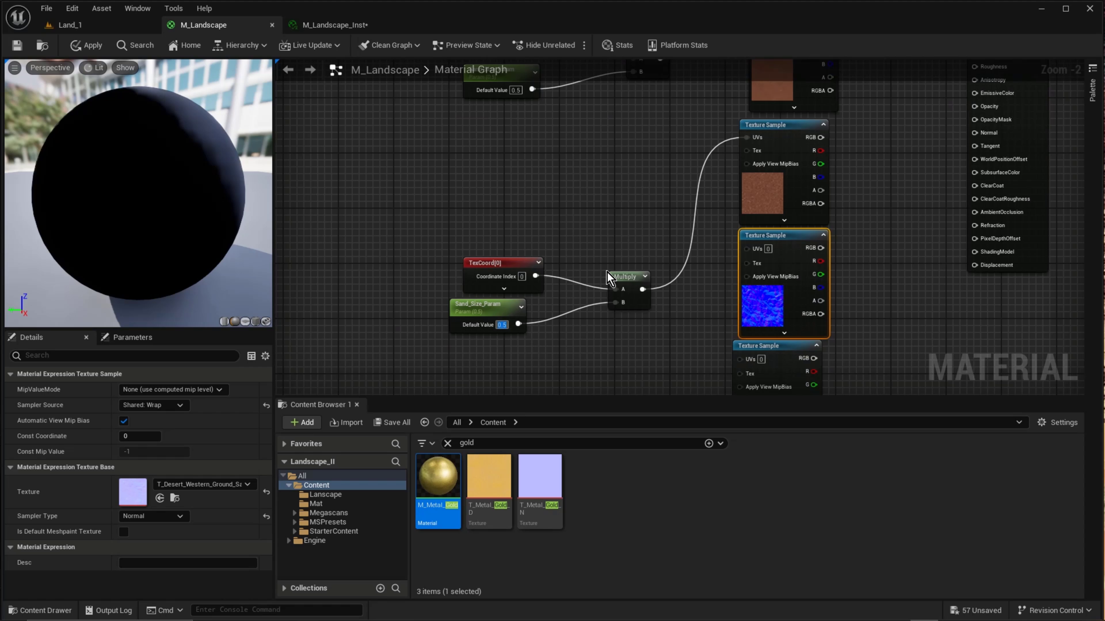
# Delete the duplicate Sand_Size_Param node that feeds the lower Multiply
pyautogui.moveTo(513, 185); pyautogui.dragTo(528, 244, button='right')
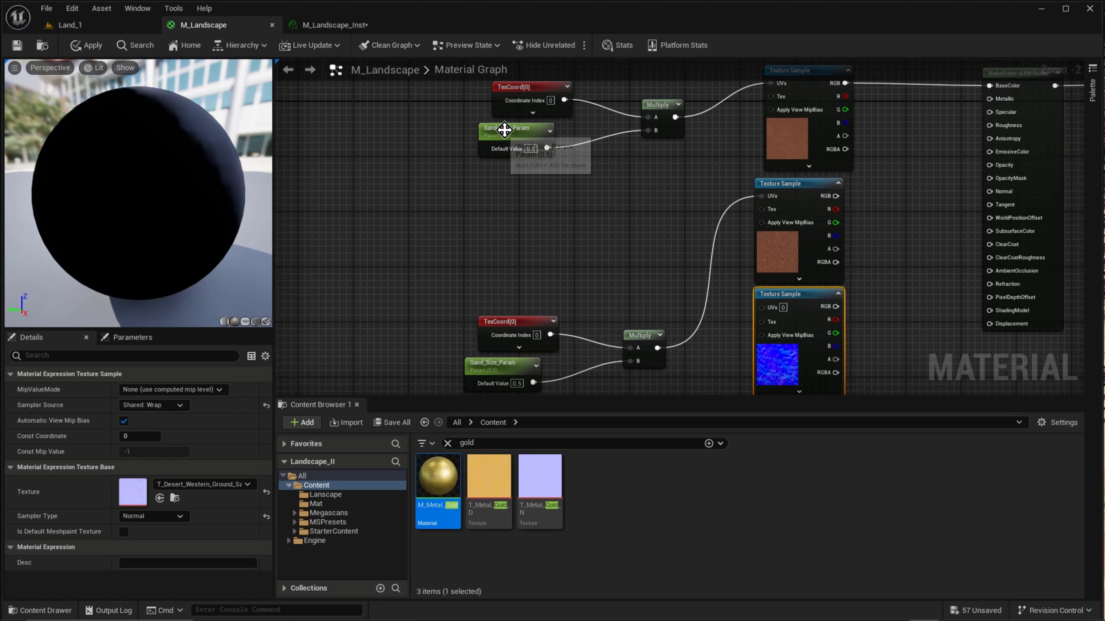
pyautogui.moveTo(534, 363); pyautogui.dragTo(540, 336, button='right')
pyautogui.click(521, 346)
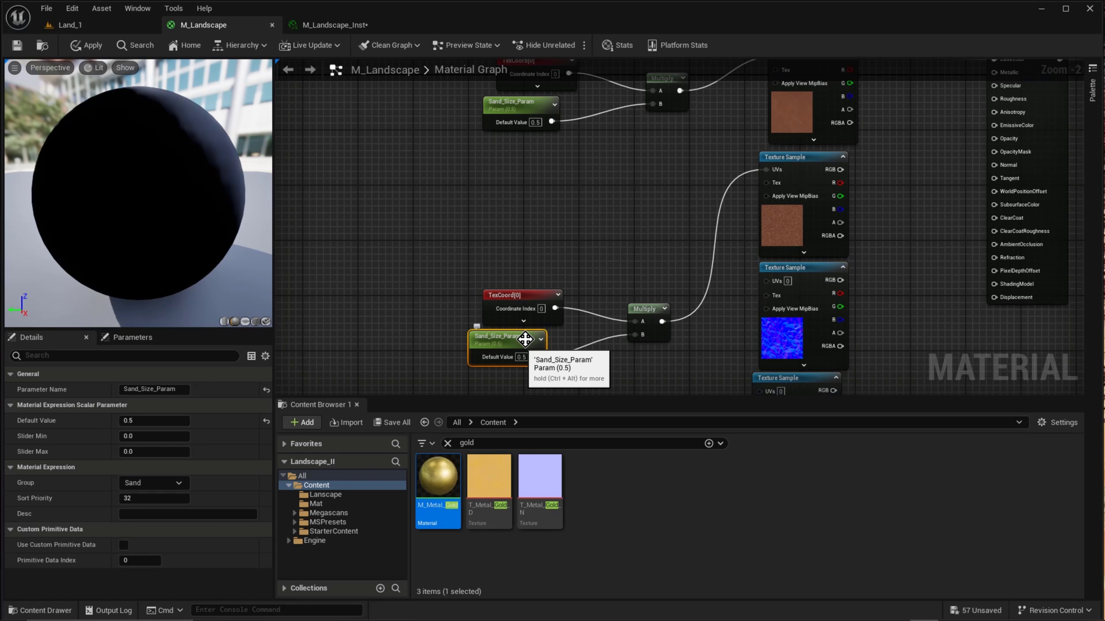
pyautogui.press('Delete')
# Add a scalar parameter named Far_Sand with default value 0.025 and connect it to the lower Multiply's B input
pyautogui.rightClick(445, 383)
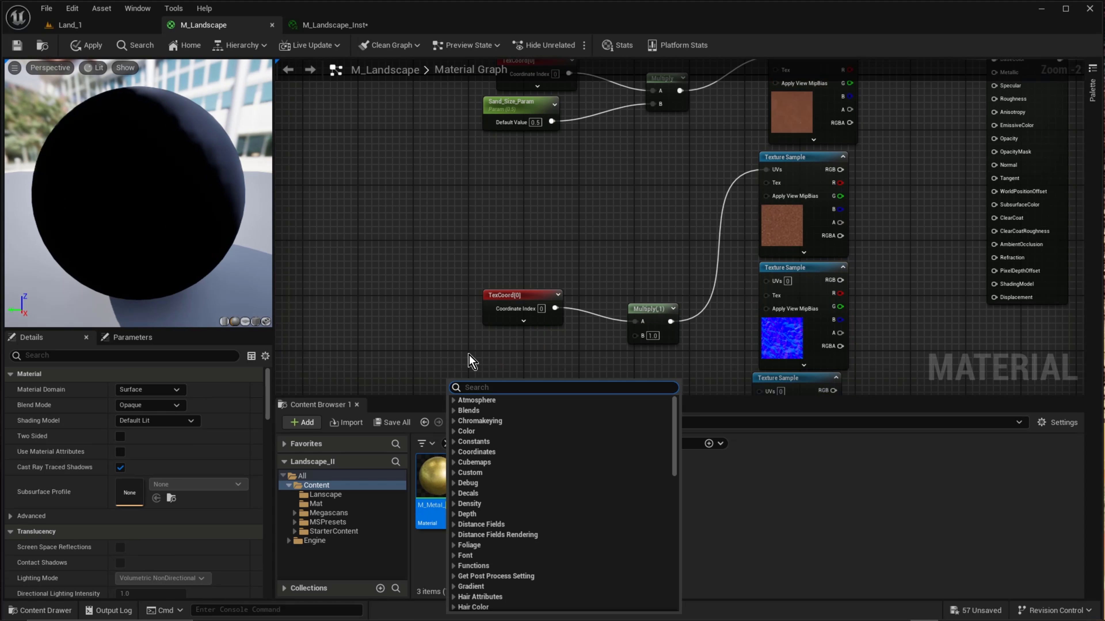
pyautogui.click(485, 361)
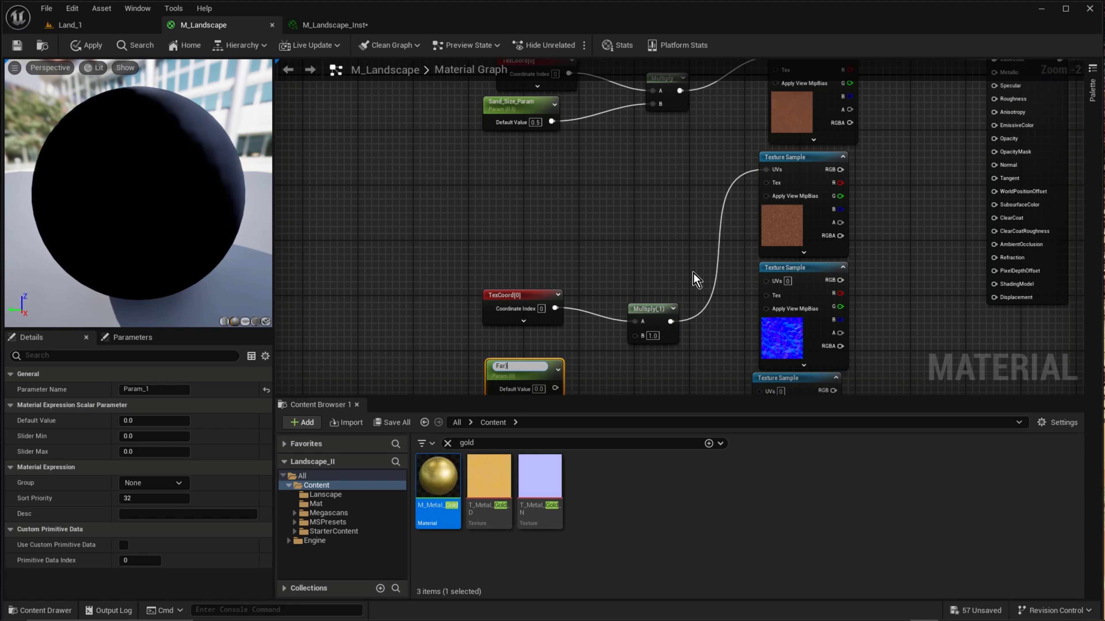
pyautogui.write('Far_snad')
pyautogui.press('Return')
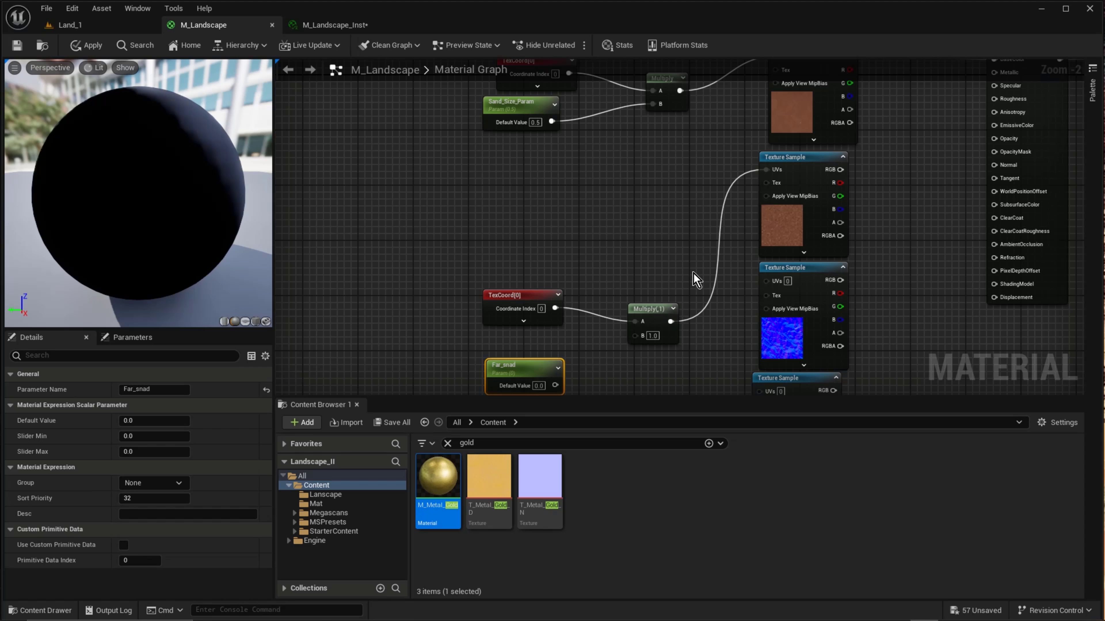
pyautogui.click(167, 390)
pyautogui.press('BackSpace')
pyautogui.write('Far_Sand')
pyautogui.press('Return')
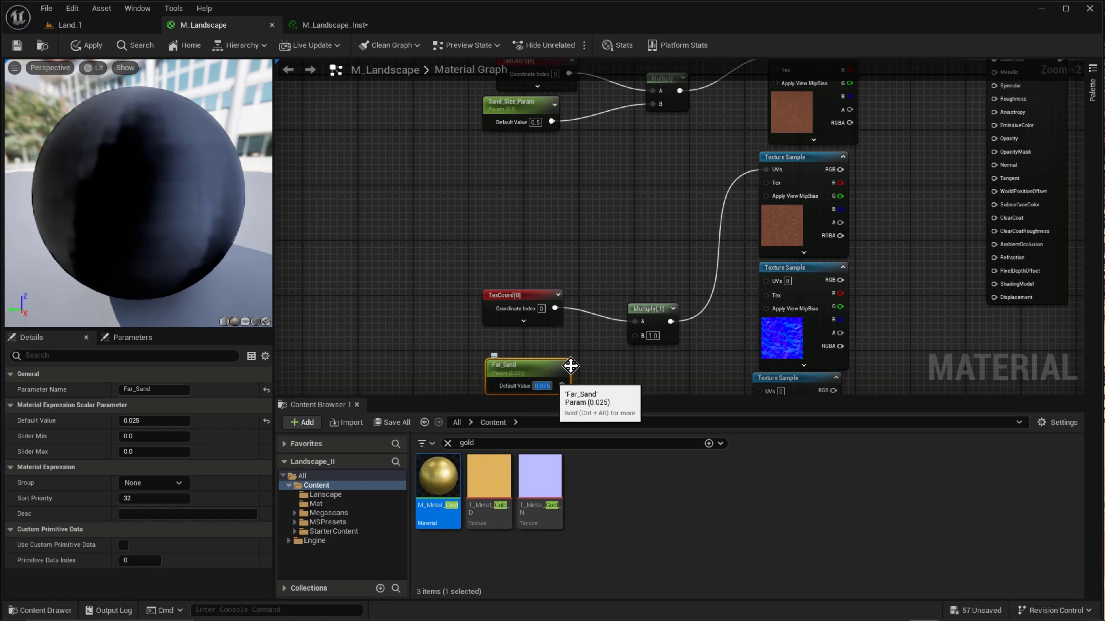
pyautogui.moveTo(570, 365); pyautogui.dragTo(578, 337, button='right')
pyautogui.moveTo(543, 357); pyautogui.dragTo(618, 312)
# Connect the lower Multiply's output to the UVs of the bottom normal-map sample and the second color Texture Sample
pyautogui.moveTo(652, 293); pyautogui.dragTo(617, 224, button='right')
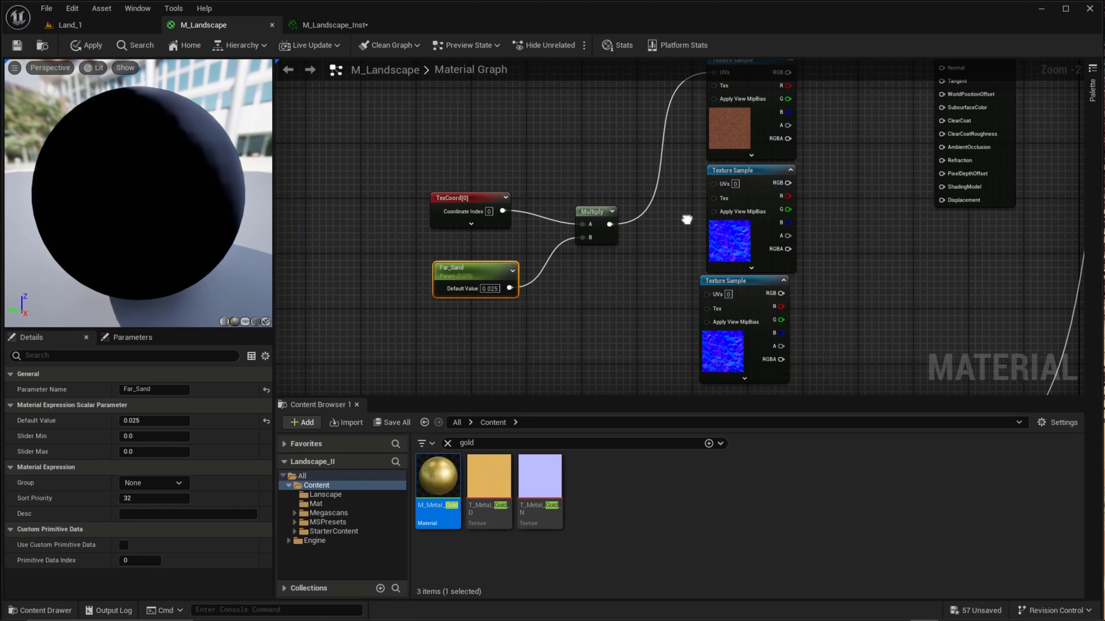
pyautogui.moveTo(609, 224); pyautogui.dragTo(717, 299)
pyautogui.moveTo(697, 137); pyautogui.dragTo(676, 166, button='right')
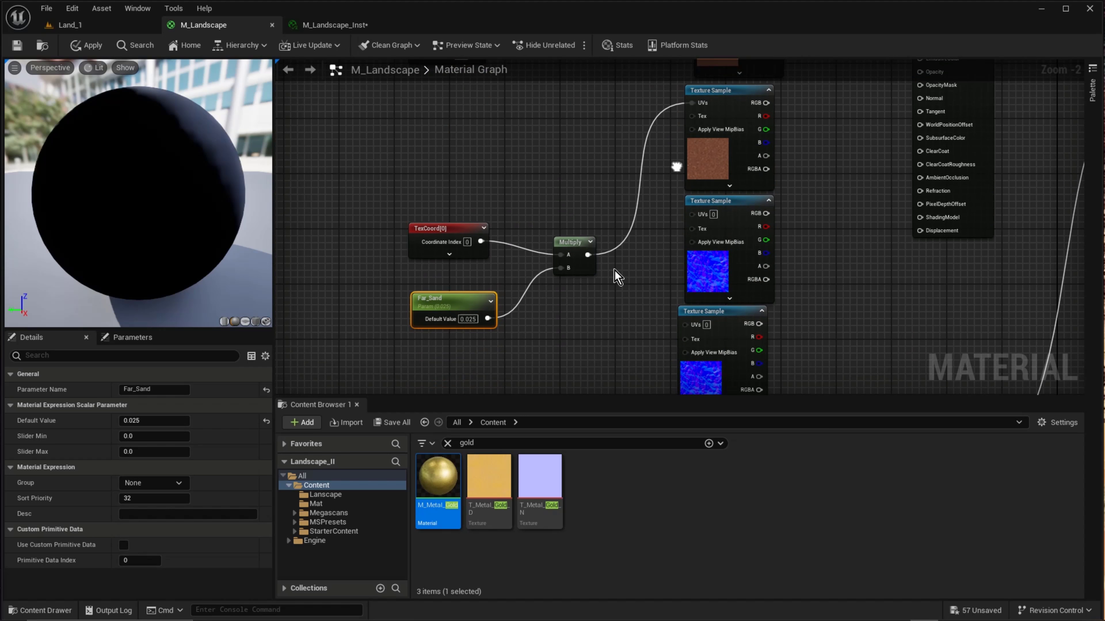
pyautogui.keyDown('alt'); pyautogui.click(691, 101); pyautogui.keyUp('alt')
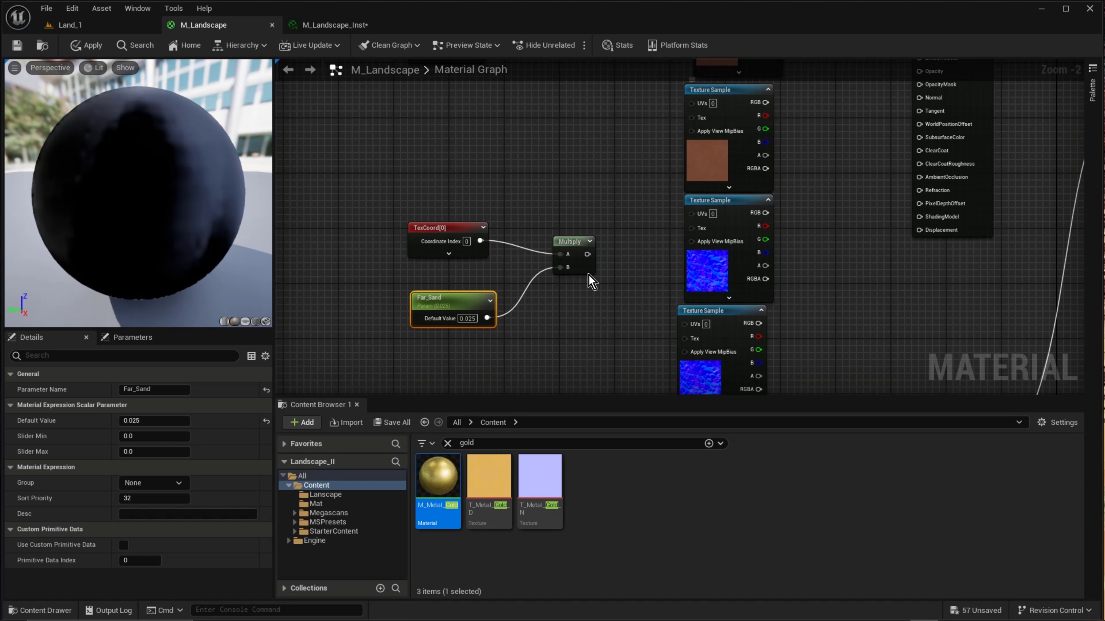
pyautogui.moveTo(586, 253); pyautogui.dragTo(686, 324)
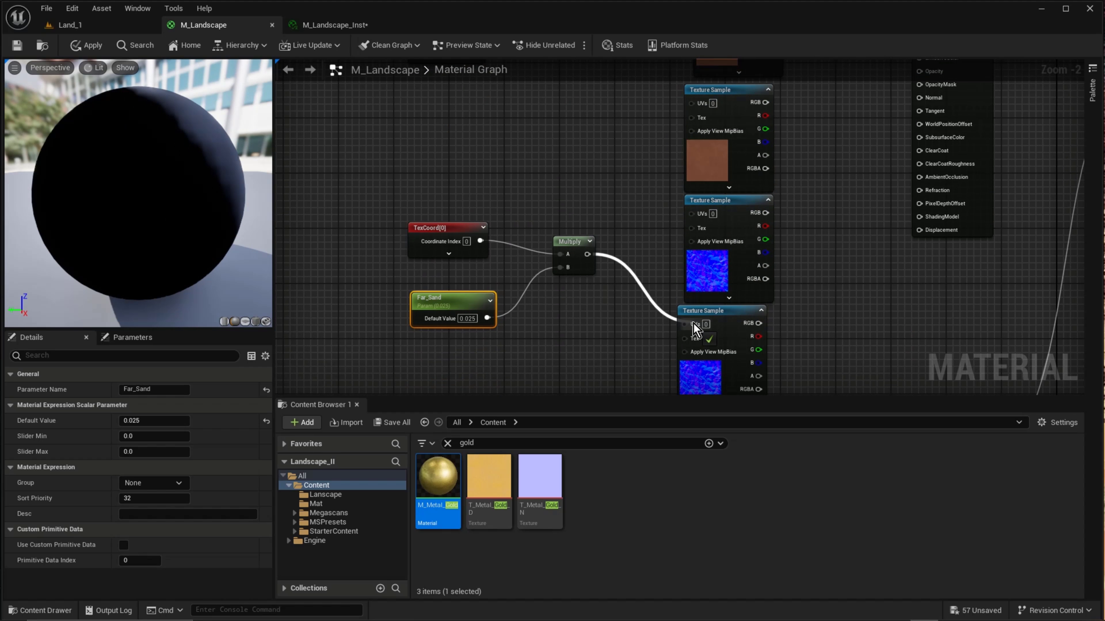
pyautogui.moveTo(648, 192); pyautogui.dragTo(673, 303, button='right')
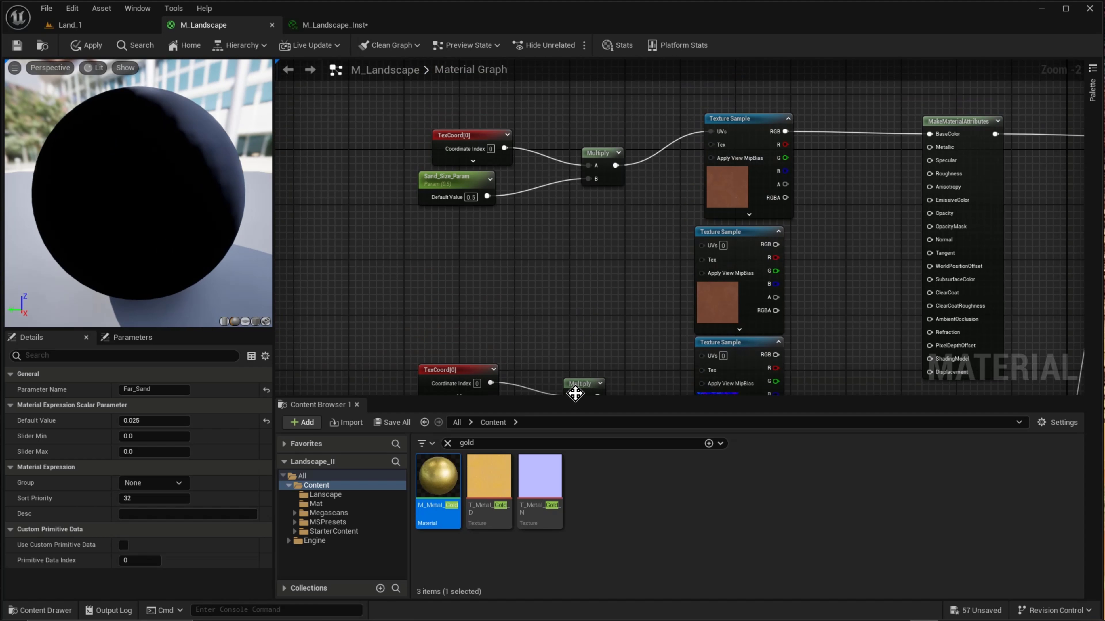
pyautogui.moveTo(574, 388); pyautogui.dragTo(575, 338, button='right')
pyautogui.moveTo(592, 352); pyautogui.dragTo(694, 200)
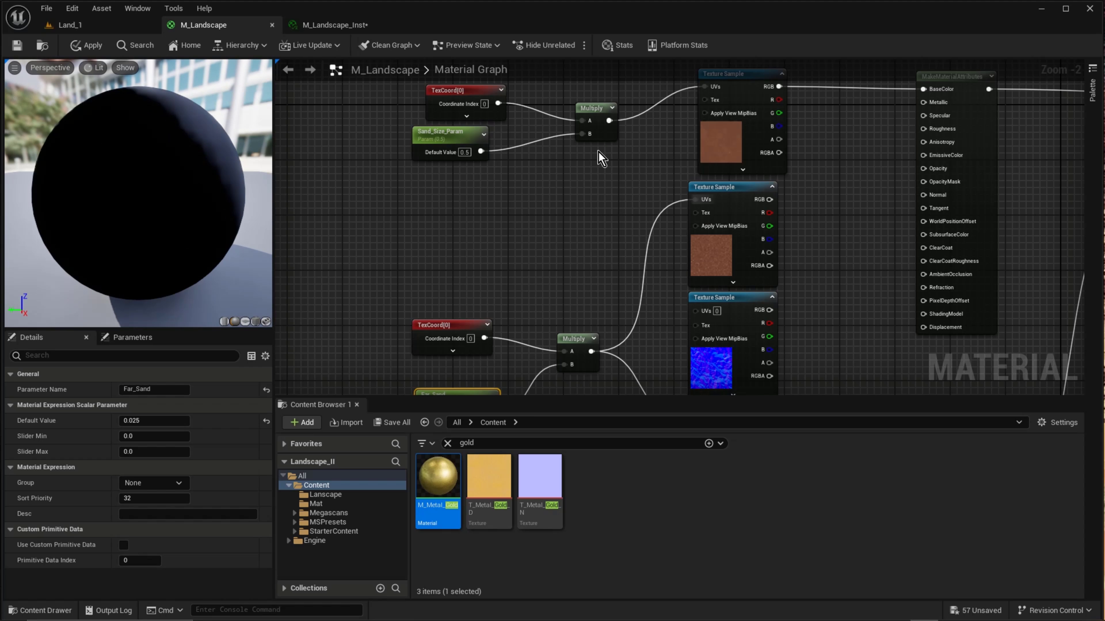
# Connect the upper Multiply's output to the UVs of the normal-map sample beneath the second color Texture Sample
pyautogui.moveTo(601, 158)
pyautogui.mouseDown(button='right')
pyautogui.moveTo(599, 198)
pyautogui.moveTo(614, 177)
pyautogui.moveTo(601, 143)
pyautogui.mouseUp(button='right')
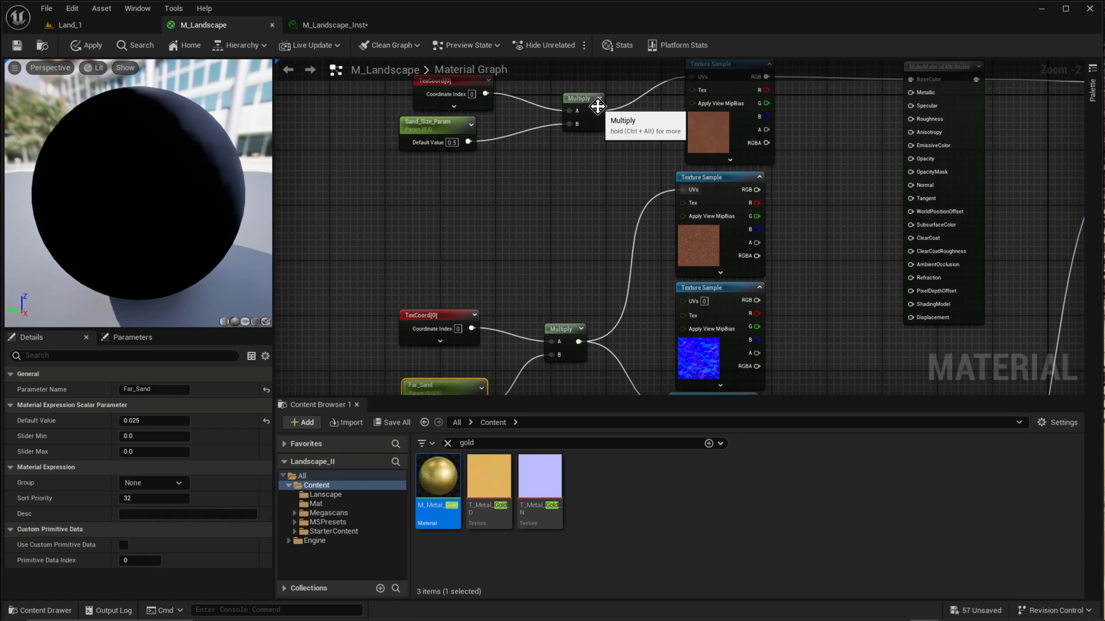
pyautogui.moveTo(597, 106); pyautogui.dragTo(692, 313)
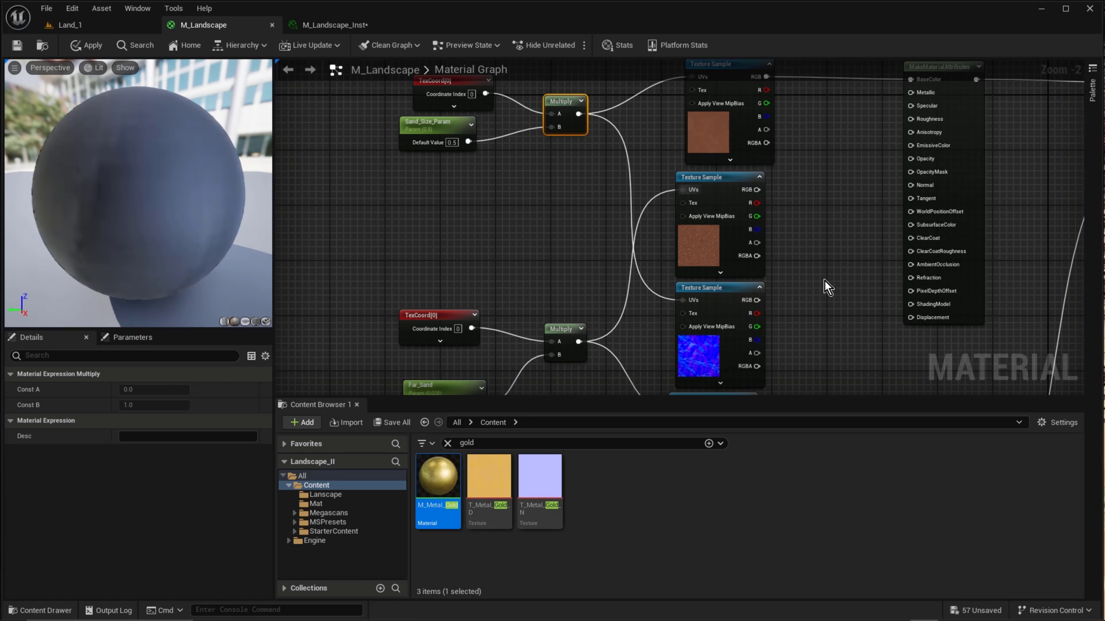
pyautogui.moveTo(824, 286); pyautogui.dragTo(833, 249, button='right')
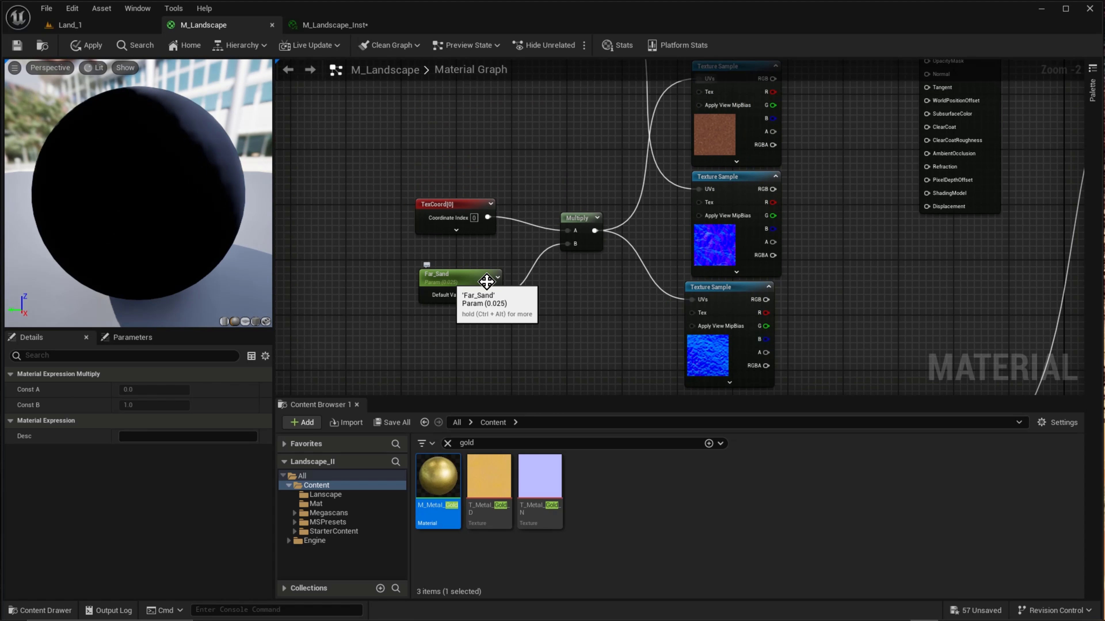
# Insert a Lerp node between the first color Texture Sample and BaseColor, feeding the sample's RGB into input A
pyautogui.moveTo(774, 155); pyautogui.dragTo(746, 315, button='right')
pyautogui.moveTo(796, 234); pyautogui.dragTo(836, 199, button='right')
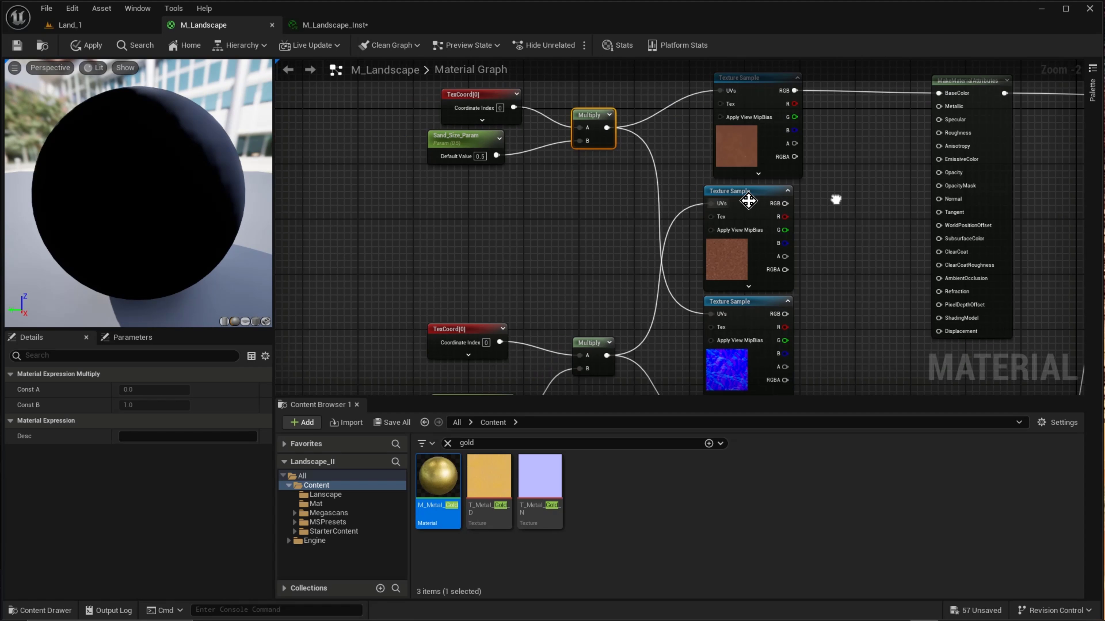
pyautogui.moveTo(738, 144); pyautogui.dragTo(622, 149, button='right')
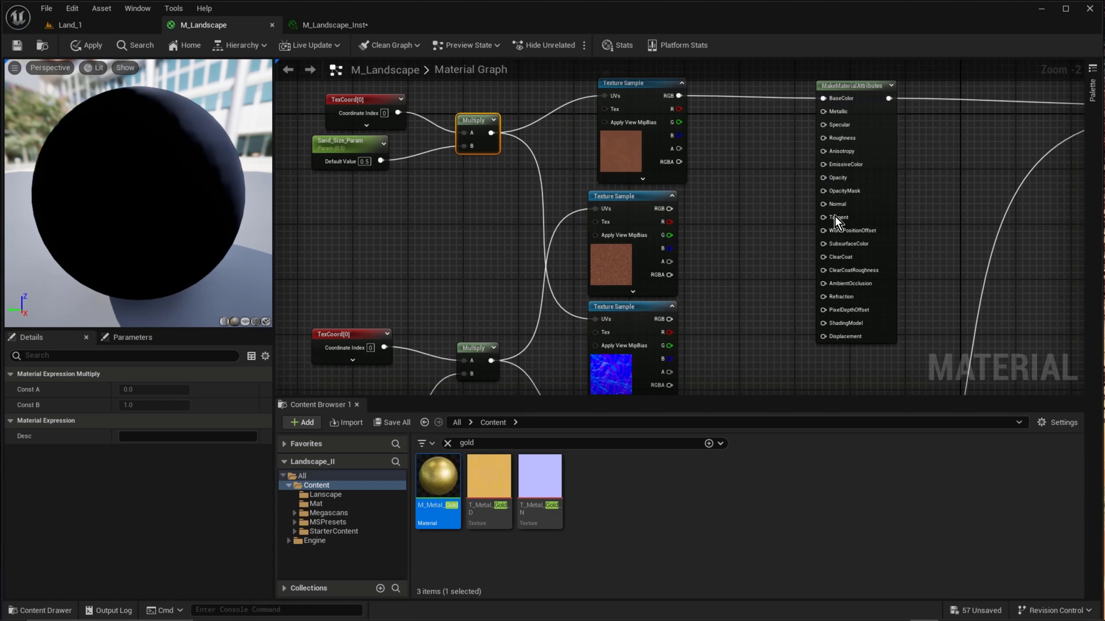
pyautogui.moveTo(769, 156); pyautogui.dragTo(765, 159, button='right')
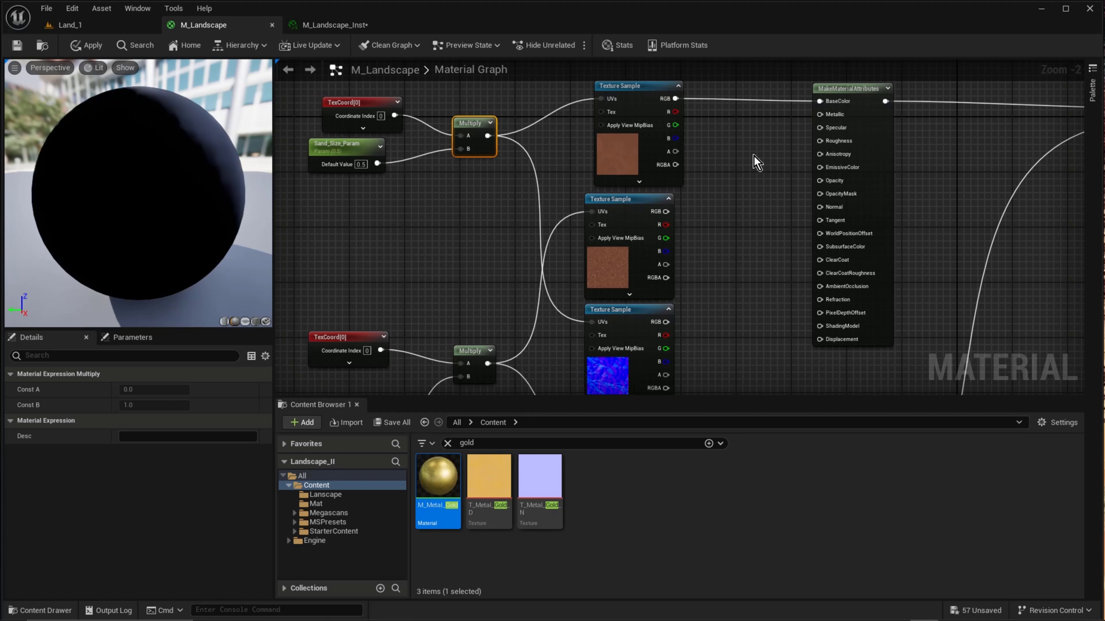
pyautogui.click(741, 168)
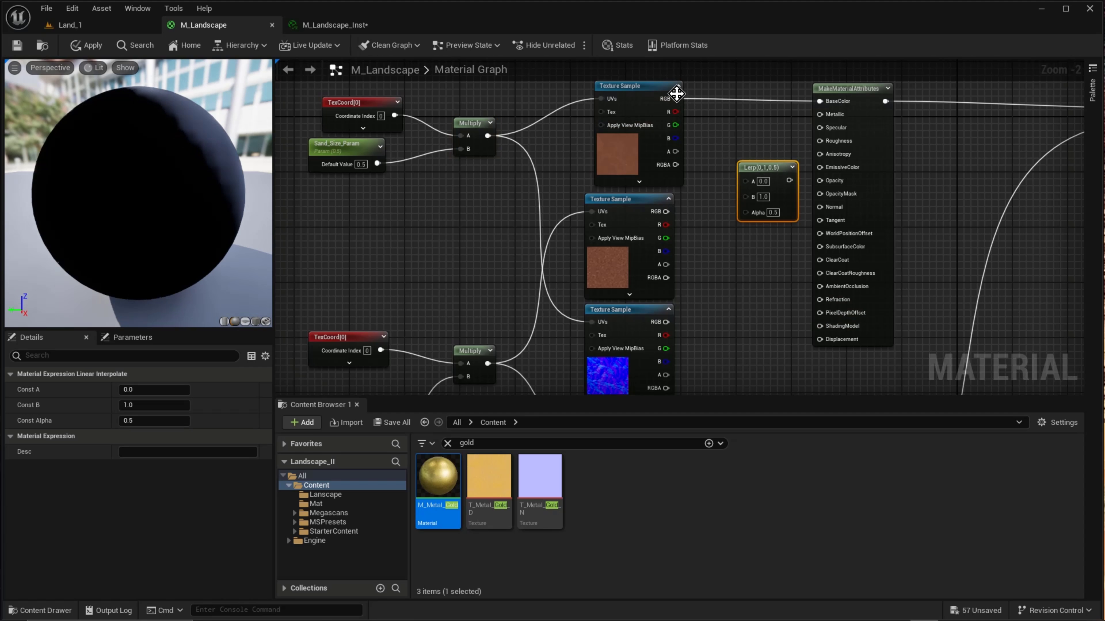
pyautogui.moveTo(676, 98); pyautogui.dragTo(820, 101)
pyautogui.moveTo(709, 133); pyautogui.dragTo(753, 101)
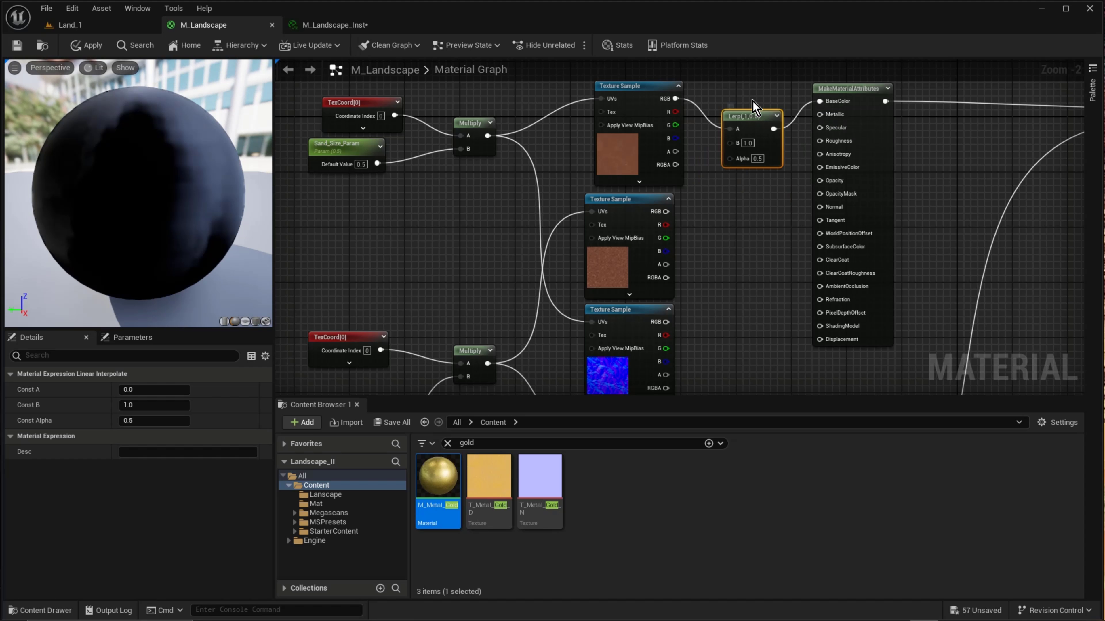
# Duplicate the Lerp node beside the upper normal-map sample and feed that sample's RGB into the duplicate's A input
pyautogui.moveTo(726, 299); pyautogui.dragTo(699, 233, button='right')
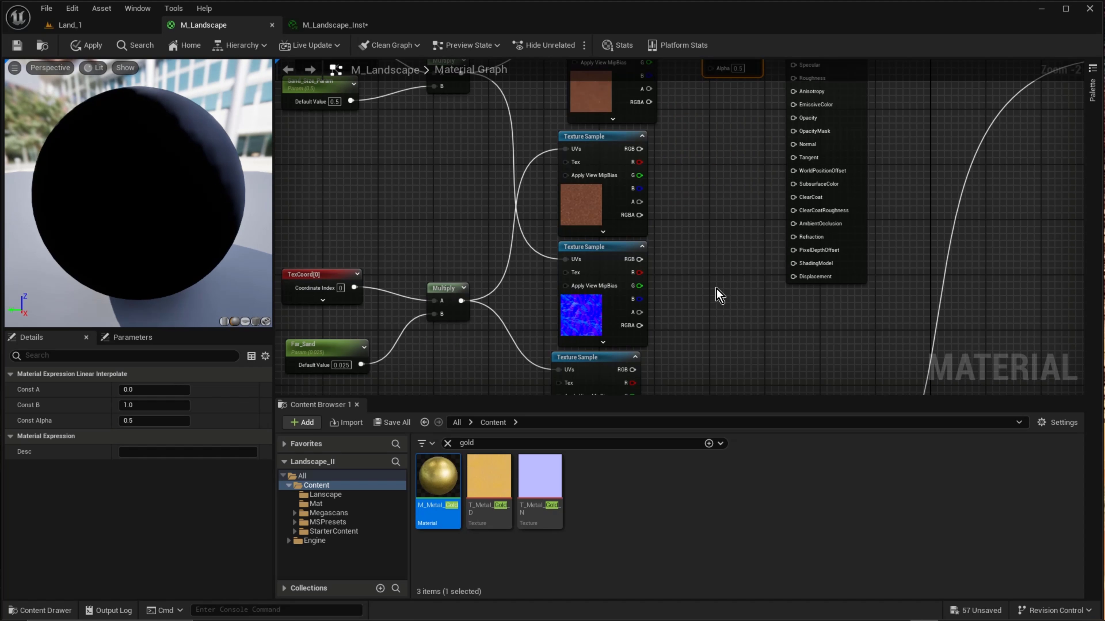
pyautogui.hotkey('ctrl', 'd')
pyautogui.moveTo(744, 295); pyautogui.dragTo(703, 274)
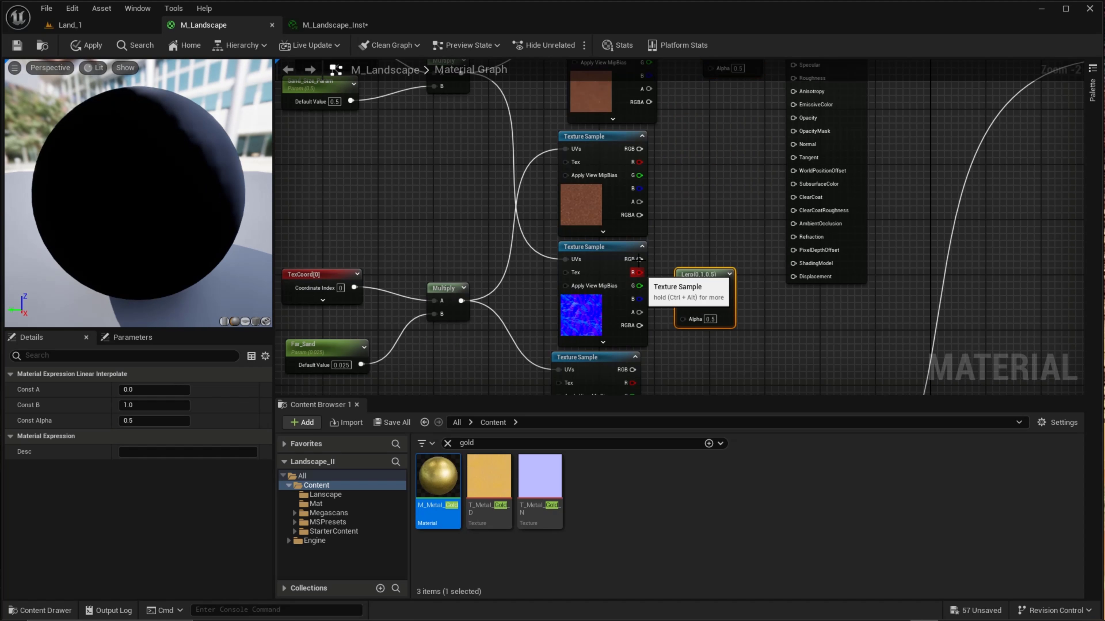
pyautogui.moveTo(638, 260); pyautogui.dragTo(688, 288)
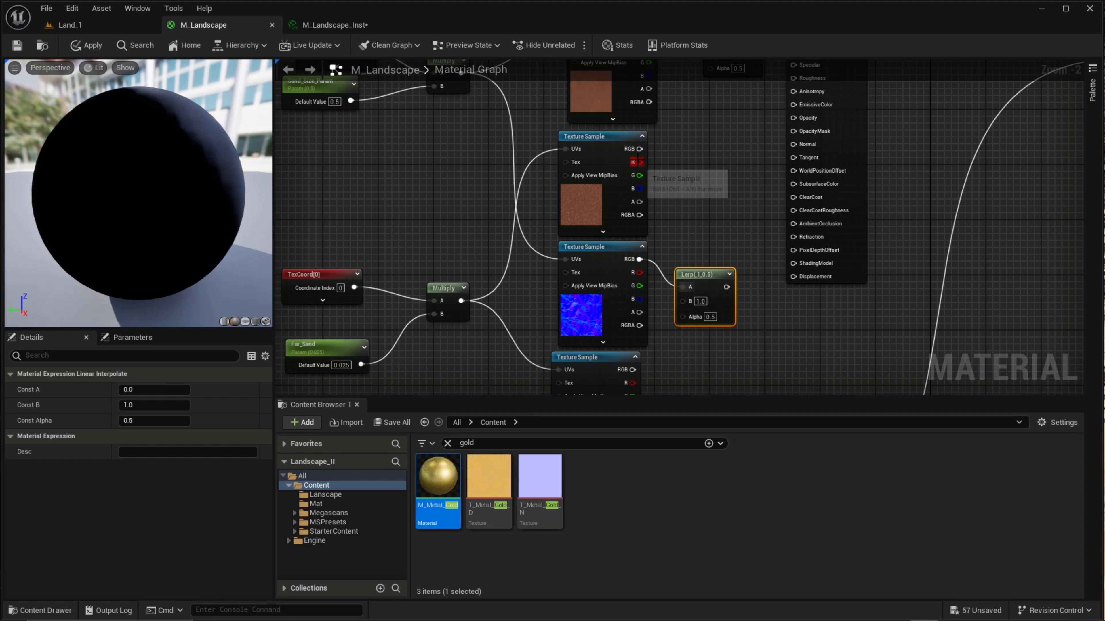
# Connect the second color Texture Sample's RGB to the first Lerp's B input and disconnect the duplicate Lerp's A input
pyautogui.moveTo(639, 149); pyautogui.dragTo(734, 164)
pyautogui.moveTo(725, 164); pyautogui.dragTo(708, 219, button='right')
pyautogui.moveTo(621, 204); pyautogui.dragTo(697, 110)
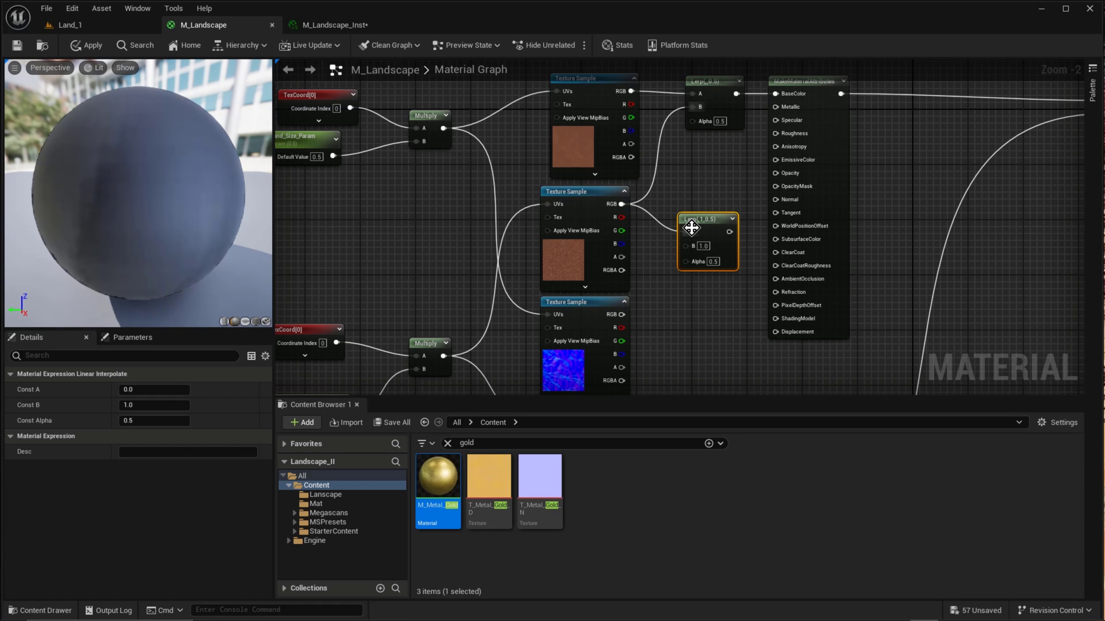
pyautogui.keyDown('alt'); pyautogui.click(684, 234); pyautogui.keyUp('alt')
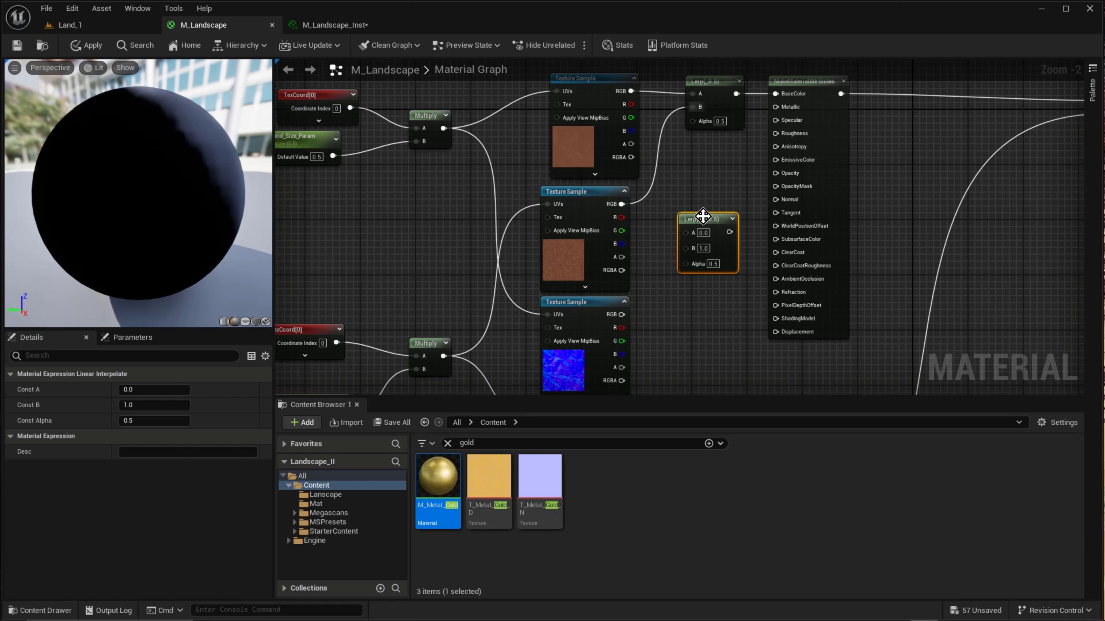
# Place the duplicate Lerp beside the two normal-map samples, feeding the upper sample's RGB into A and the lower one's into B
pyautogui.moveTo(703, 216); pyautogui.dragTo(690, 252)
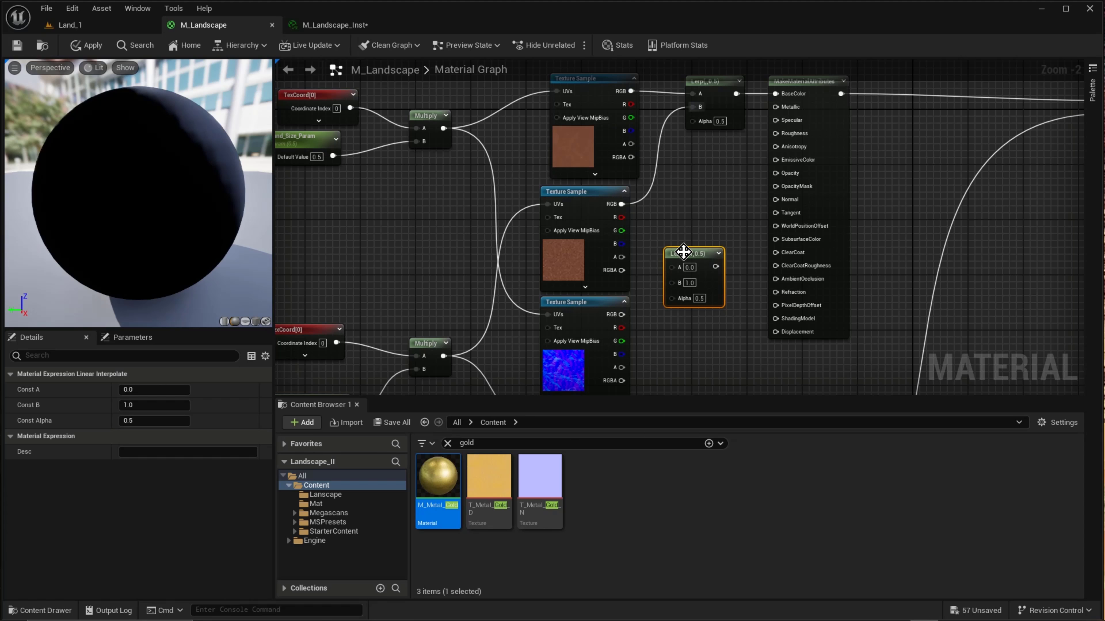
pyautogui.moveTo(686, 320); pyautogui.dragTo(676, 396)
pyautogui.moveTo(704, 319); pyautogui.dragTo(715, 213, button='right')
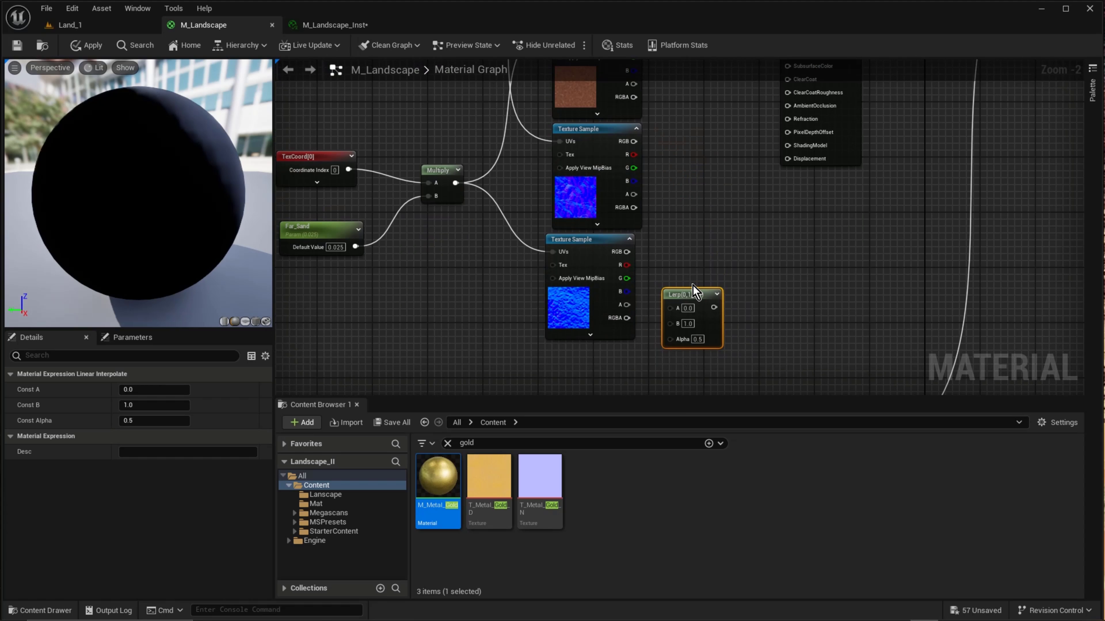
pyautogui.moveTo(694, 291); pyautogui.dragTo(729, 174)
pyautogui.moveTo(634, 141); pyautogui.dragTo(712, 198)
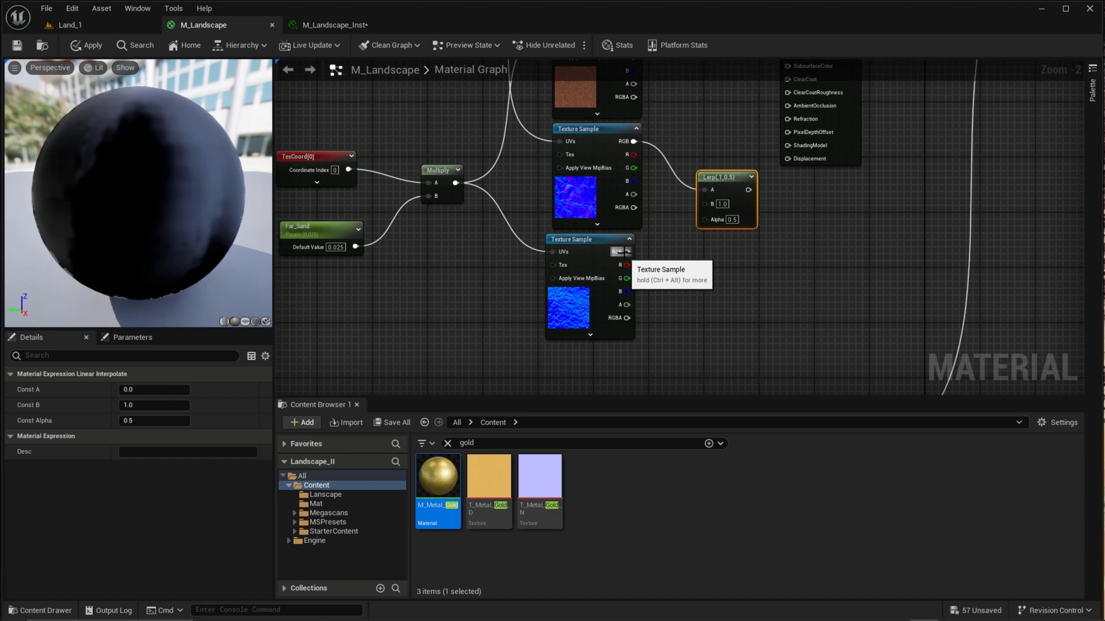
pyautogui.moveTo(627, 251); pyautogui.dragTo(709, 169)
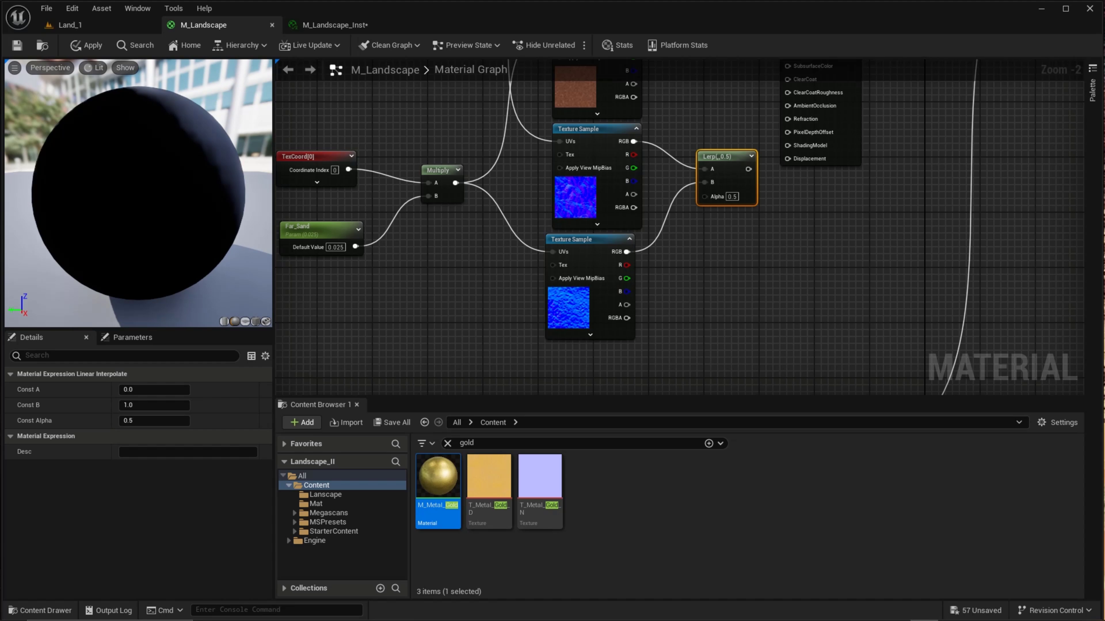
# Move the grass layer's texture node group further down to free space beneath the sand normal-map samples
pyautogui.moveTo(801, 280); pyautogui.dragTo(869, 127, button='right')
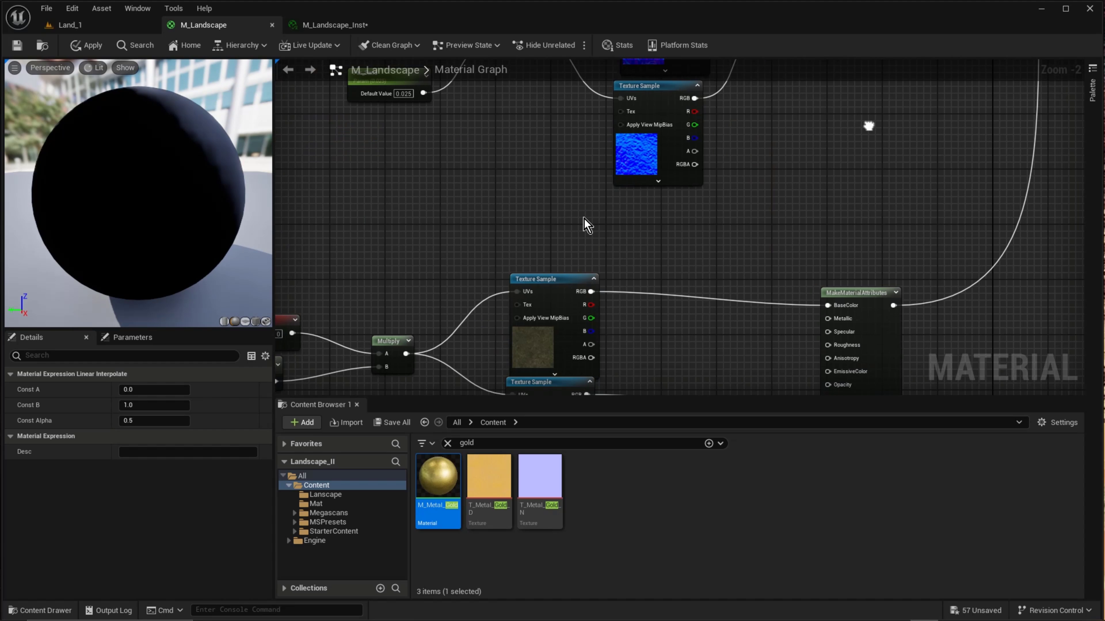
pyautogui.moveTo(568, 235); pyautogui.dragTo(576, 232, button='right')
pyautogui.scroll(-3, 576, 232)
pyautogui.scroll(-1, 576, 231)
pyautogui.moveTo(435, 228); pyautogui.dragTo(739, 390)
pyautogui.moveTo(674, 229); pyautogui.dragTo(665, 336)
pyautogui.scroll(3, 590, 223)
pyautogui.moveTo(605, 190); pyautogui.dragTo(550, 419, button='right')
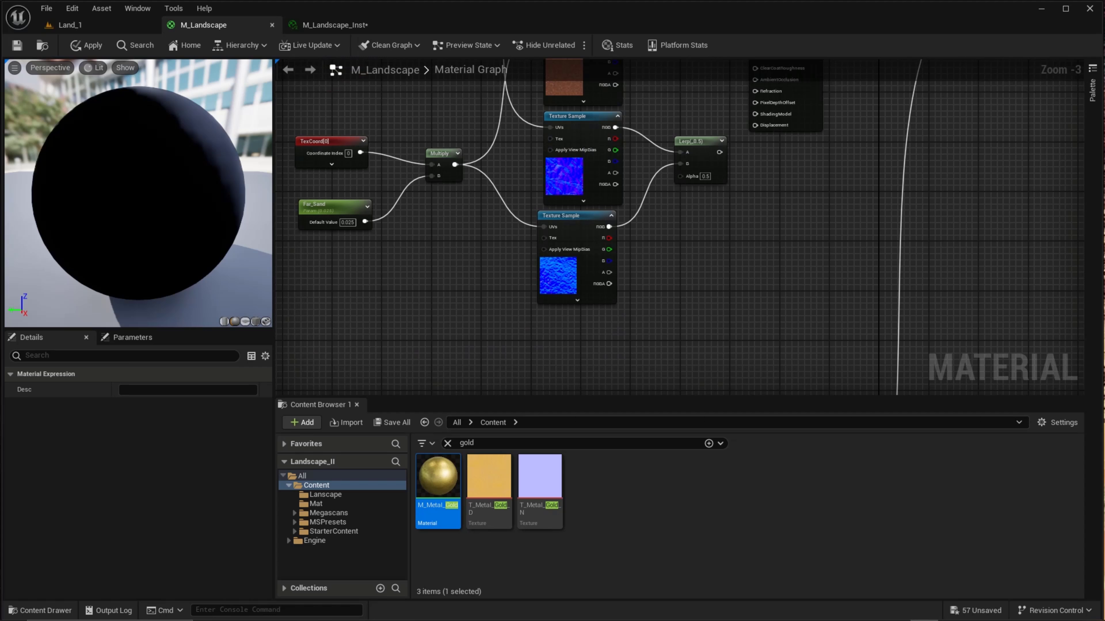
# Add a Distance_Blend node beneath the lower normal-map sample
pyautogui.rightClick(585, 339)
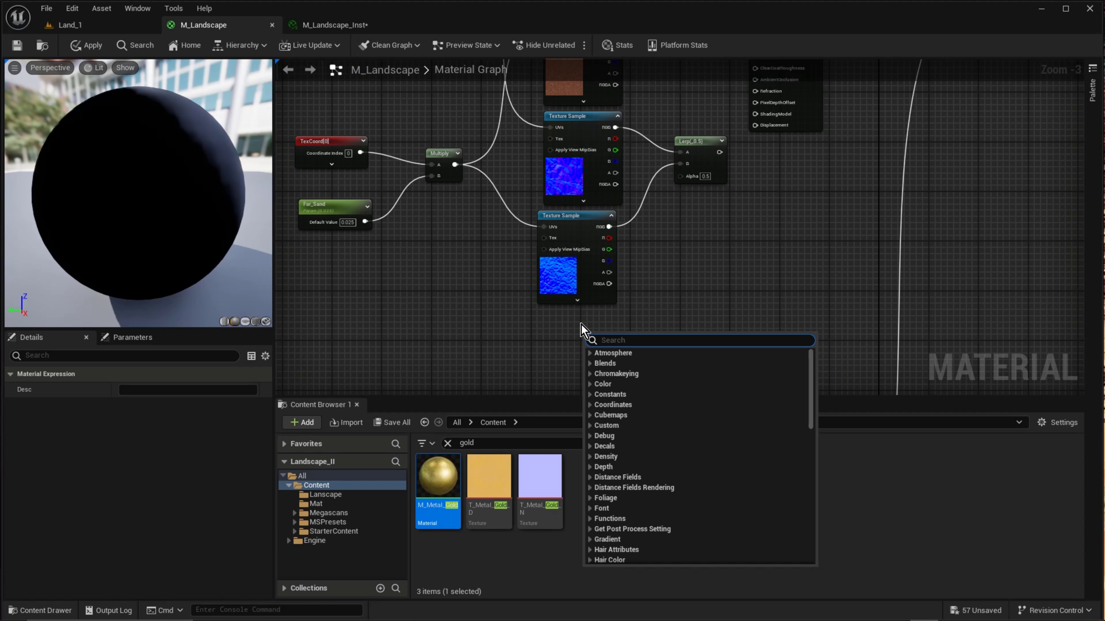
pyautogui.write('dis')
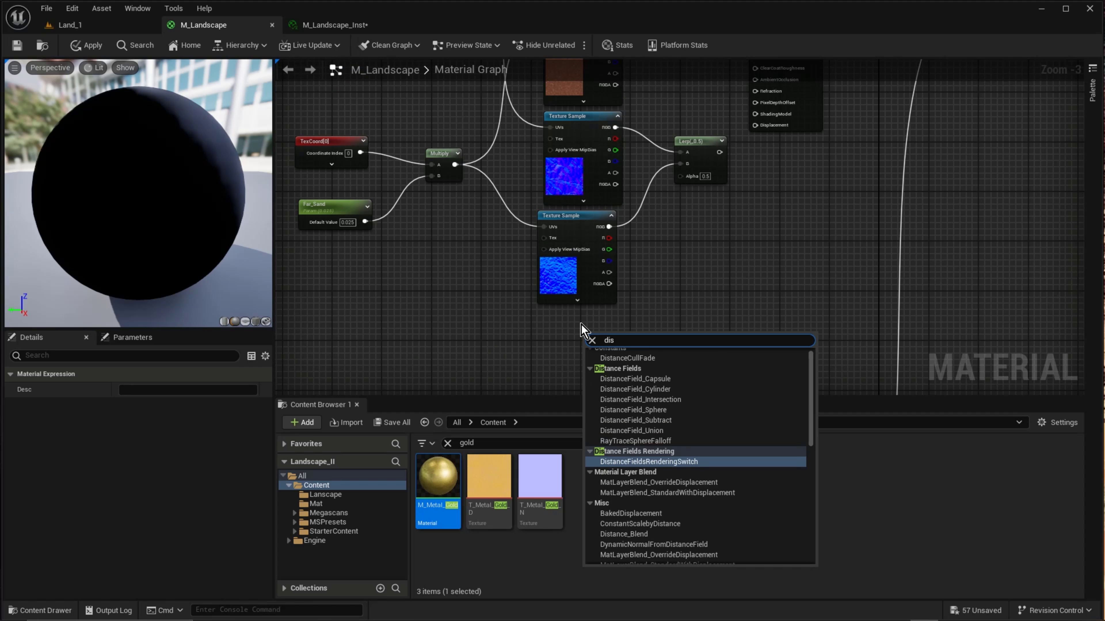
pyautogui.write('tance')
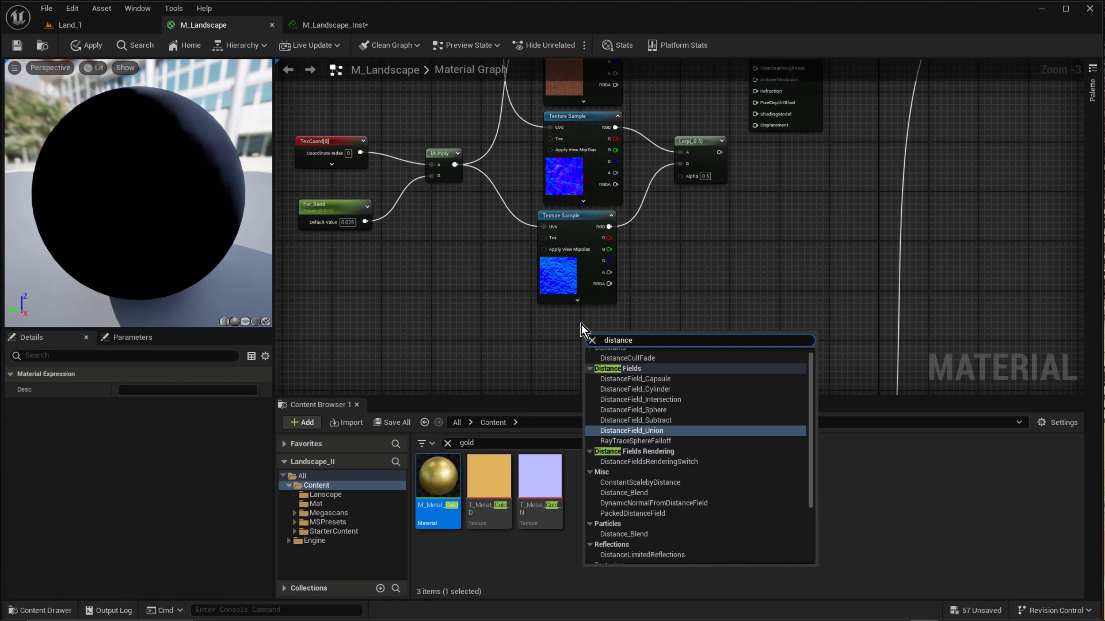
pyautogui.write(' blend')
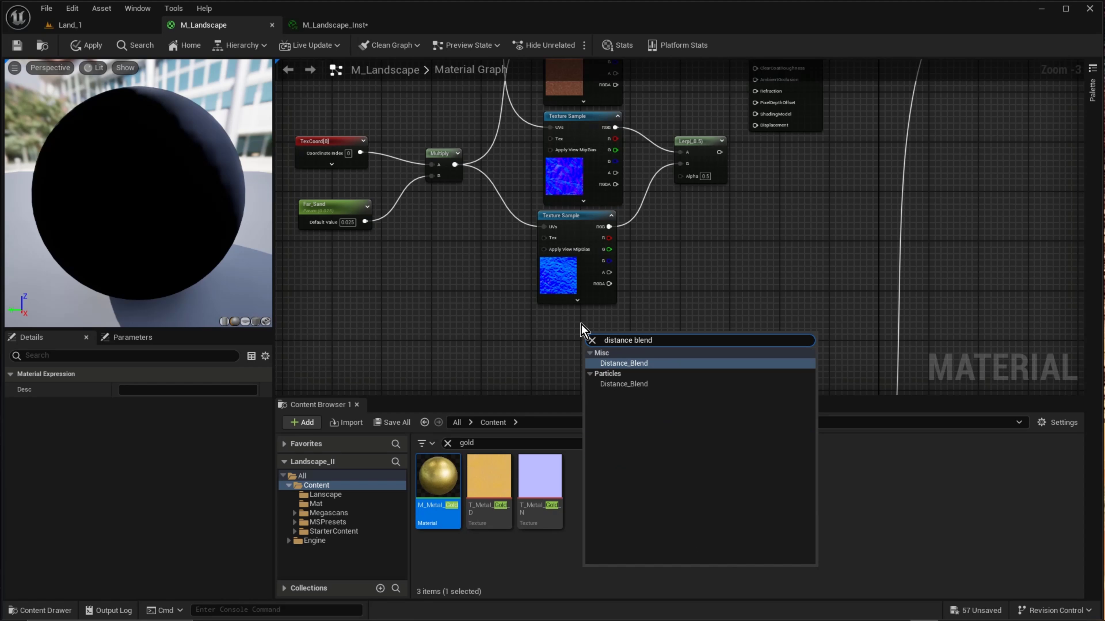
pyautogui.click(632, 364)
pyautogui.moveTo(715, 334); pyautogui.dragTo(763, 327, button='right')
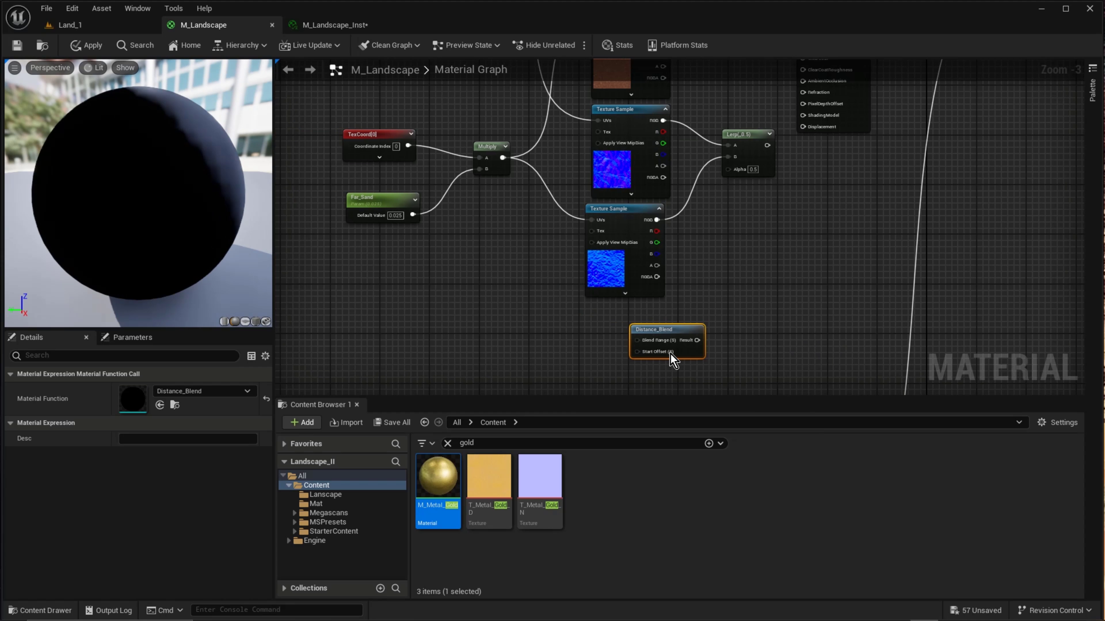
# Promote Distance_Blend's Blend Range (S) and Start Offset (S) inputs to parameters and arrange both parameter nodes beside it
pyautogui.moveTo(626, 340); pyautogui.dragTo(774, 286, button='right')
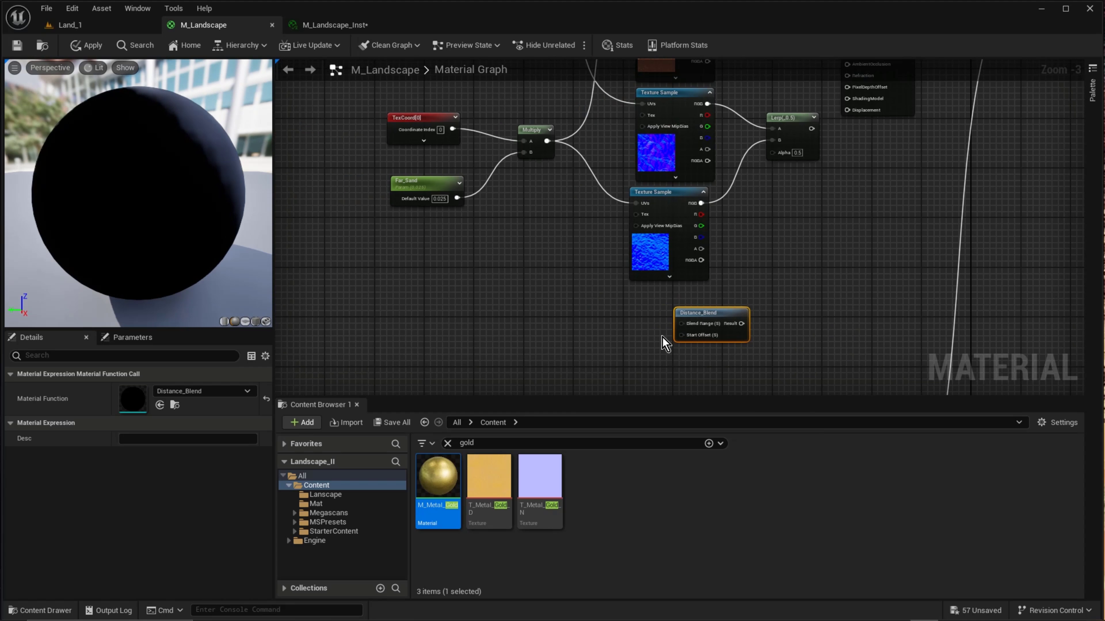
pyautogui.scroll(3, 662, 337)
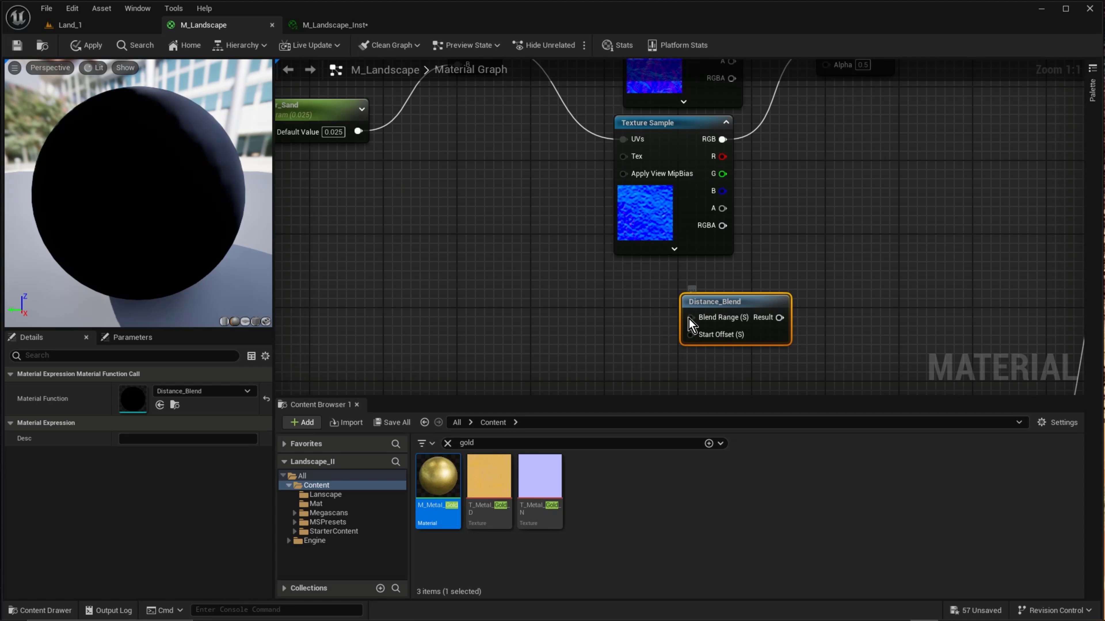
pyautogui.rightClick(689, 319)
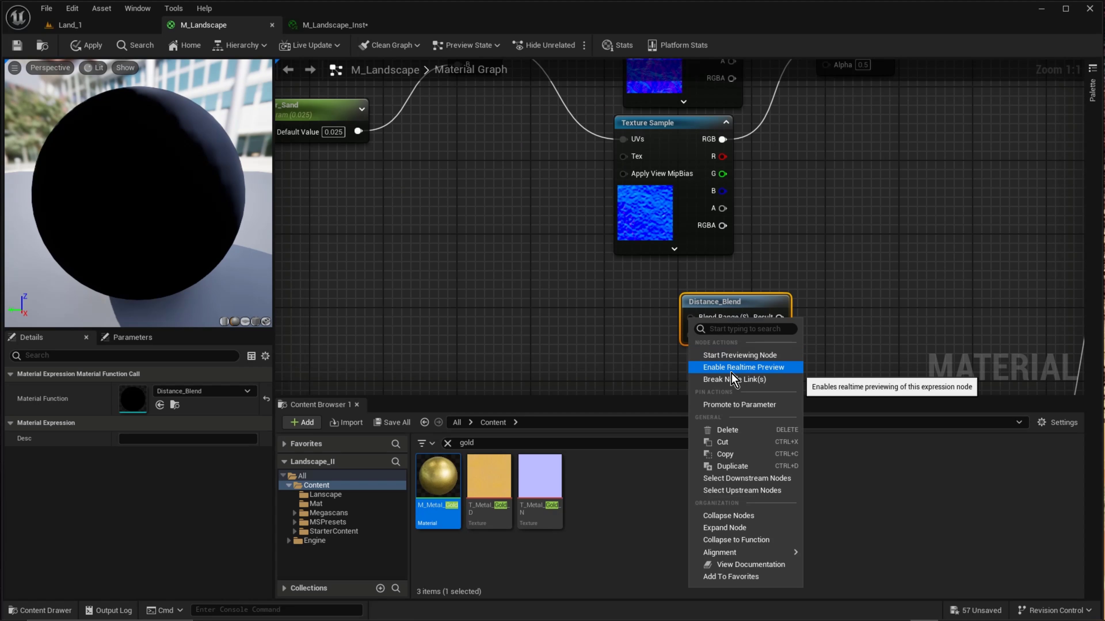
pyautogui.click(768, 408)
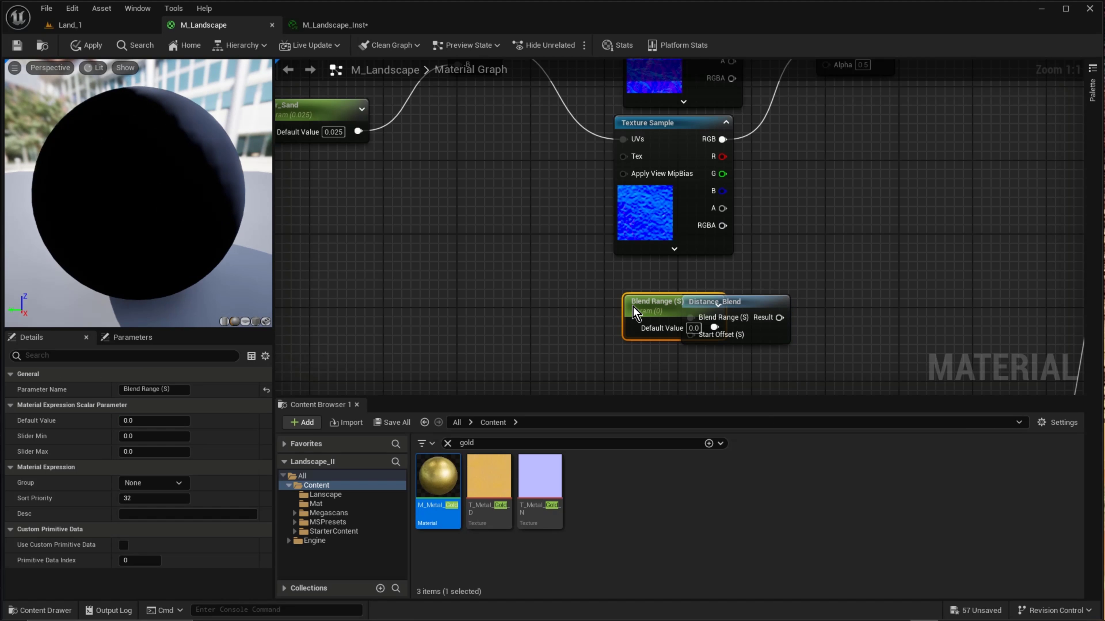
pyautogui.moveTo(633, 306); pyautogui.dragTo(540, 267)
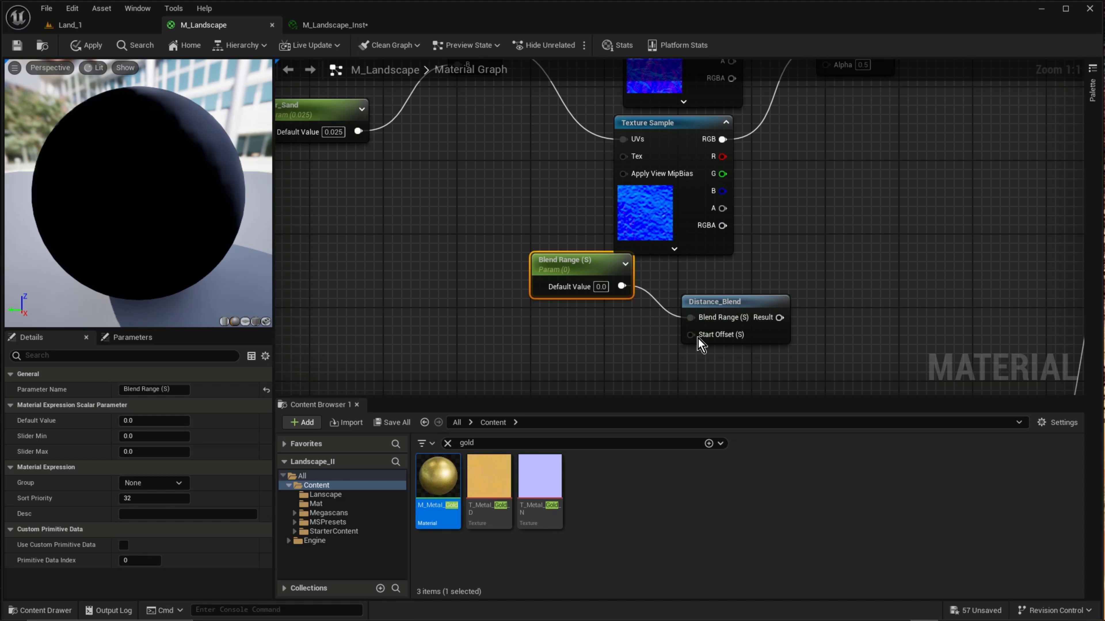
pyautogui.rightClick(690, 335)
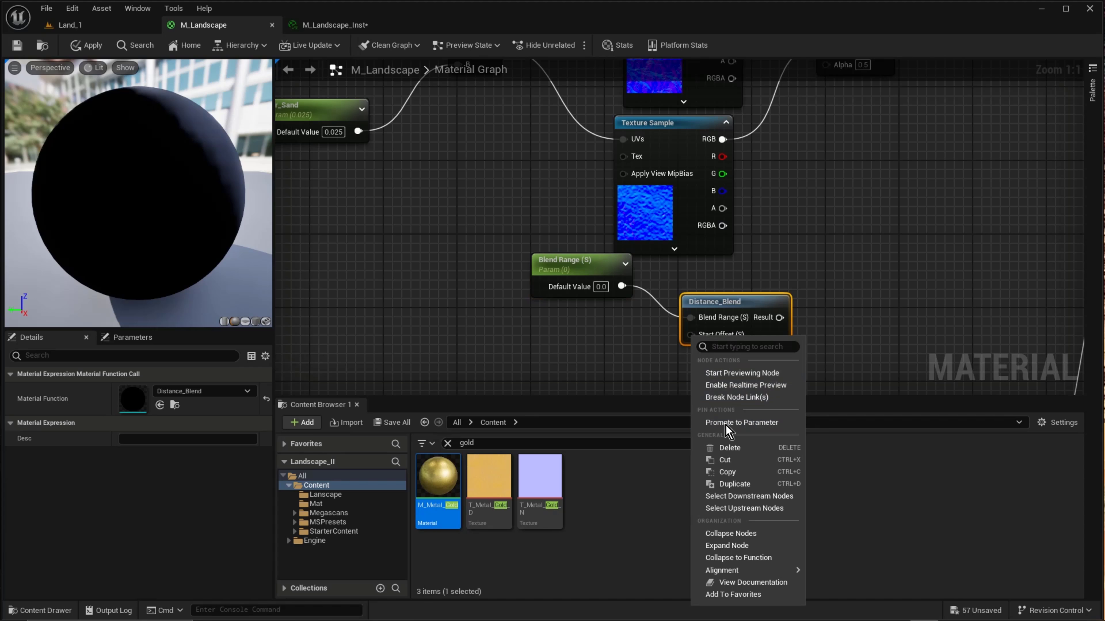
pyautogui.click(741, 423)
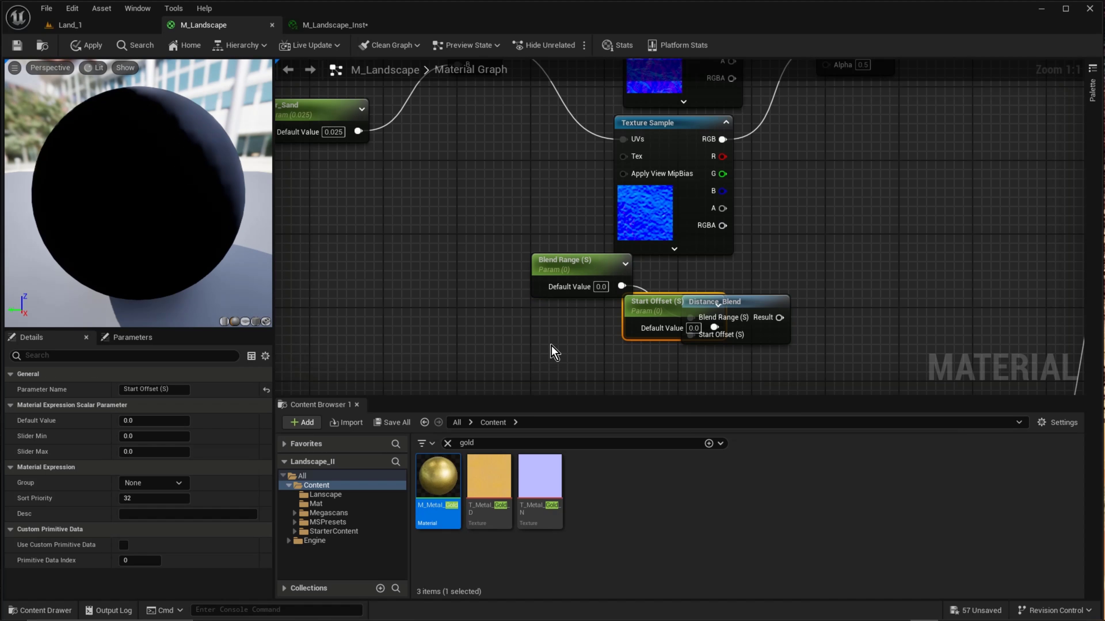
pyautogui.moveTo(633, 317); pyautogui.dragTo(510, 327)
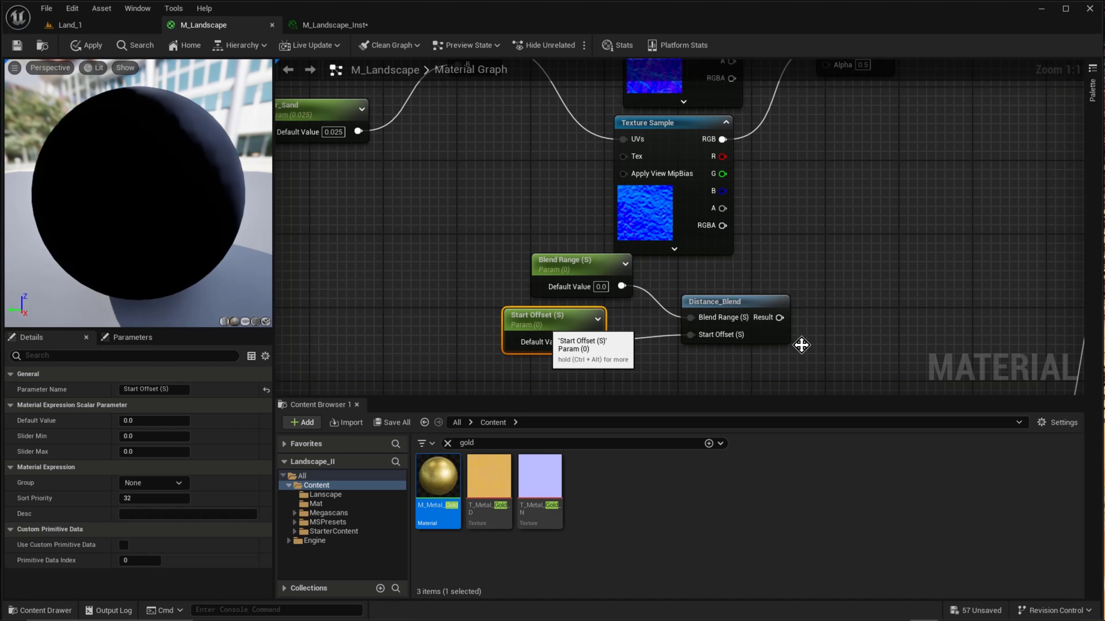
# Move Distance_Blend and its two parameters above the M_Landscape output node and connect its Result to Base Color
pyautogui.scroll(-6, 801, 345)
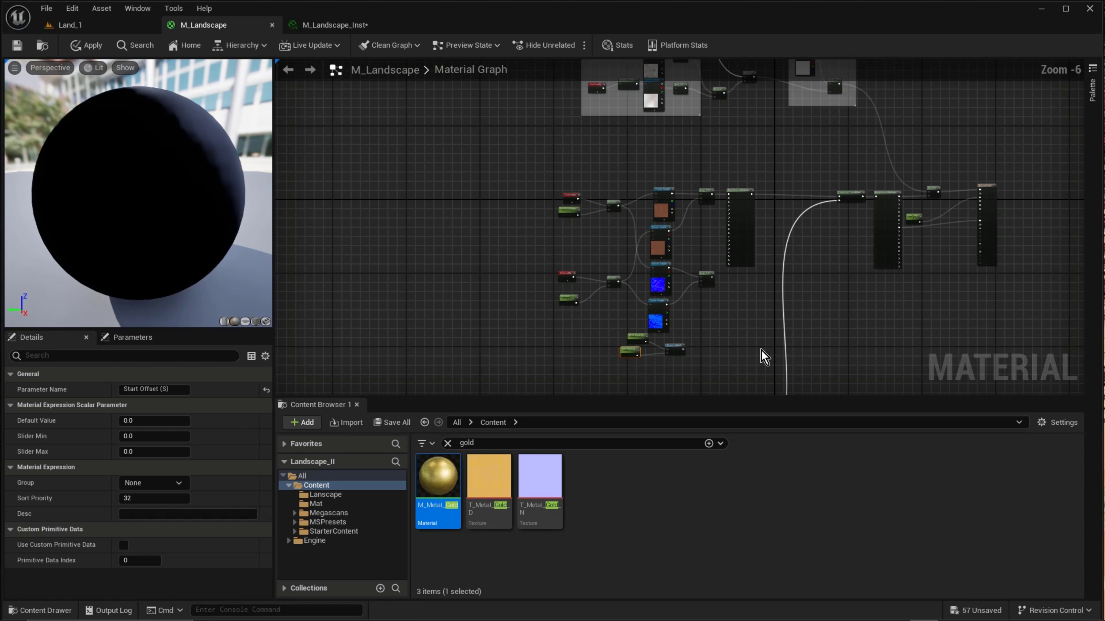
pyautogui.moveTo(715, 366); pyautogui.dragTo(599, 334)
pyautogui.moveTo(718, 357); pyautogui.dragTo(963, 145)
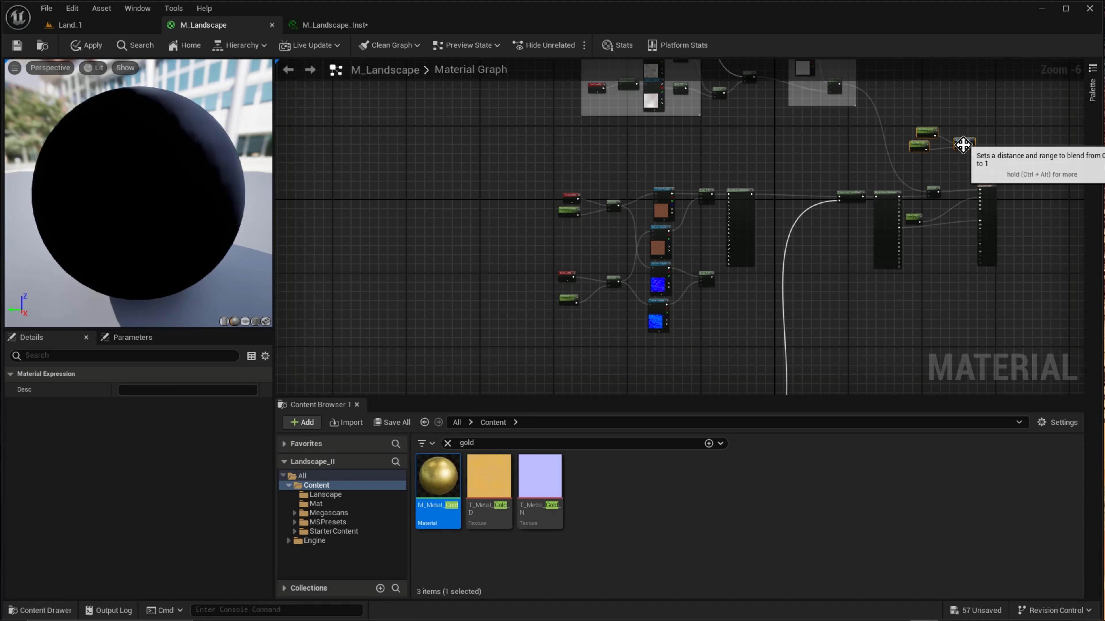
pyautogui.scroll(3, 978, 164)
pyautogui.moveTo(977, 164); pyautogui.dragTo(861, 216, button='right')
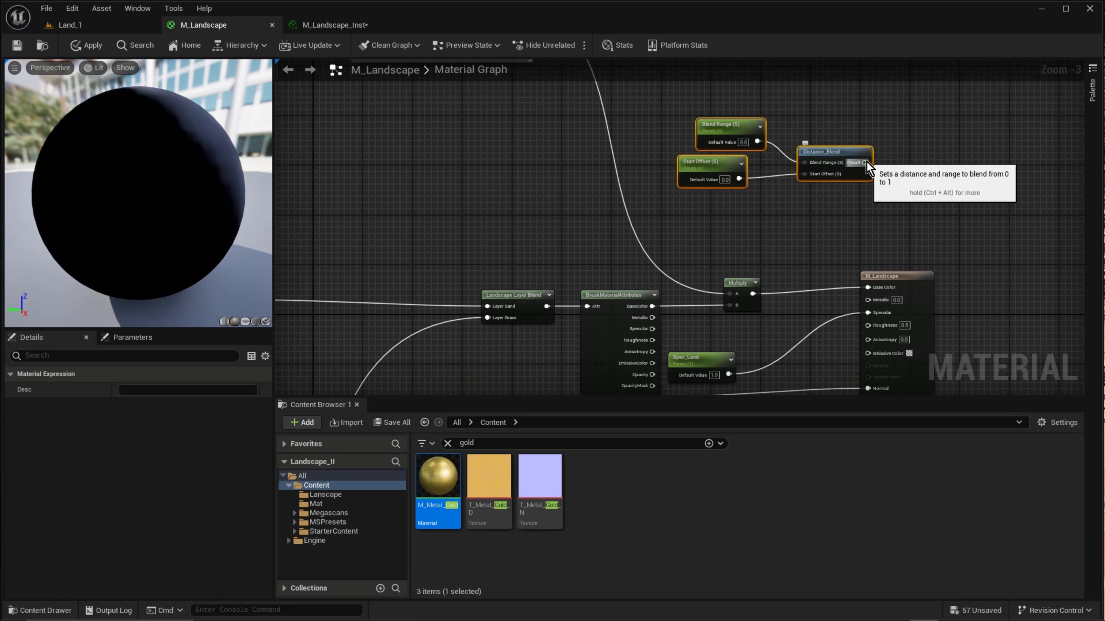
pyautogui.moveTo(864, 163); pyautogui.dragTo(868, 288)
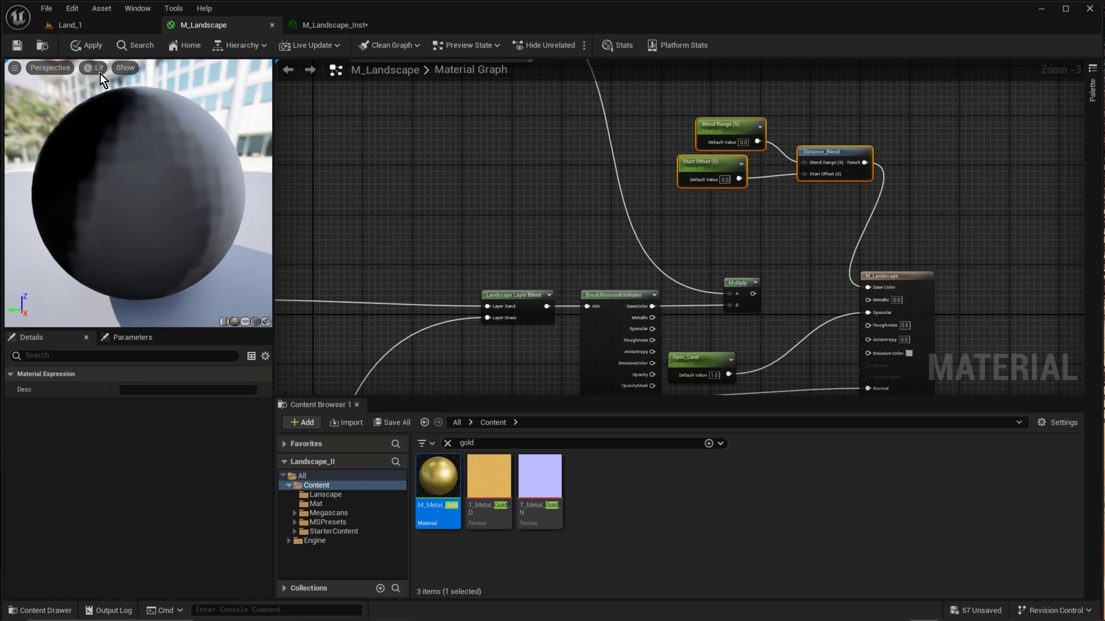
# Apply the M_Landscape material changes and view the landscape in the Land_1 level
pyautogui.click(70, 28)
pyautogui.click(202, 26)
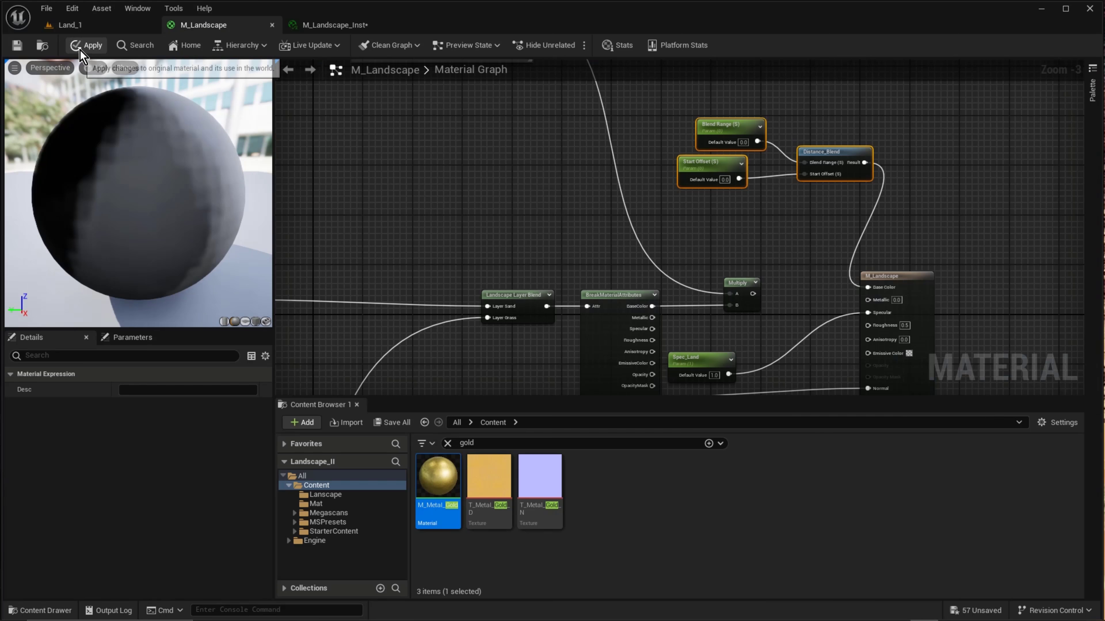
pyautogui.click(82, 47)
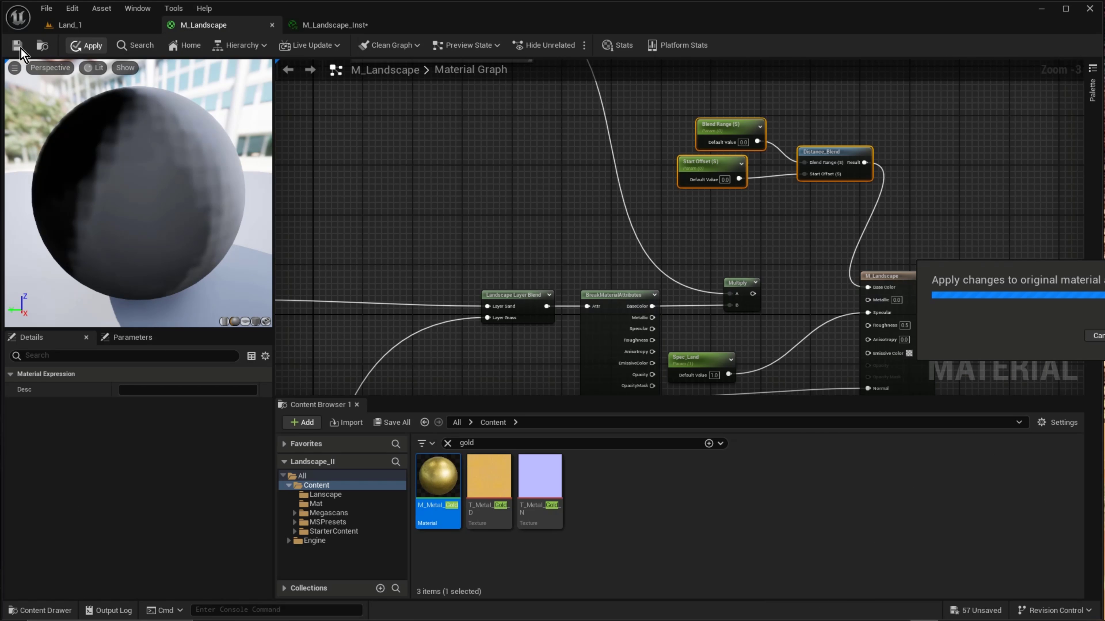
pyautogui.click(107, 27)
pyautogui.moveTo(617, 229); pyautogui.dragTo(452, 226, button='right')
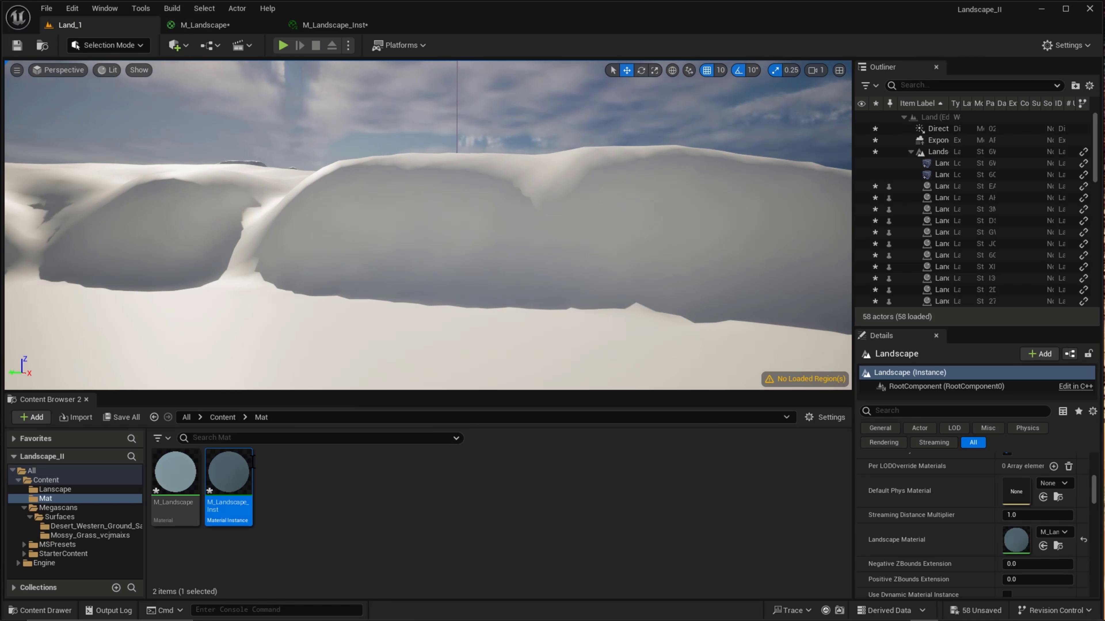
# Open M_Landscape_Inst and enable the Blend Range (S), Far_Sand, Param, Spec_Land and Start Offset (S) parameter overrides
pyautogui.doubleClick(239, 474)
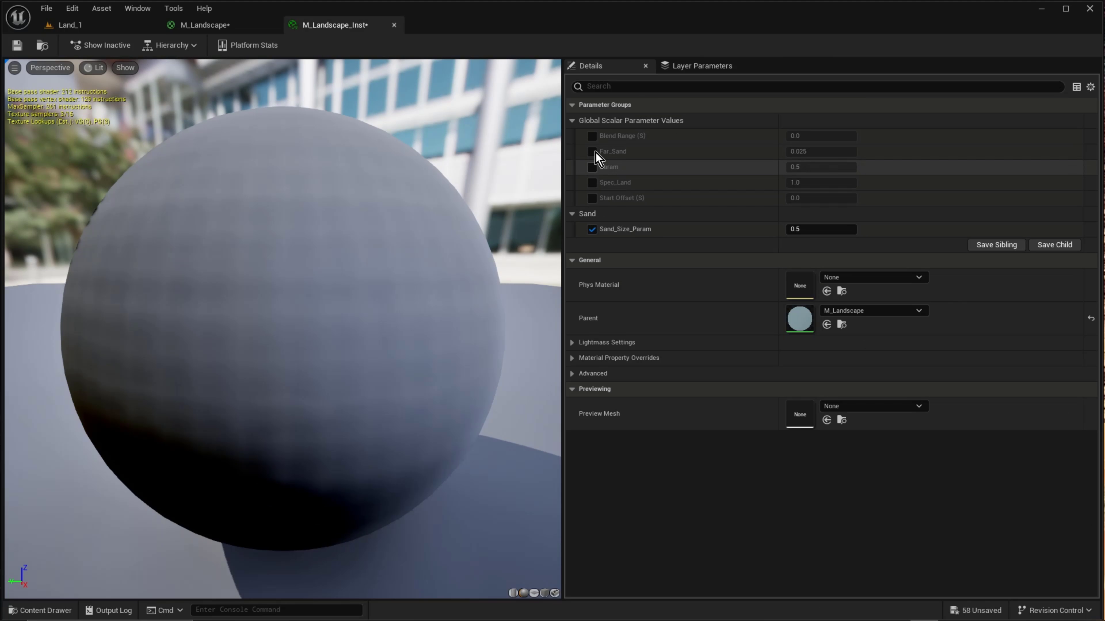
pyautogui.click(592, 136)
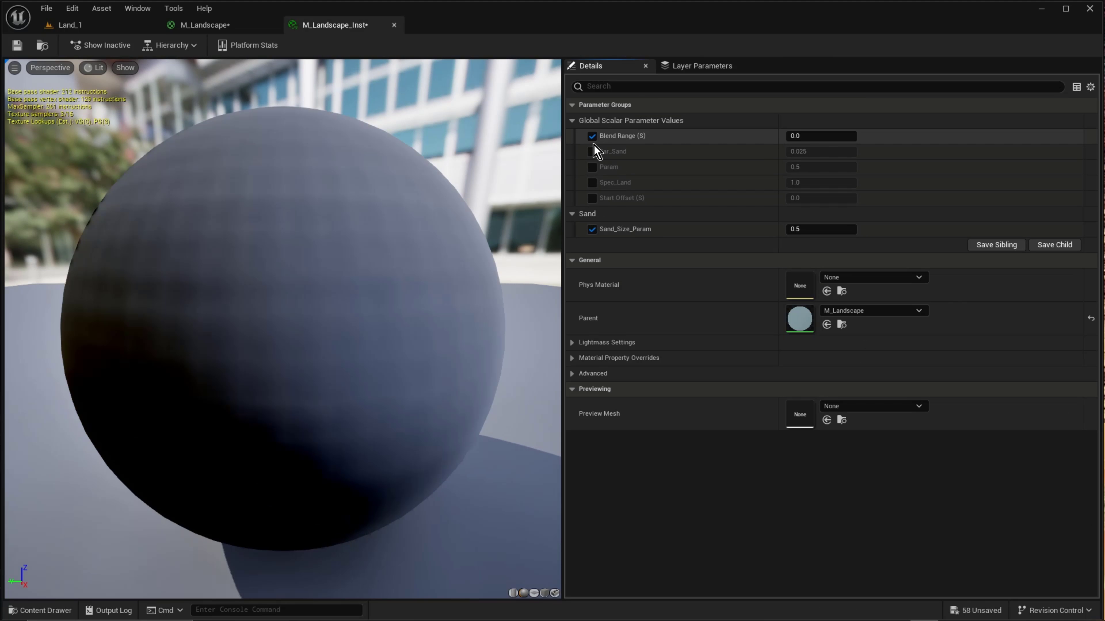
pyautogui.click(592, 151)
pyautogui.click(592, 168)
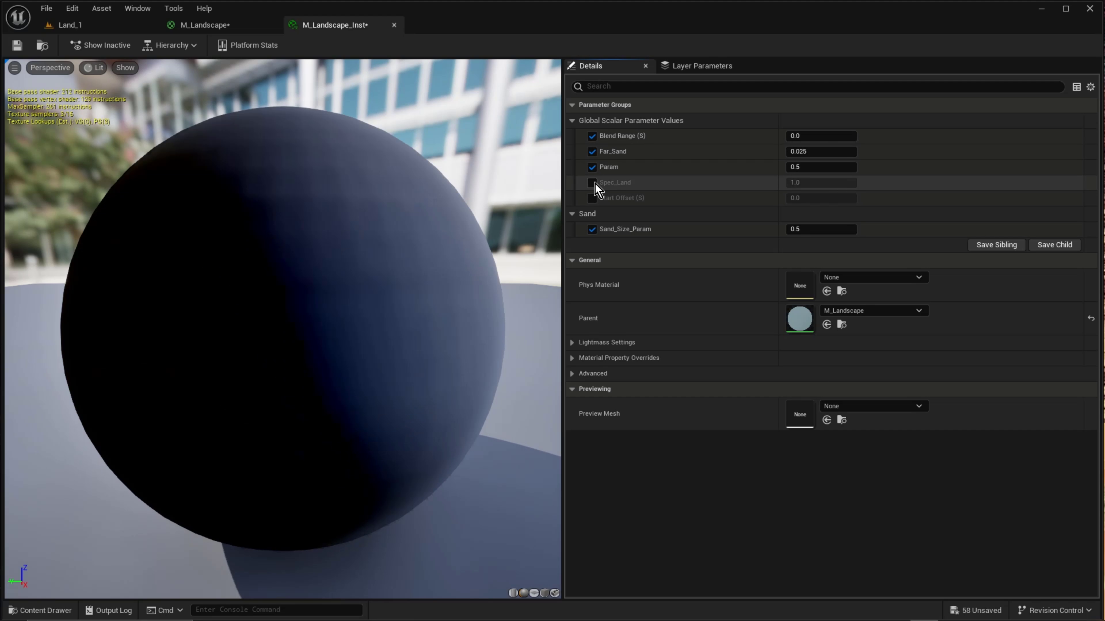
pyautogui.click(593, 182)
pyautogui.click(593, 198)
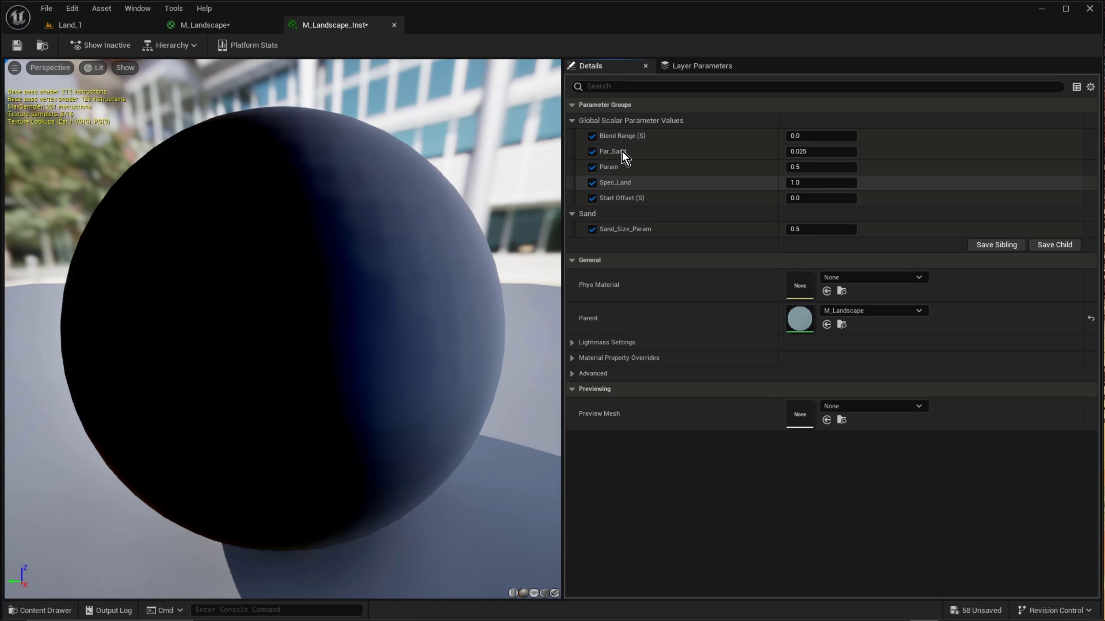
# Float the M_Landscape_Inst editor as a separate window and place it beside the visible Land_1 level view
pyautogui.click(808, 136)
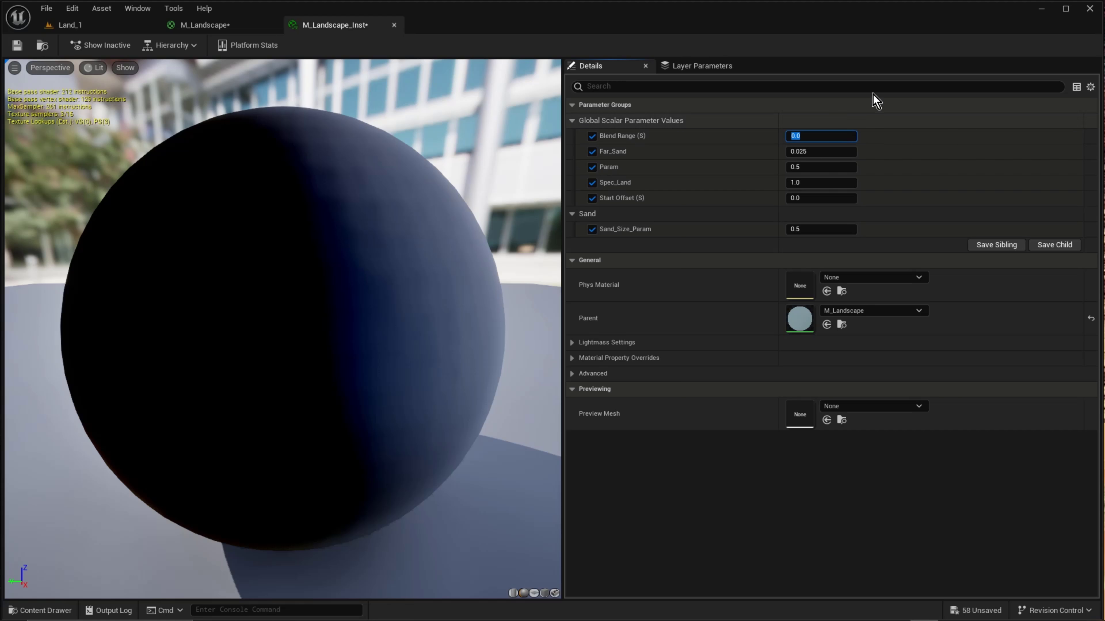
pyautogui.moveTo(357, 21); pyautogui.dragTo(482, 180)
pyautogui.click(71, 25)
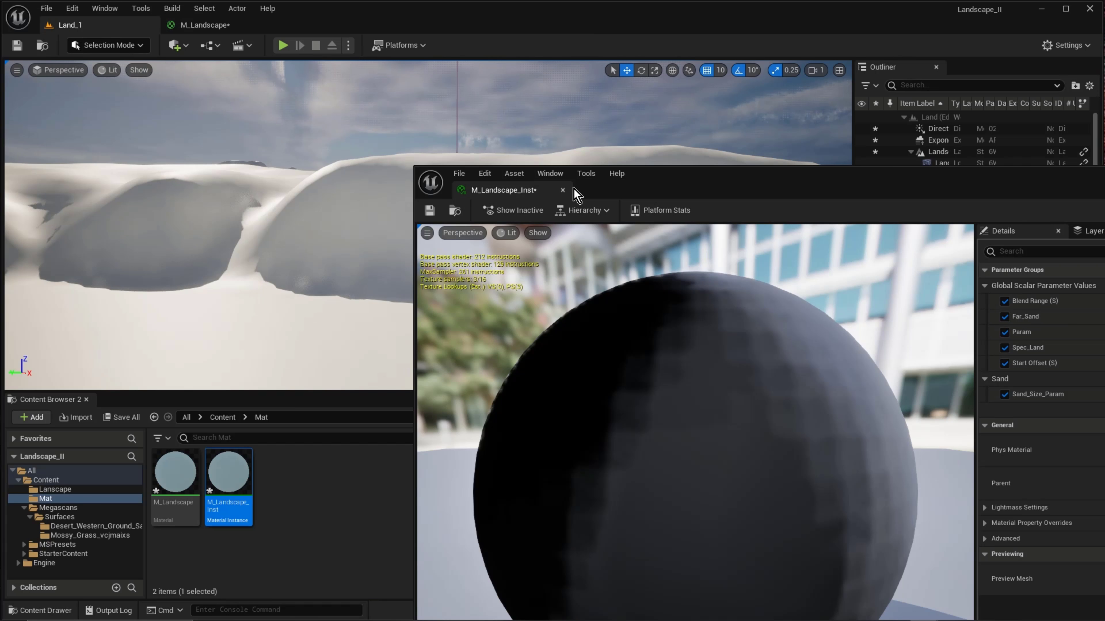
pyautogui.moveTo(905, 170); pyautogui.dragTo(550, 100)
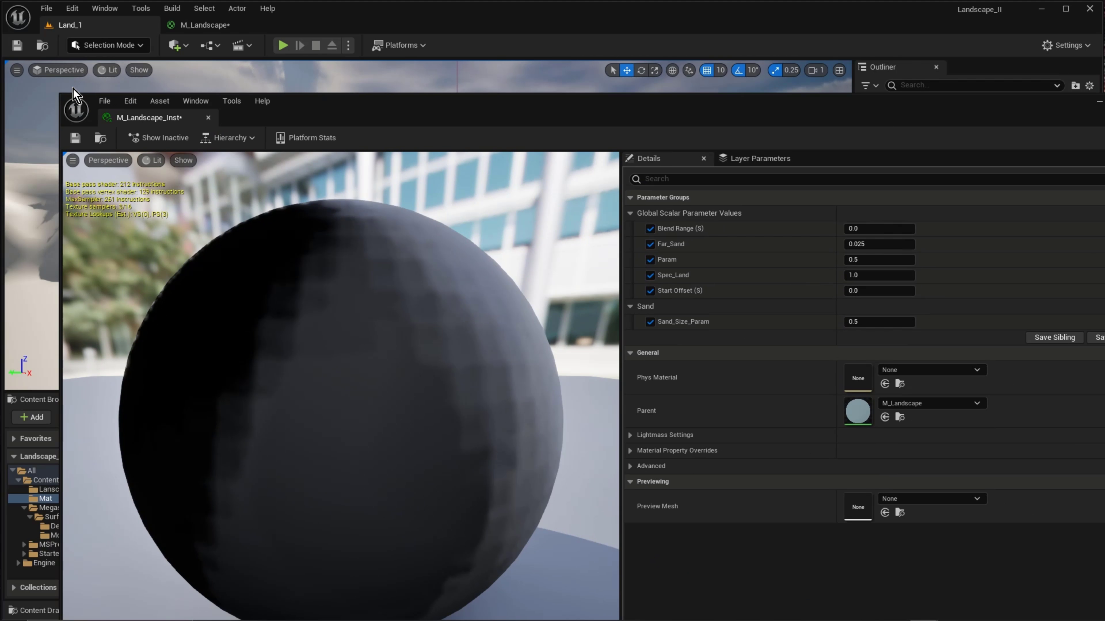
pyautogui.moveTo(56, 93); pyautogui.dragTo(519, 119)
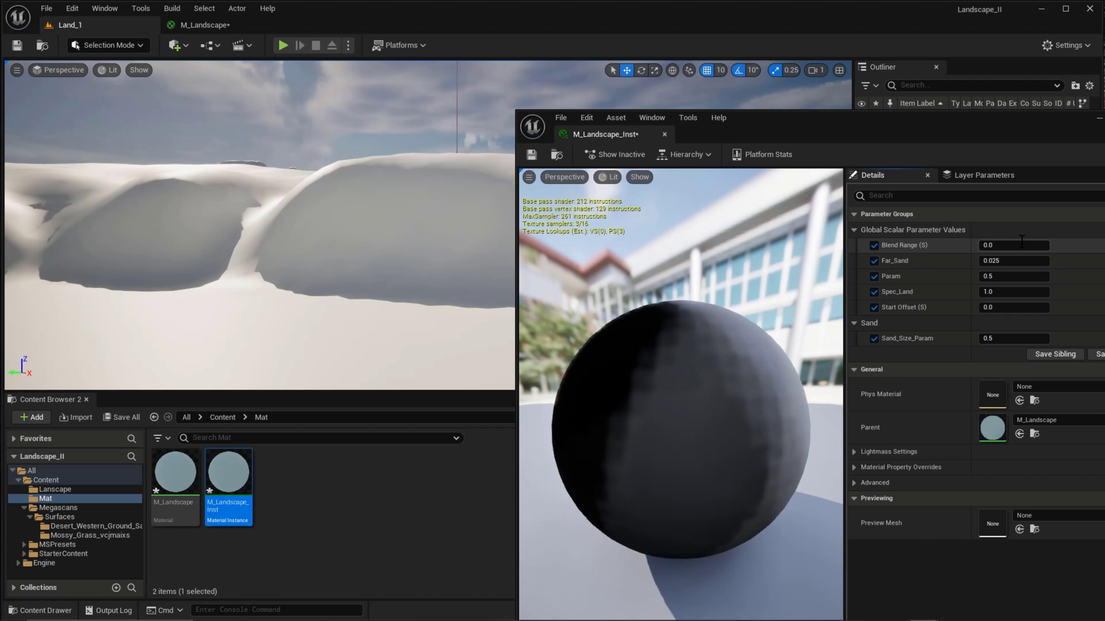
# Set Blend Range (S) to 10000 in M_Landscape_Inst and check the distance blend on the landscape
pyautogui.click(1013, 245)
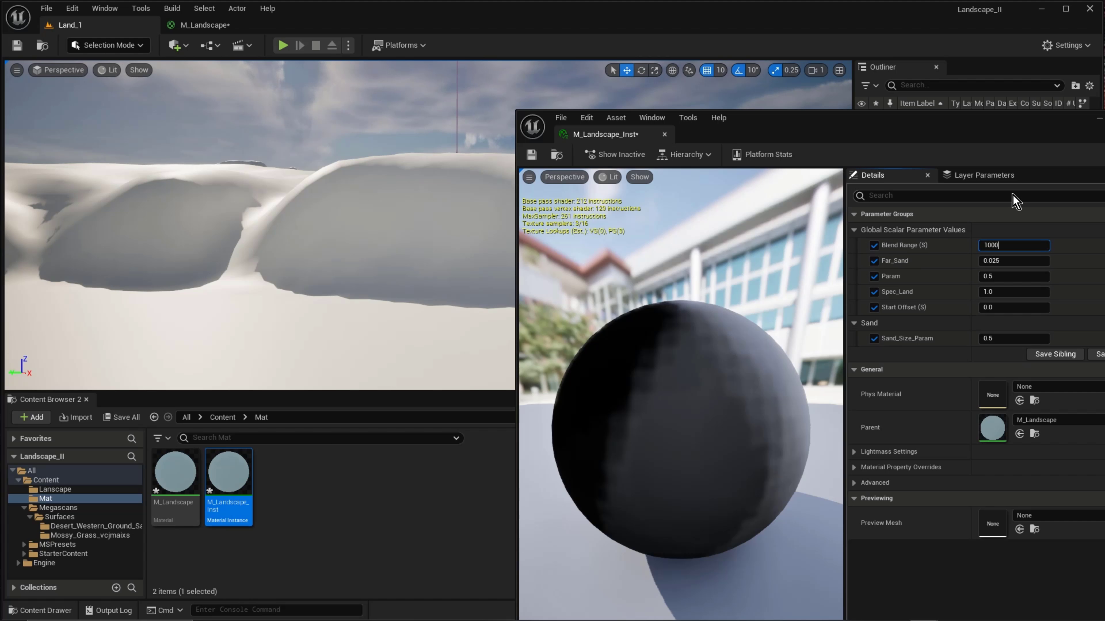
pyautogui.write('10000')
pyautogui.press('Return')
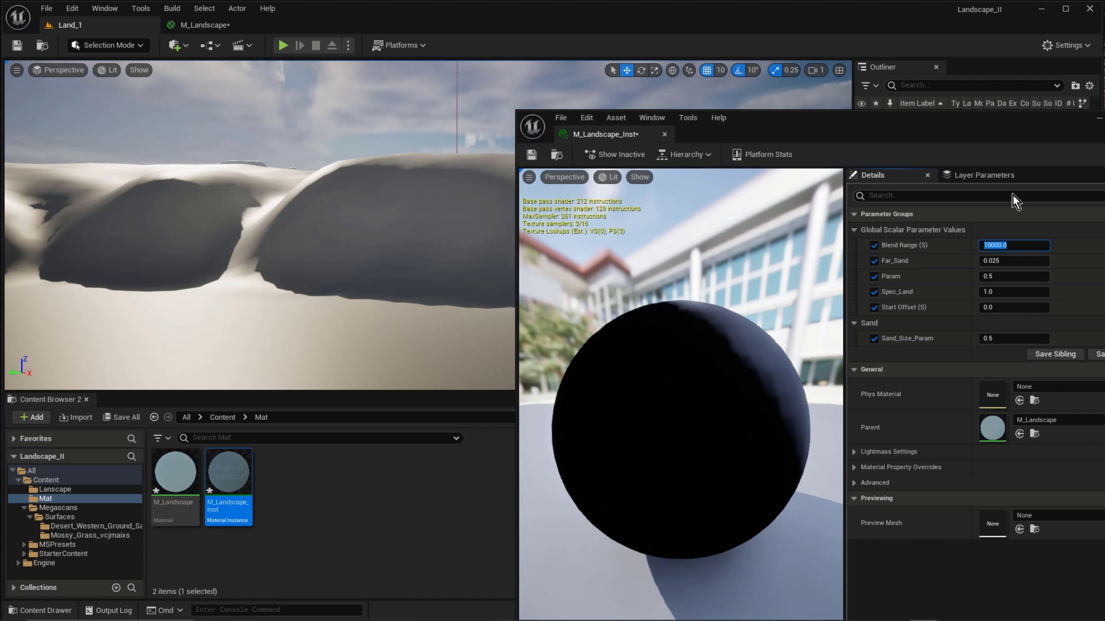
pyautogui.moveTo(309, 234); pyautogui.dragTo(182, 234, button='right')
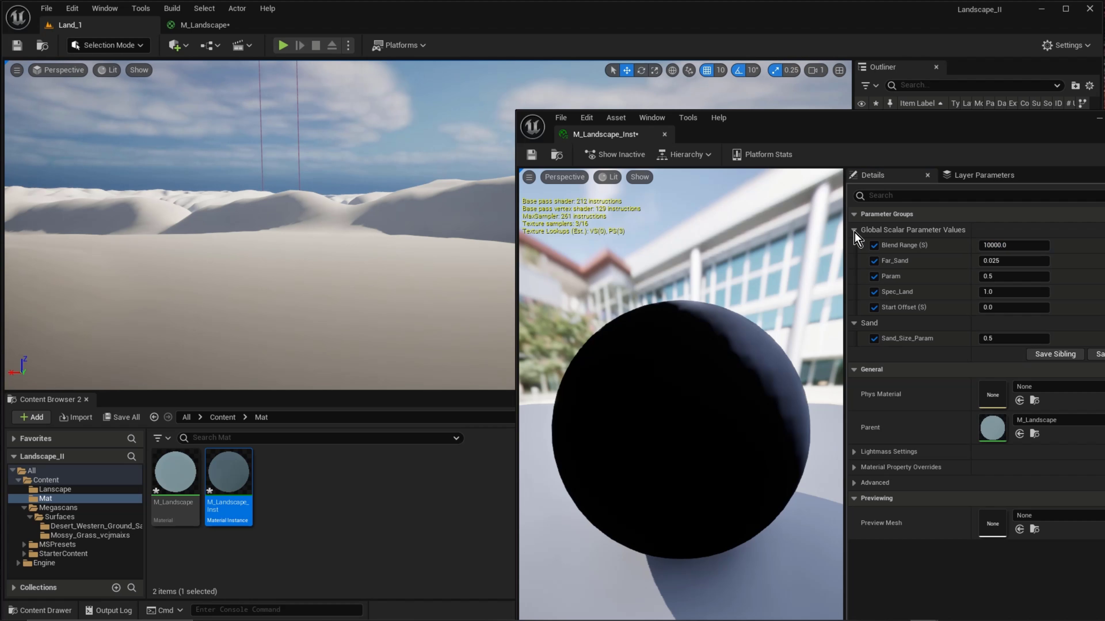
# Try a Start Offset (S) of -2000 in M_Landscape_Inst and check it on the landscape
pyautogui.click(1011, 307)
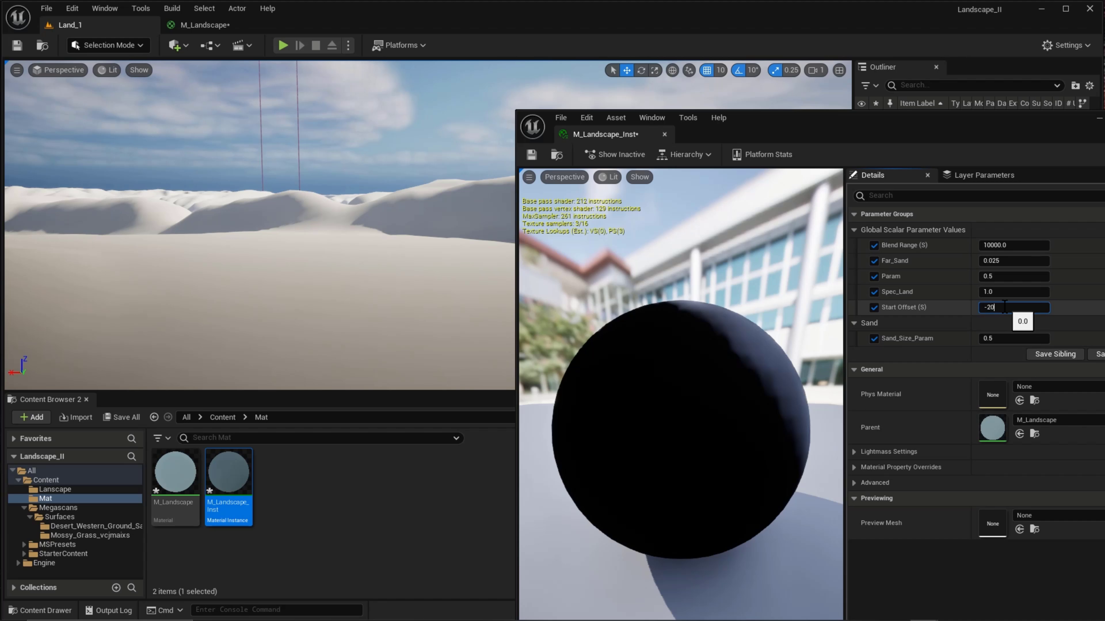
pyautogui.press('Return')
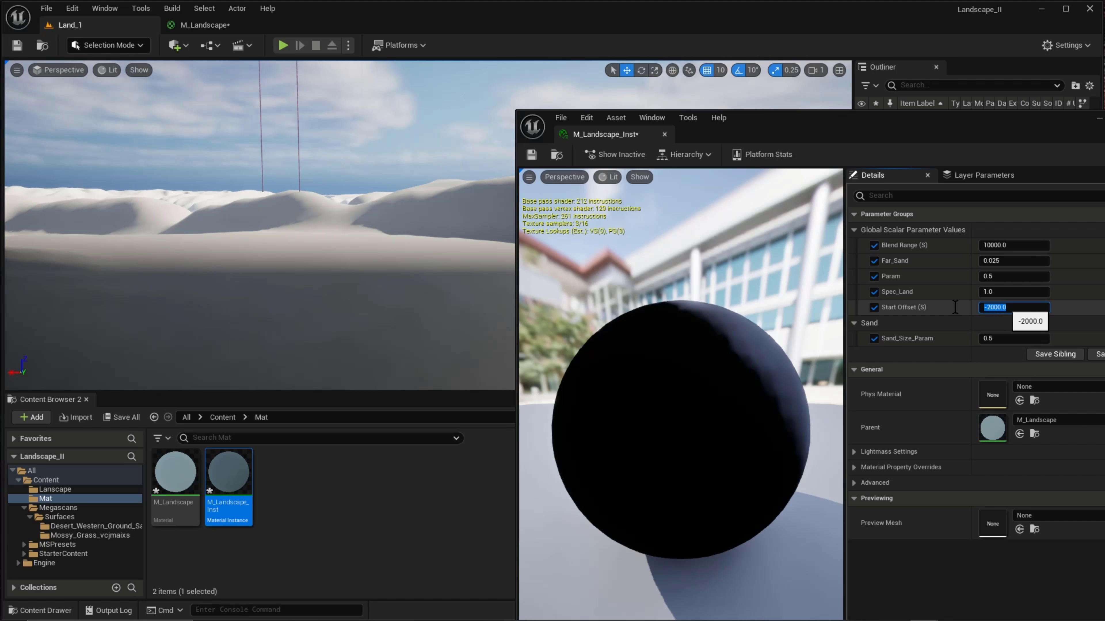
pyautogui.moveTo(365, 300); pyautogui.dragTo(304, 301, button='right')
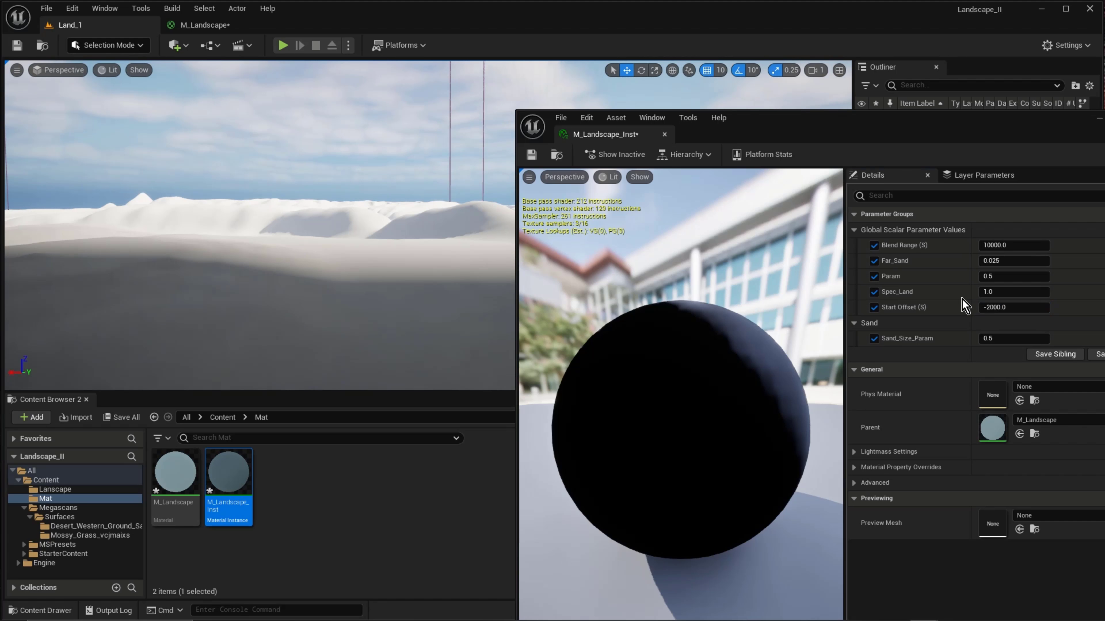
# Set Start Offset (S) to -5000, check the landscape and save M_Landscape_Inst
pyautogui.click(1008, 306)
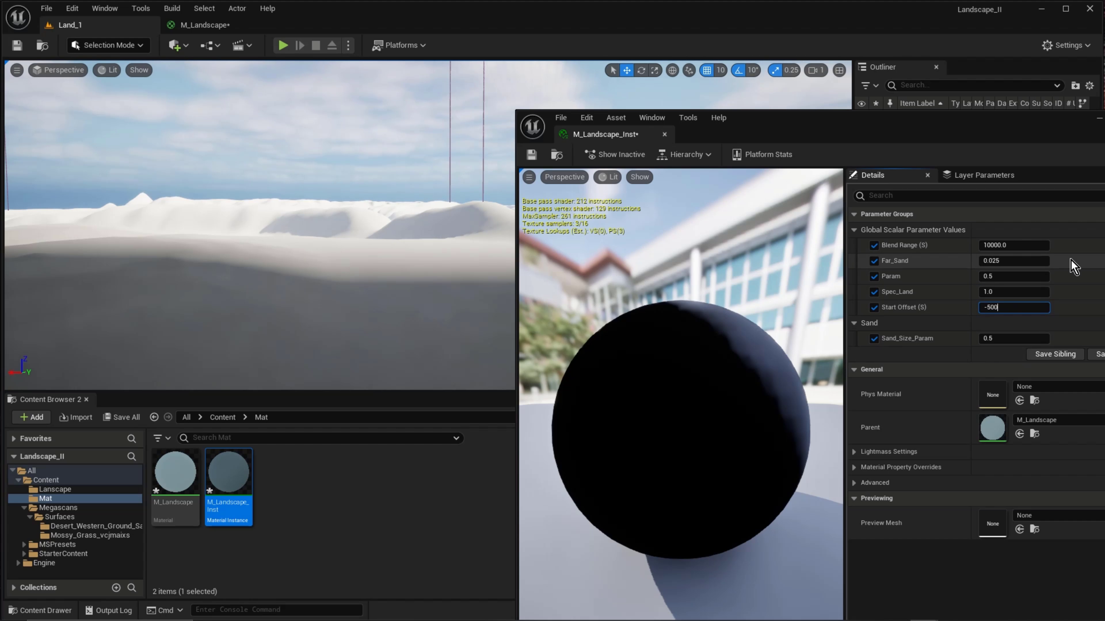
pyautogui.press('Return')
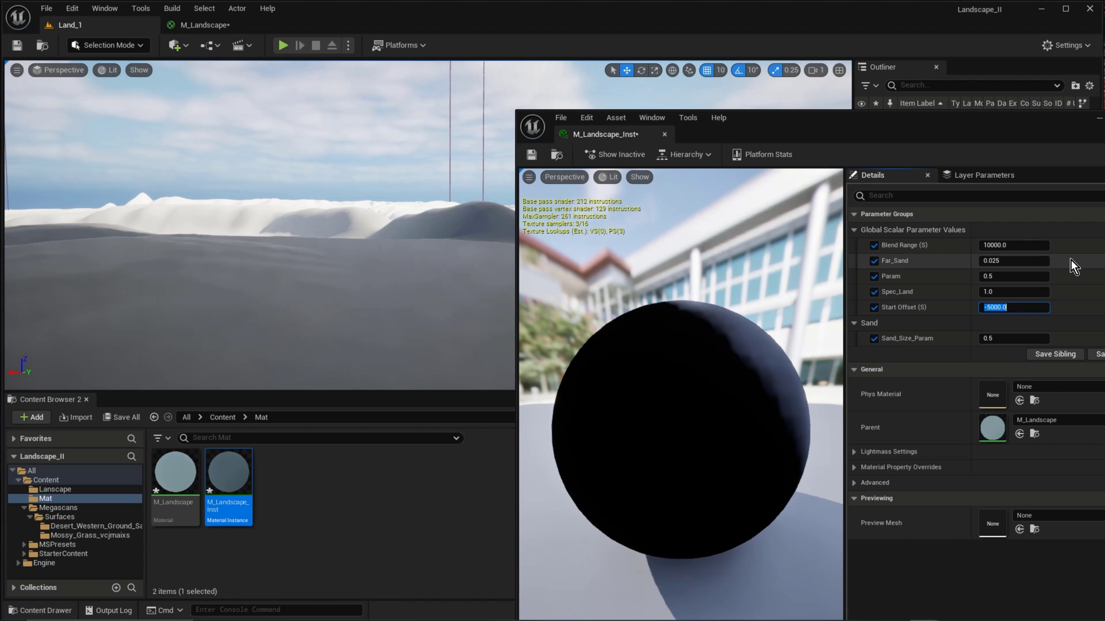
pyautogui.moveTo(281, 213); pyautogui.dragTo(210, 225, button='right')
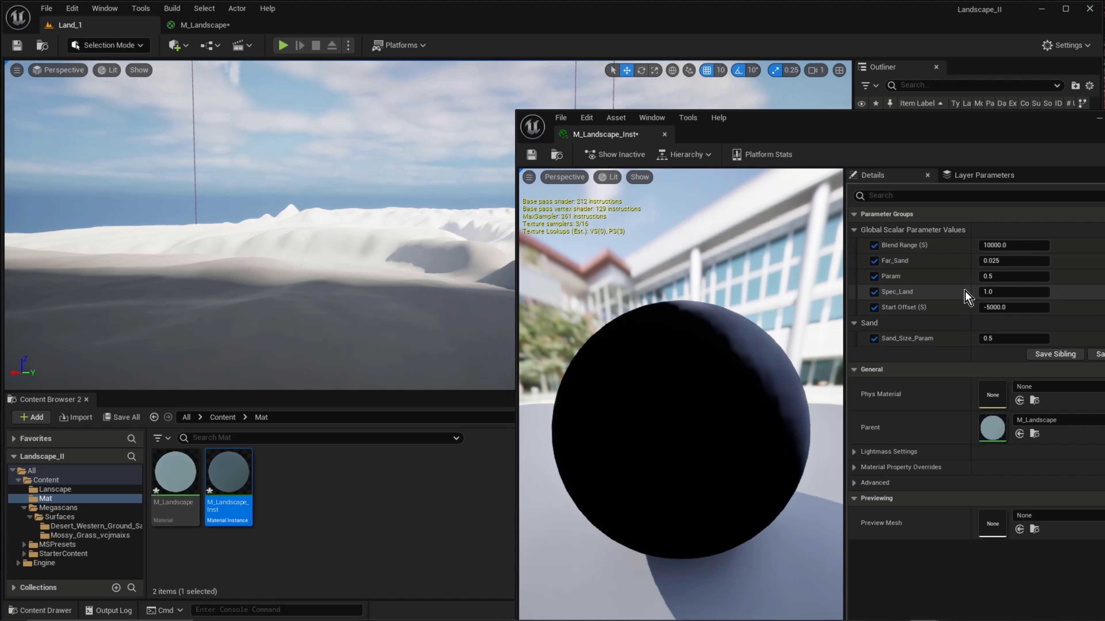
pyautogui.click(531, 154)
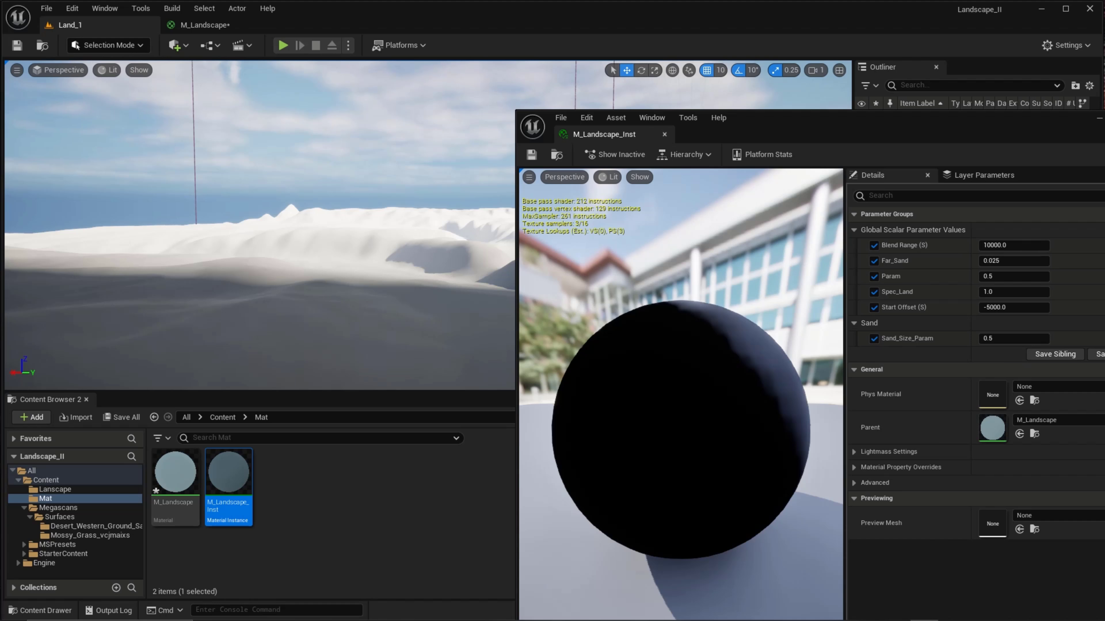
# In the M_Landscape graph, disconnect Distance_Blend's Result from Base Color and connect the Multiply output to Base Color instead
pyautogui.click(198, 26)
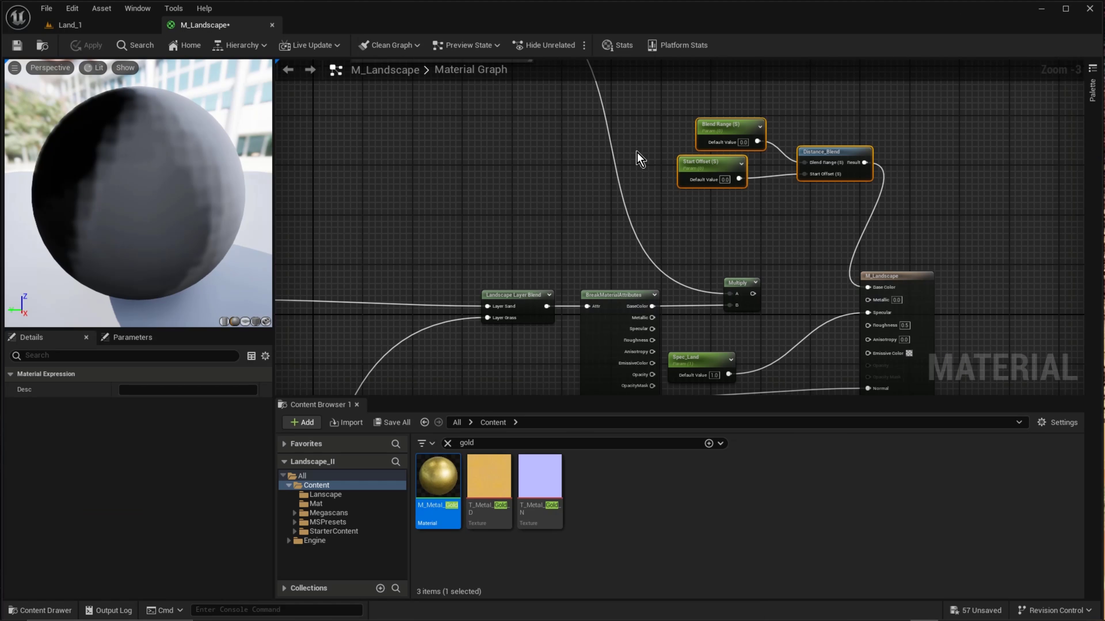
pyautogui.keyDown('alt'); pyautogui.click(865, 163); pyautogui.keyUp('alt')
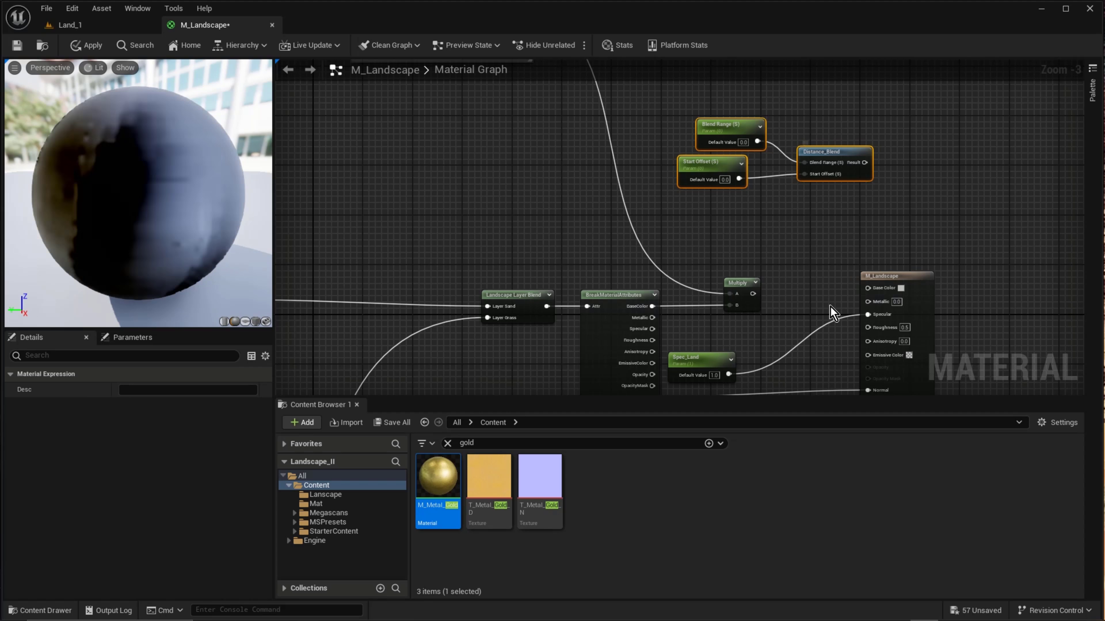
pyautogui.moveTo(753, 293); pyautogui.dragTo(867, 288)
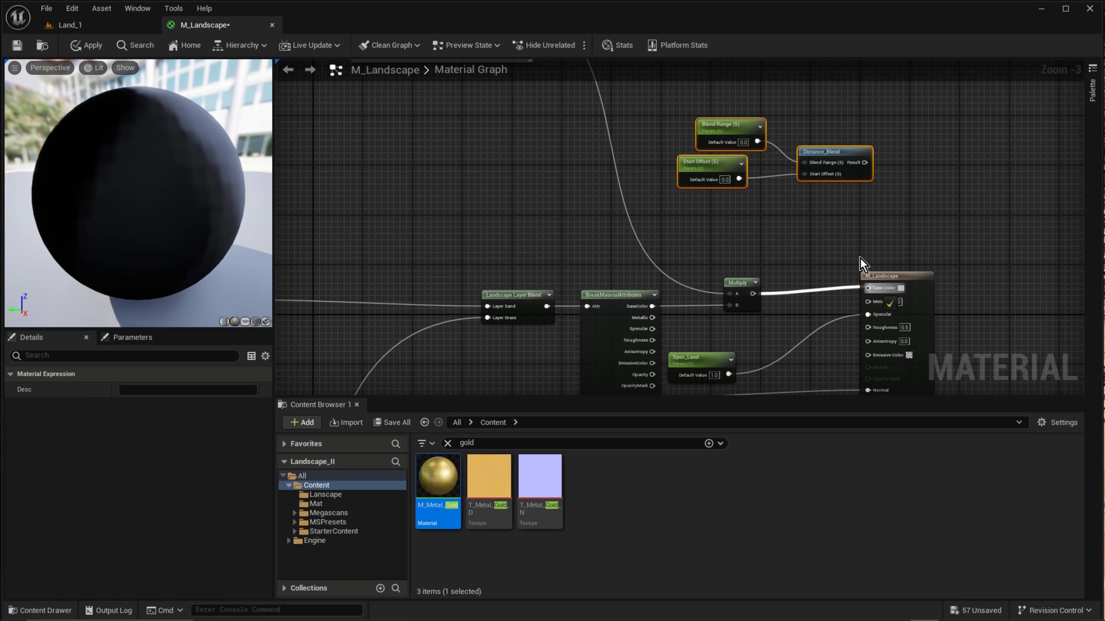
# Move Distance_Blend and its Blend Range (S) and Start Offset (S) parameters below the sand texture samples
pyautogui.moveTo(847, 143); pyautogui.dragTo(999, 139, button='right')
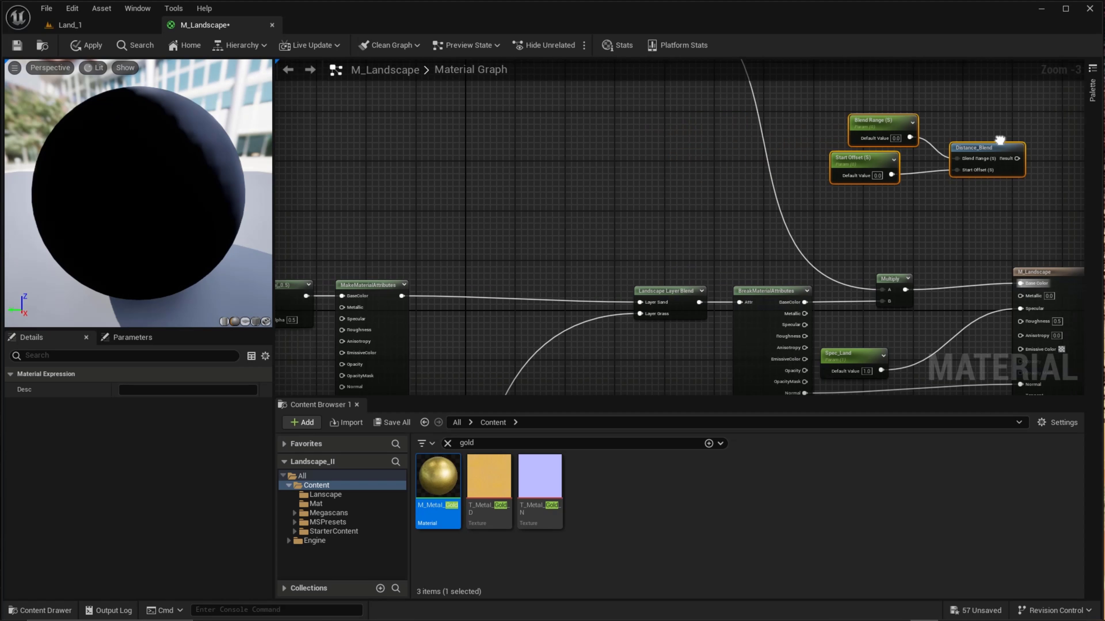
pyautogui.scroll(-4, 999, 147)
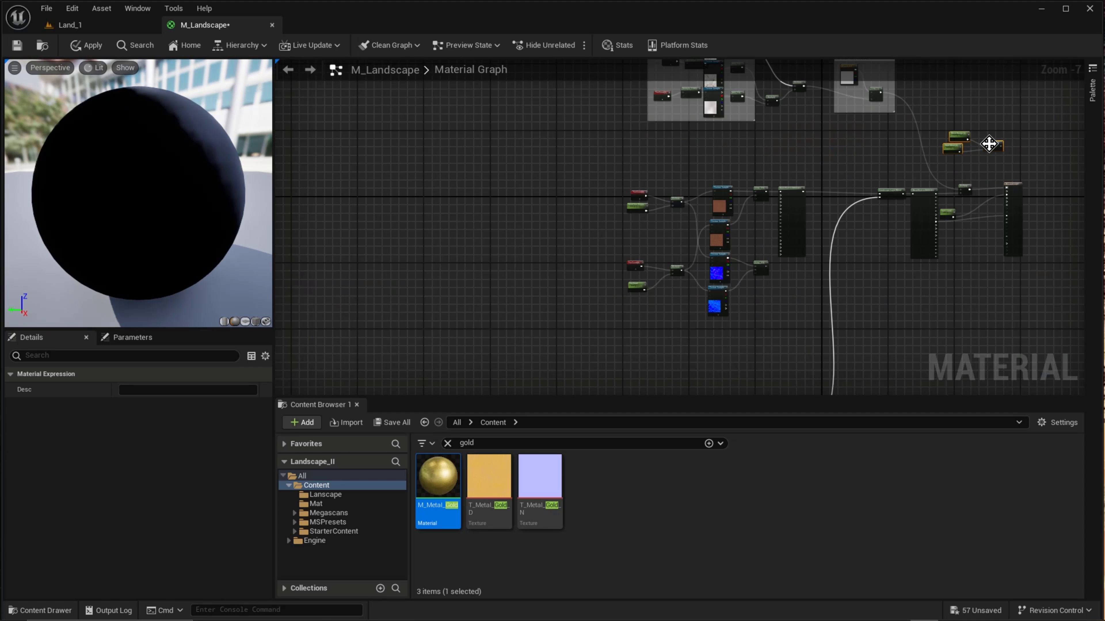
pyautogui.moveTo(759, 155); pyautogui.dragTo(722, 141)
pyautogui.scroll(4, 722, 141)
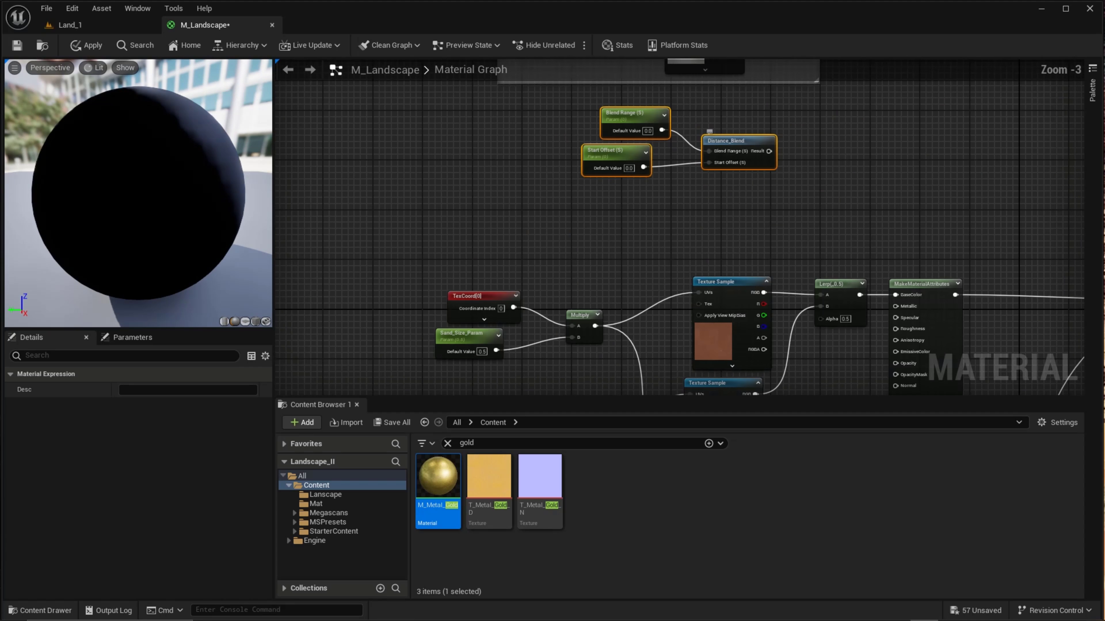
pyautogui.moveTo(749, 121); pyautogui.dragTo(603, 332, button='right')
pyautogui.moveTo(640, 251)
pyautogui.mouseDown(button='right')
pyautogui.moveTo(651, 255)
pyautogui.moveTo(633, 304)
pyautogui.mouseUp(button='right')
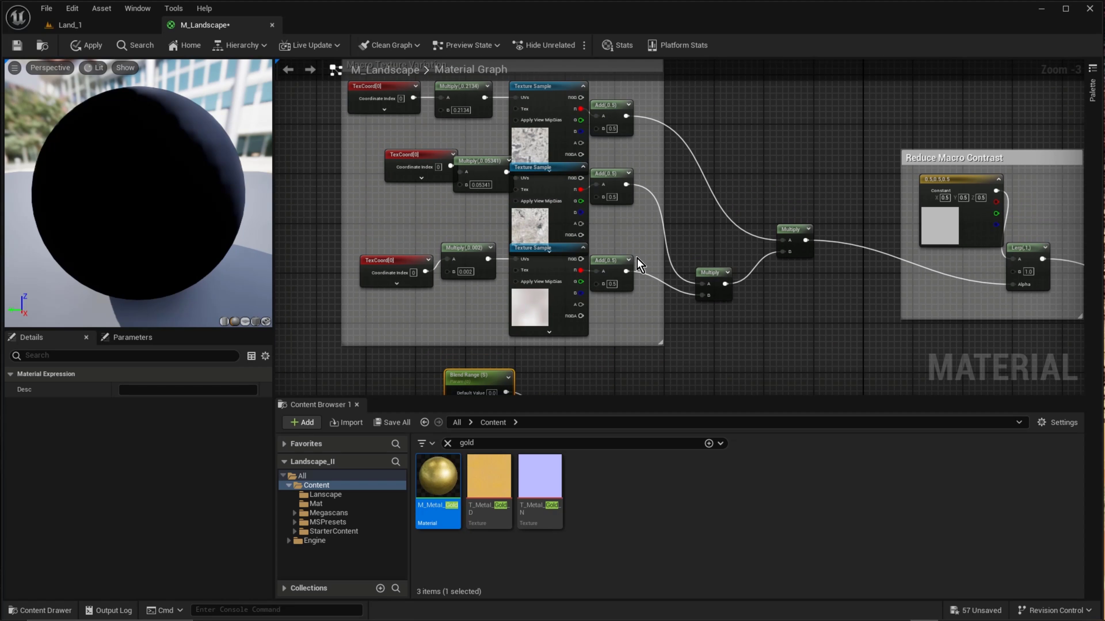
pyautogui.moveTo(795, 266)
pyautogui.mouseDown(button='right')
pyautogui.moveTo(842, 259)
pyautogui.moveTo(870, 131)
pyautogui.moveTo(814, 195)
pyautogui.moveTo(800, 147)
pyautogui.mouseUp(button='right')
pyautogui.scroll(-3, 813, 237)
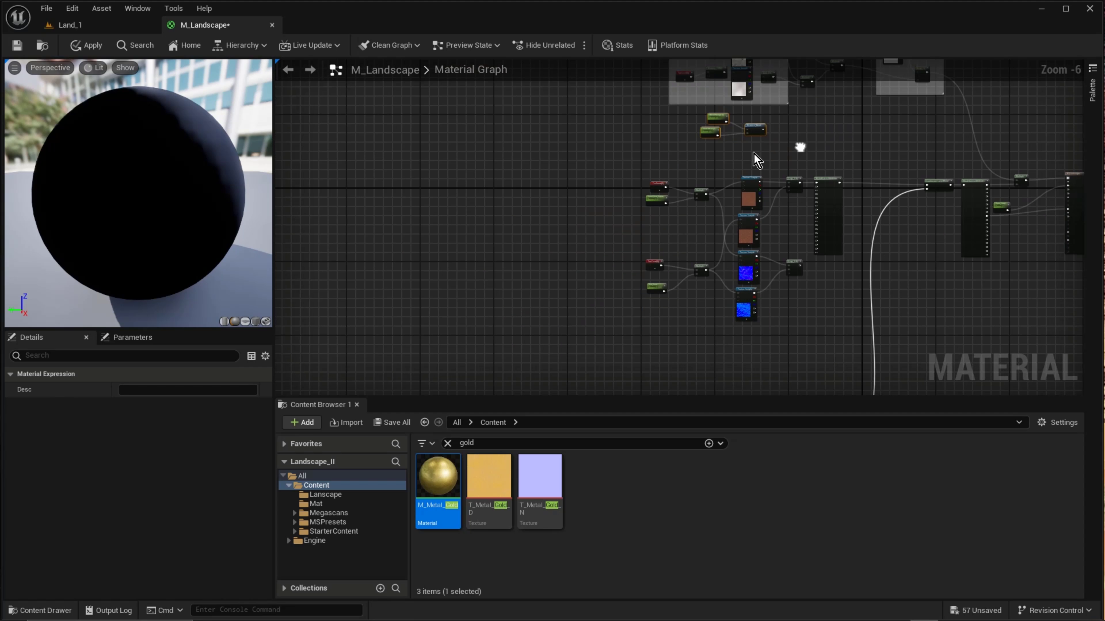
pyautogui.moveTo(805, 146); pyautogui.dragTo(708, 343)
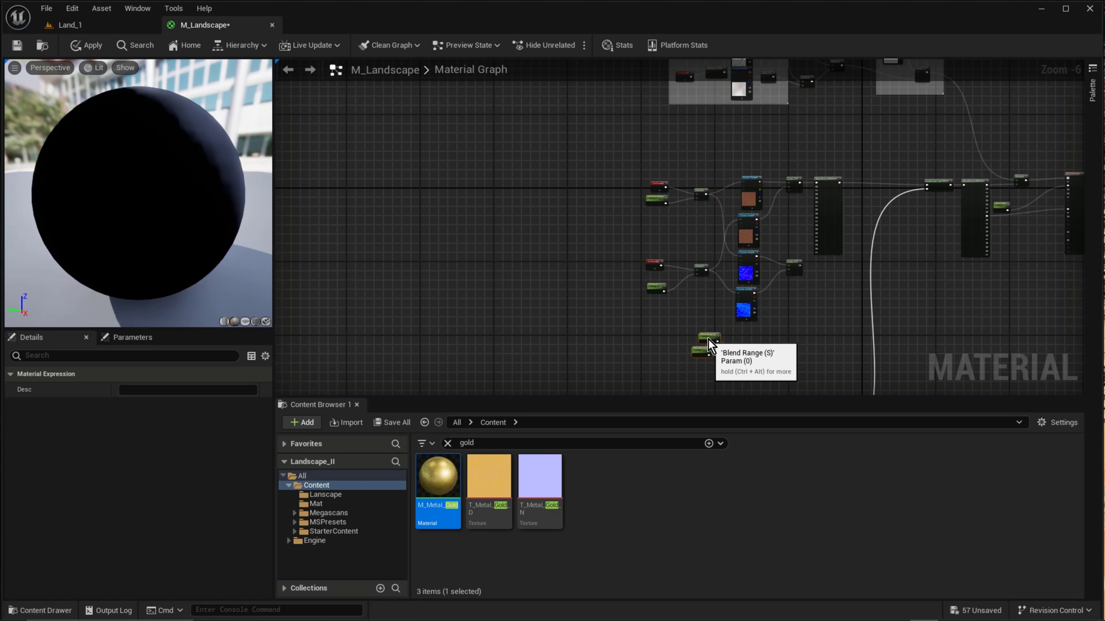
# Connect the output of the sand normal textures' Lerp to the Normal input of MakeMaterialAttributes
pyautogui.scroll(3, 764, 284)
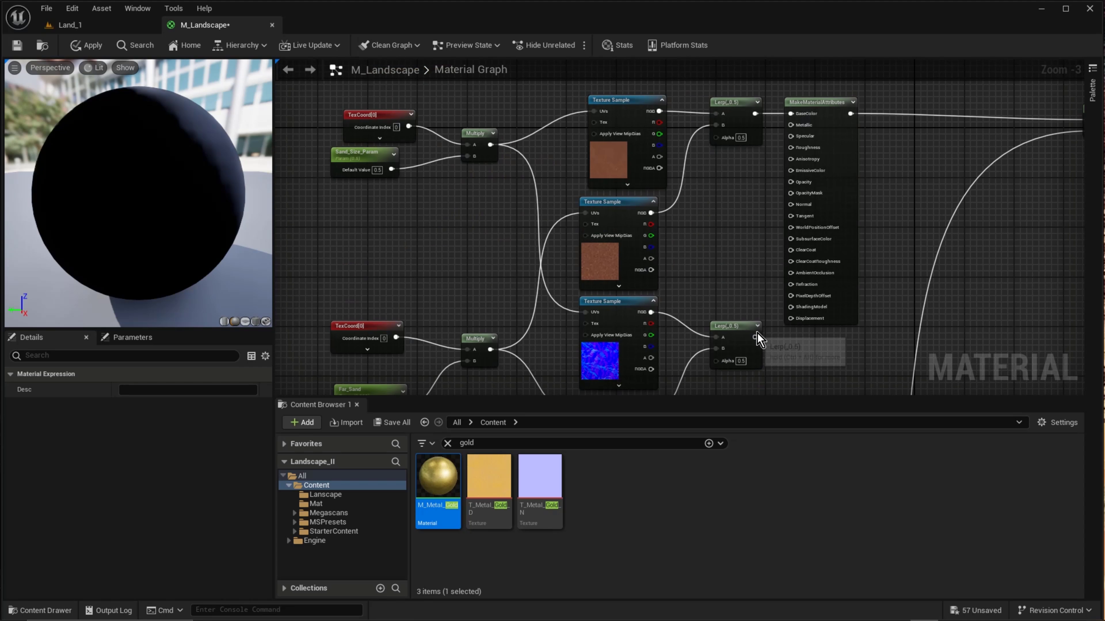
pyautogui.moveTo(756, 337); pyautogui.dragTo(792, 203)
pyautogui.moveTo(745, 291); pyautogui.dragTo(754, 185, button='right')
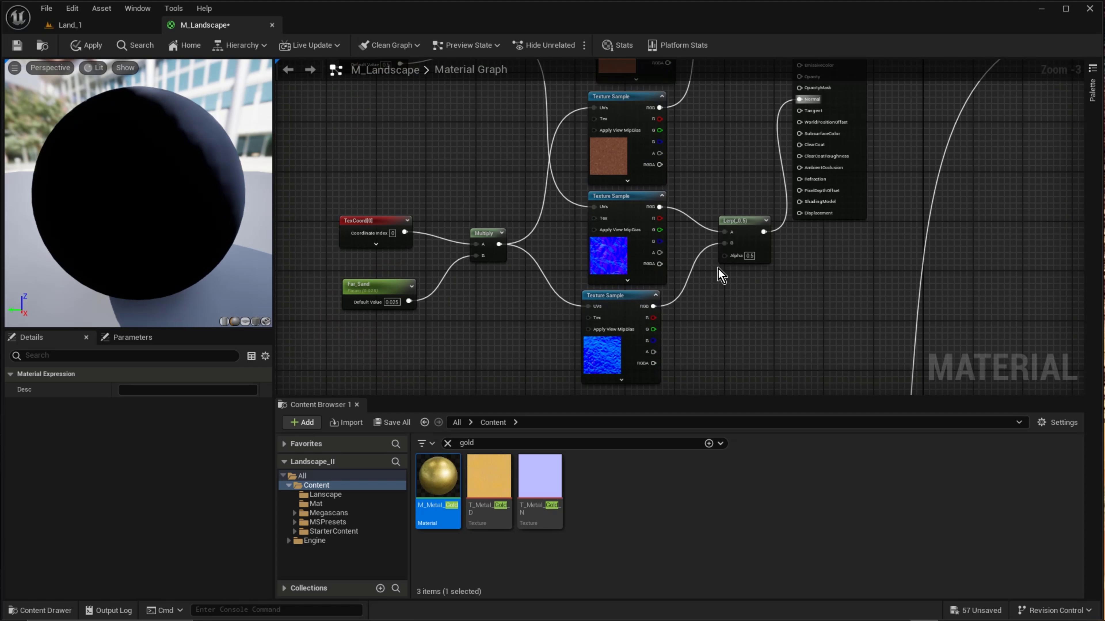
# Connect Distance_Blend's Result to the Alpha inputs of both the sand color Lerp and the sand normal Lerp
pyautogui.scroll(-2, 720, 275)
pyautogui.moveTo(660, 335); pyautogui.dragTo(703, 98)
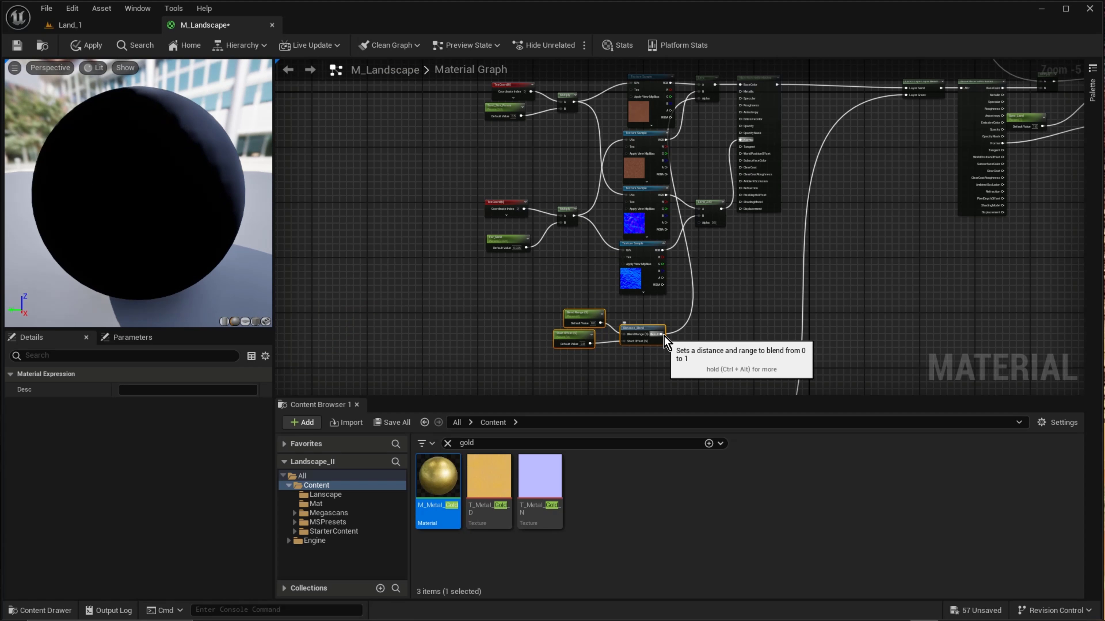
pyautogui.moveTo(661, 334); pyautogui.dragTo(703, 223)
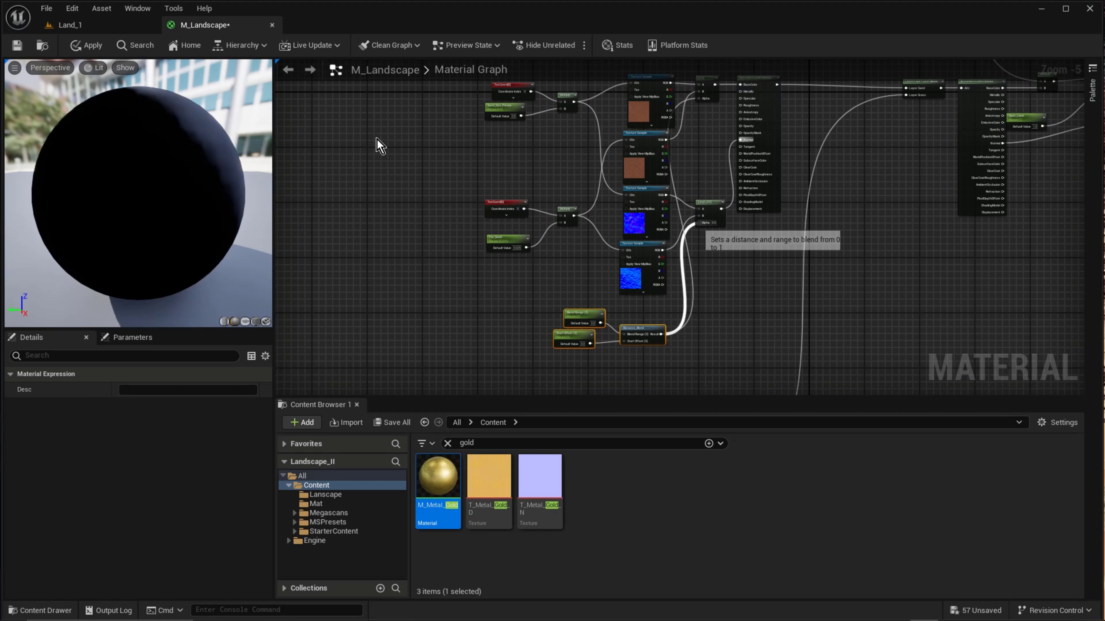
# Apply and save the M_Landscape material, and return to the Land_1 level
pyautogui.click(78, 46)
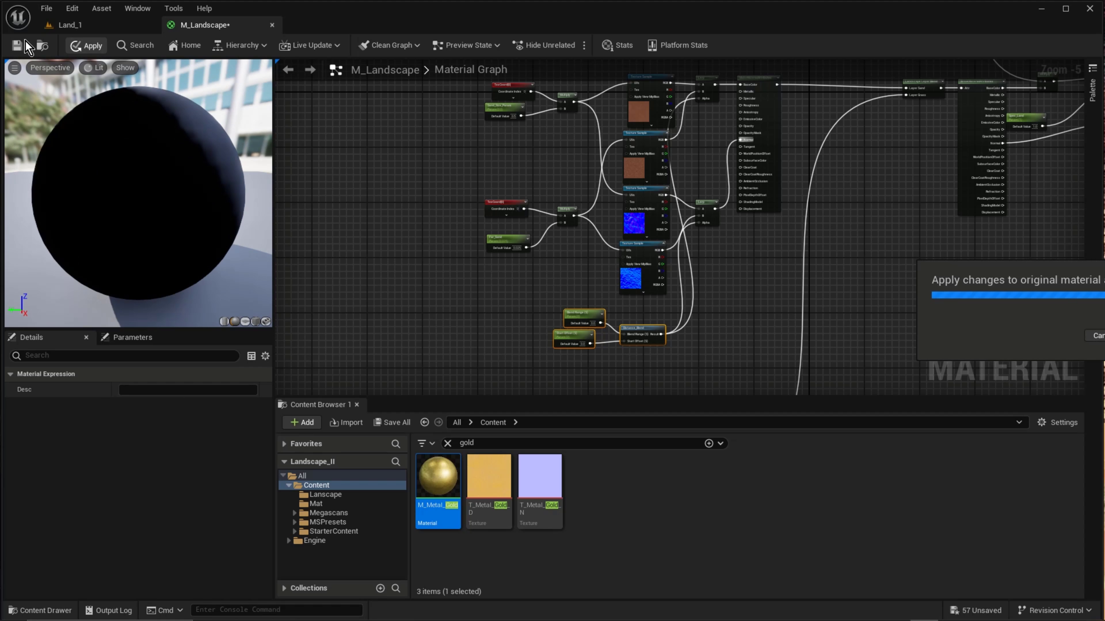
pyautogui.click(17, 45)
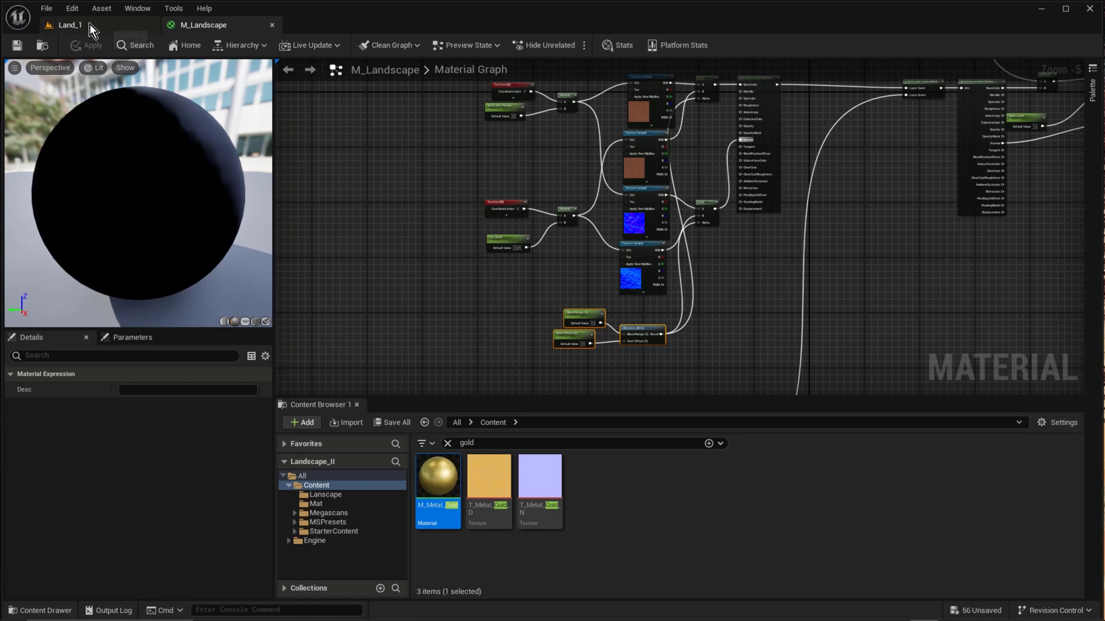
pyautogui.click(74, 25)
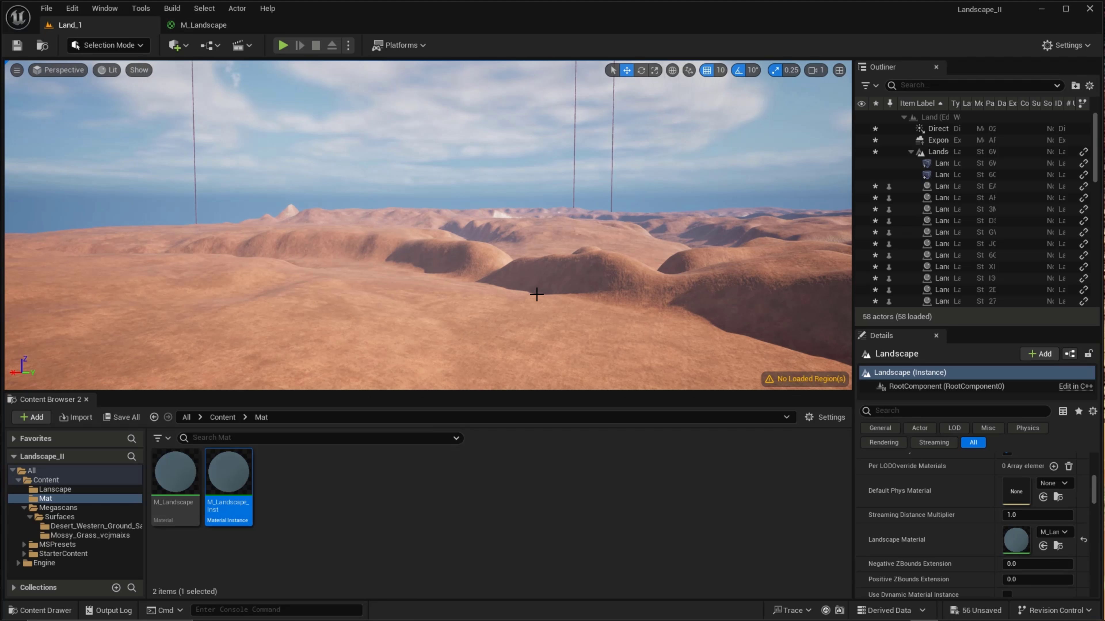
# Fly over the Land_1 landscape and examine how the near and far sand textures blend with distance
pyautogui.moveTo(541, 295); pyautogui.dragTo(371, 284, button='right')
pyautogui.press('w')
pyautogui.press('w')
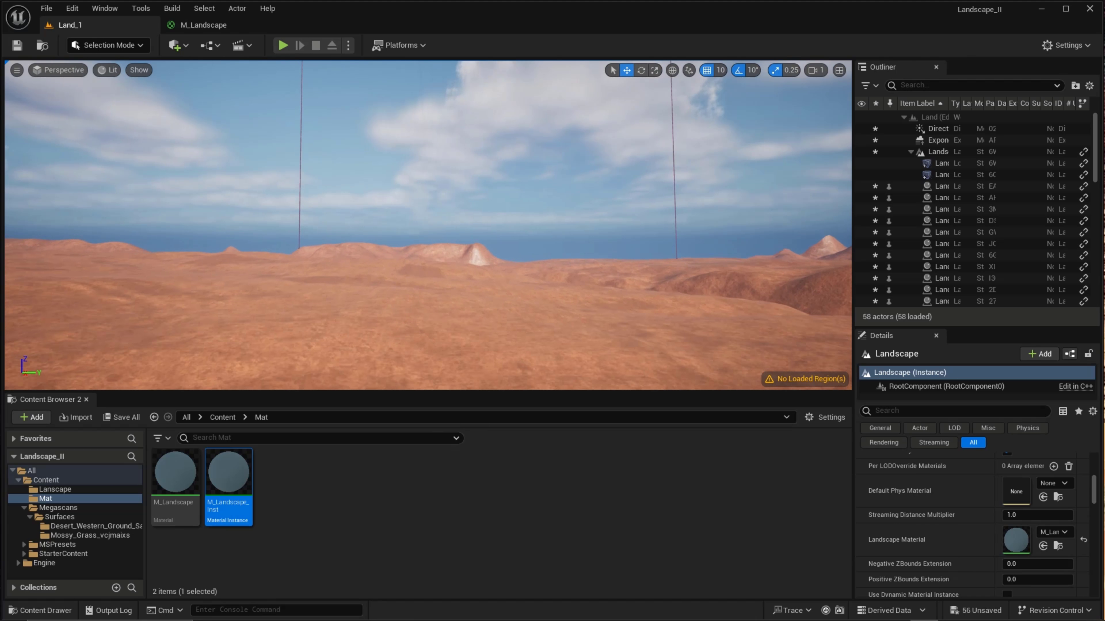
pyautogui.moveTo(631, 229); pyautogui.dragTo(735, 247, button='right')
pyautogui.press('w')
pyautogui.press('w')
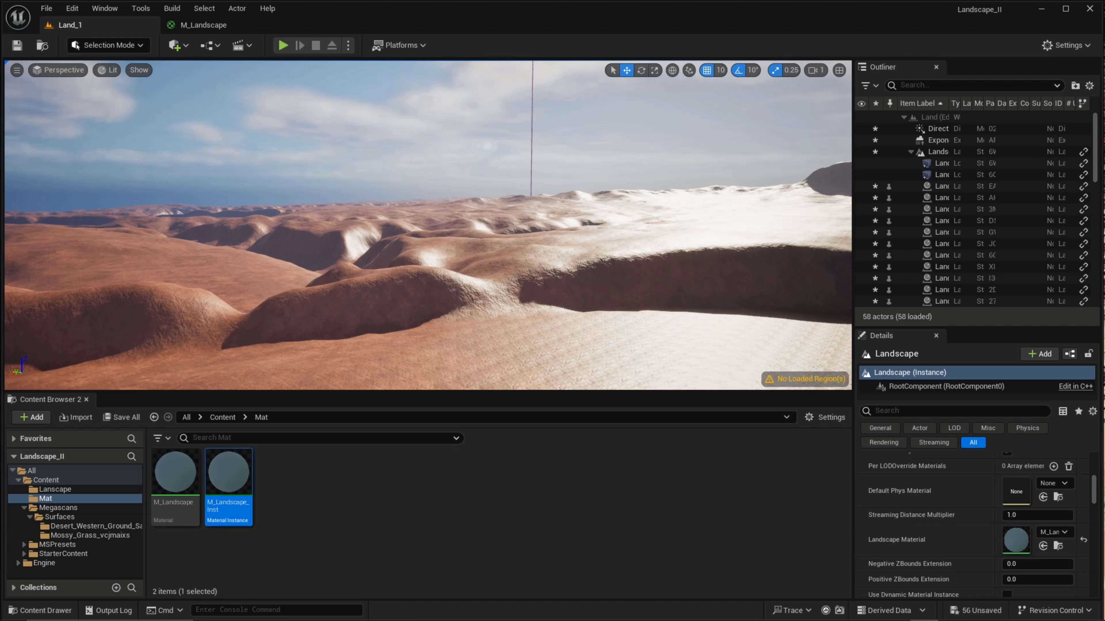
pyautogui.moveTo(696, 240); pyautogui.dragTo(681, 225, button='right')
pyautogui.rightClick(680, 225)
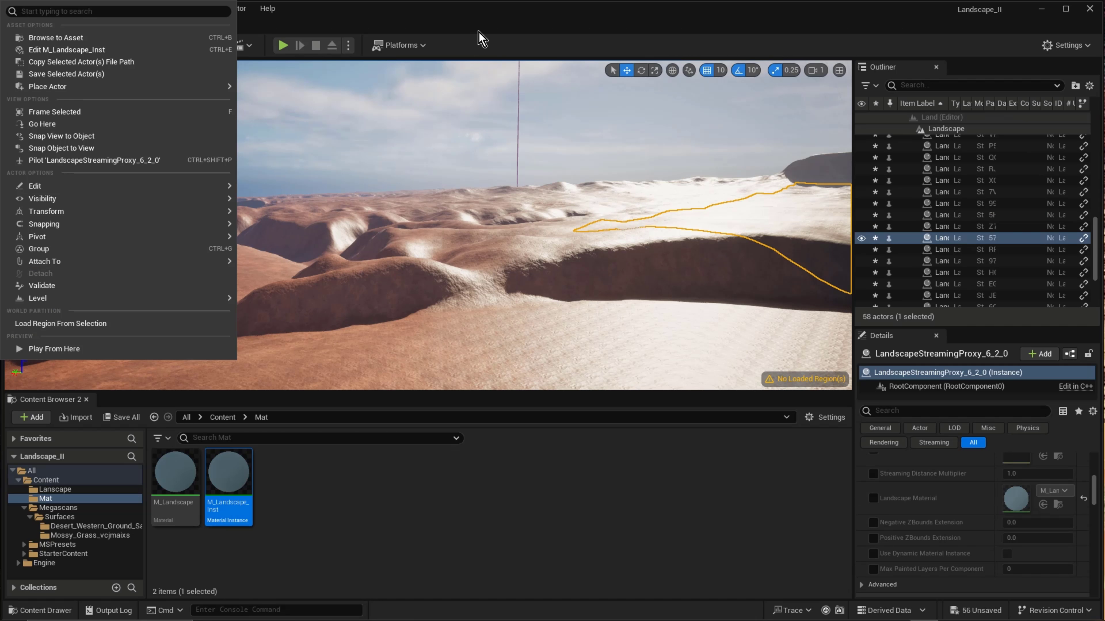
pyautogui.click(500, 9)
# Return to the M_Landscape graph and view the macro variation and Reduce Macro Contrast node groups
pyautogui.click(214, 23)
pyautogui.moveTo(448, 133); pyautogui.dragTo(409, 370, button='right')
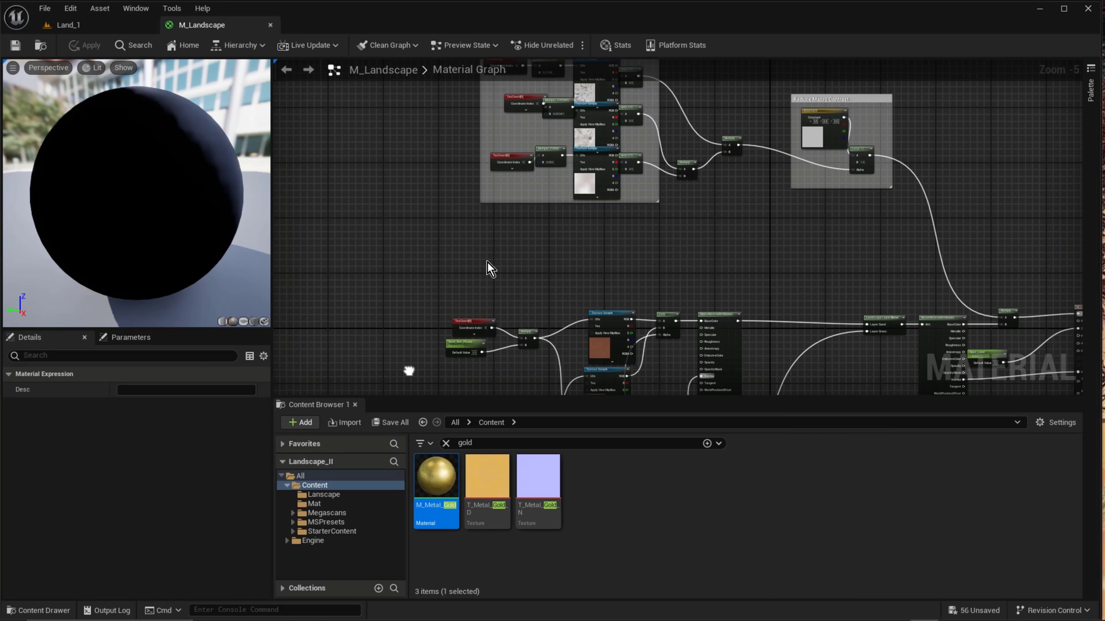
pyautogui.moveTo(487, 262); pyautogui.dragTo(480, 367, button='right')
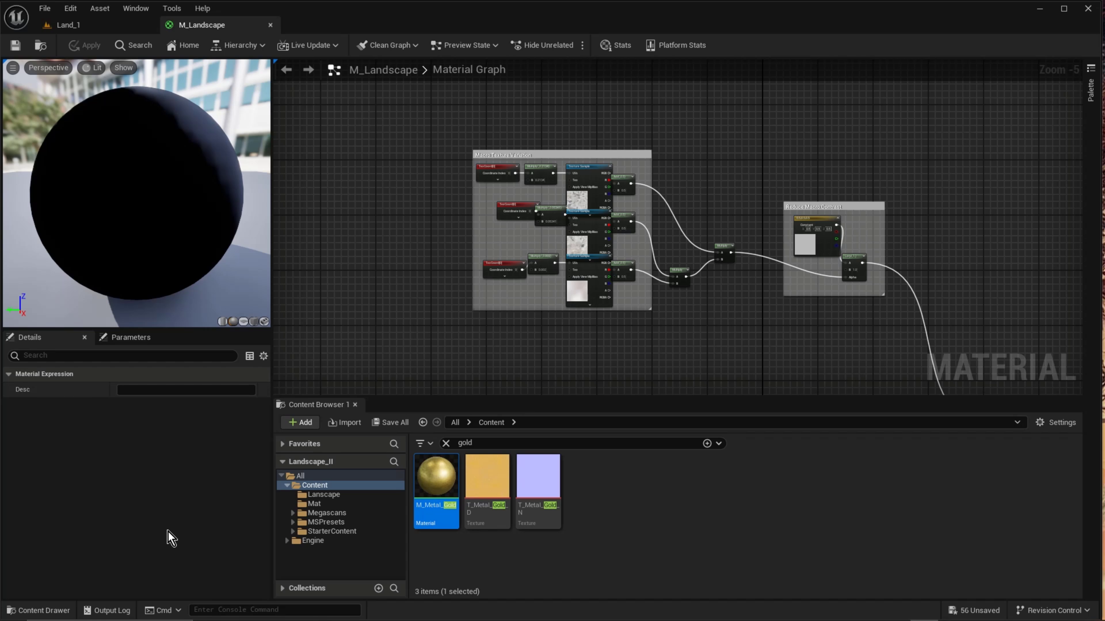
# Search the Engine content for "perlin", copy T_Perlin_Mask into the Mat folder, and show that folder's contents unfiltered
pyautogui.click(319, 542)
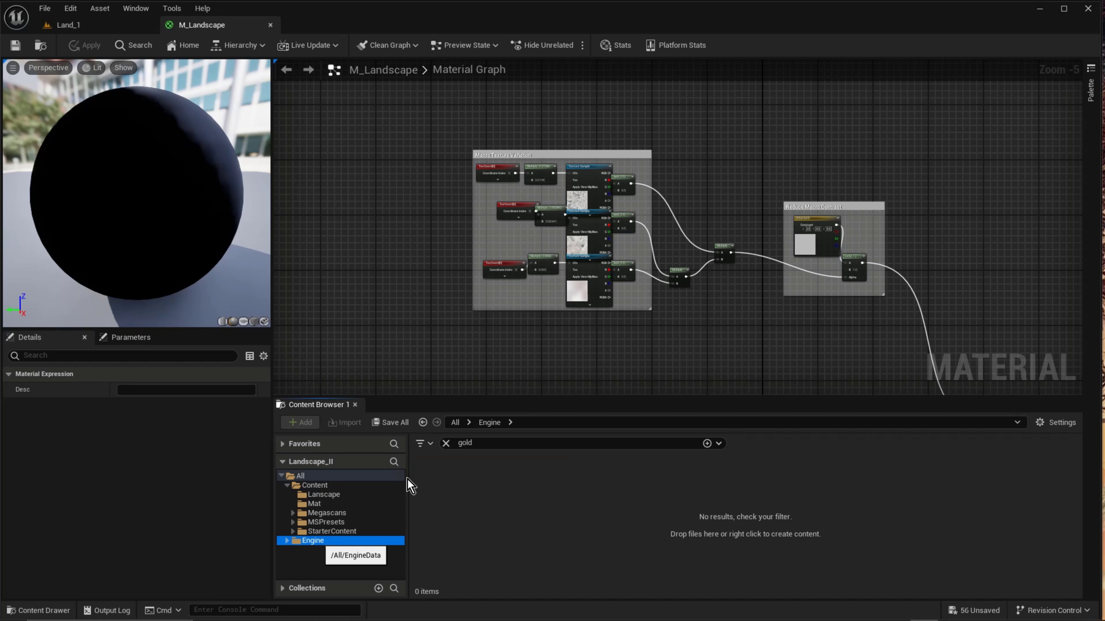
pyautogui.click(482, 439)
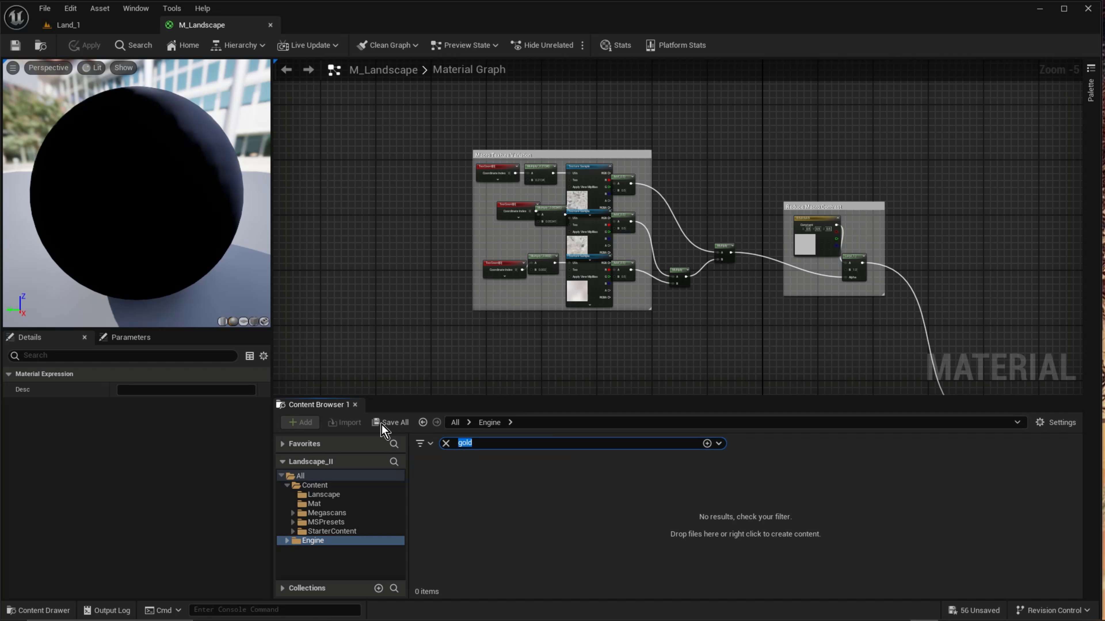
pyautogui.hotkey('ctrl', 'a')
pyautogui.write('perlin')
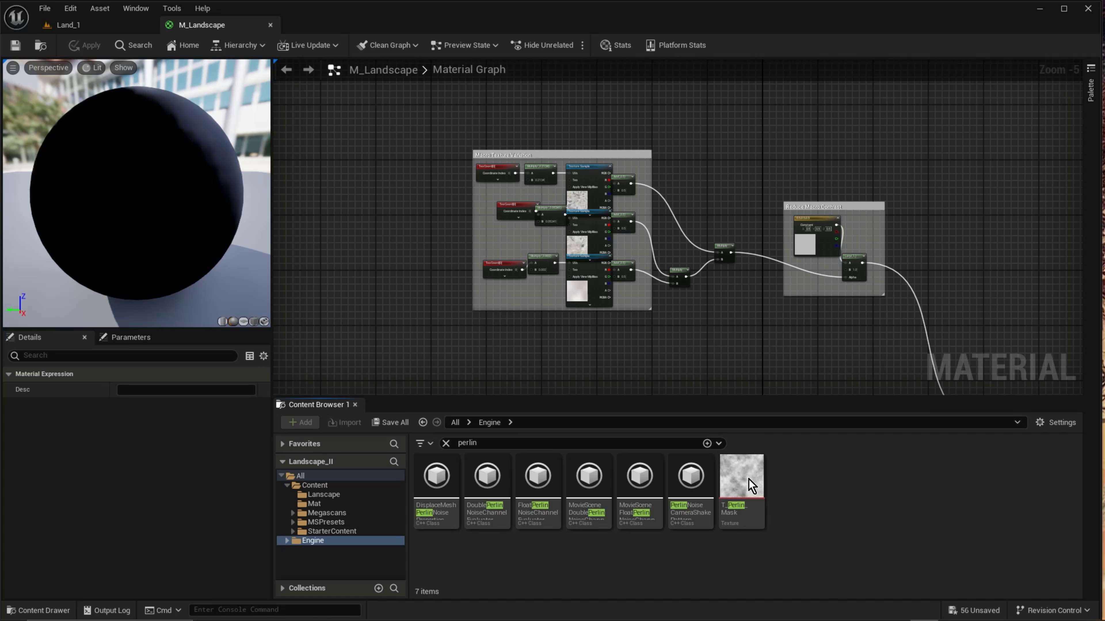
pyautogui.moveTo(750, 485); pyautogui.dragTo(345, 503)
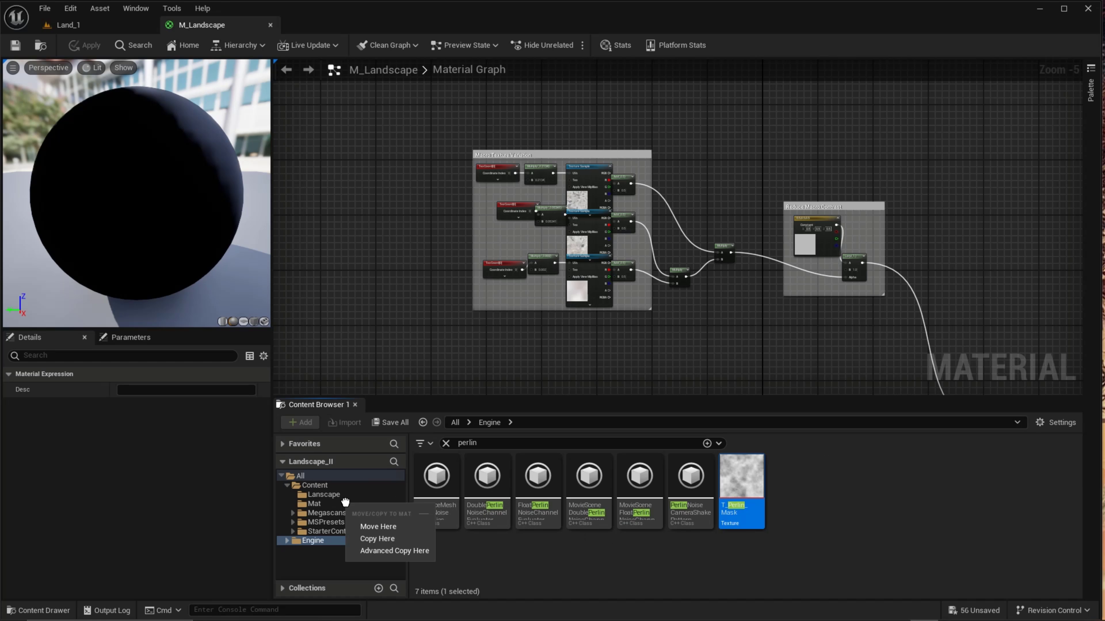
pyautogui.click(389, 542)
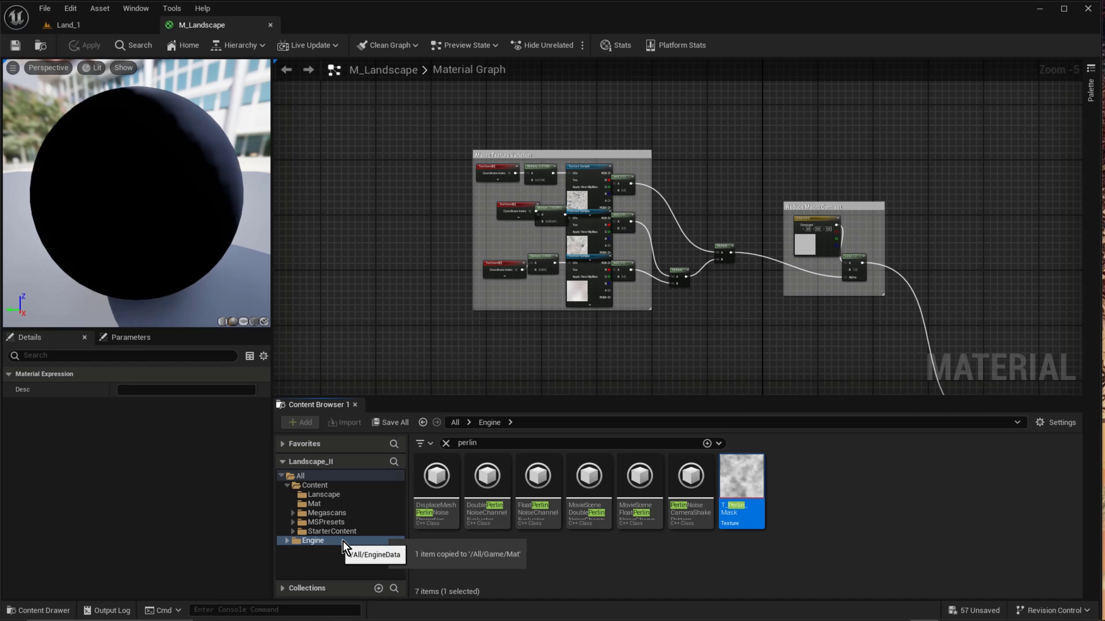
pyautogui.click(323, 504)
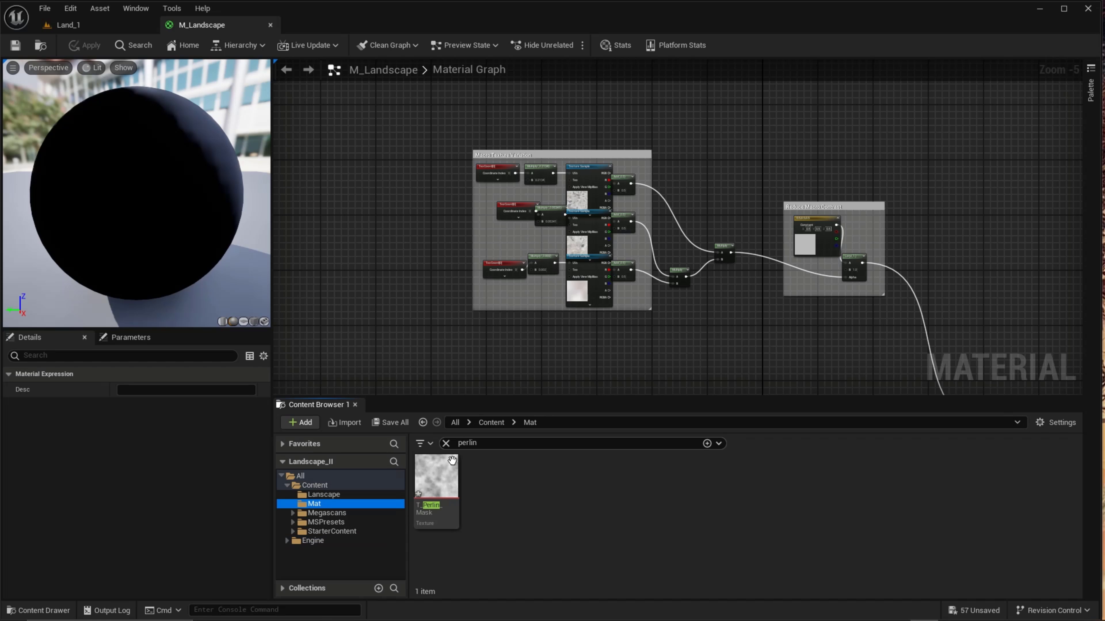
pyautogui.click(446, 443)
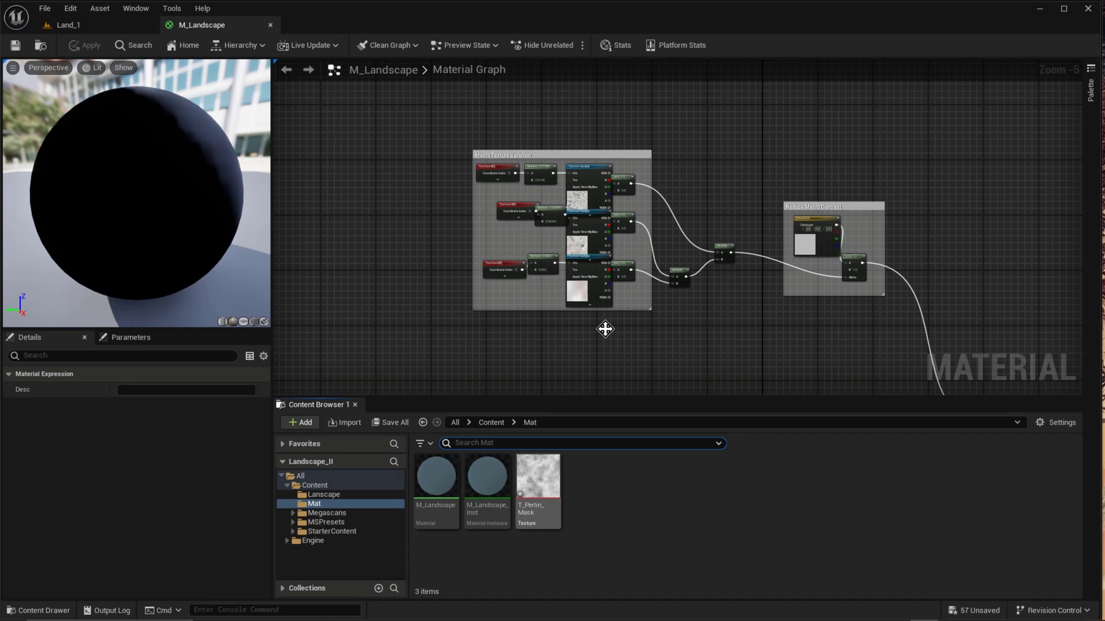
# Examine how the sand layer nodes, Landscape Layer Blend and BreakMaterialAttributes feed the M_Landscape output
pyautogui.moveTo(735, 355); pyautogui.dragTo(569, 191, button='right')
pyautogui.scroll(-1, 653, 274)
pyautogui.scroll(-1, 653, 274)
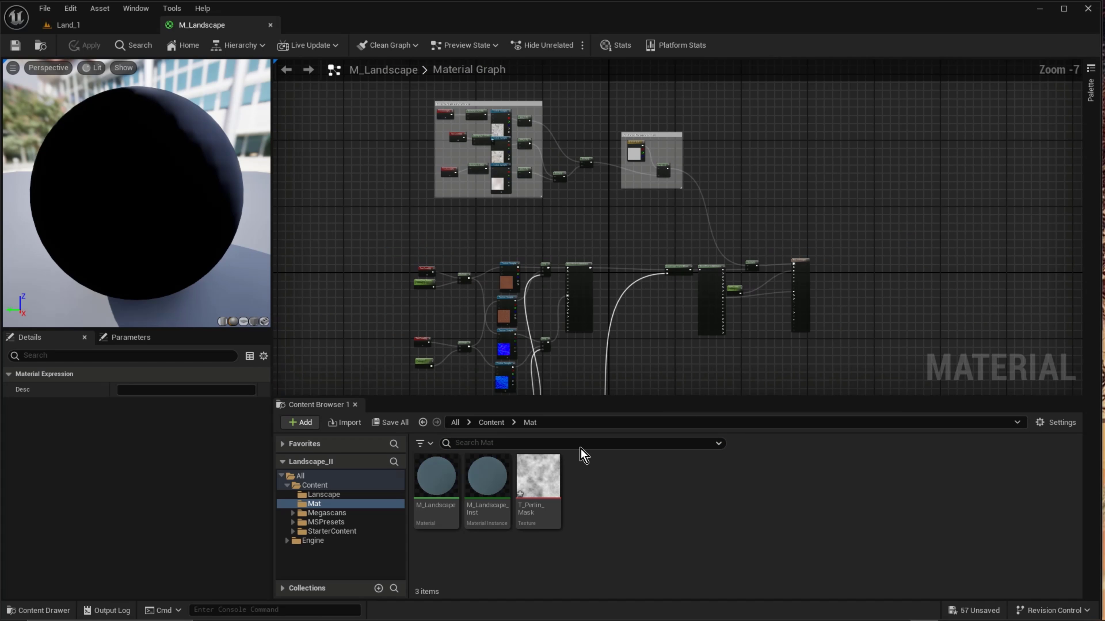
pyautogui.click(538, 479)
pyautogui.moveTo(800, 312); pyautogui.dragTo(769, 262, button='right')
pyautogui.scroll(2, 769, 261)
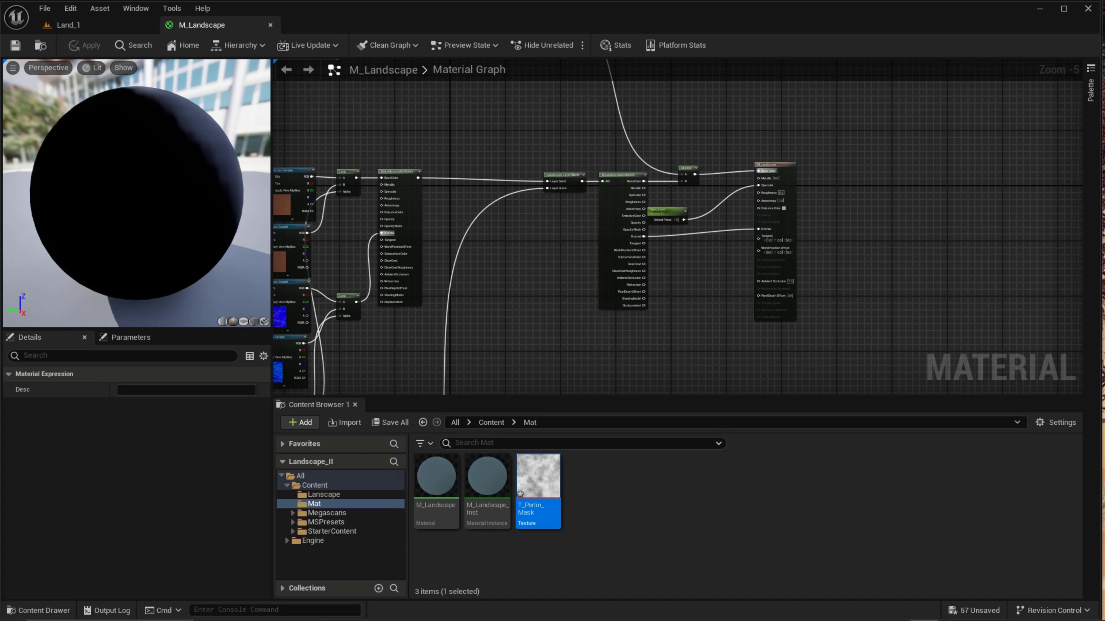
pyautogui.scroll(1, 883, 234)
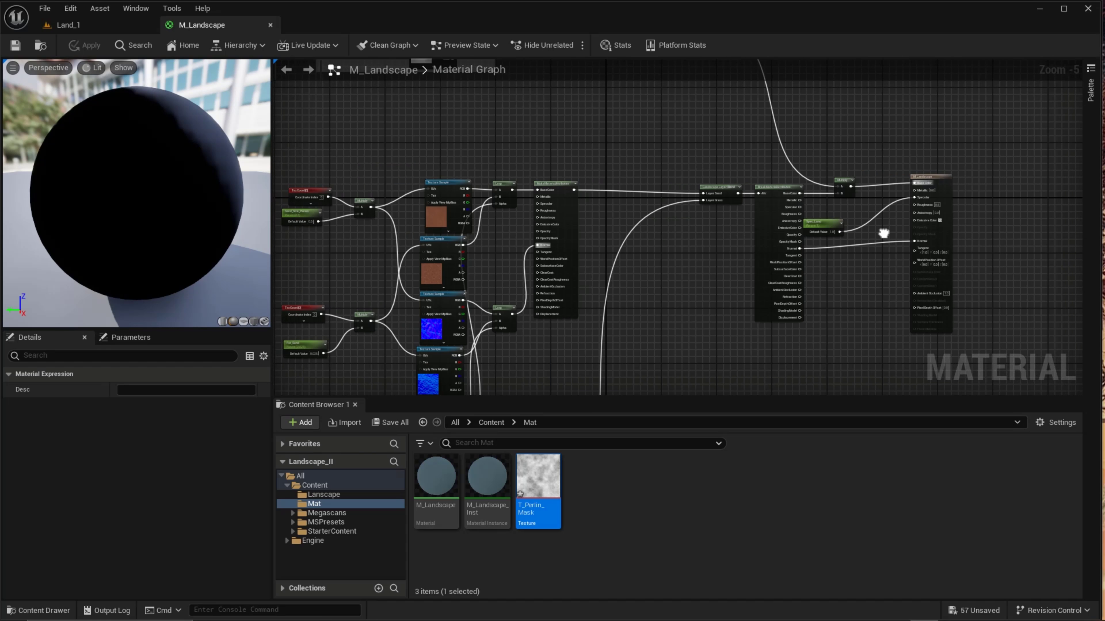
pyautogui.scroll(1, 713, 206)
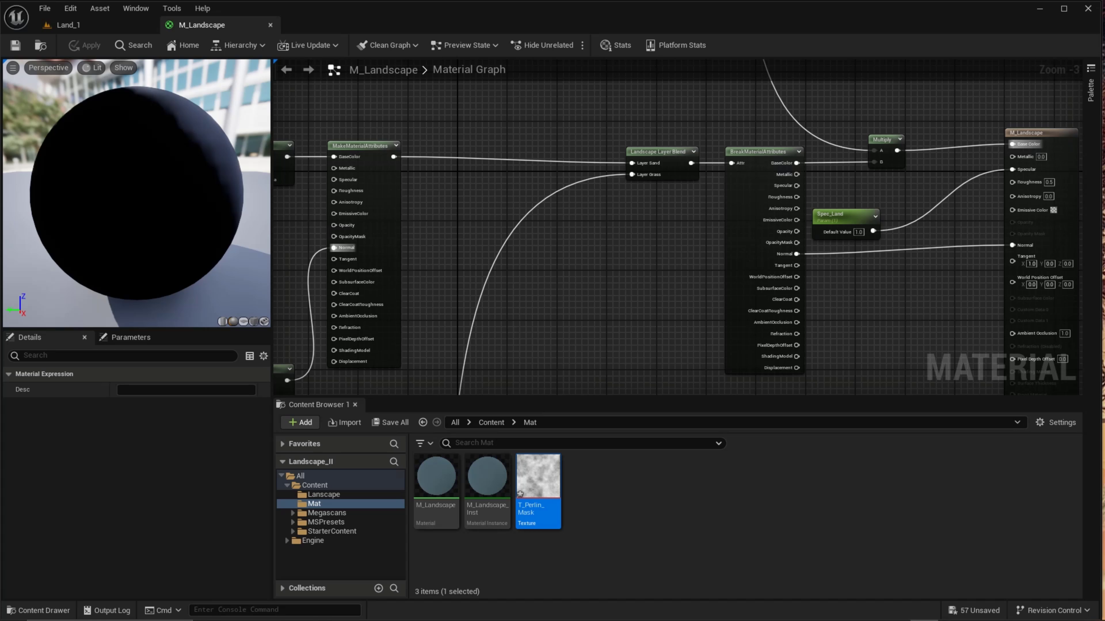
# Add a BlendMaterialAttributes node in the empty graph area between the sand and grass node chains
pyautogui.moveTo(584, 244); pyautogui.dragTo(629, 210, button='right')
pyautogui.scroll(-2, 477, 180)
pyautogui.scroll(-1, 477, 179)
pyautogui.moveTo(648, 290); pyautogui.dragTo(740, 234, button='right')
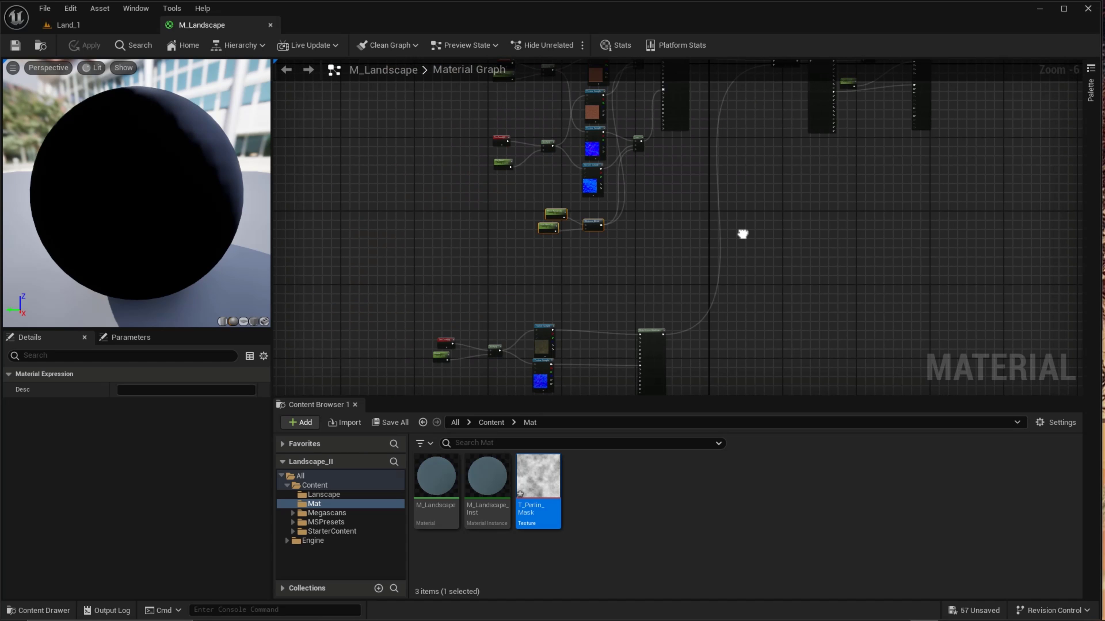
pyautogui.rightClick(757, 245)
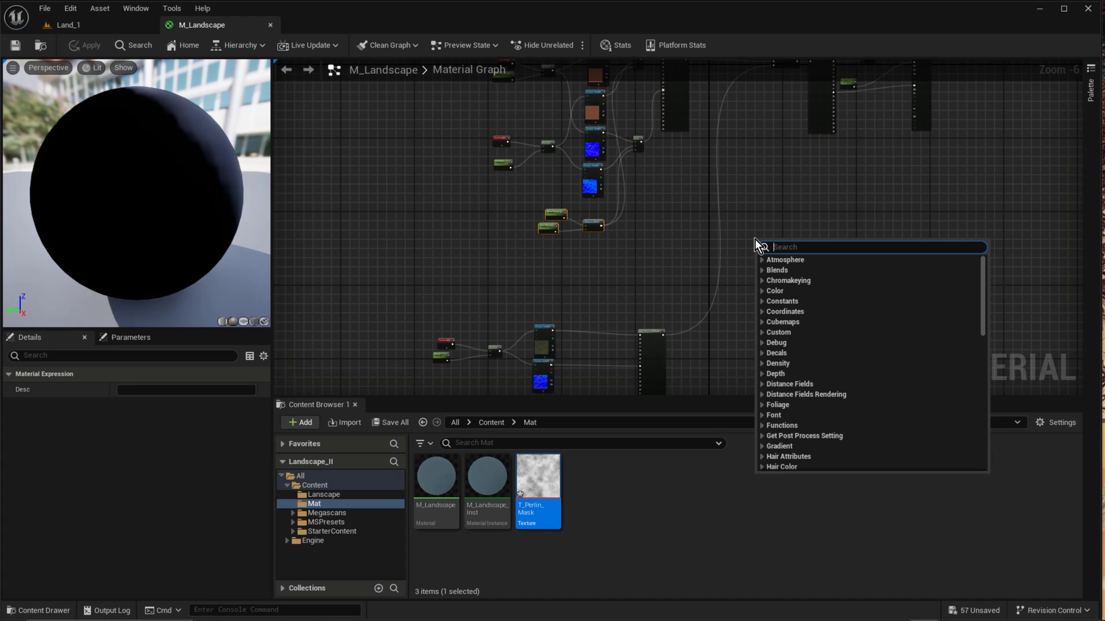
pyautogui.write('blend')
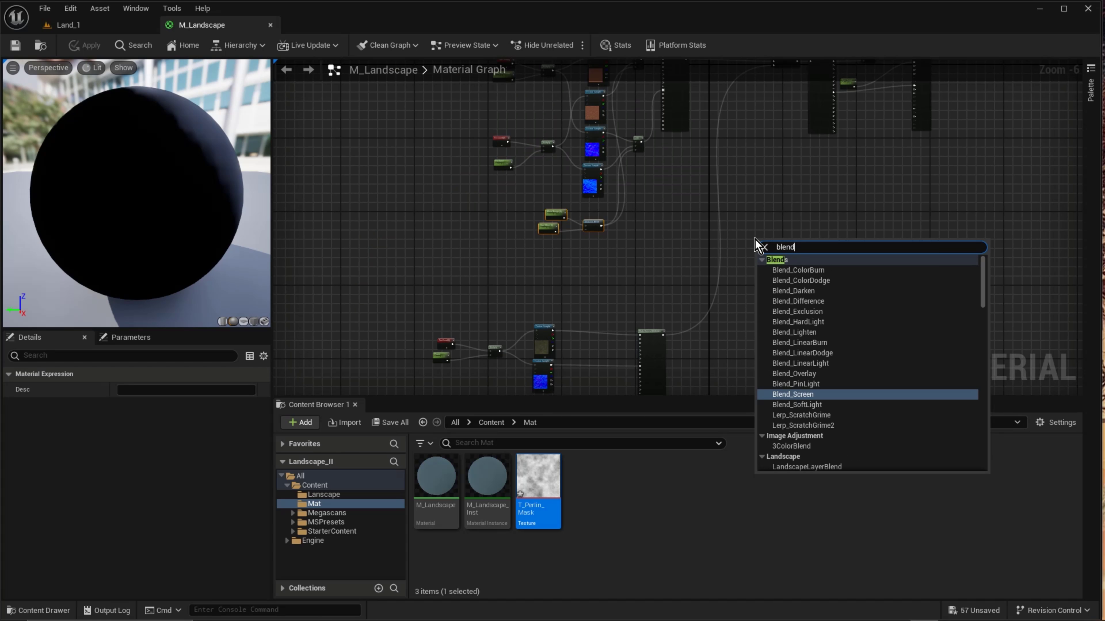
pyautogui.write('mat')
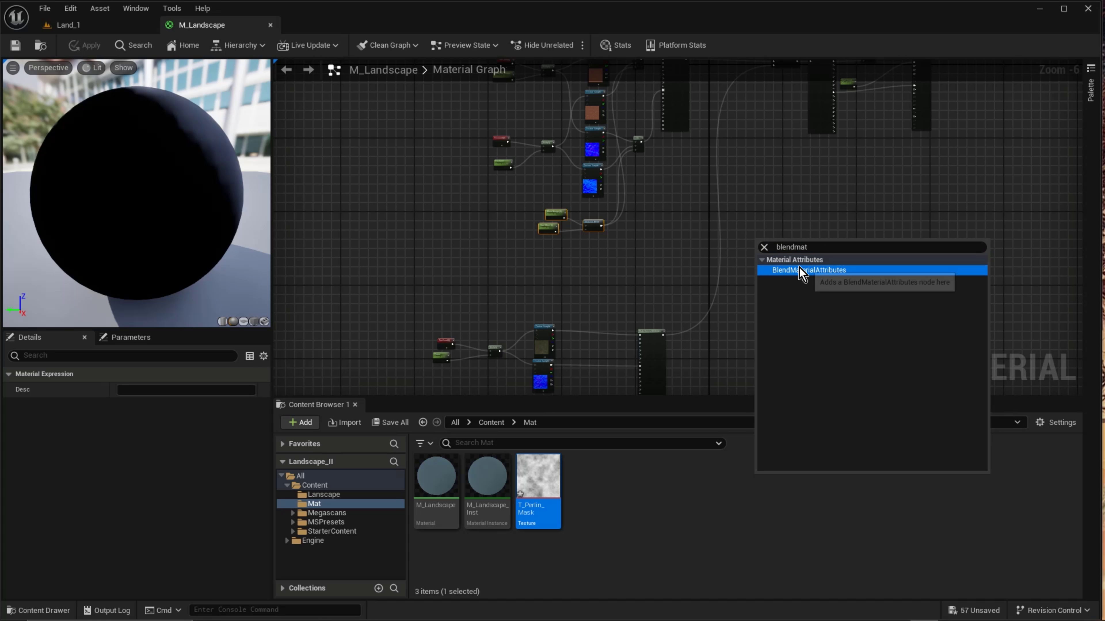
pyautogui.click(787, 270)
pyautogui.scroll(6, 790, 269)
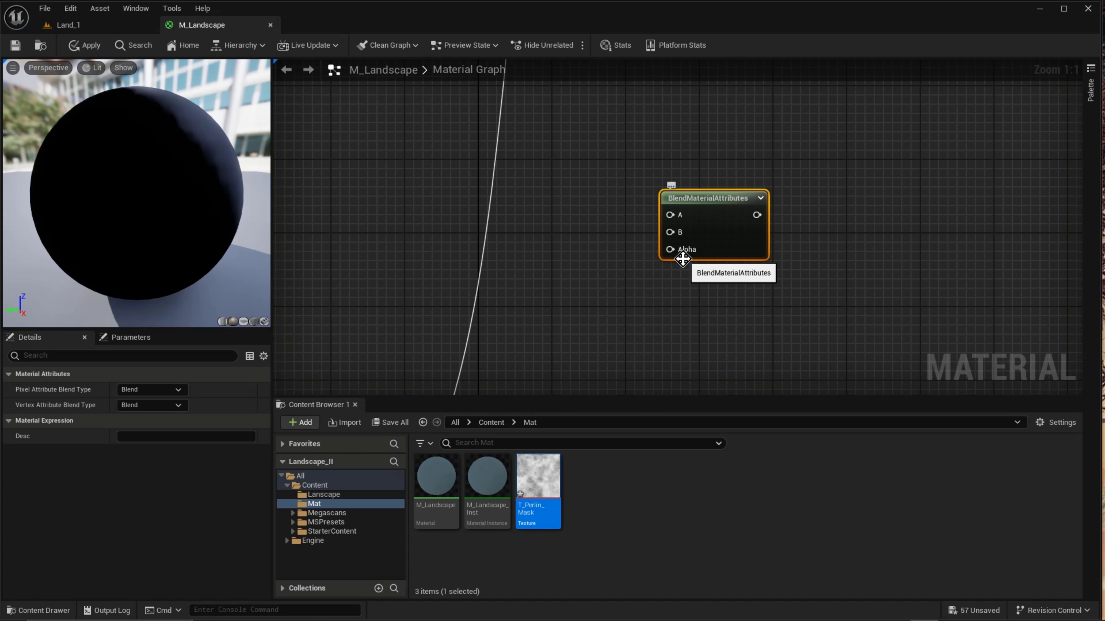
# Add T_Perlin_Mask as a Texture Sample and connect its RGB output to the Alpha input of BlendMaterialAttributes
pyautogui.moveTo(606, 282); pyautogui.dragTo(906, 301, button='right')
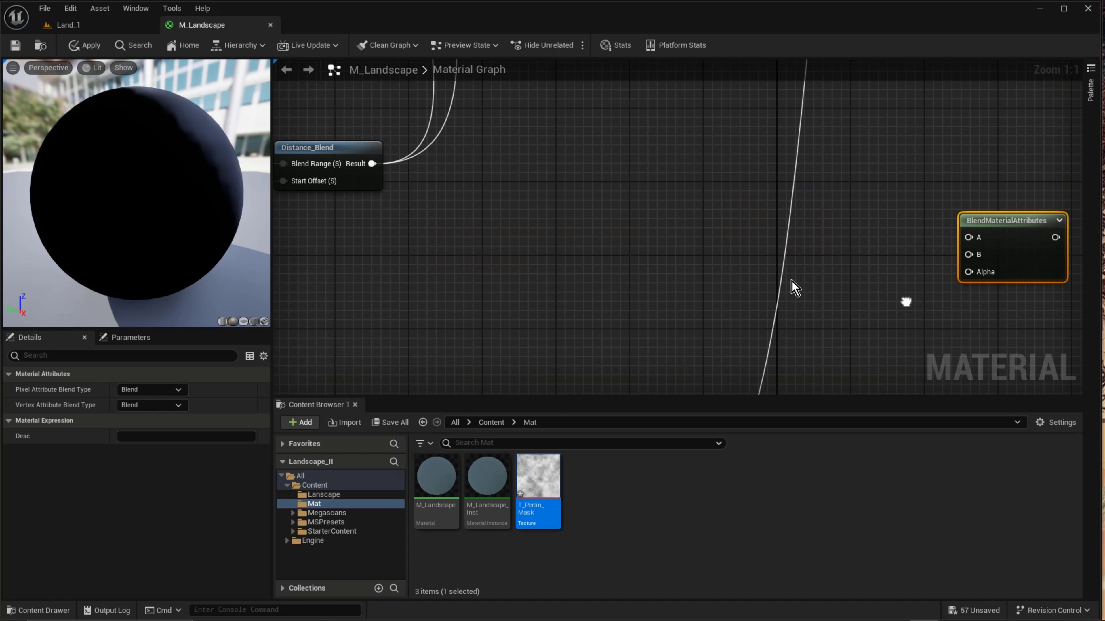
pyautogui.rightClick(560, 221)
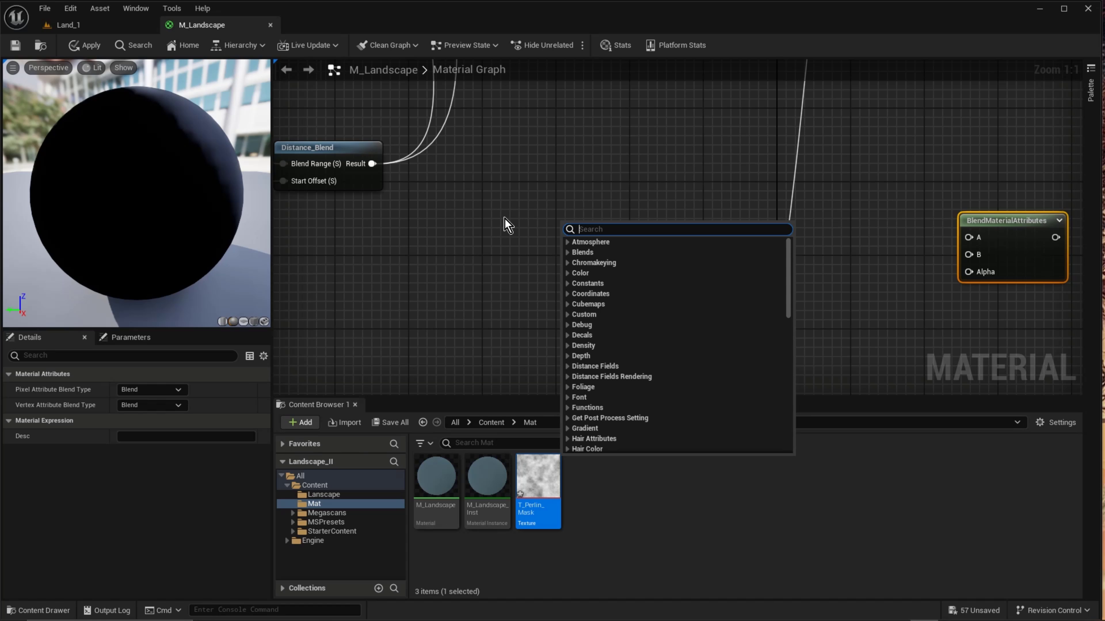
pyautogui.click(994, 274)
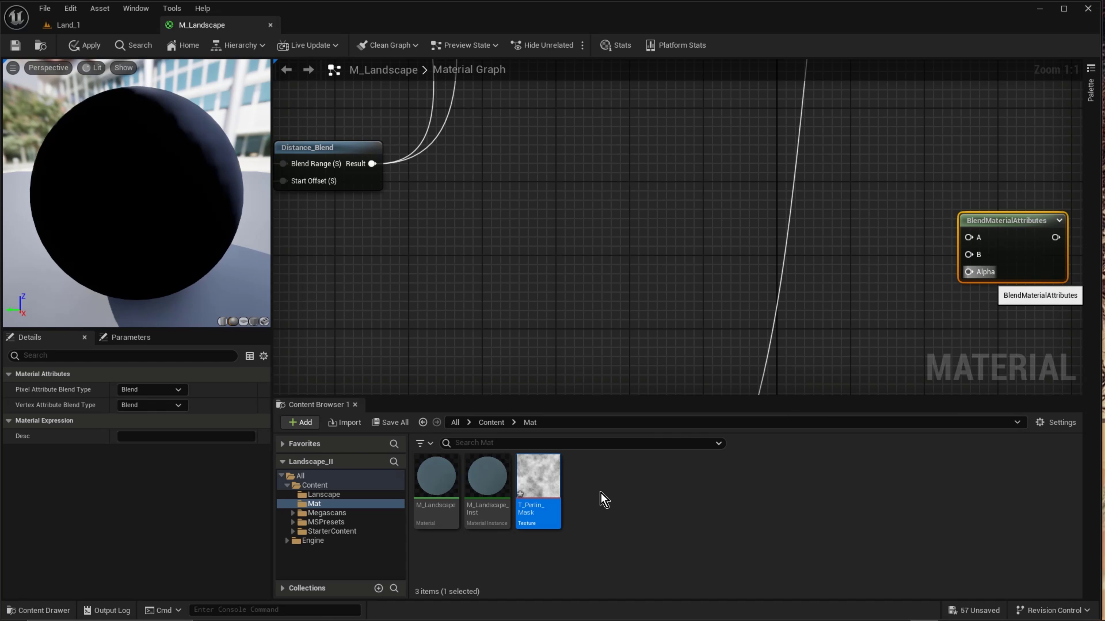
pyautogui.moveTo(533, 485); pyautogui.dragTo(787, 272)
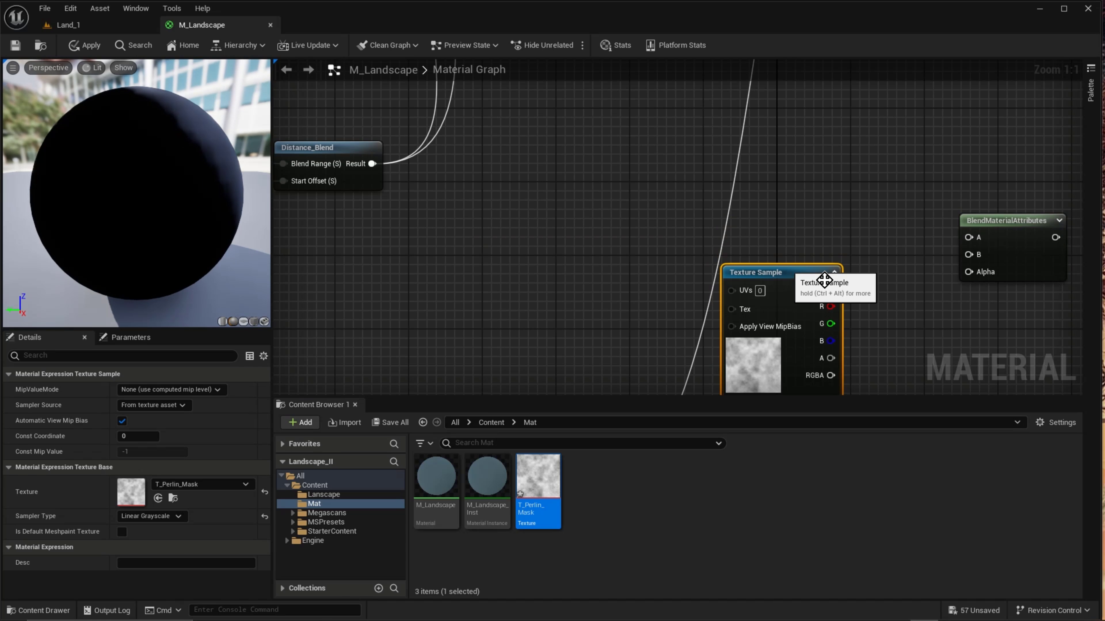
pyautogui.moveTo(927, 287); pyautogui.dragTo(969, 272)
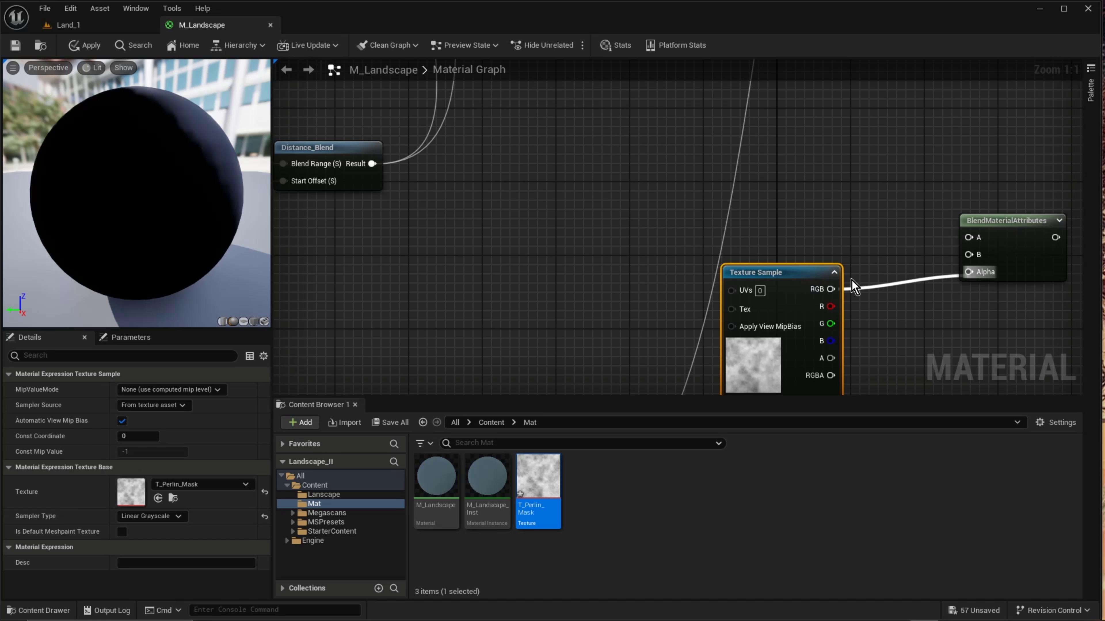
pyautogui.moveTo(790, 278); pyautogui.dragTo(799, 260)
# Add a TextureCoordinate node and place it ahead of the Perlin mask's Texture Sample, leaving space between them
pyautogui.rightClick(503, 254)
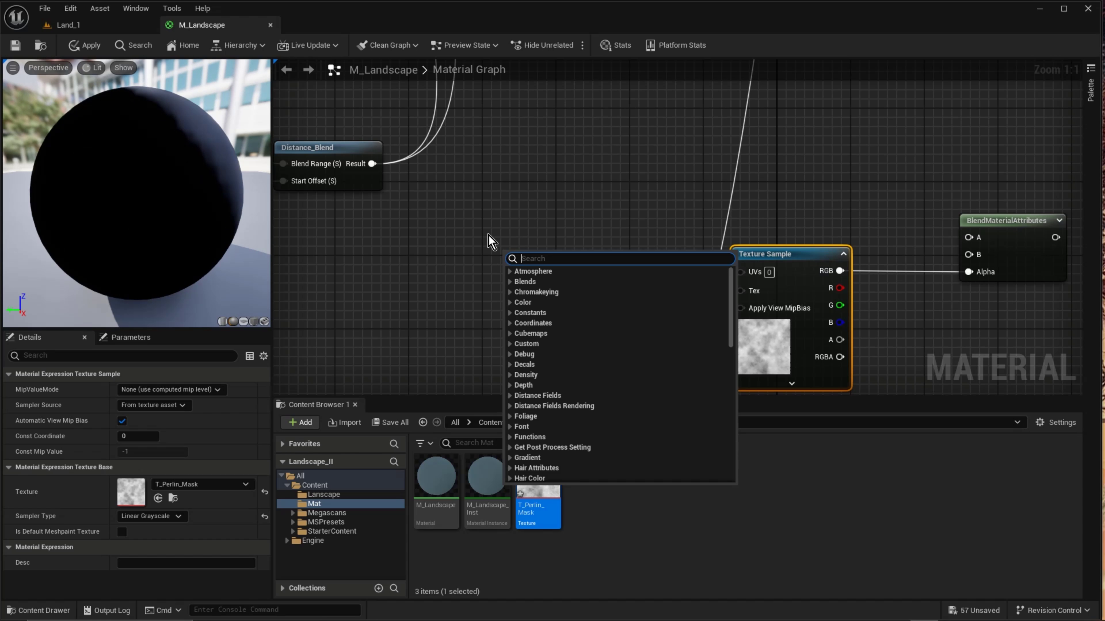
pyautogui.write('tes')
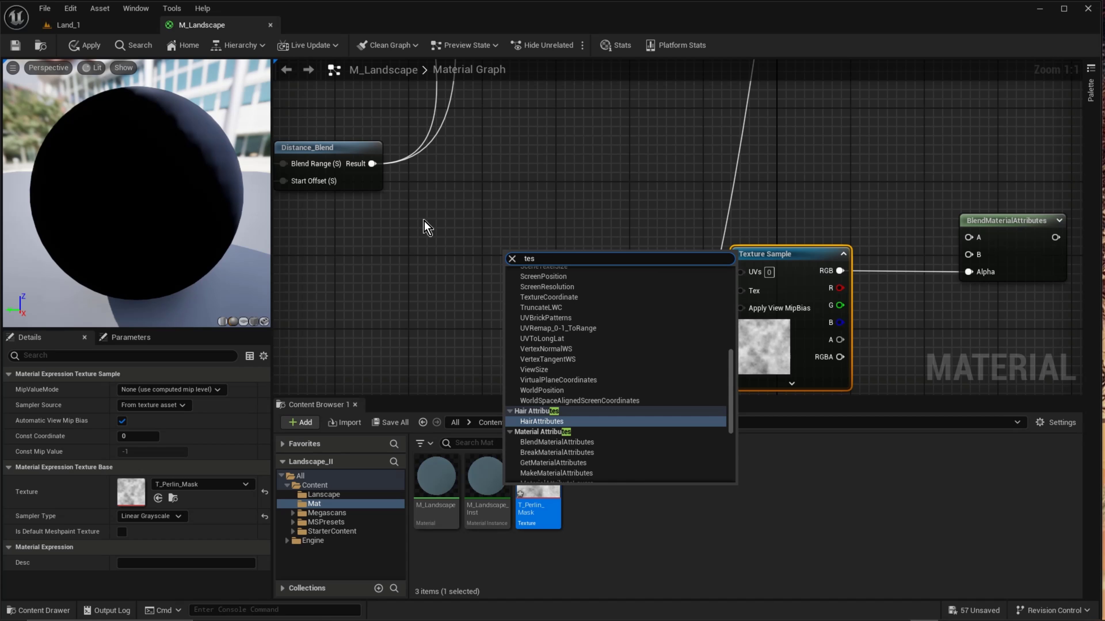
pyautogui.press('BackSpace')
pyautogui.write('xtur')
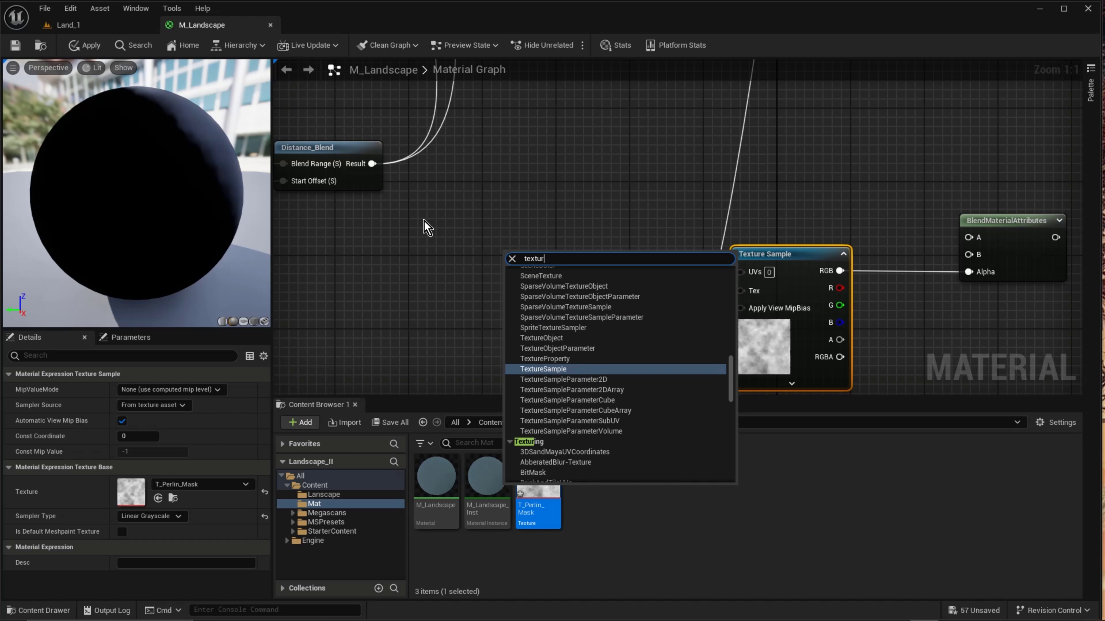
pyautogui.write('e coor')
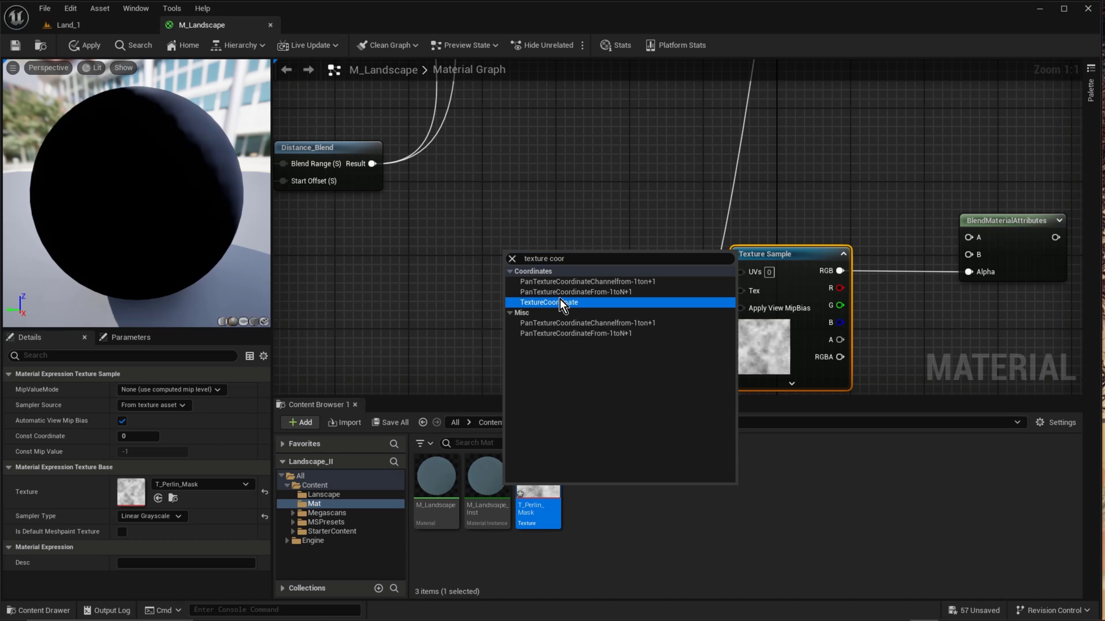
pyautogui.click(579, 303)
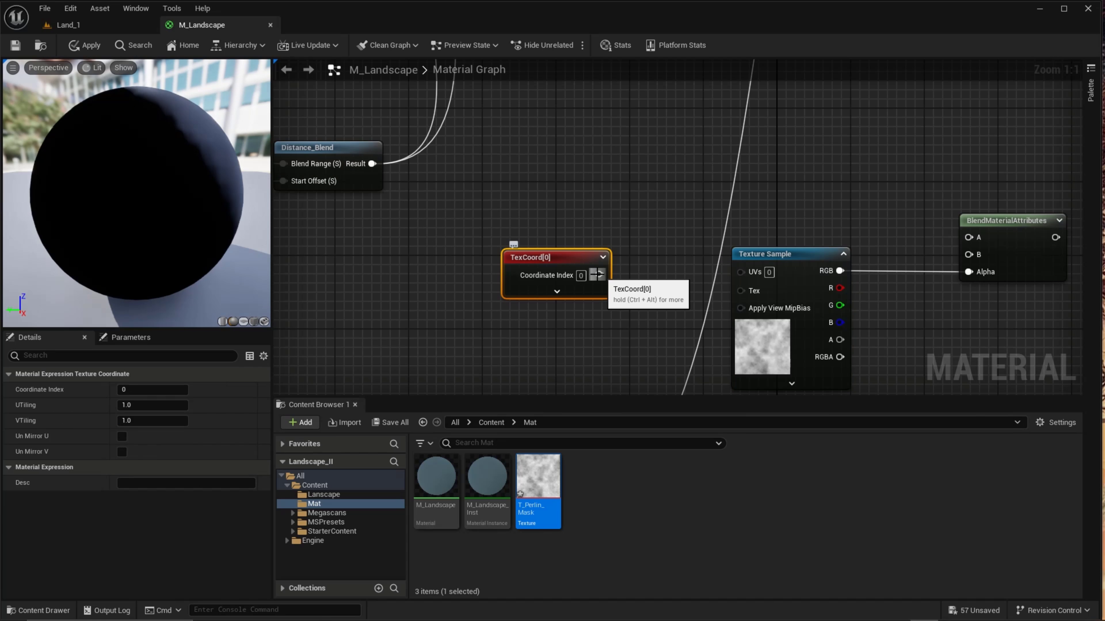
pyautogui.moveTo(608, 277)
pyautogui.mouseDown()
pyautogui.moveTo(736, 276)
pyautogui.moveTo(622, 273)
pyautogui.mouseUp()
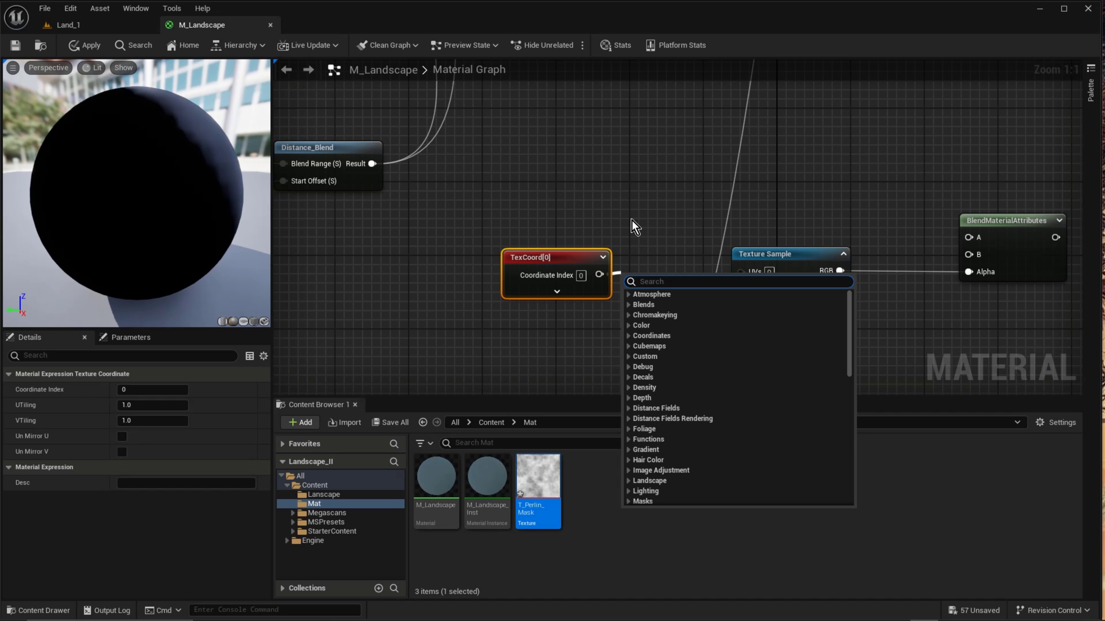
pyautogui.click(632, 221)
pyautogui.moveTo(632, 221); pyautogui.dragTo(522, 188, button='right')
pyautogui.moveTo(418, 225); pyautogui.dragTo(342, 226)
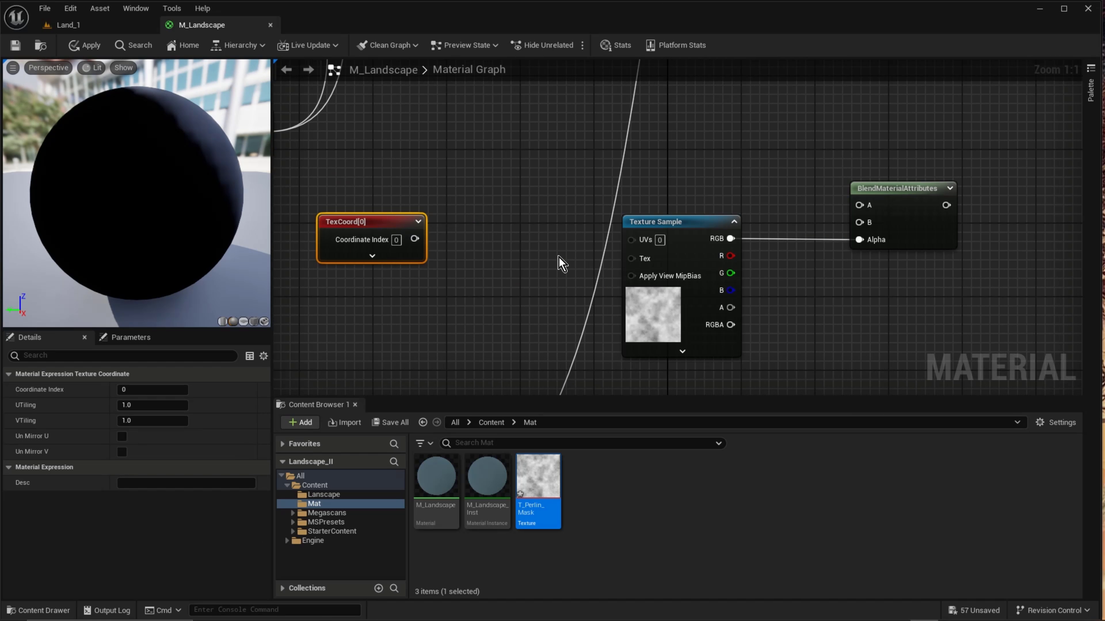
# Add a Multiply node and a Blend_Perlin scalar parameter, and multiply TexCoord by it to drive the Perlin Texture Sample's UVs
pyautogui.click(561, 257)
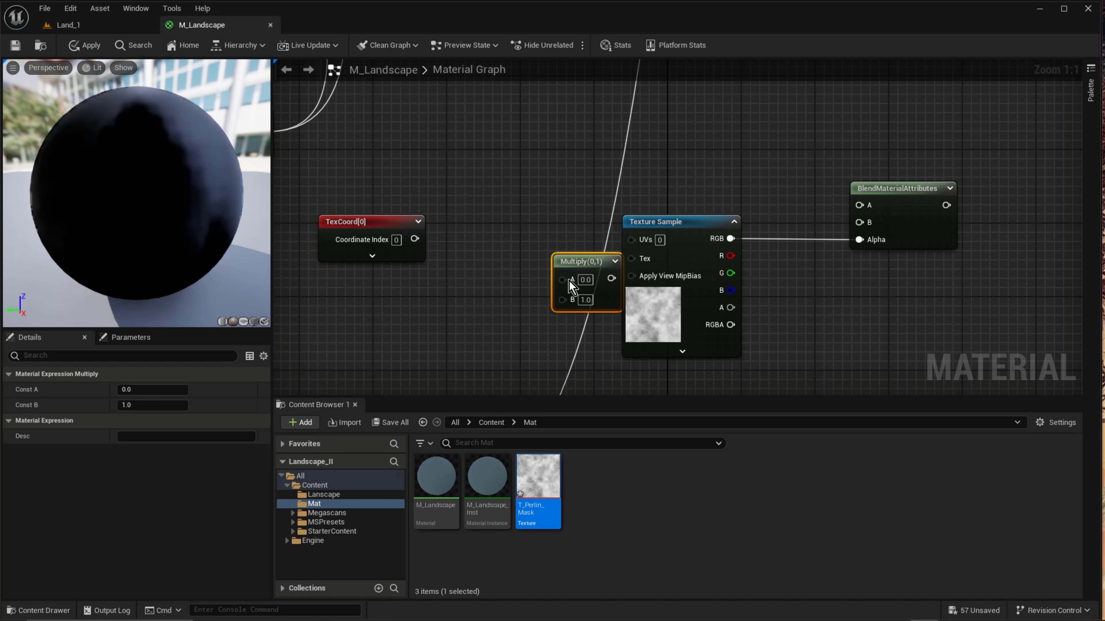
pyautogui.click(357, 337)
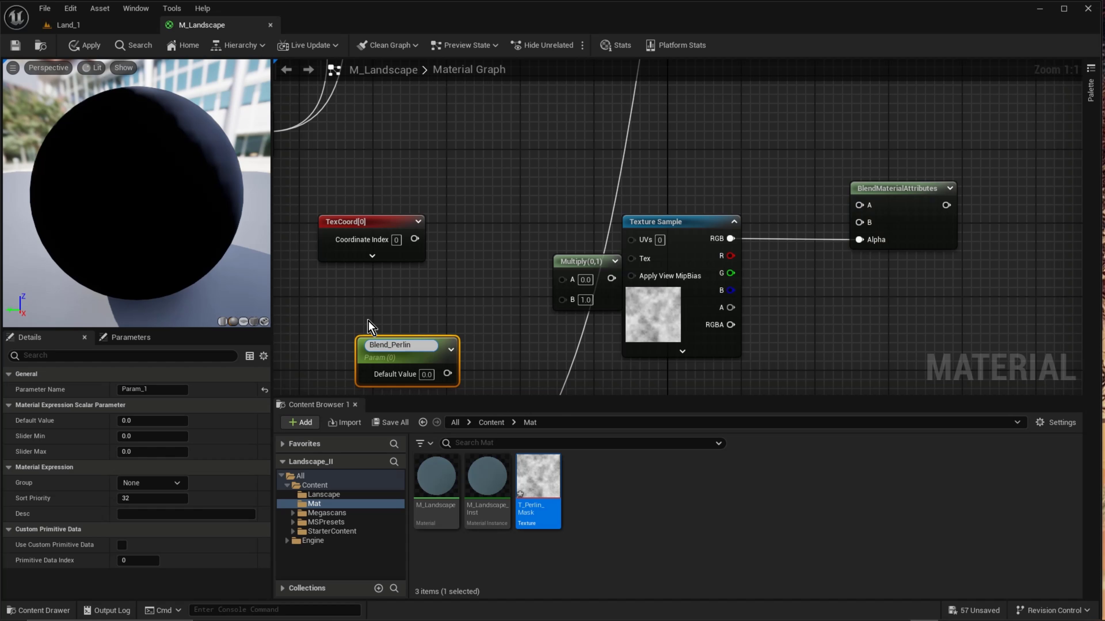
pyautogui.press('Return')
pyautogui.moveTo(447, 370); pyautogui.dragTo(564, 300)
pyautogui.moveTo(415, 239); pyautogui.dragTo(633, 242)
# Move the BlendMaterialAttributes node to just below the Landscape Layer Blend node
pyautogui.moveTo(733, 195); pyautogui.dragTo(717, 300, button='right')
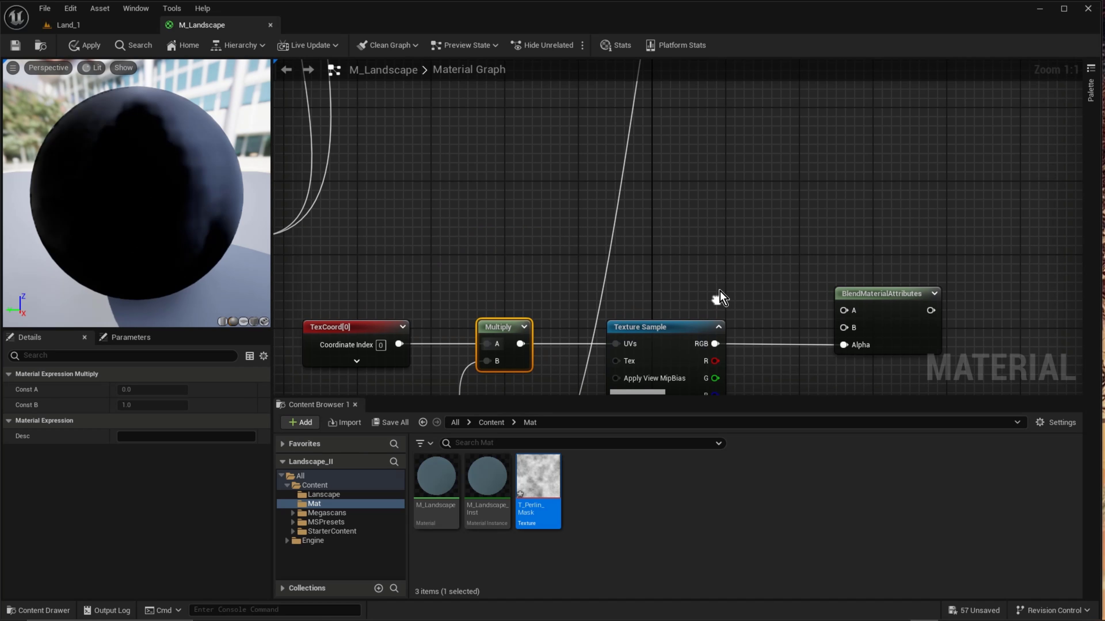
pyautogui.scroll(-3, 720, 293)
pyautogui.moveTo(748, 239)
pyautogui.mouseDown(button='right')
pyautogui.moveTo(745, 263)
pyautogui.moveTo(742, 242)
pyautogui.mouseUp(button='right')
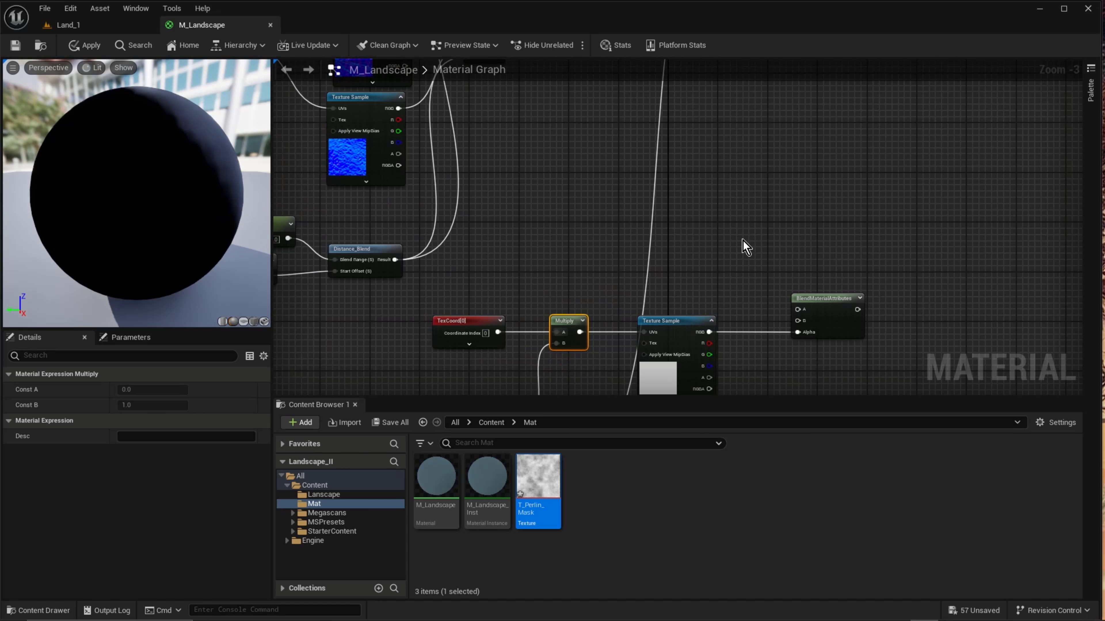
pyautogui.scroll(-4, 743, 240)
pyautogui.moveTo(771, 292); pyautogui.dragTo(778, 265)
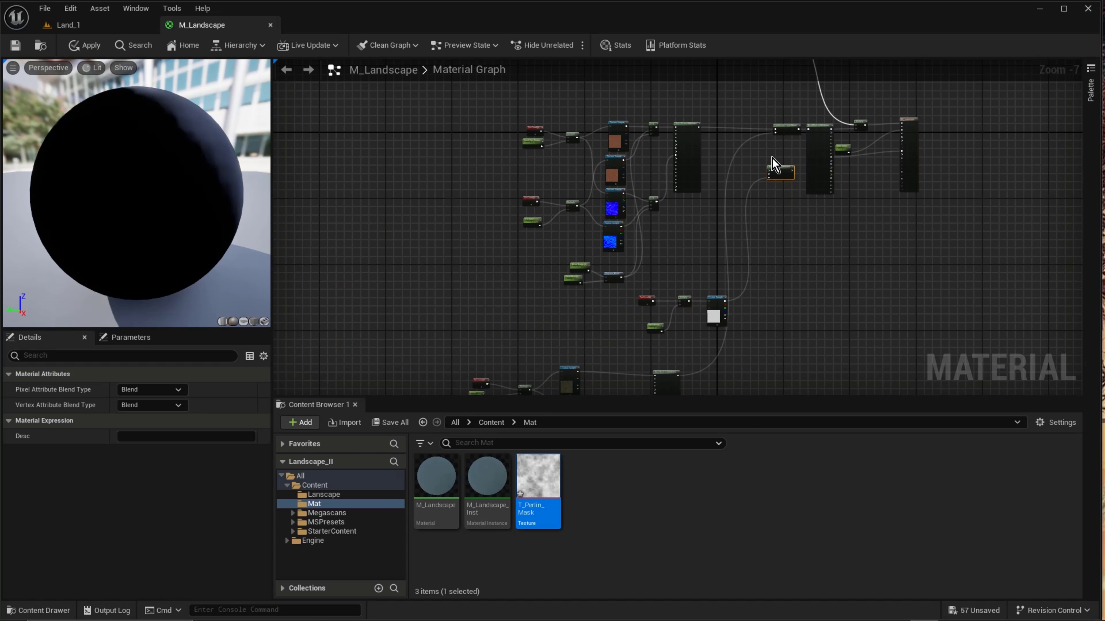
# Connect the sand MakeMaterialAttributes output to input A of BlendMaterialAttributes, and the blend's output to Layer Sand of the Landscape Layer Blend
pyautogui.moveTo(772, 158); pyautogui.dragTo(741, 290, button='right')
pyautogui.scroll(2, 741, 290)
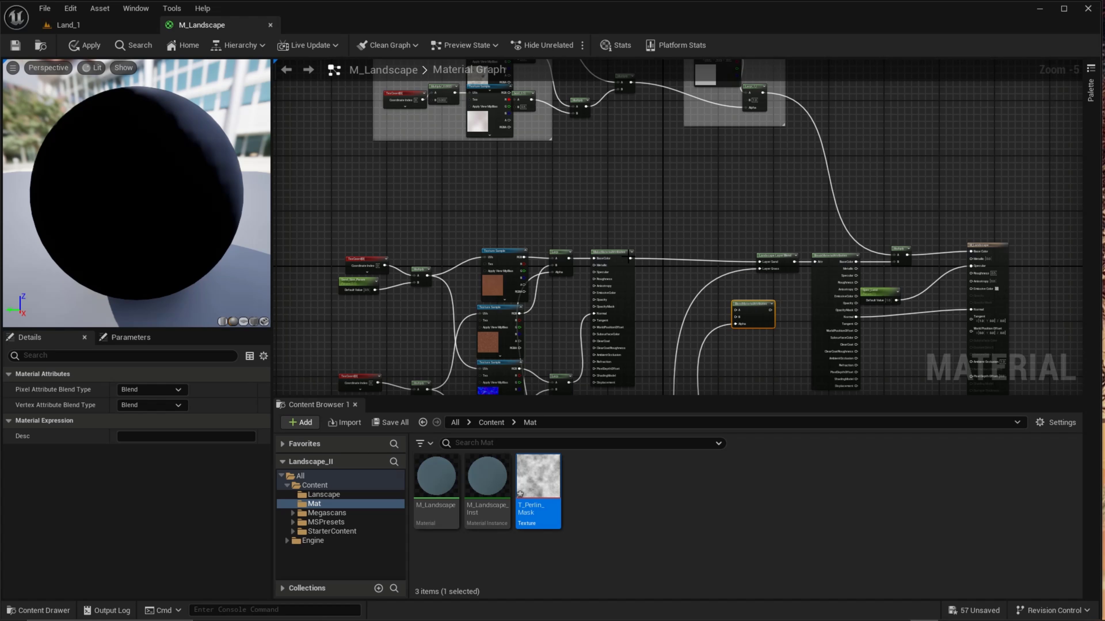
pyautogui.moveTo(631, 258); pyautogui.dragTo(742, 311)
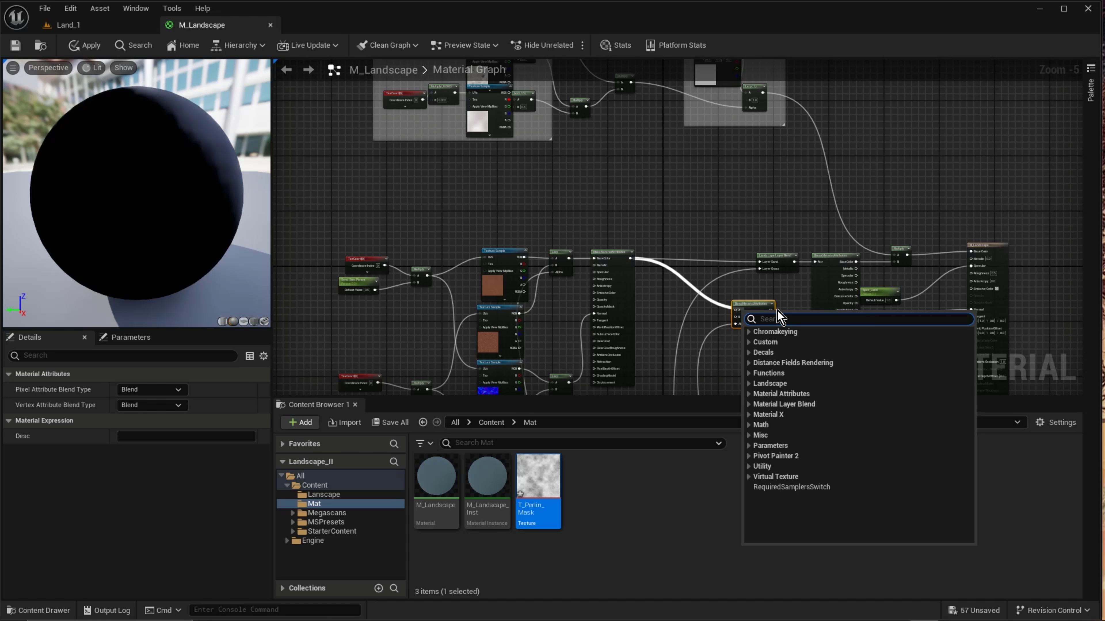
pyautogui.press('Escape')
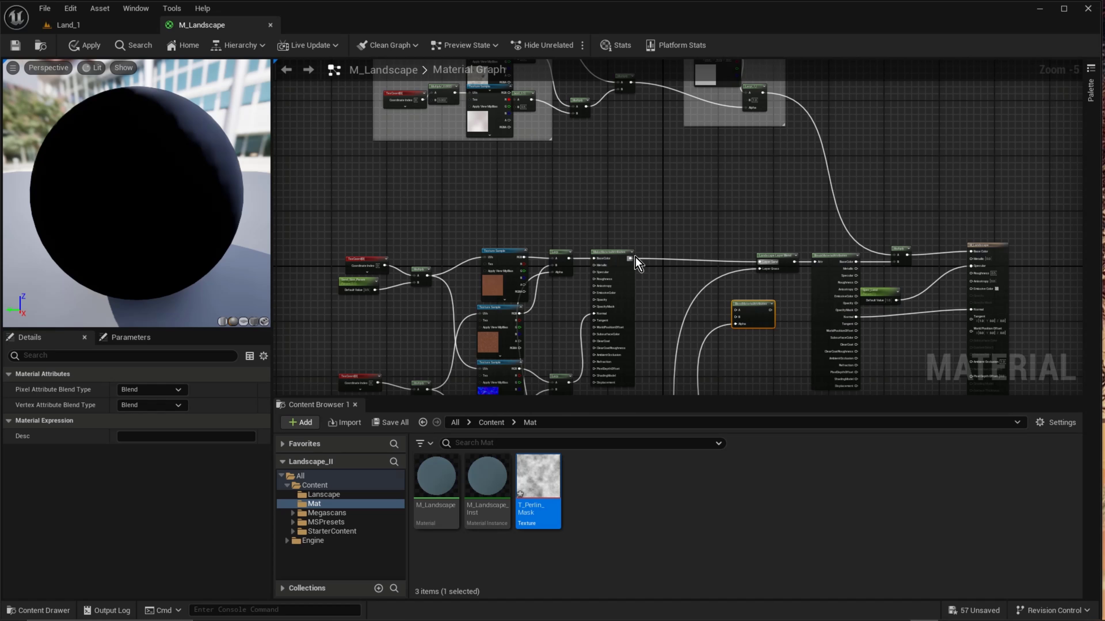
pyautogui.moveTo(630, 258); pyautogui.dragTo(735, 310)
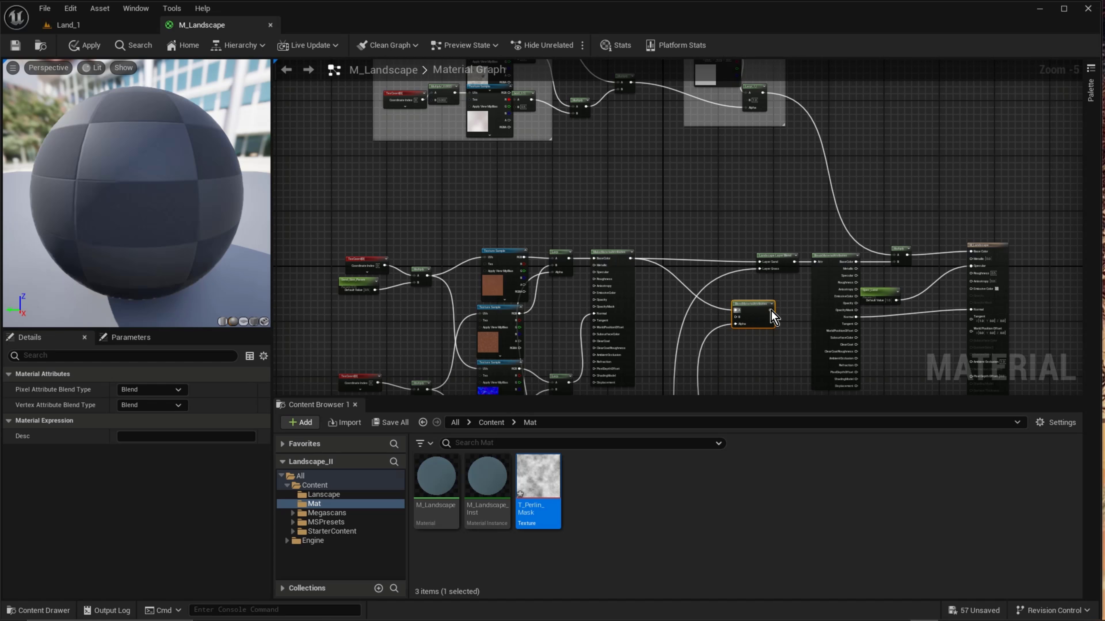
pyautogui.scroll(4, 764, 312)
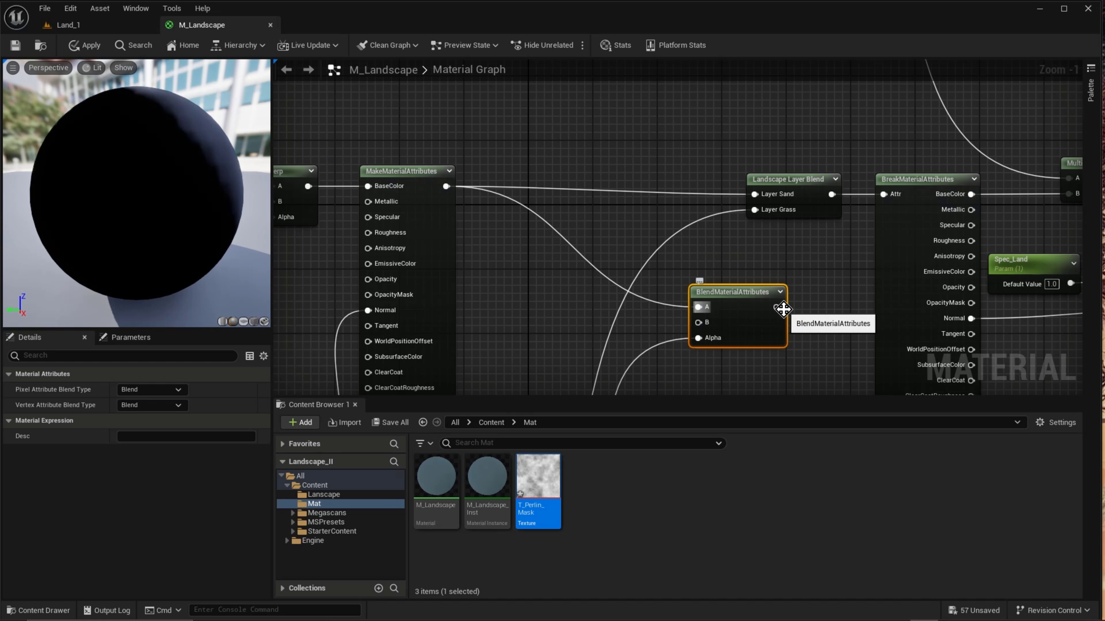
pyautogui.moveTo(762, 285); pyautogui.dragTo(756, 195)
# Delete the old grass node group below the sand network, including its texture samples, UV scaling nodes and MakeMaterialAttributes
pyautogui.moveTo(735, 317); pyautogui.dragTo(776, 139, button='right')
pyautogui.scroll(-3, 698, 314)
pyautogui.moveTo(701, 321); pyautogui.dragTo(780, 80, button='right')
pyautogui.scroll(-1, 702, 155)
pyautogui.moveTo(625, 272); pyautogui.dragTo(745, 147, button='right')
pyautogui.scroll(-3, 664, 211)
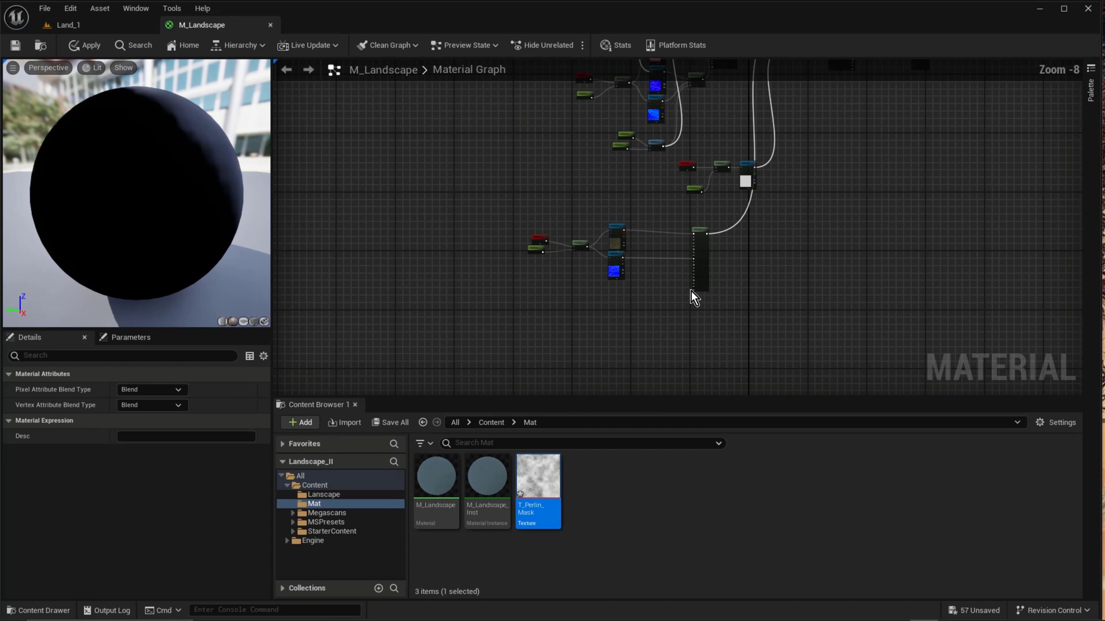
pyautogui.moveTo(739, 353); pyautogui.dragTo(474, 221)
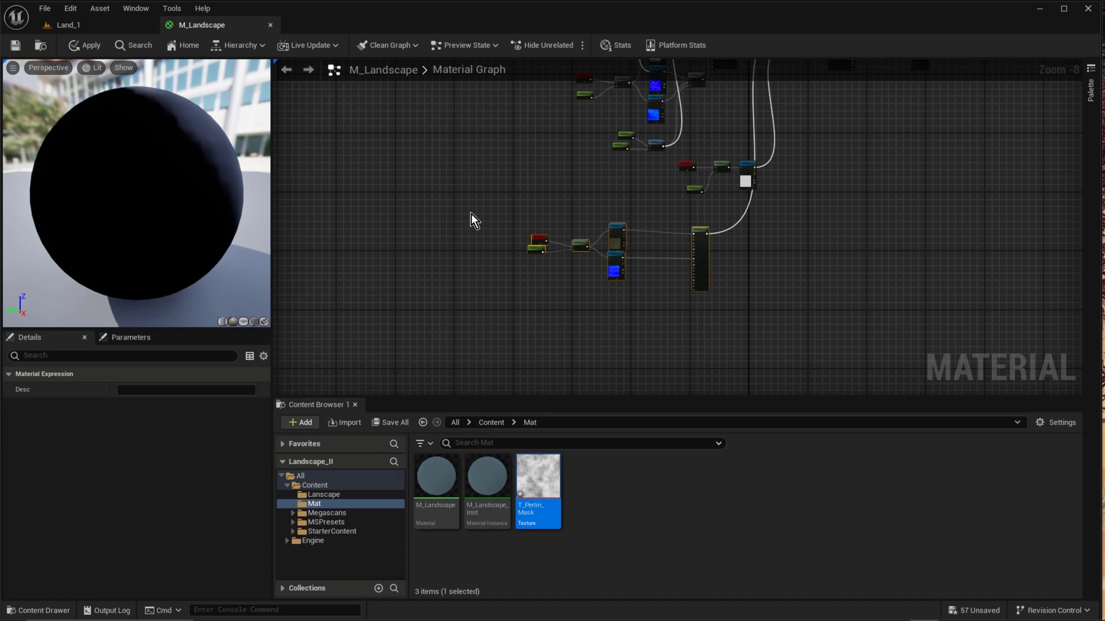
pyautogui.press('Delete')
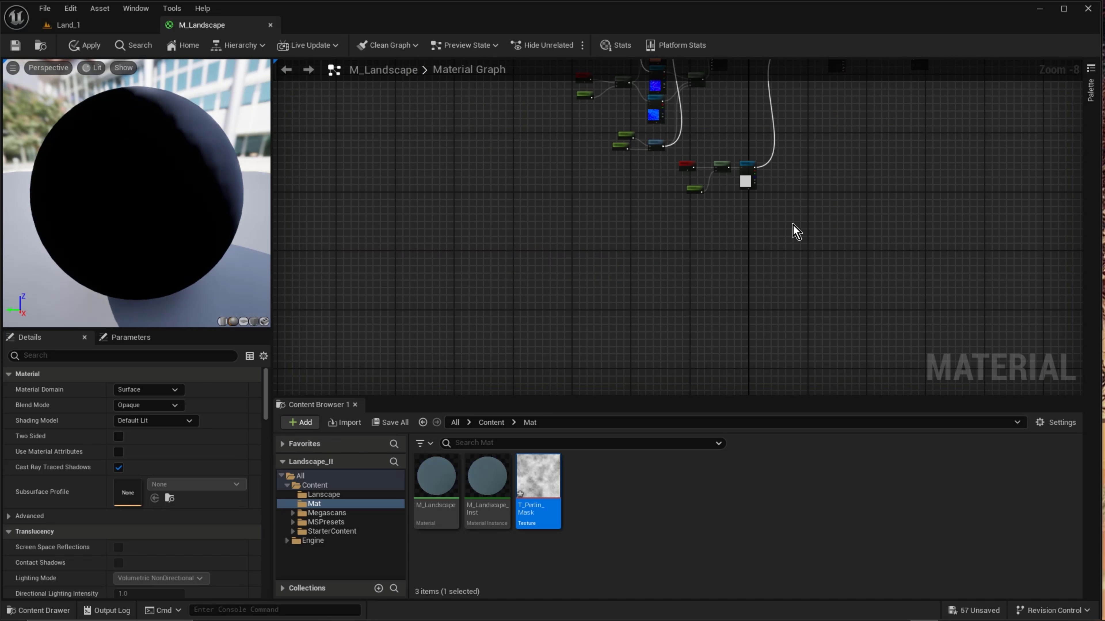
# Move the four Perlin mask nodes closer beneath the BlendMaterialAttributes node
pyautogui.moveTo(799, 239); pyautogui.dragTo(833, 108)
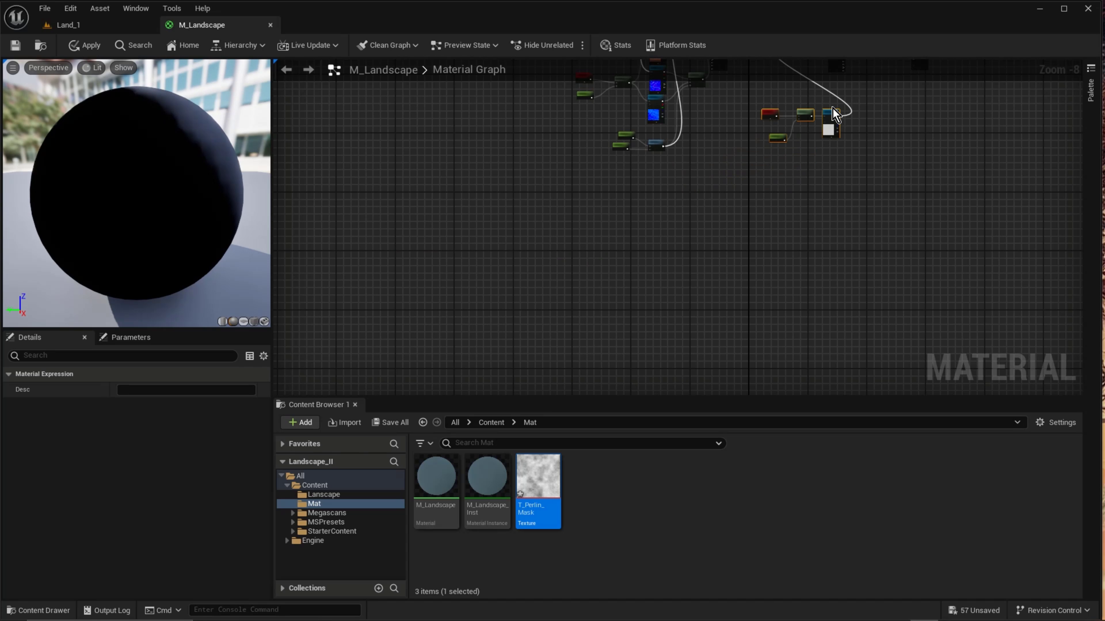
pyautogui.moveTo(763, 133); pyautogui.dragTo(787, 328, button='right')
pyautogui.moveTo(657, 173); pyautogui.dragTo(672, 266, button='right')
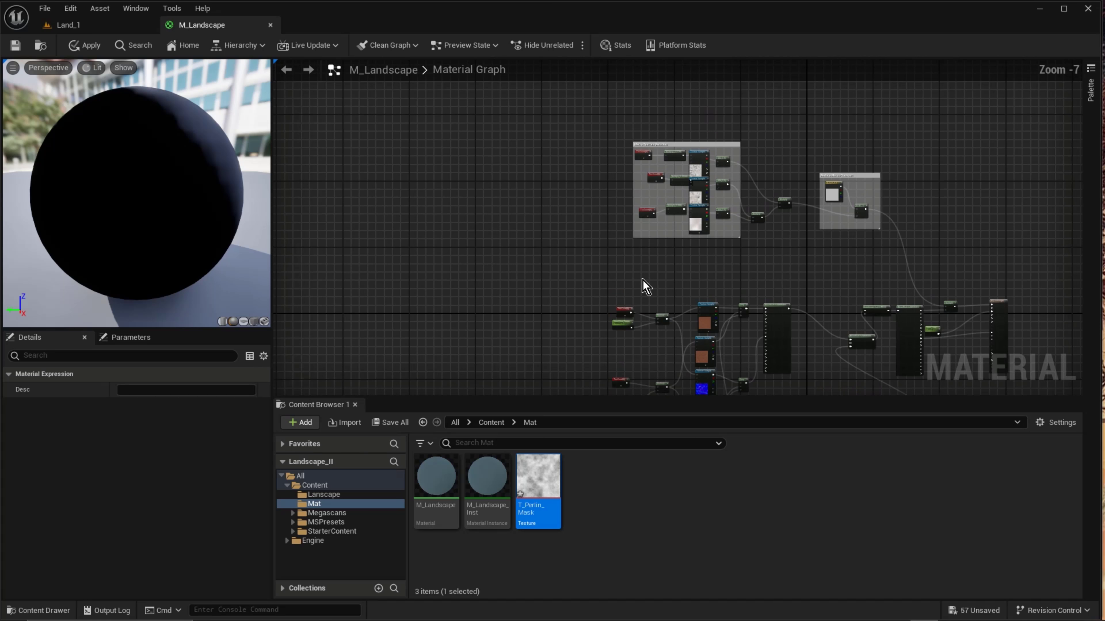
# Duplicate the whole sand node network, including its distance blend and MakeMaterialAttributes, and place the copy below the original
pyautogui.scroll(-2, 643, 279)
pyautogui.moveTo(590, 187); pyautogui.dragTo(751, 340)
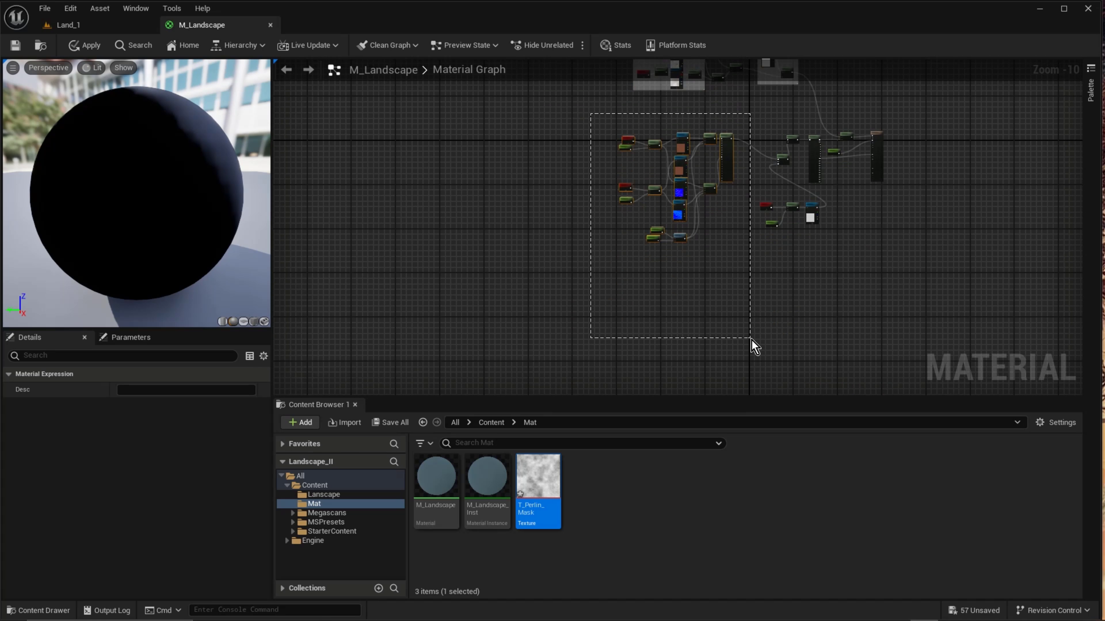
pyautogui.moveTo(688, 319); pyautogui.dragTo(680, 248, button='right')
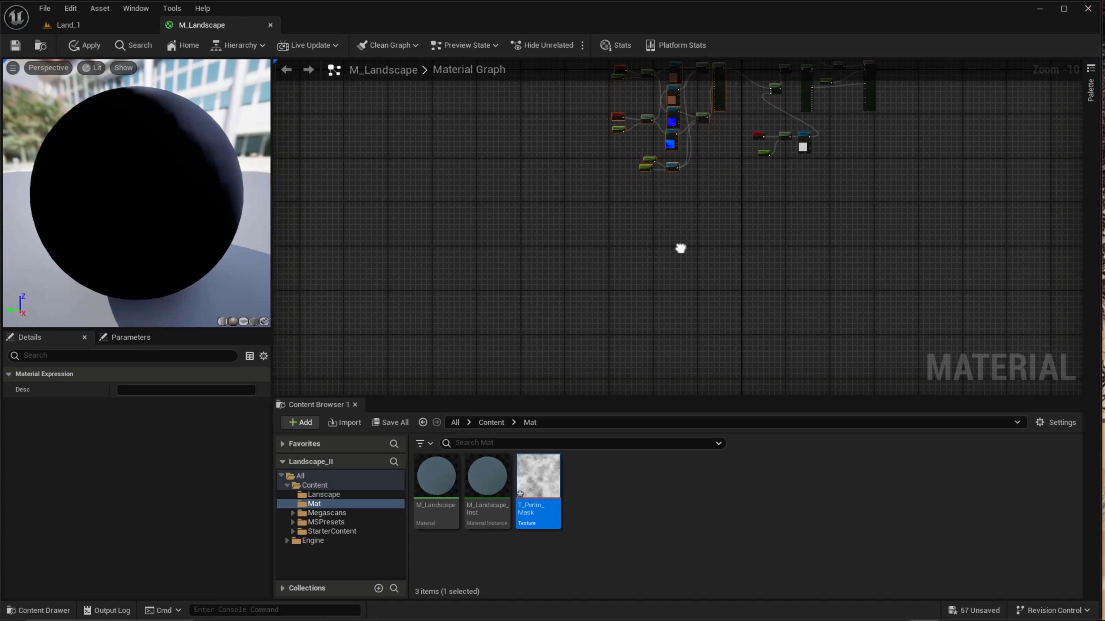
pyautogui.scroll(4, 648, 248)
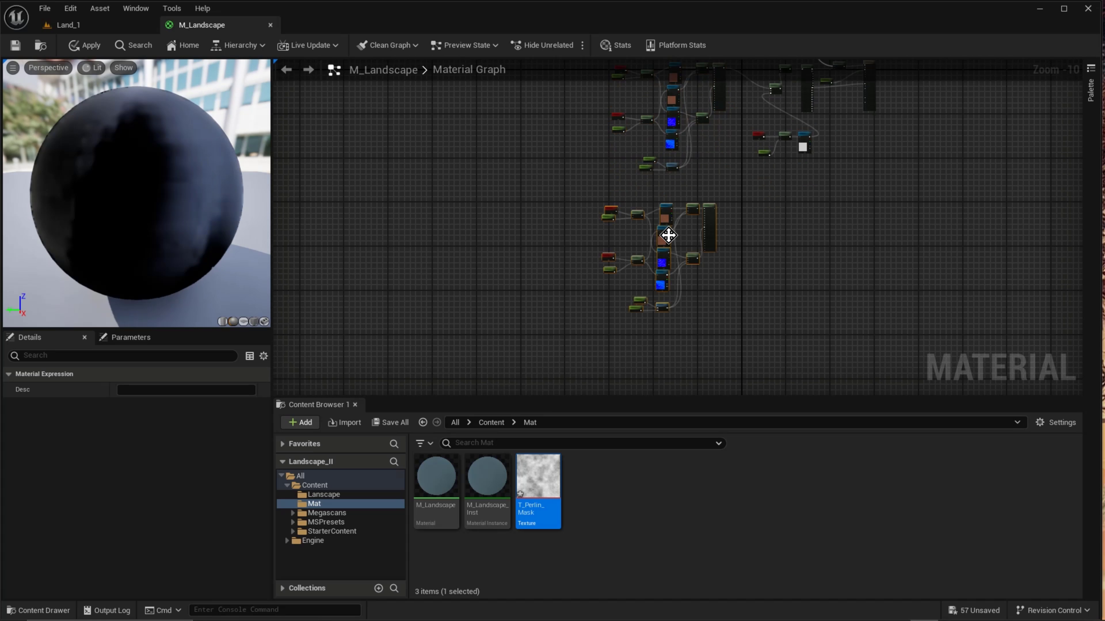
# Open the Megascans folder and filter its contents to show only Texture assets
pyautogui.click(340, 512)
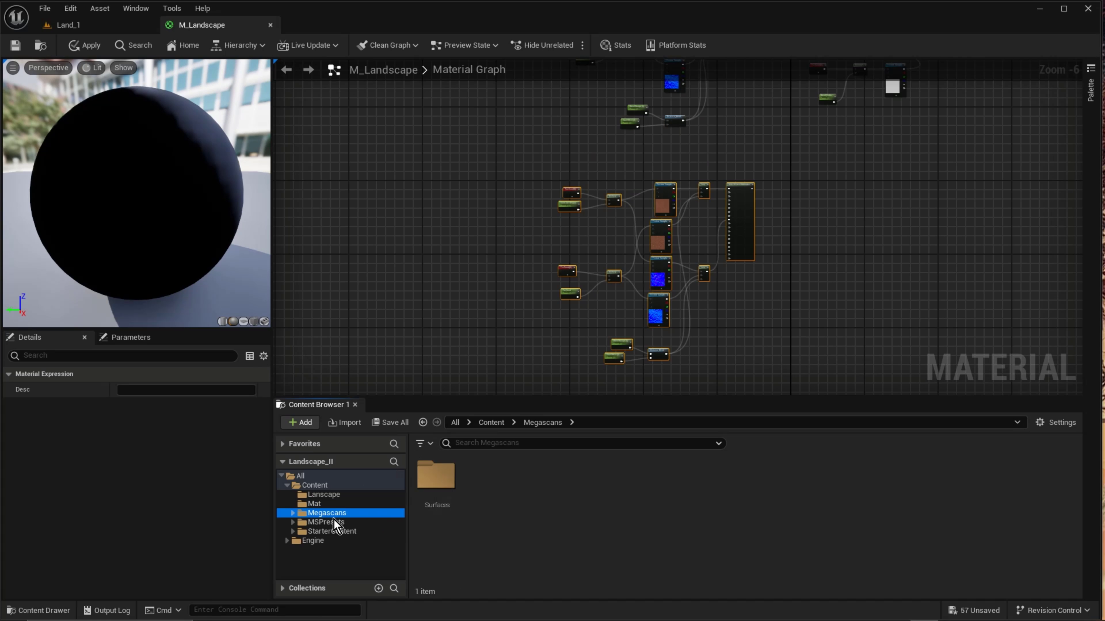
pyautogui.click(423, 443)
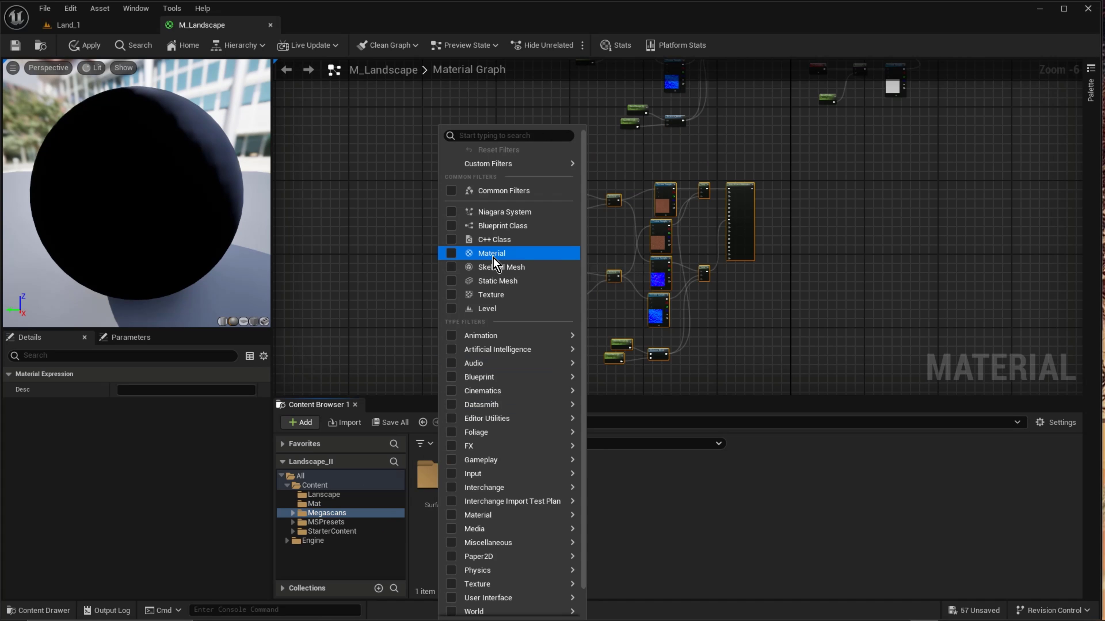
pyautogui.click(502, 296)
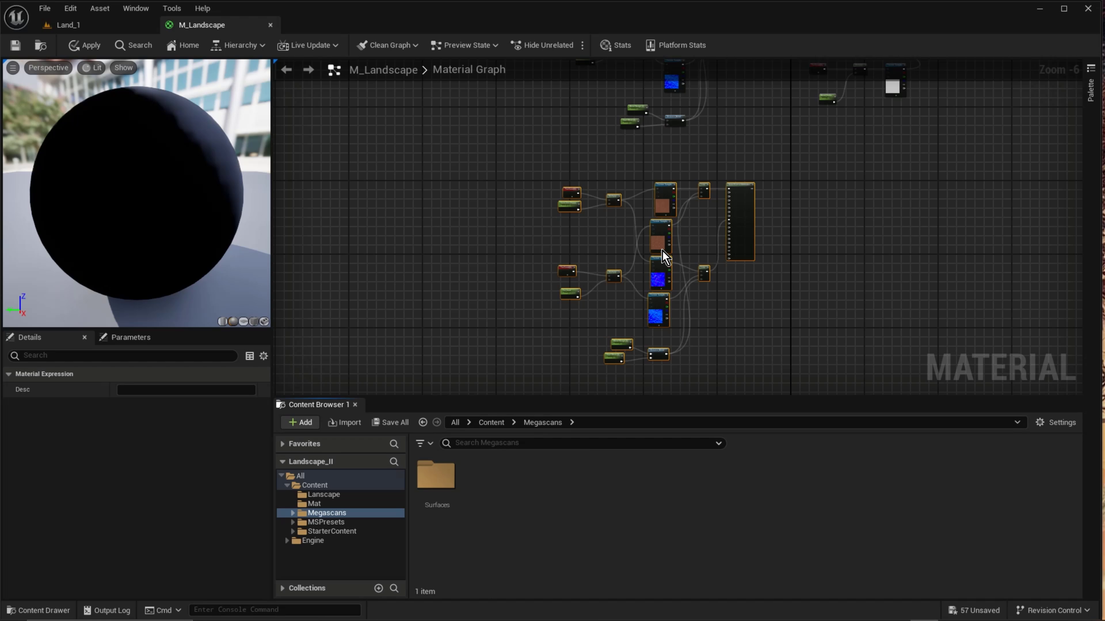
# Assign the dark T_Mossy_Grass base color texture to both color Texture Samples in the duplicated network
pyautogui.scroll(4, 662, 250)
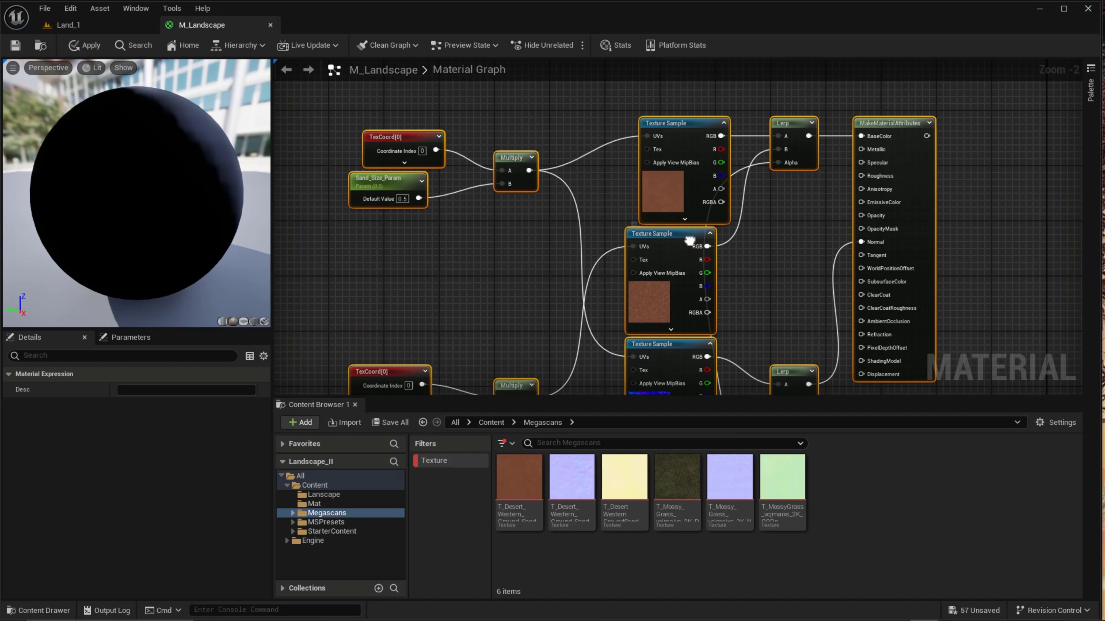
pyautogui.click(687, 190)
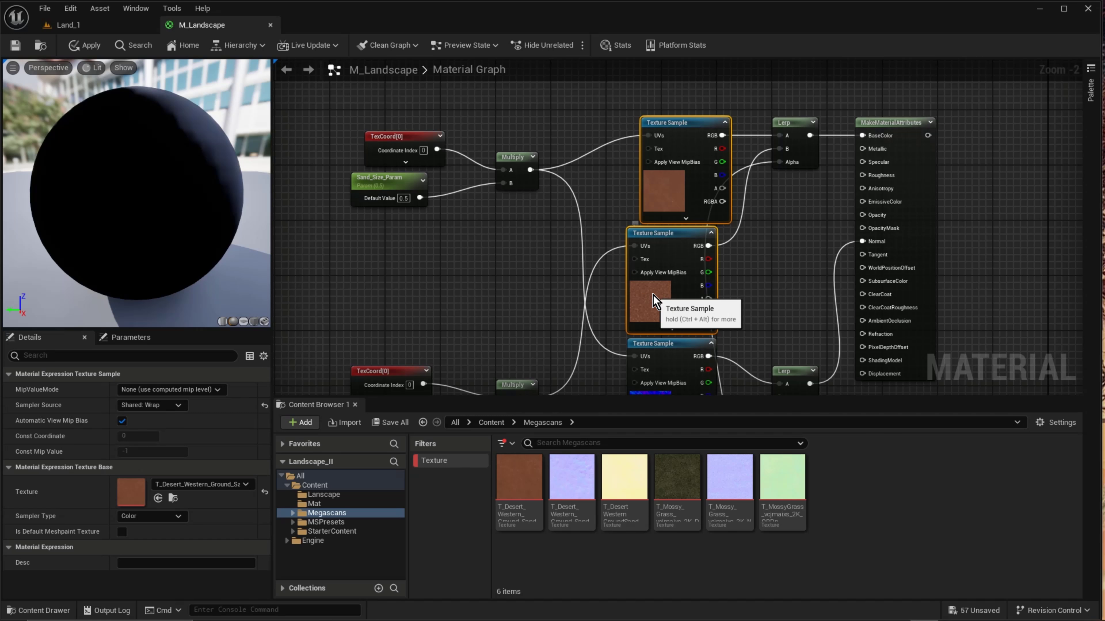
pyautogui.click(677, 483)
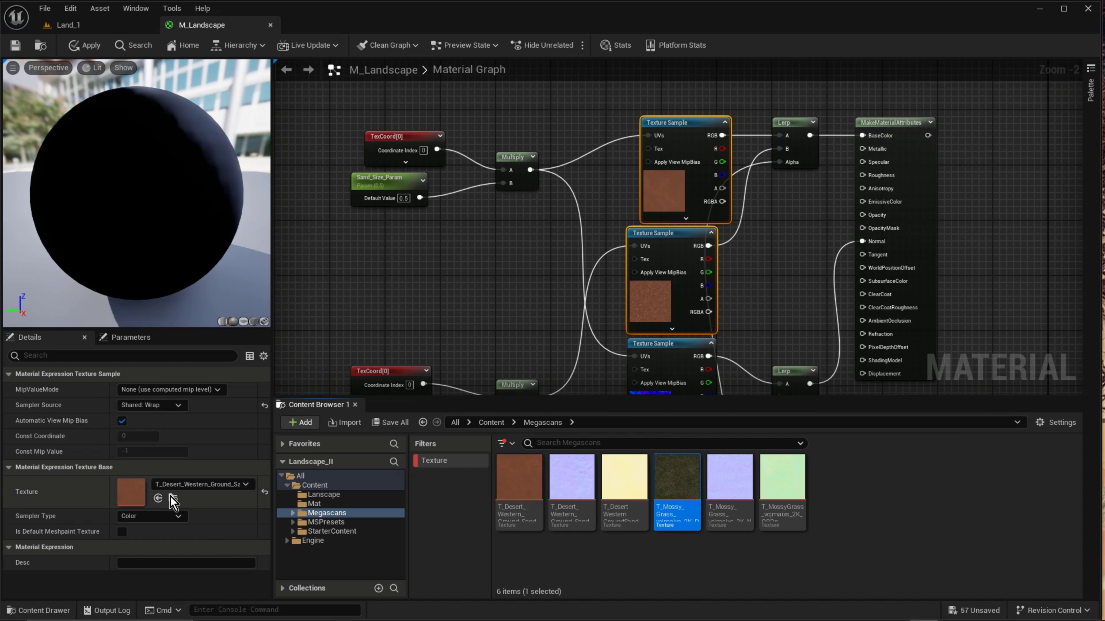
pyautogui.click(158, 499)
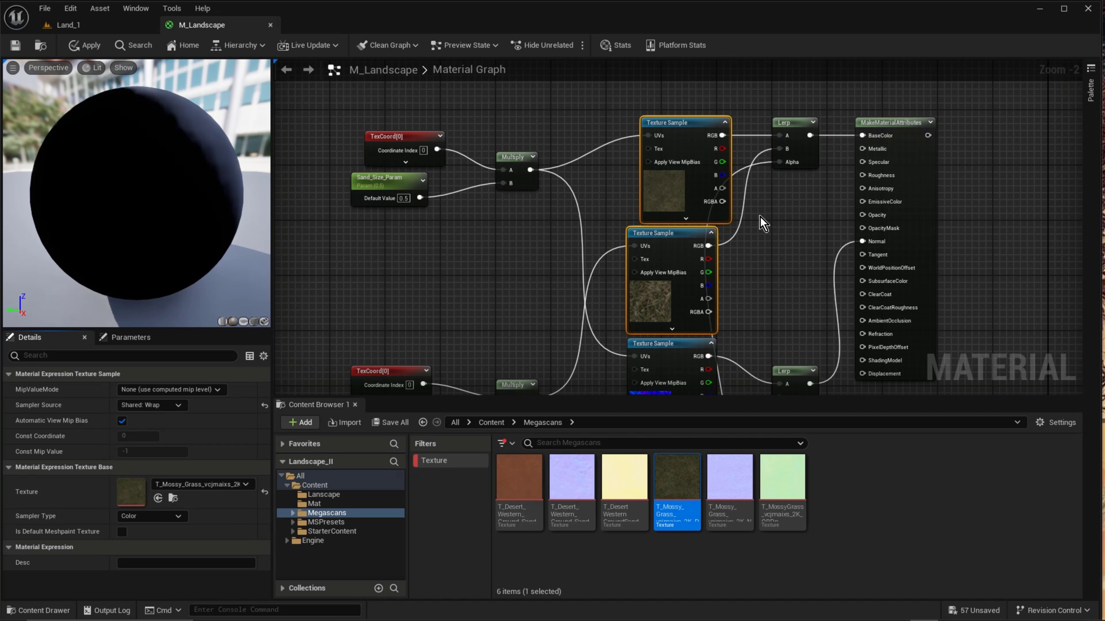
# Assign the T_Mossy_Grass normal map to both normal Texture Samples in the duplicated network
pyautogui.moveTo(760, 216); pyautogui.dragTo(764, 90, button='right')
pyautogui.click(660, 279)
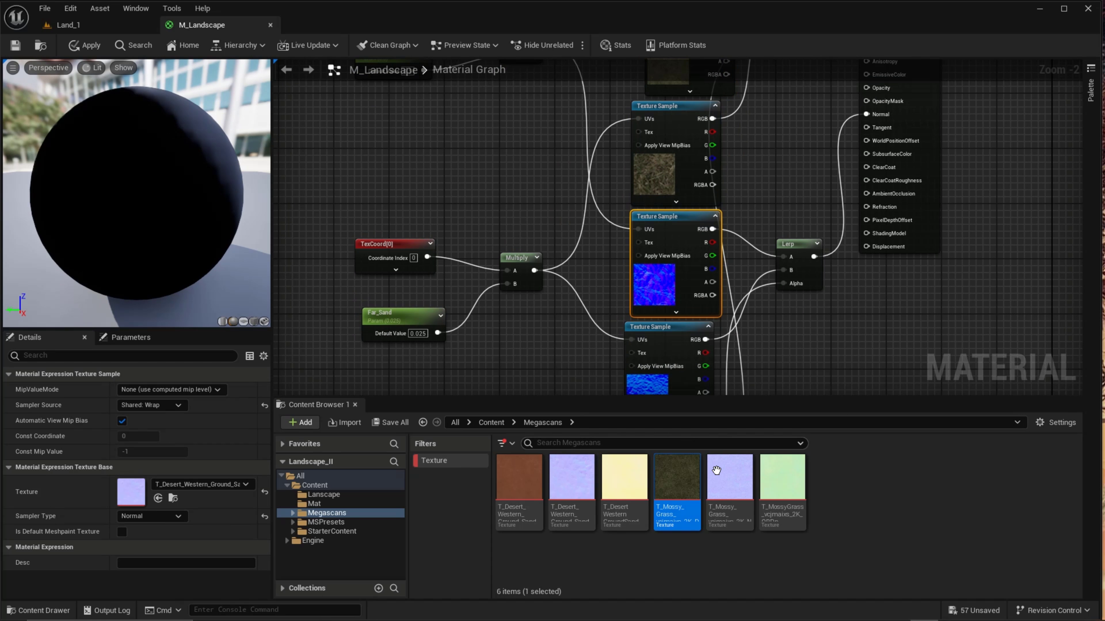
pyautogui.keyDown('ctrl'); pyautogui.click(647, 389); pyautogui.keyUp('ctrl')
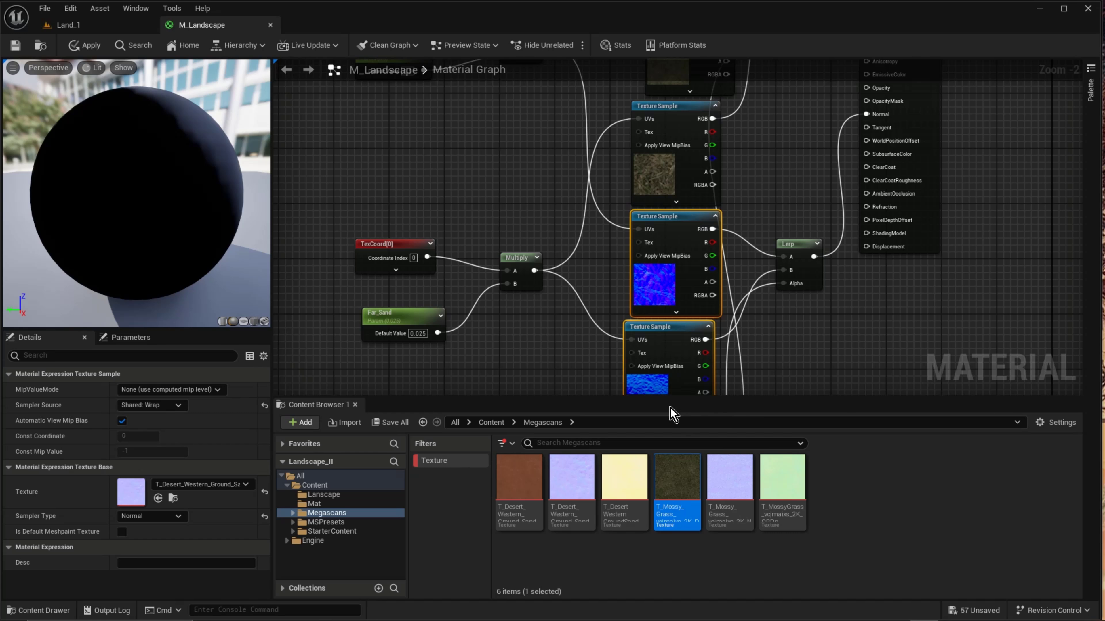
pyautogui.click(722, 496)
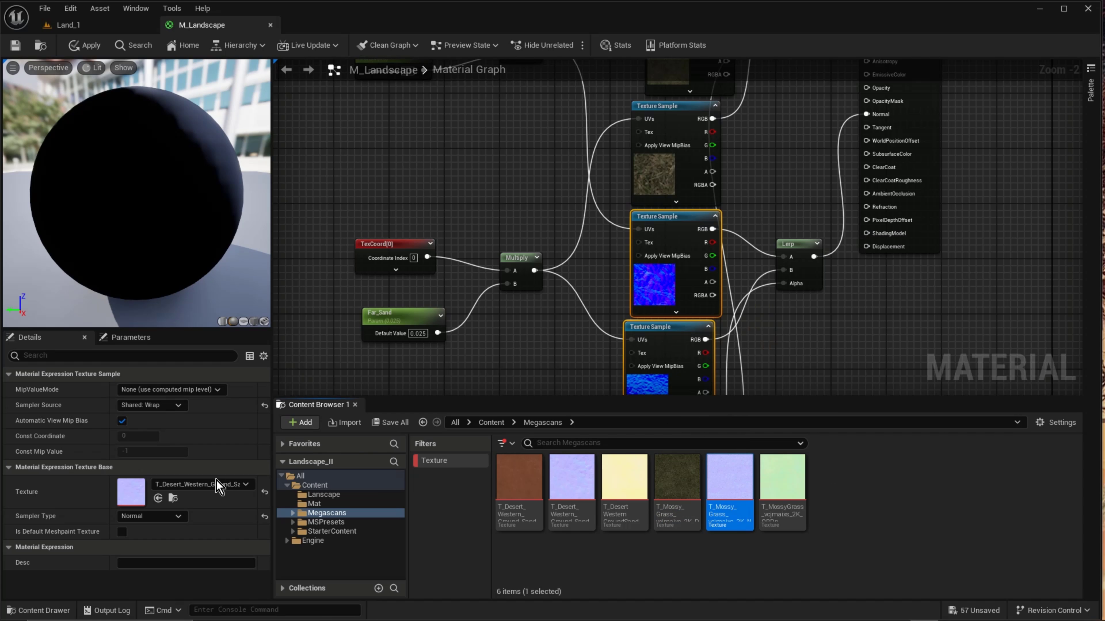
pyautogui.click(158, 498)
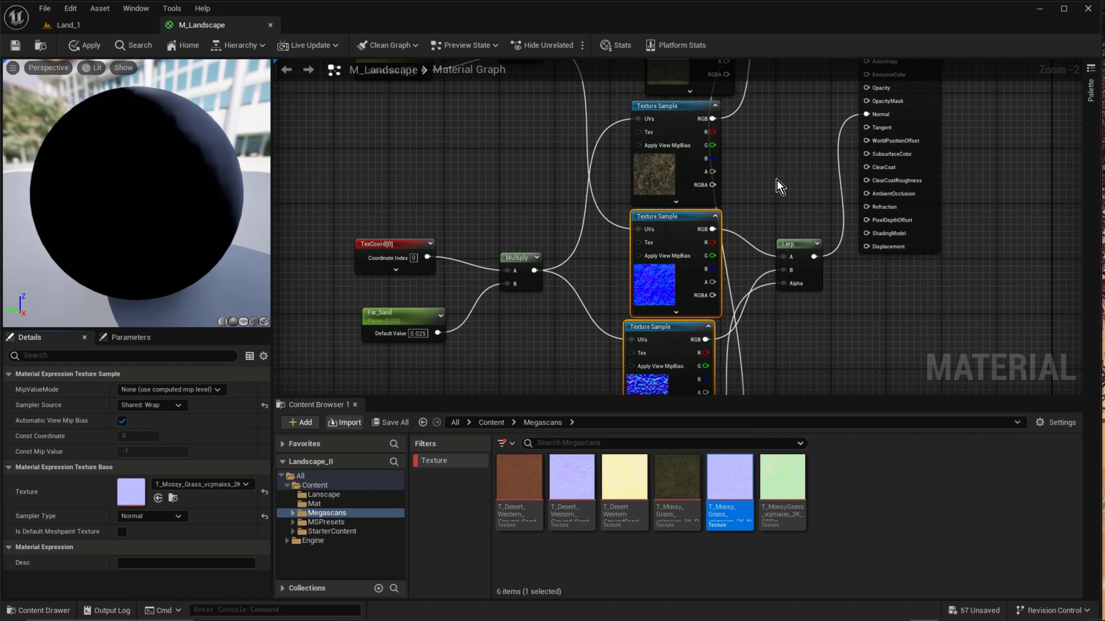
# Connect the mossy grass MakeMaterialAttributes output to input B of BlendMaterialAttributes
pyautogui.scroll(-3, 779, 183)
pyautogui.moveTo(852, 104); pyautogui.dragTo(775, 154, button='right')
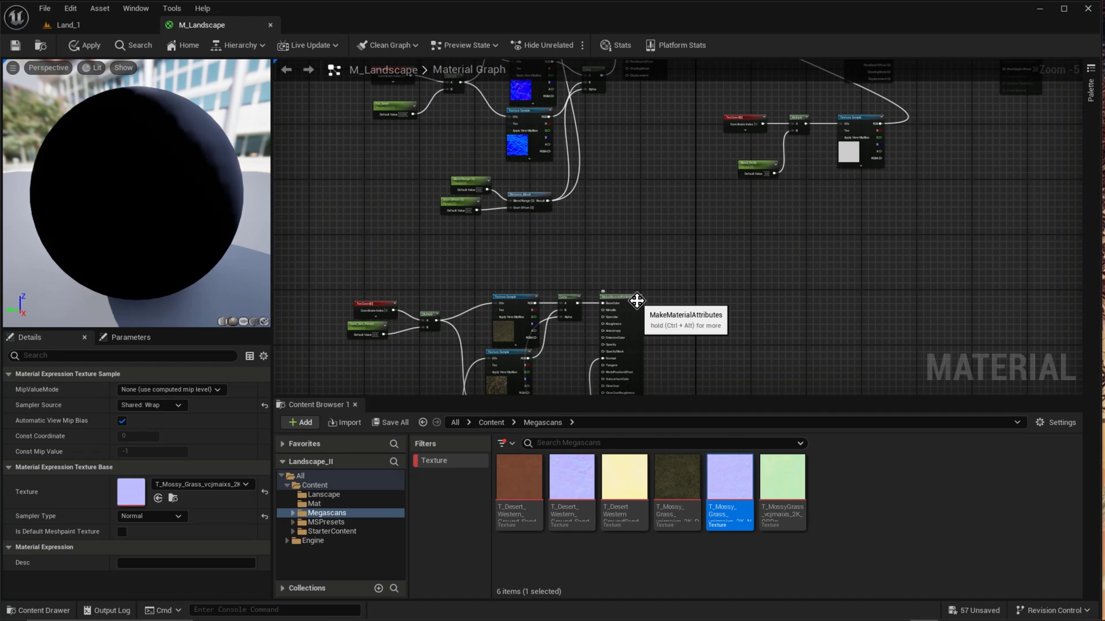
pyautogui.scroll(3, 641, 304)
pyautogui.moveTo(639, 305); pyautogui.dragTo(897, 304)
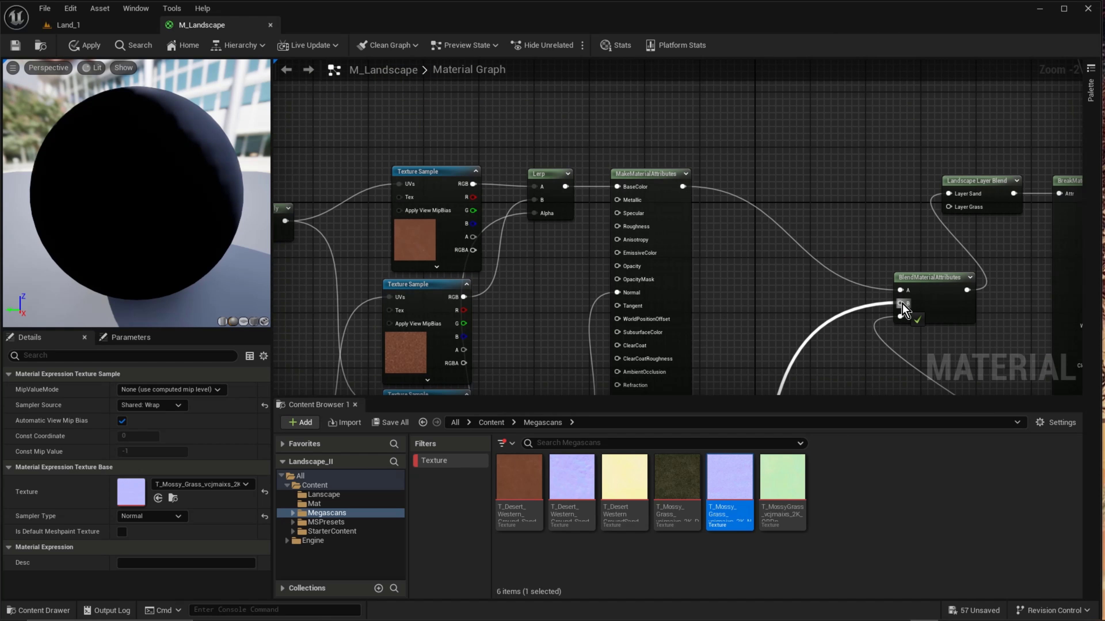
# Connect the mossy grass MakeMaterialAttributes output to Layer Grass of the Landscape Layer Blend as well
pyautogui.moveTo(835, 358); pyautogui.dragTo(798, 61, button='right')
pyautogui.scroll(-2, 720, 320)
pyautogui.moveTo(677, 389); pyautogui.dragTo(627, 273, button='right')
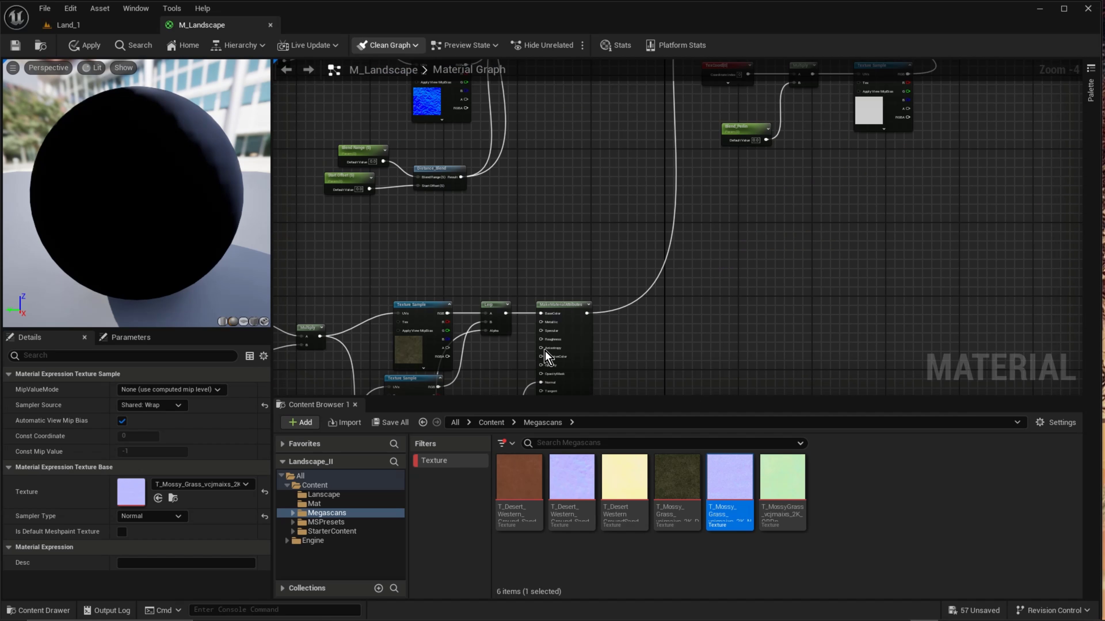
pyautogui.moveTo(587, 313); pyautogui.dragTo(798, 331)
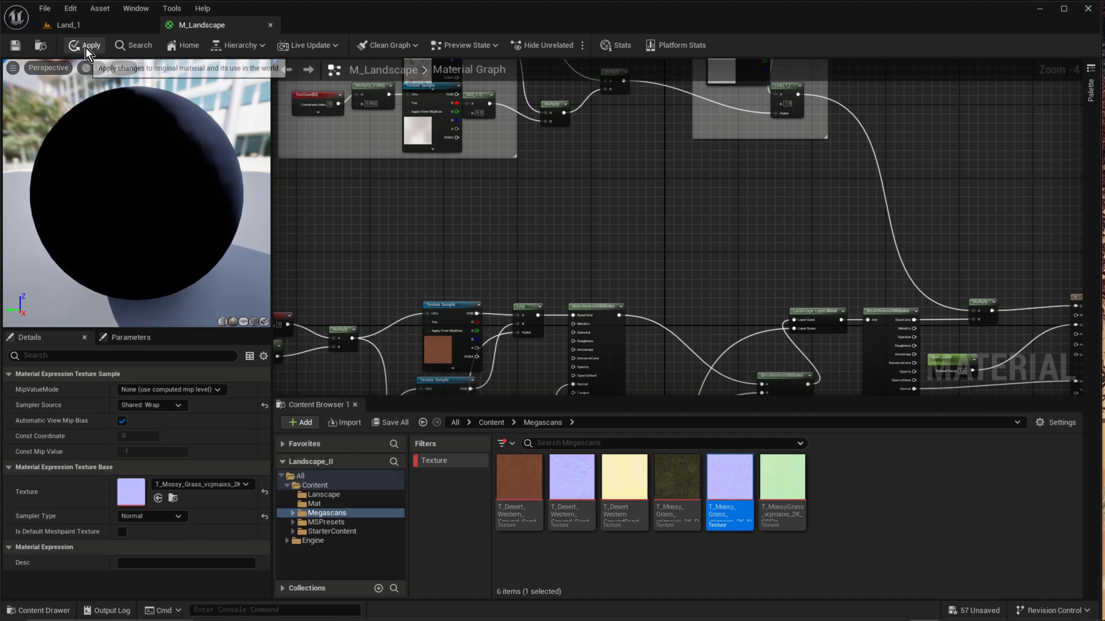
# Apply and save the M_Landscape changes, and inspect the terrain surface up close in the Land_1 level
pyautogui.click(74, 46)
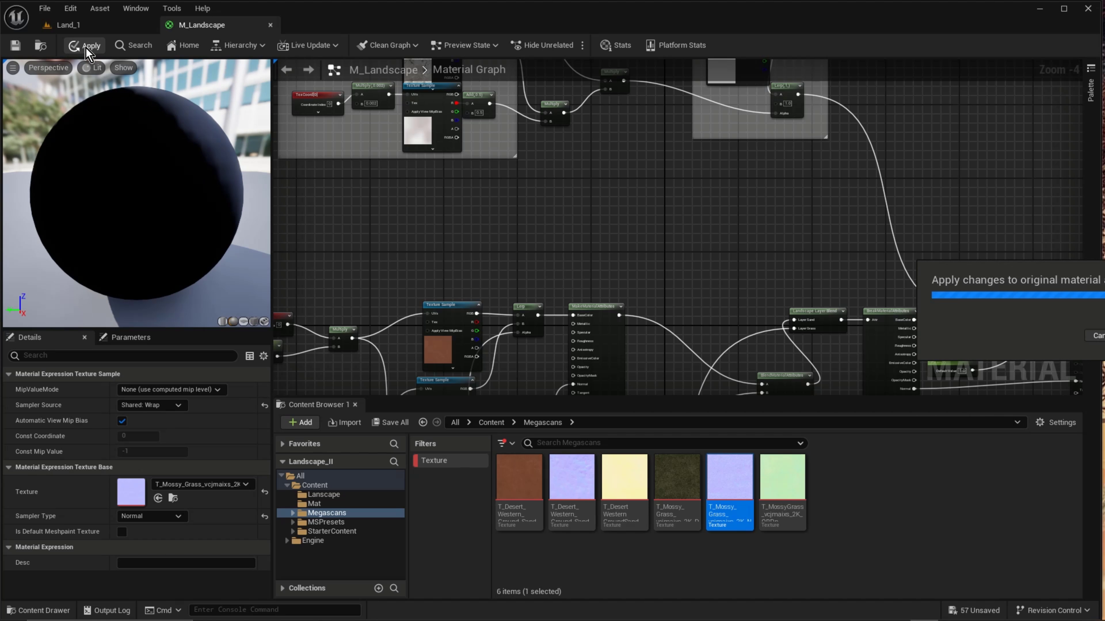
pyautogui.click(16, 47)
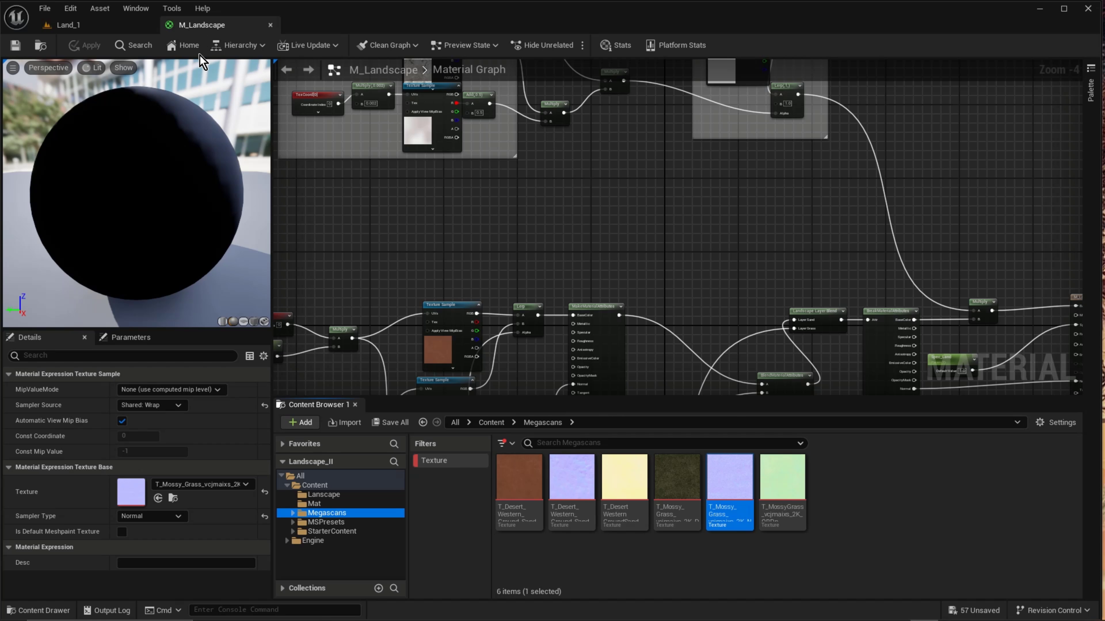
pyautogui.click(68, 25)
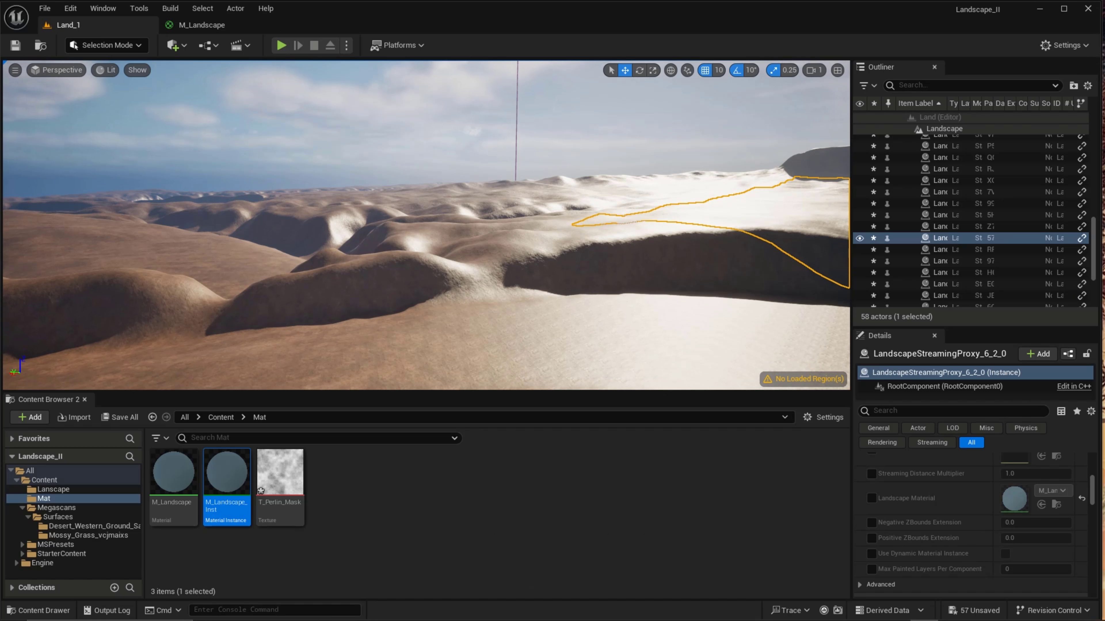
pyautogui.moveTo(426, 226); pyautogui.dragTo(418, 224, button='right')
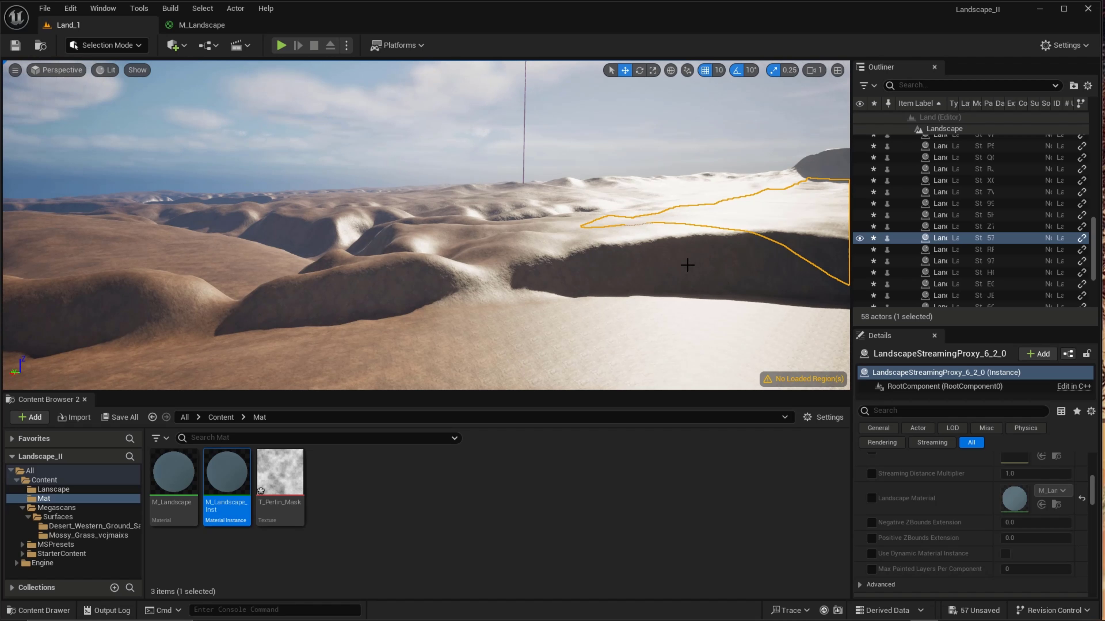
pyautogui.moveTo(623, 348); pyautogui.dragTo(504, 354, button='right')
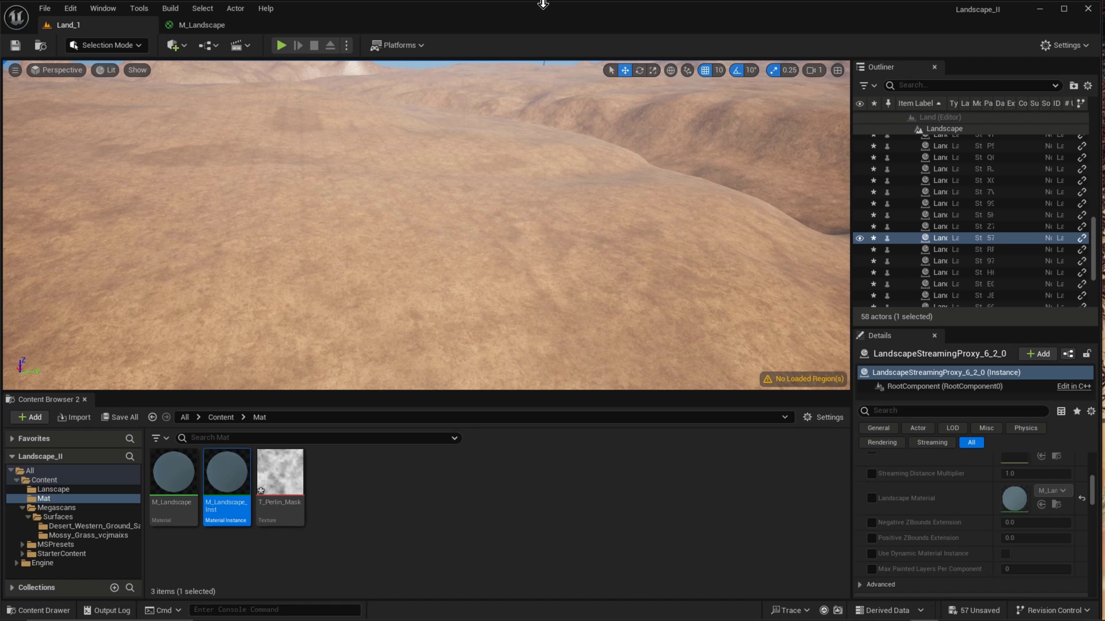
# In the M_Landscape graph, disconnect the Perlin mask Texture Sample's RGB output from the BlendMaterialAttributes Alpha
pyautogui.click(190, 25)
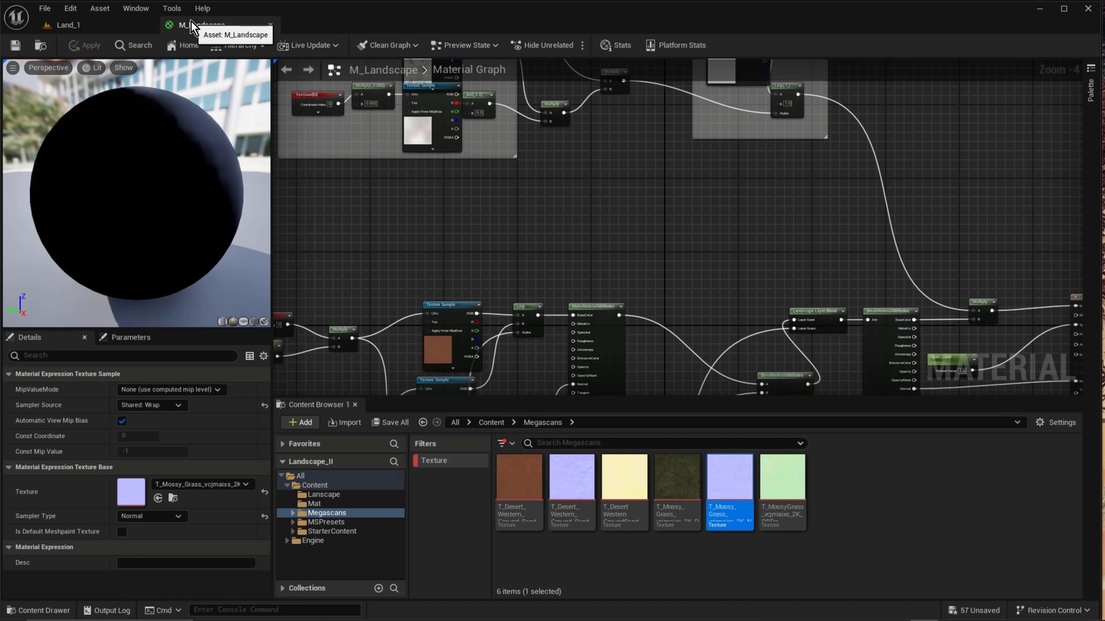
pyautogui.moveTo(718, 287); pyautogui.dragTo(510, 378, button='right')
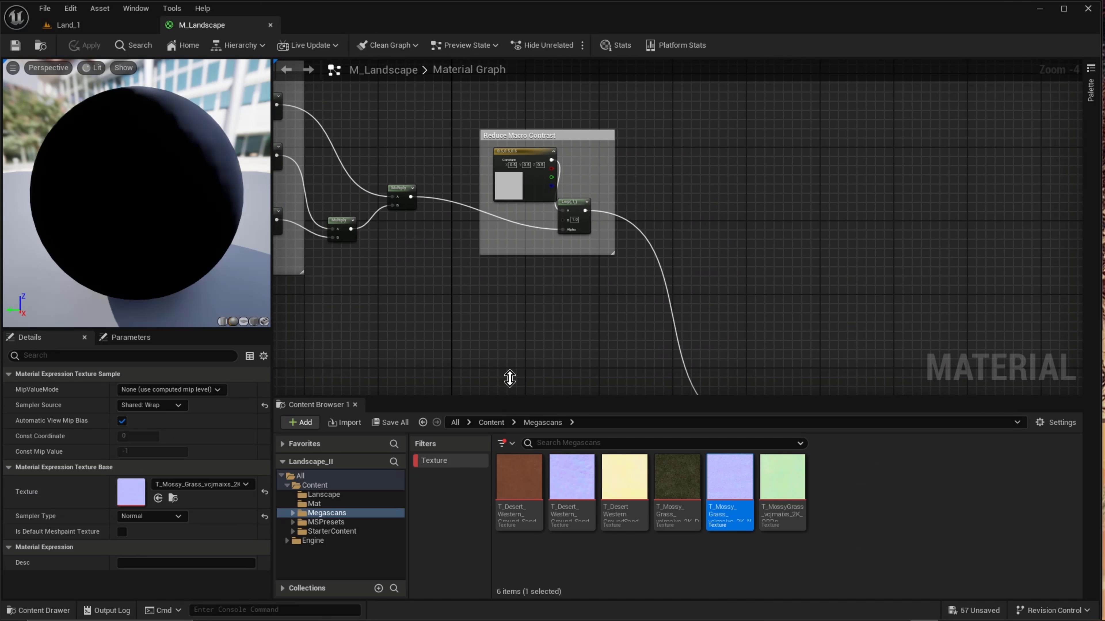
pyautogui.scroll(-4, 550, 333)
pyautogui.moveTo(559, 332); pyautogui.dragTo(602, 88, button='right')
pyautogui.scroll(2, 637, 238)
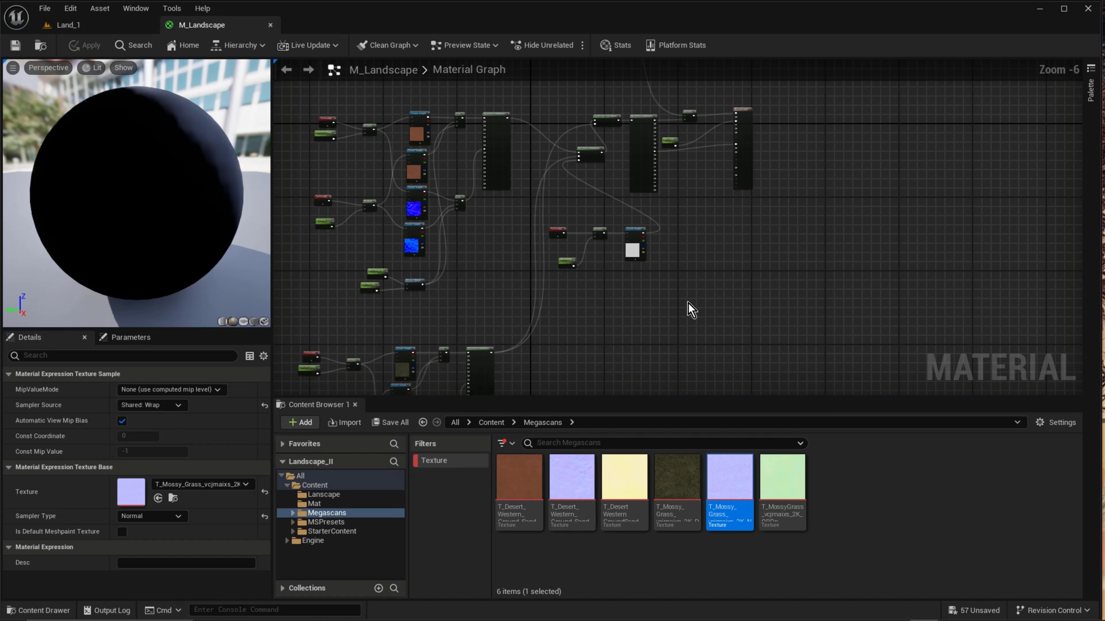
pyautogui.click(670, 286)
pyautogui.scroll(4, 685, 316)
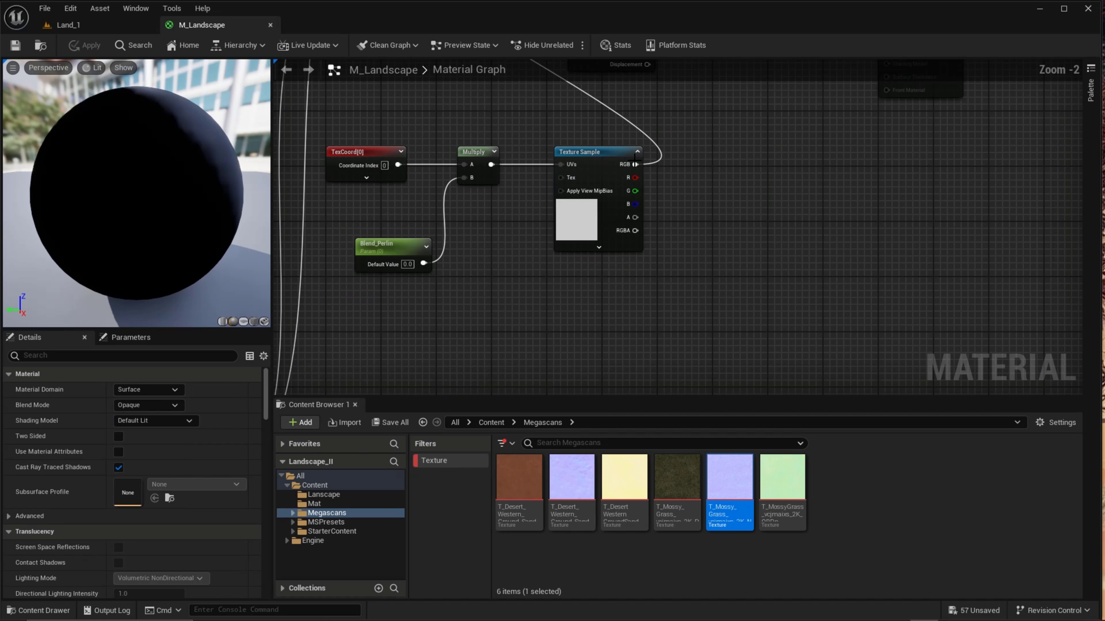
pyautogui.keyDown('alt'); pyautogui.click(635, 165); pyautogui.keyUp('alt')
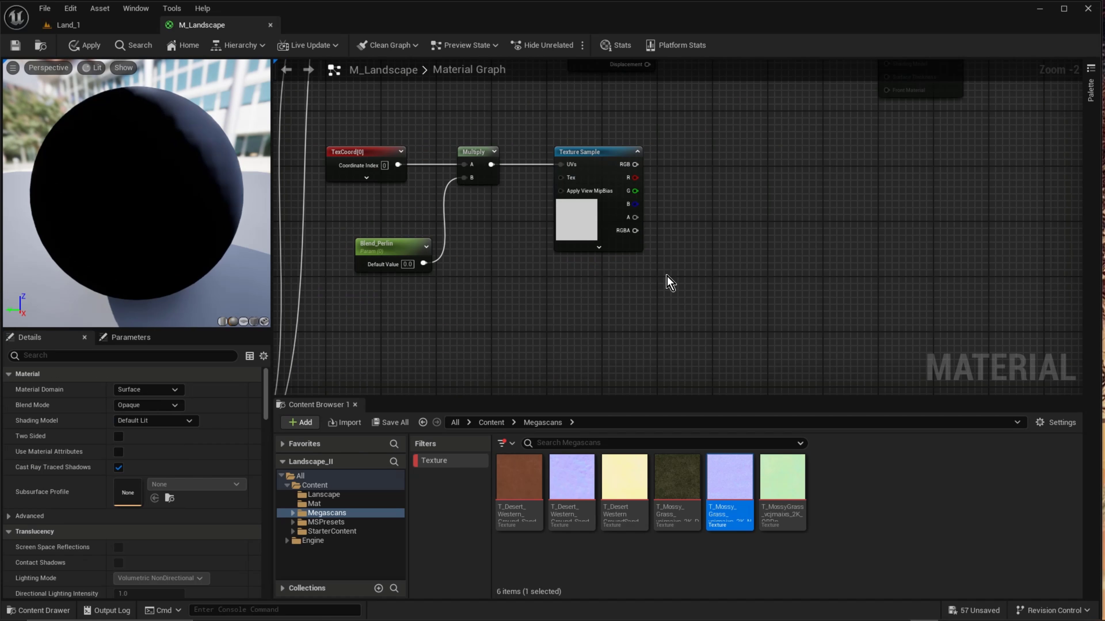
# Add a scalar parameter named Mat_Blend below the Perlin mask Texture Sample
pyautogui.click(609, 331)
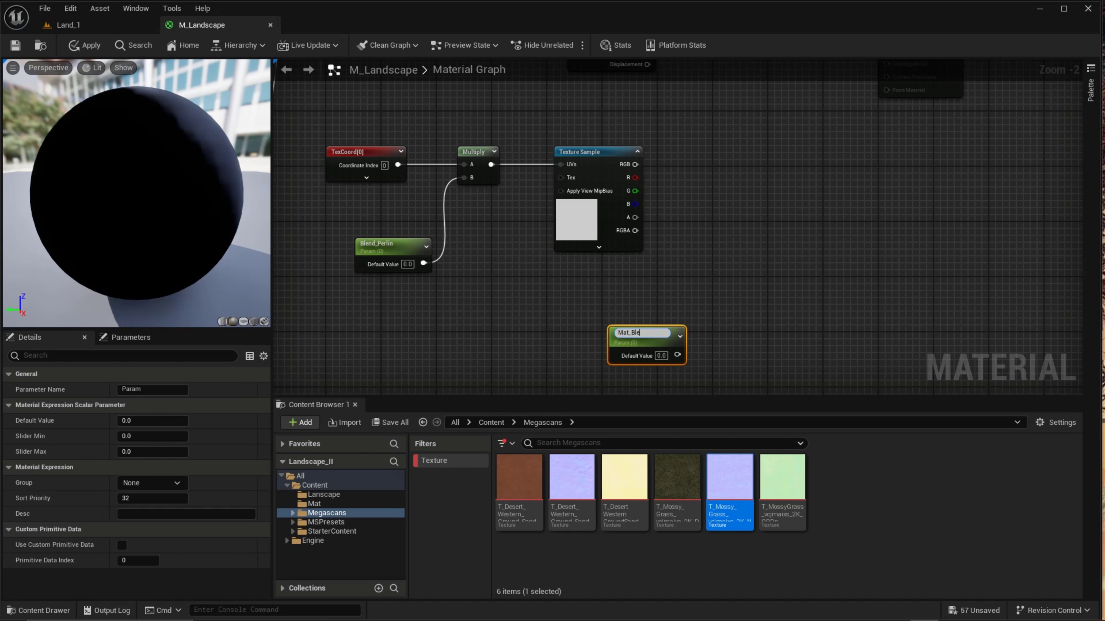
pyautogui.write('Mat_Blend')
pyautogui.press('Return')
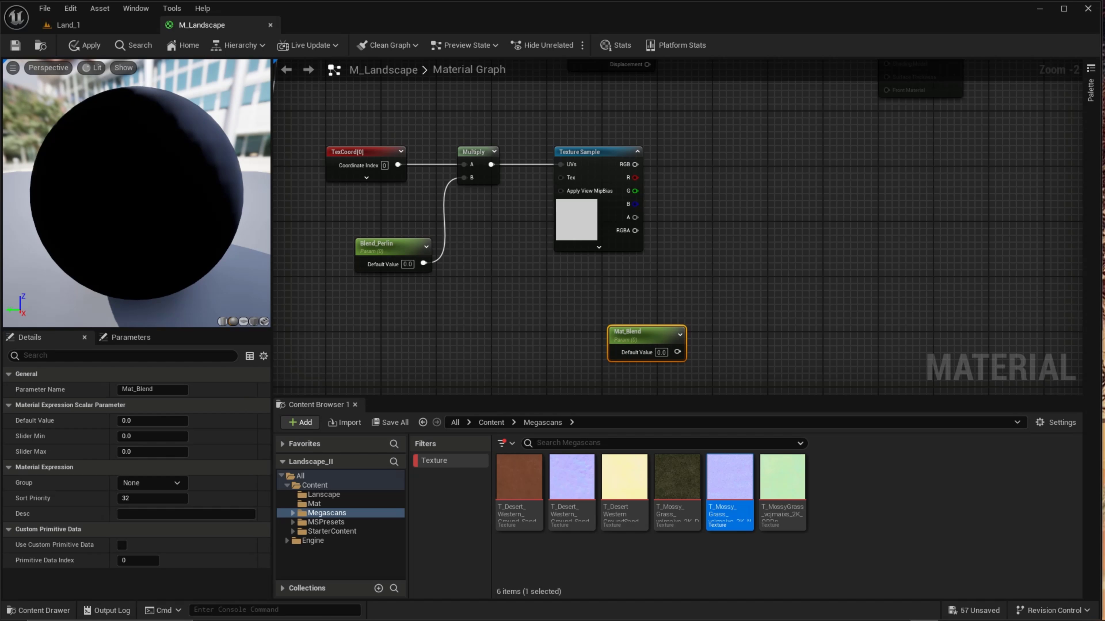
# Add a Multiply node after the Perlin mask, feed it the mask's RGB and Mat_Blend, and align it with the Texture Sample
pyautogui.click(722, 190)
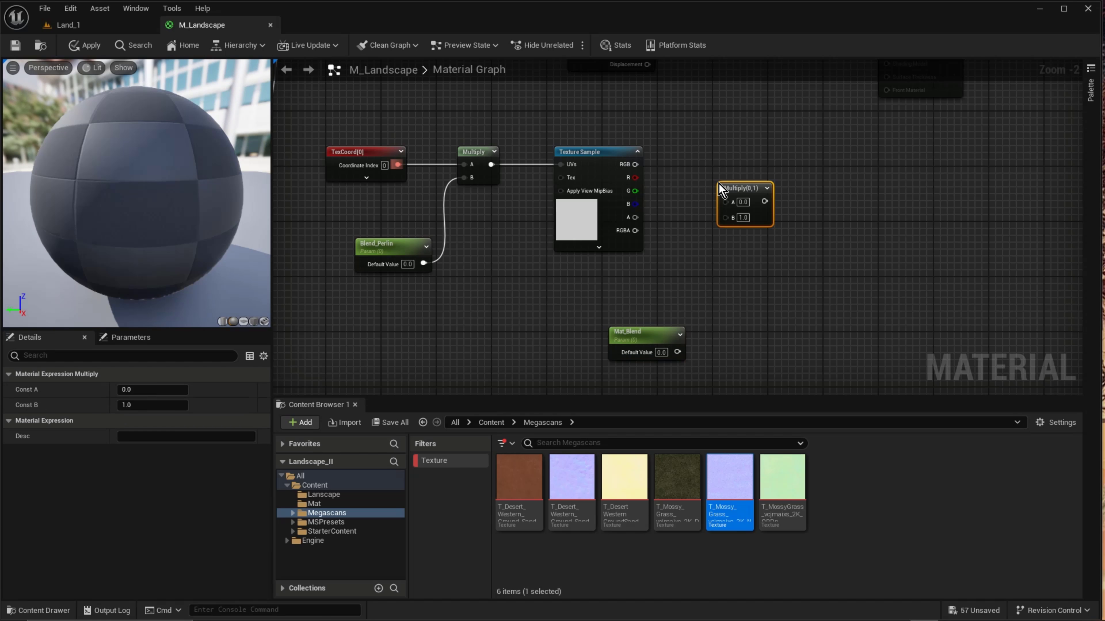
pyautogui.moveTo(635, 164); pyautogui.dragTo(732, 202)
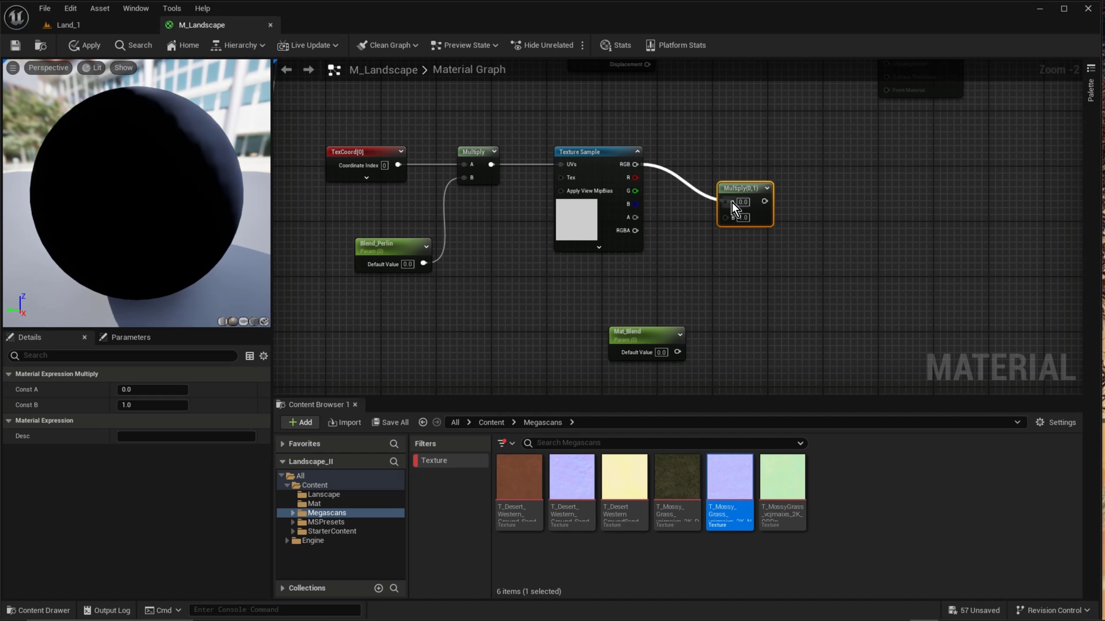
pyautogui.moveTo(677, 352); pyautogui.dragTo(749, 135)
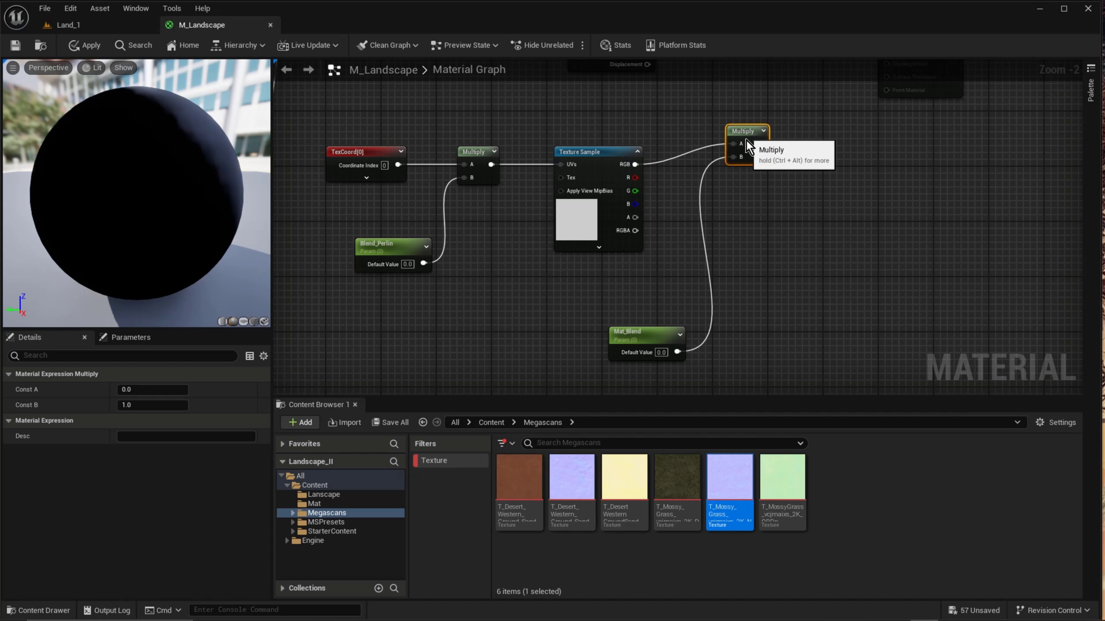
pyautogui.moveTo(742, 130); pyautogui.dragTo(745, 159)
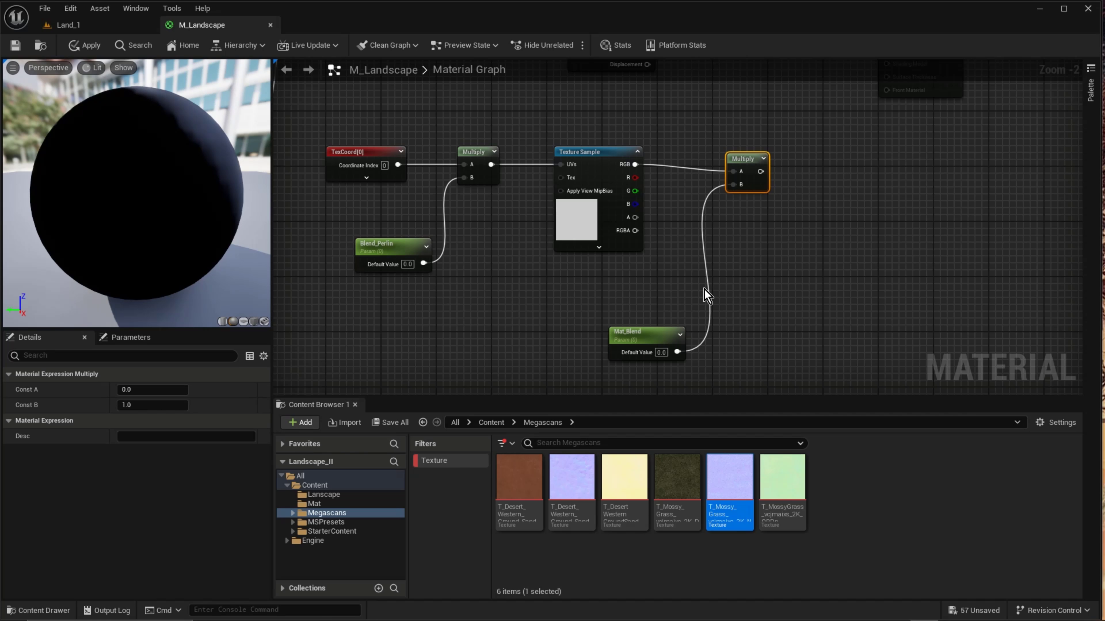
pyautogui.moveTo(741, 161); pyautogui.dragTo(734, 154)
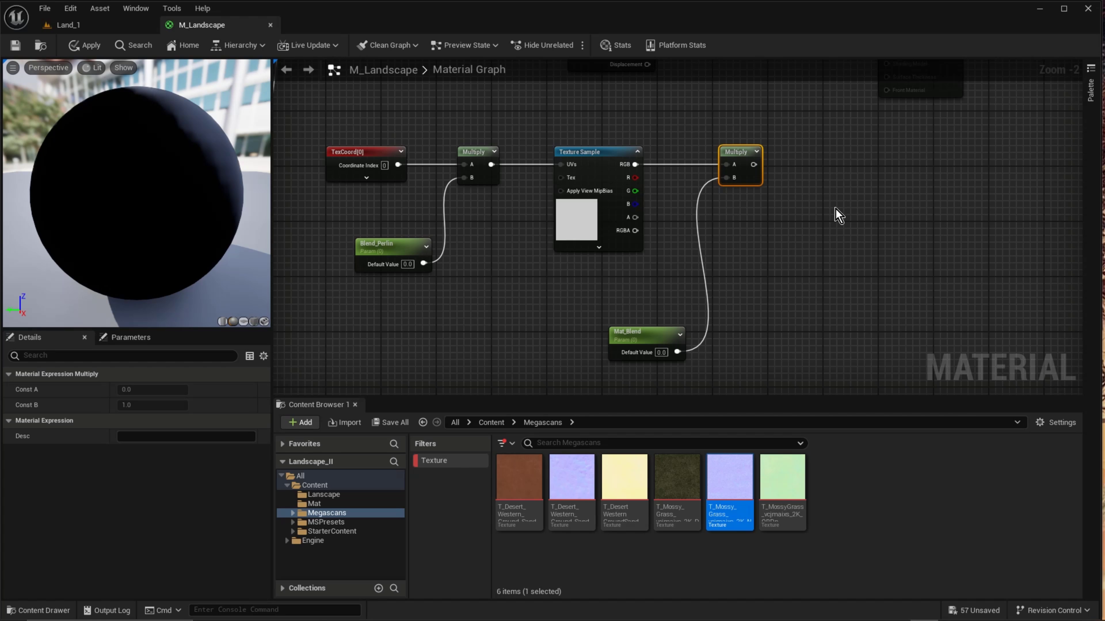
# Add a Power node and connect the new Multiply output to its Base input
pyautogui.rightClick(827, 160)
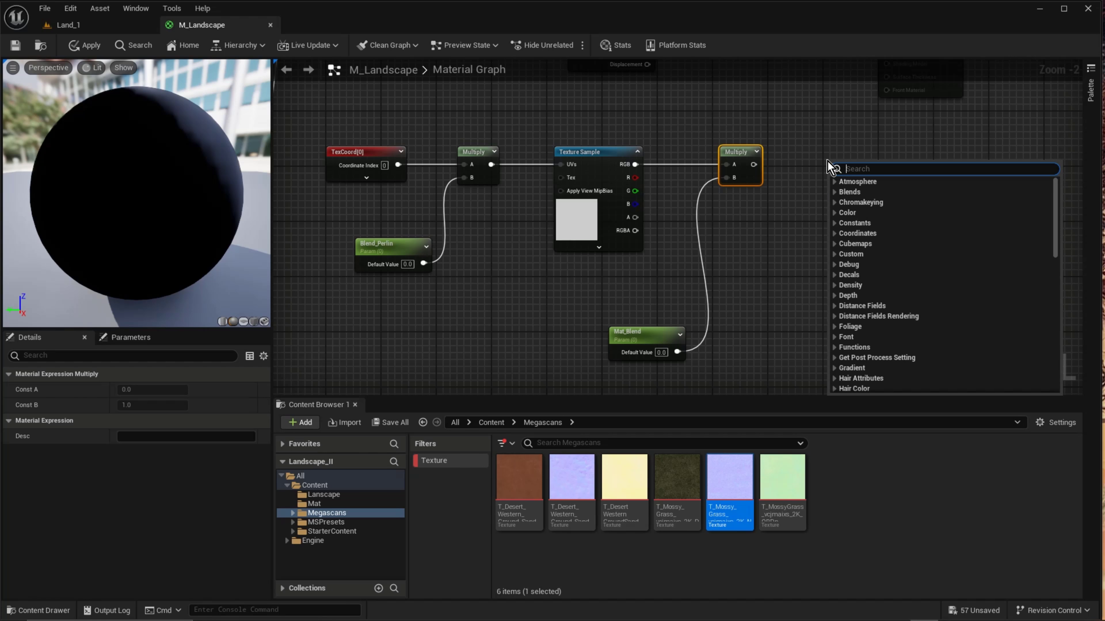
pyautogui.write('power')
pyautogui.press('Return')
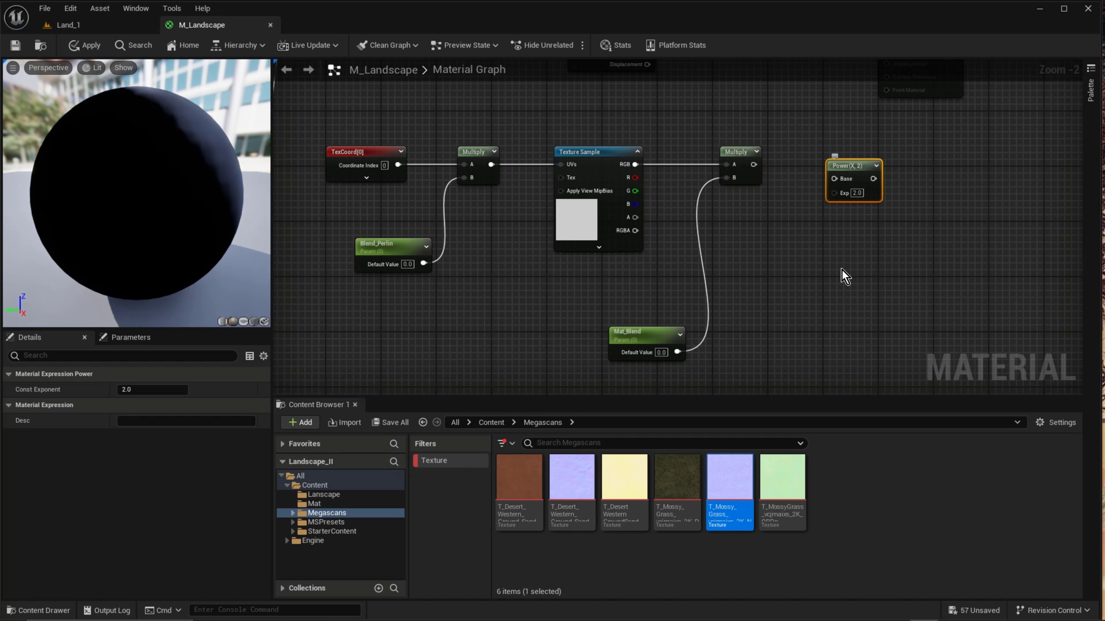
pyautogui.scroll(1, 807, 218)
pyautogui.moveTo(745, 157); pyautogui.dragTo(838, 175)
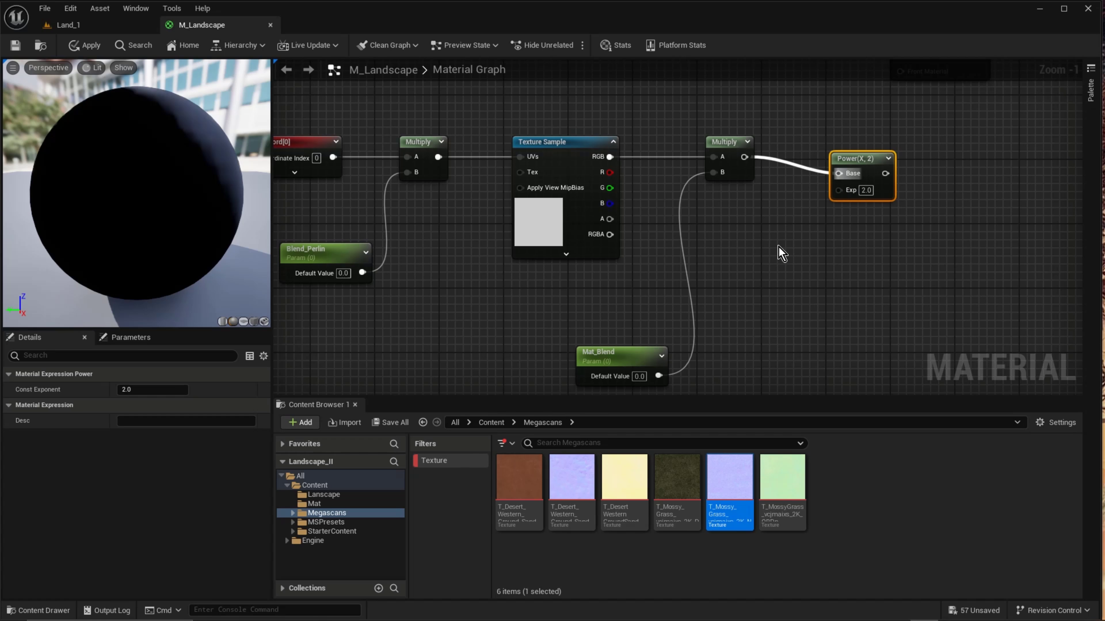
# Add a scalar parameter named Mat Blend Power, connect it to the Power node's Exp input, and align the Power node with the Multiply
pyautogui.click(1007, 332)
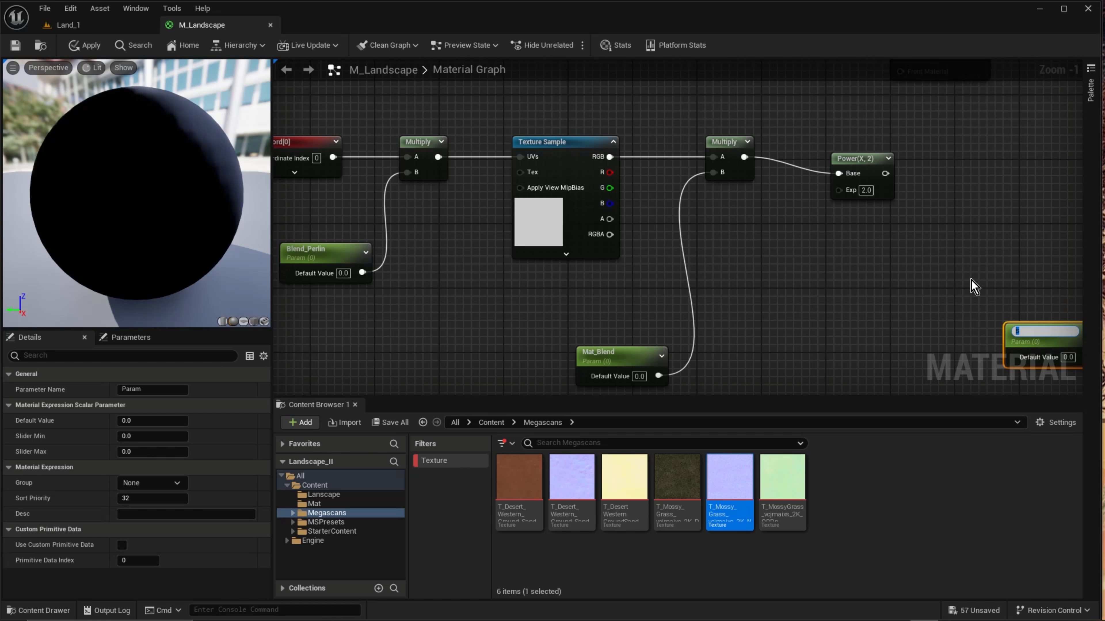
pyautogui.write('Mat Blend Power')
pyautogui.press('Return')
pyautogui.moveTo(1036, 329); pyautogui.dragTo(858, 145)
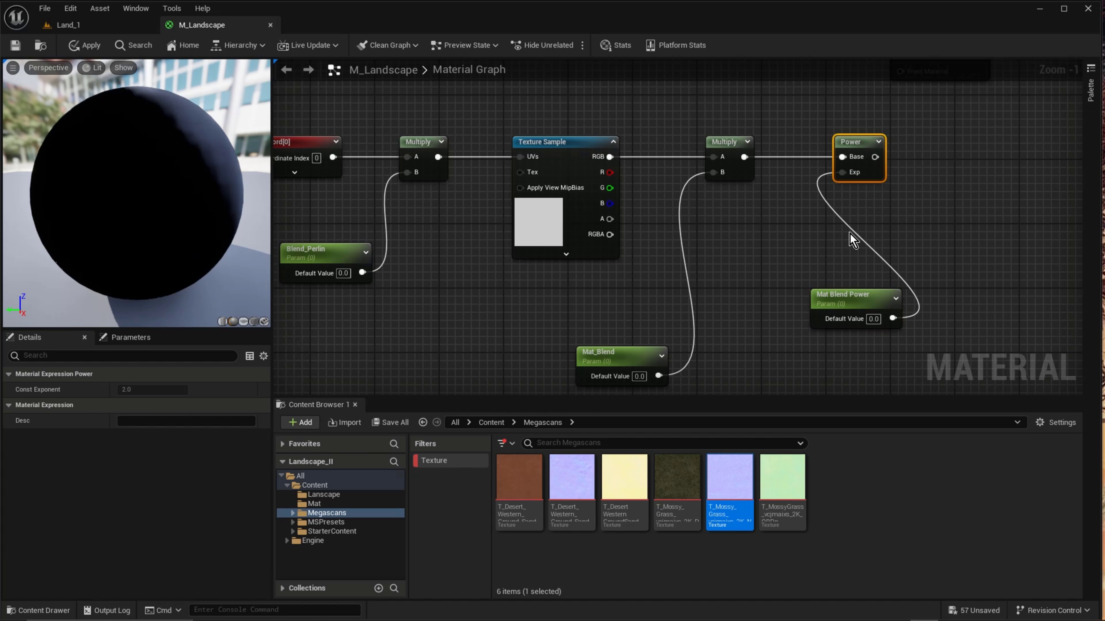
# Connect the Power node's output to the Alpha input of BlendMaterialAttributes
pyautogui.moveTo(853, 293); pyautogui.dragTo(698, 437, button='right')
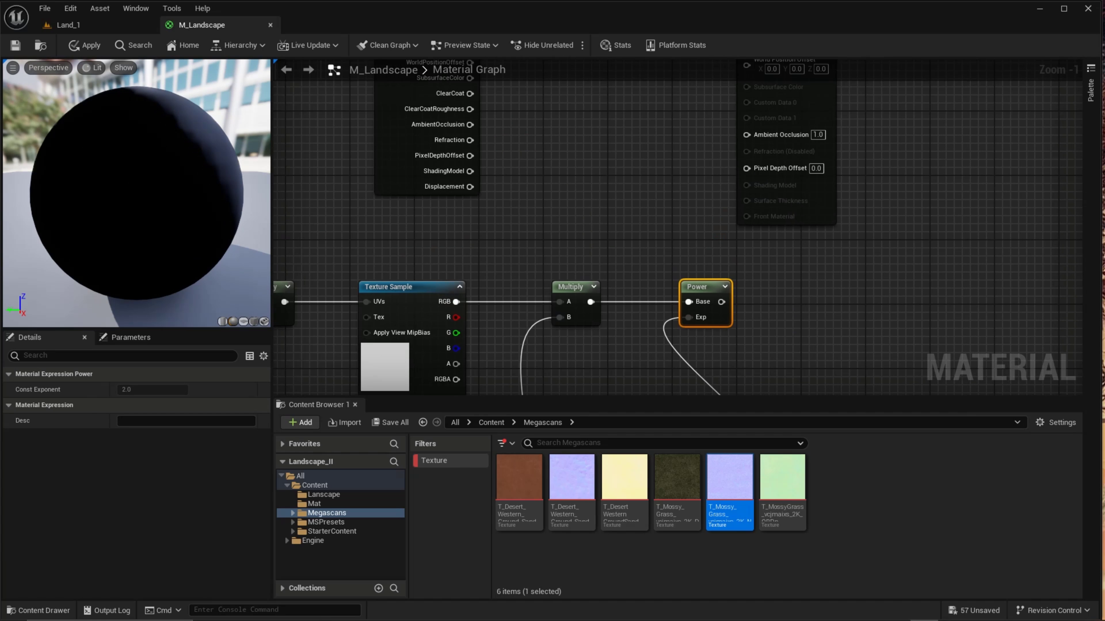
pyautogui.scroll(-2, 757, 184)
pyautogui.moveTo(757, 184); pyautogui.dragTo(863, 210, button='right')
pyautogui.scroll(-2, 913, 146)
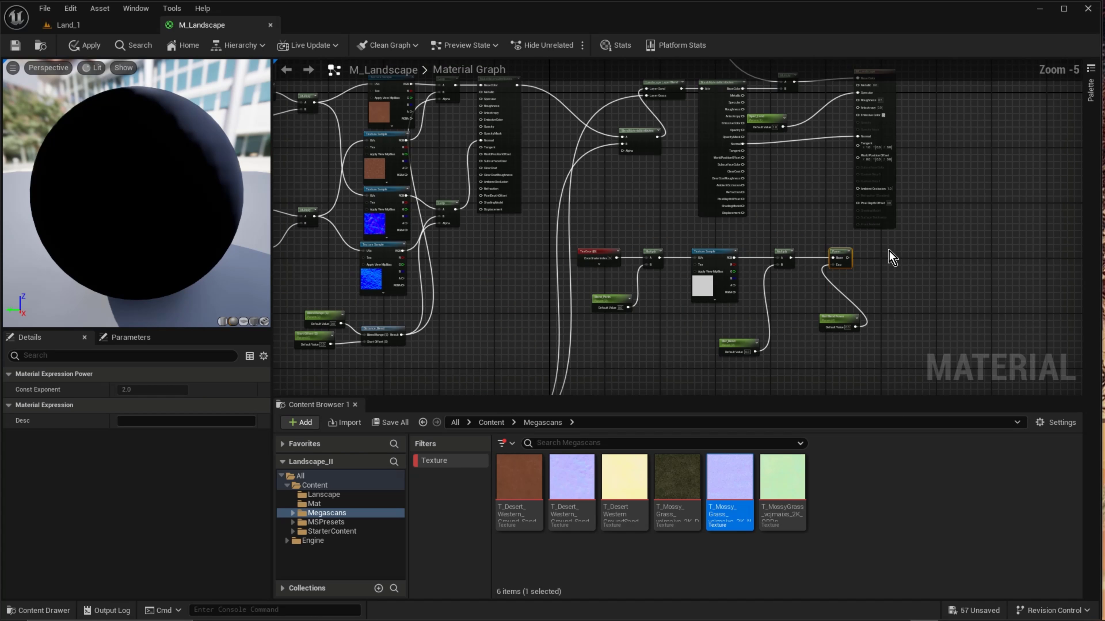
pyautogui.scroll(2, 890, 257)
pyautogui.moveTo(860, 267); pyautogui.dragTo(967, 355, button='right')
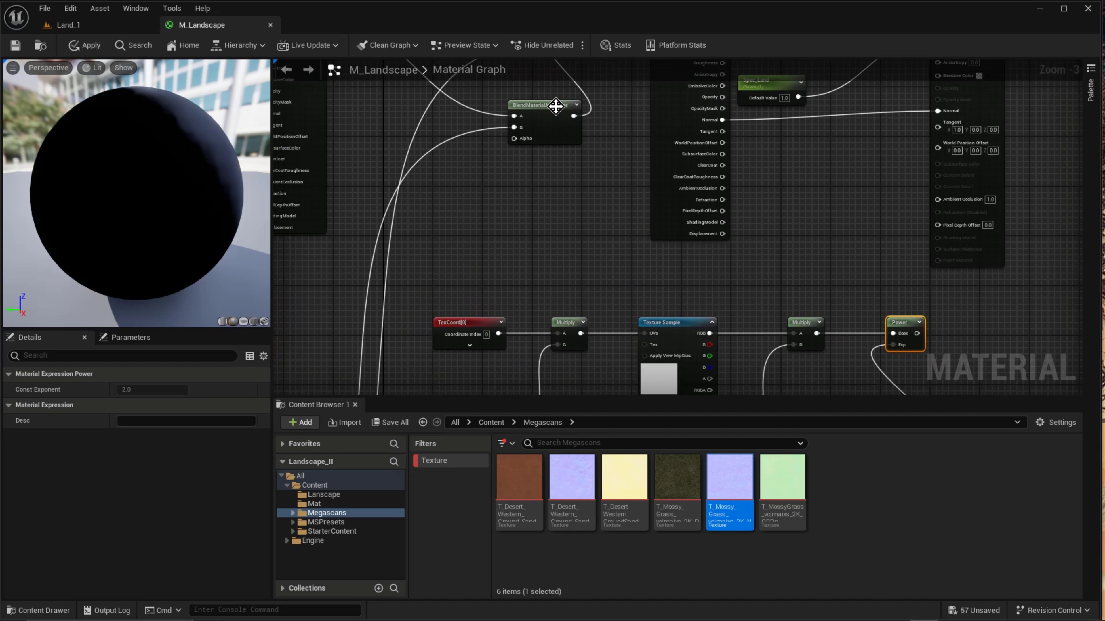
pyautogui.moveTo(915, 335); pyautogui.dragTo(516, 144)
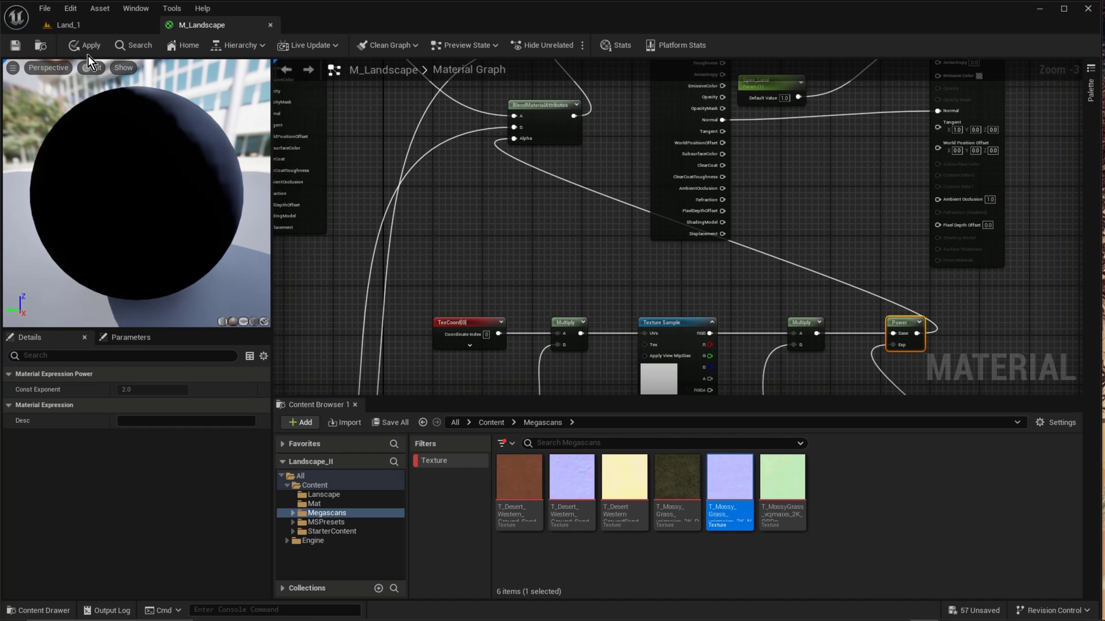
# Apply and save the M_Landscape changes, and return to the Land_1 level
pyautogui.click(81, 45)
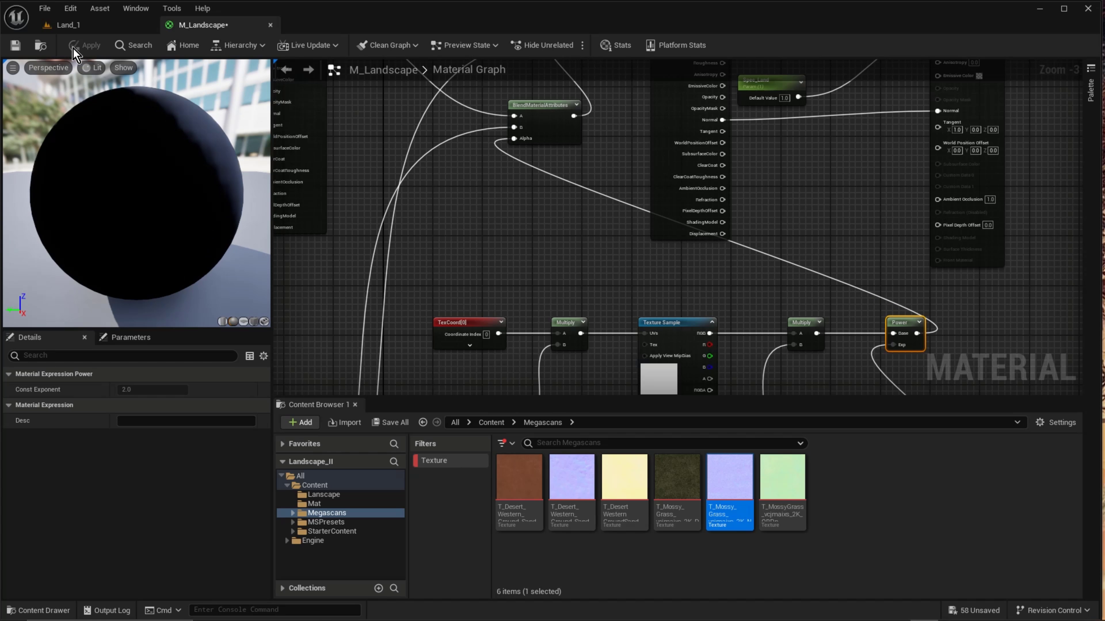
pyautogui.click(17, 47)
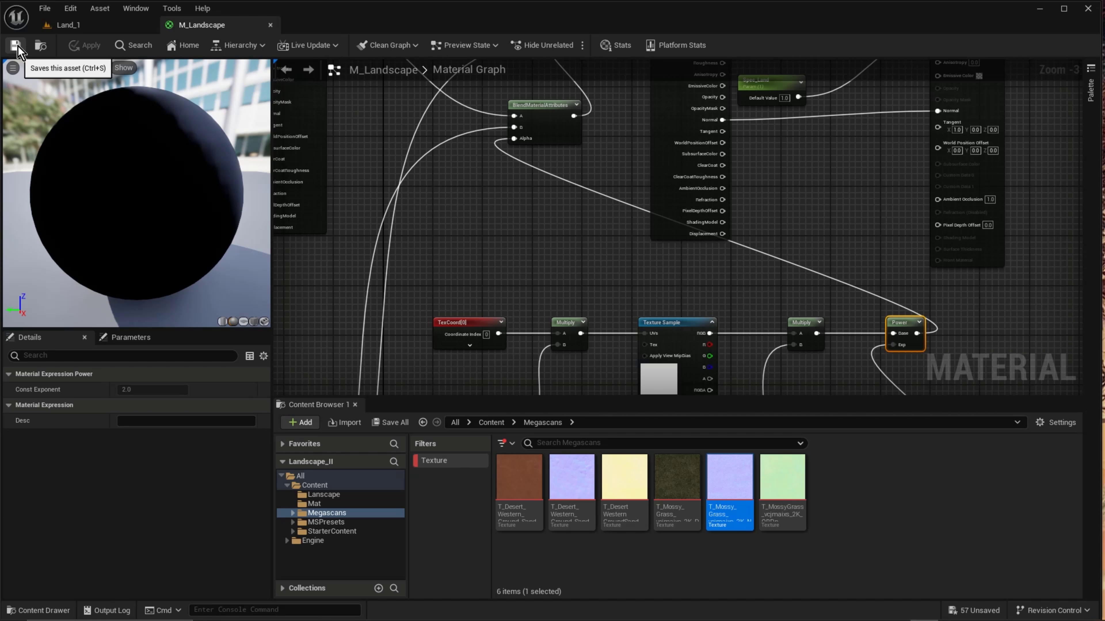
pyautogui.click(68, 25)
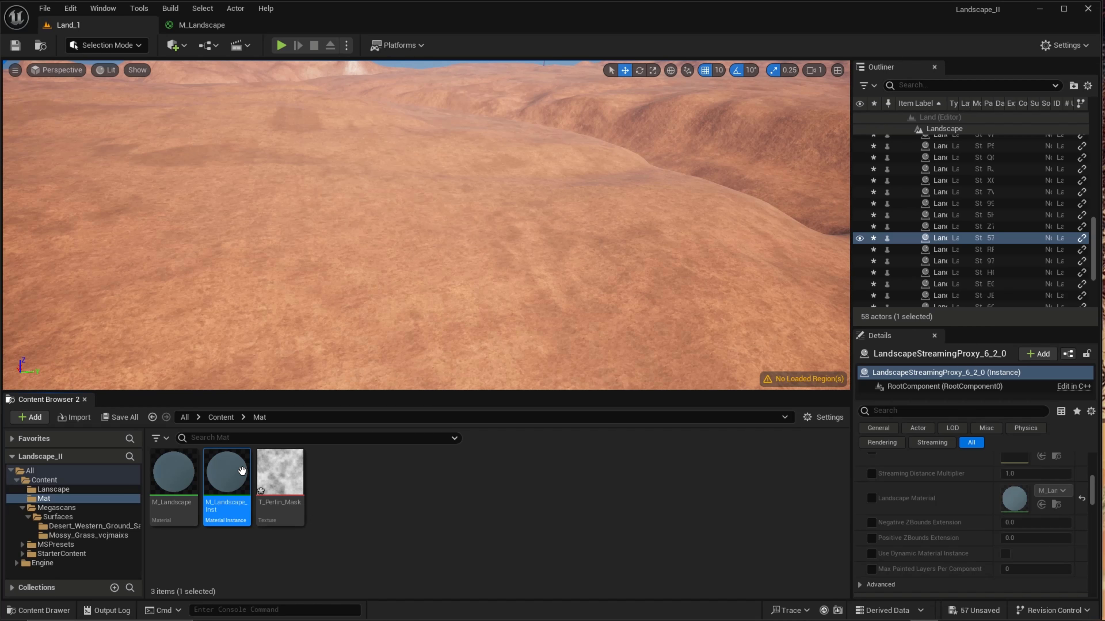
# Open M_Landscape_Inst and enable the Mat_Blend, Mat Blend Power and Blend_Perlin parameter overrides
pyautogui.doubleClick(242, 471)
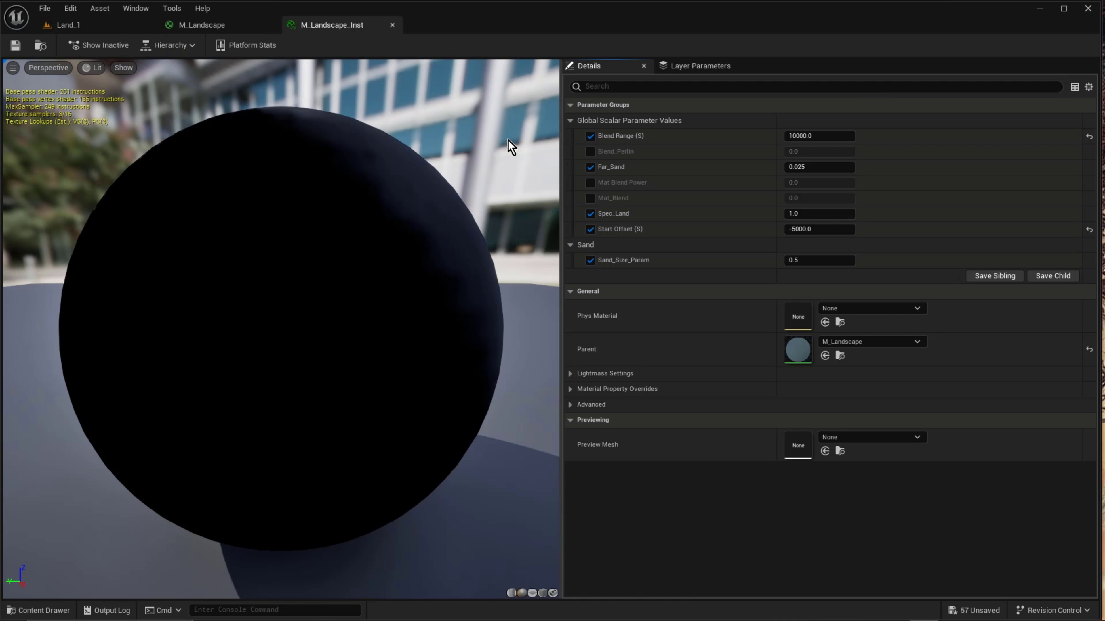
pyautogui.click(590, 199)
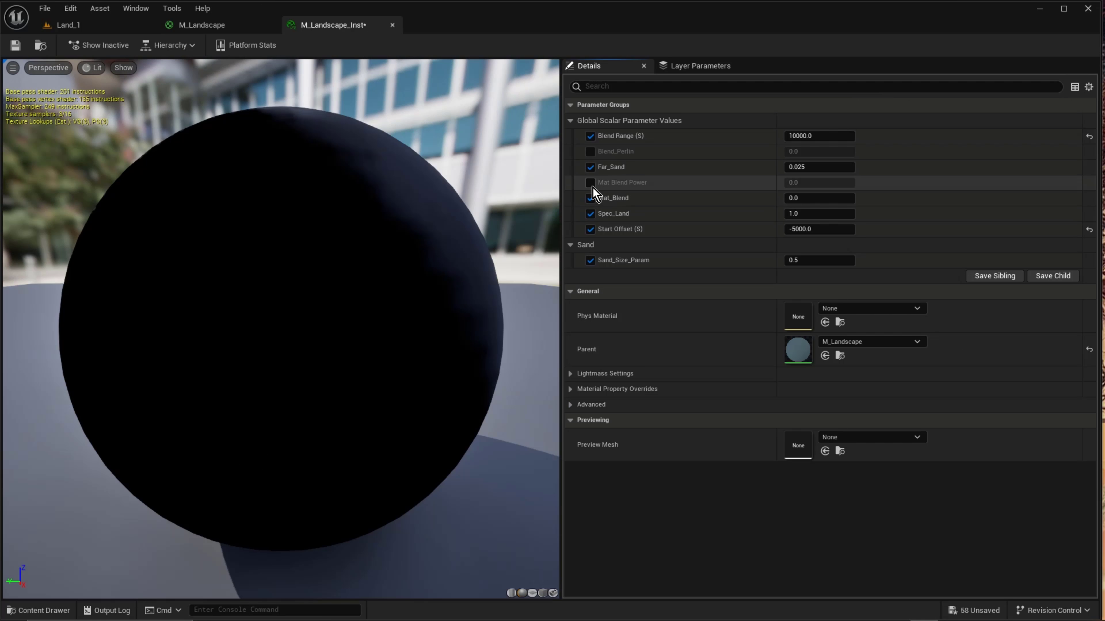
pyautogui.click(592, 185)
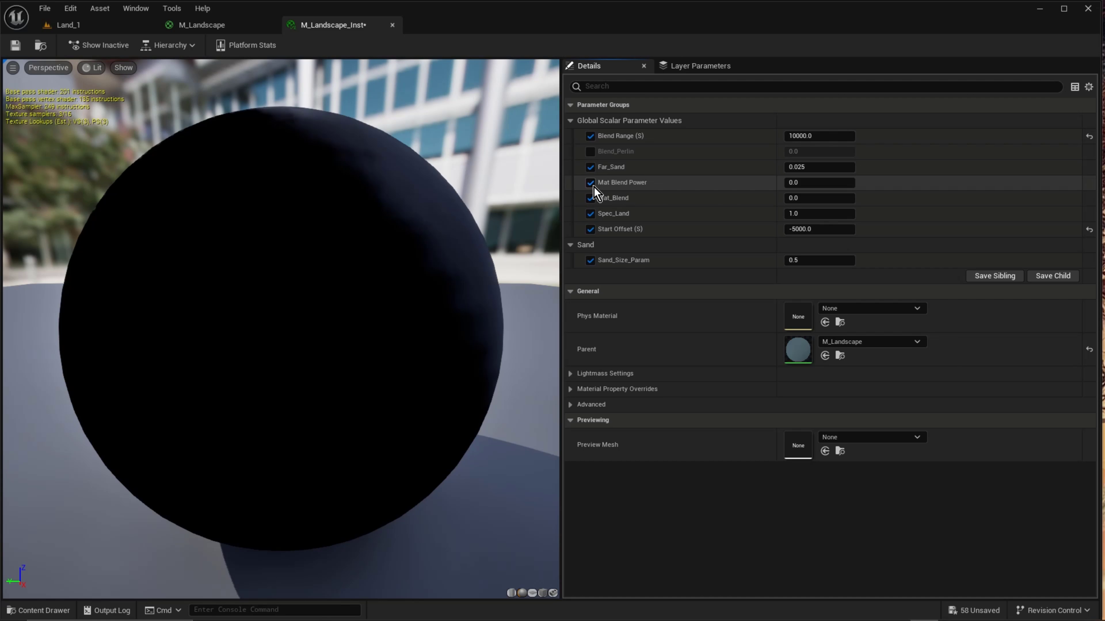
pyautogui.click(589, 153)
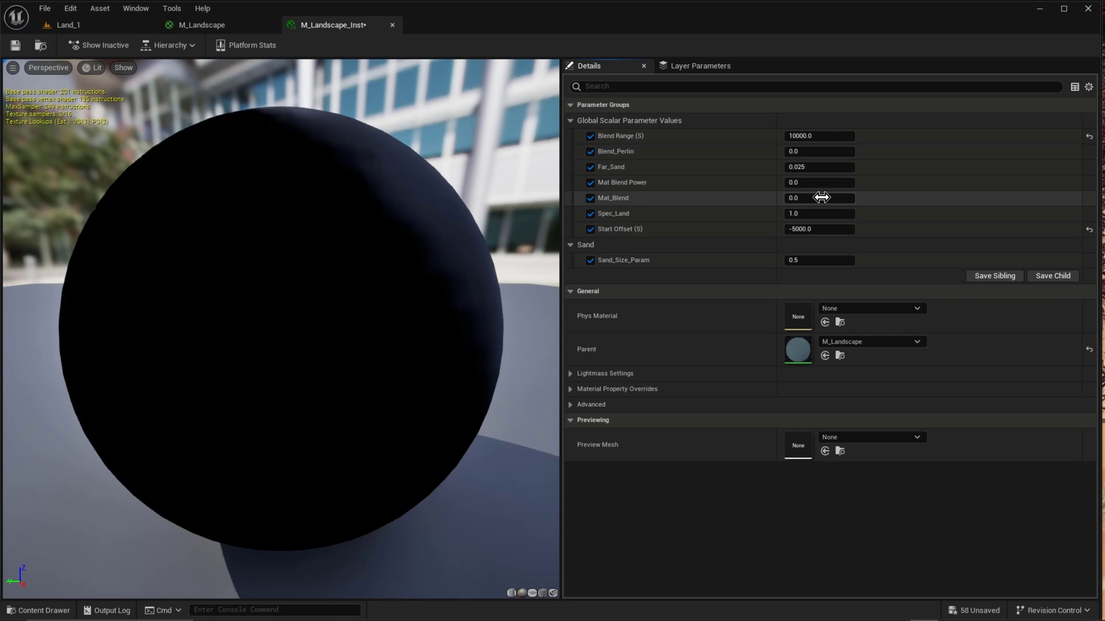
# Float the M_Landscape_Inst editor as a separate window over Land_1, placed so the terrain stays visible beside it
pyautogui.click(817, 182)
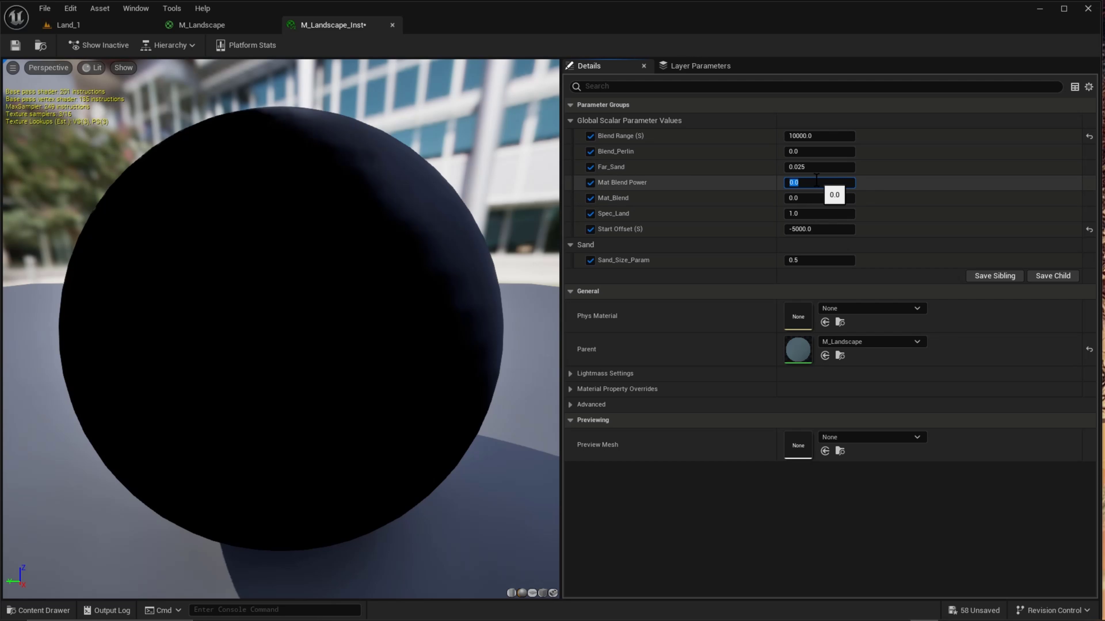
pyautogui.moveTo(339, 27); pyautogui.dragTo(452, 118)
pyautogui.click(80, 25)
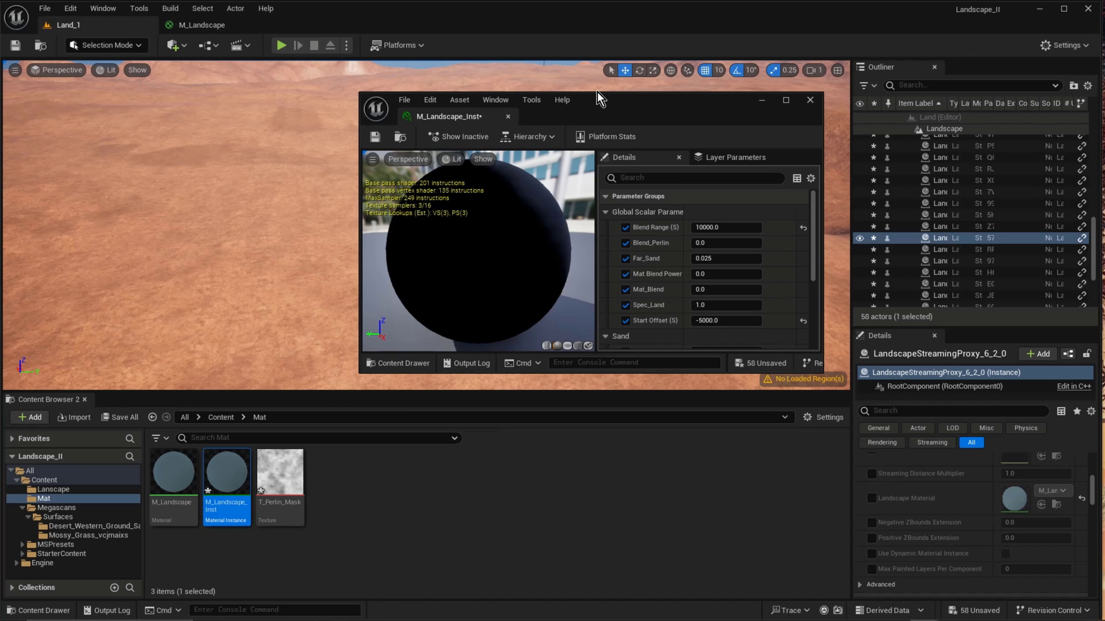
pyautogui.moveTo(631, 100); pyautogui.dragTo(865, 51)
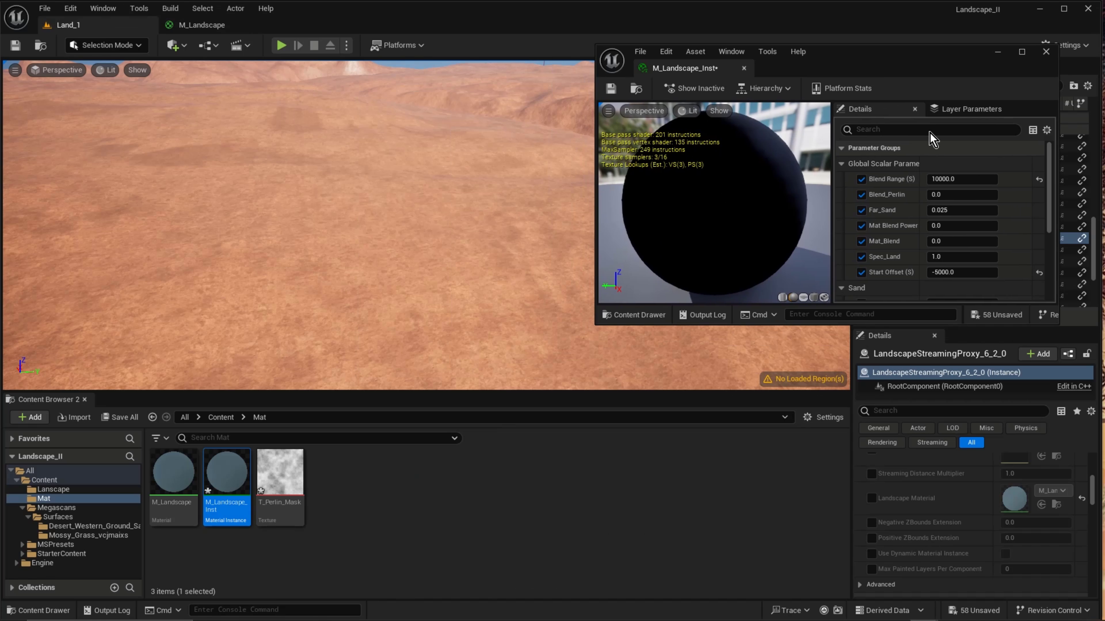
# Set Mat Blend Power to 1.75 and Mat_Blend to 3.37 in the landscape material instance
pyautogui.click(966, 224)
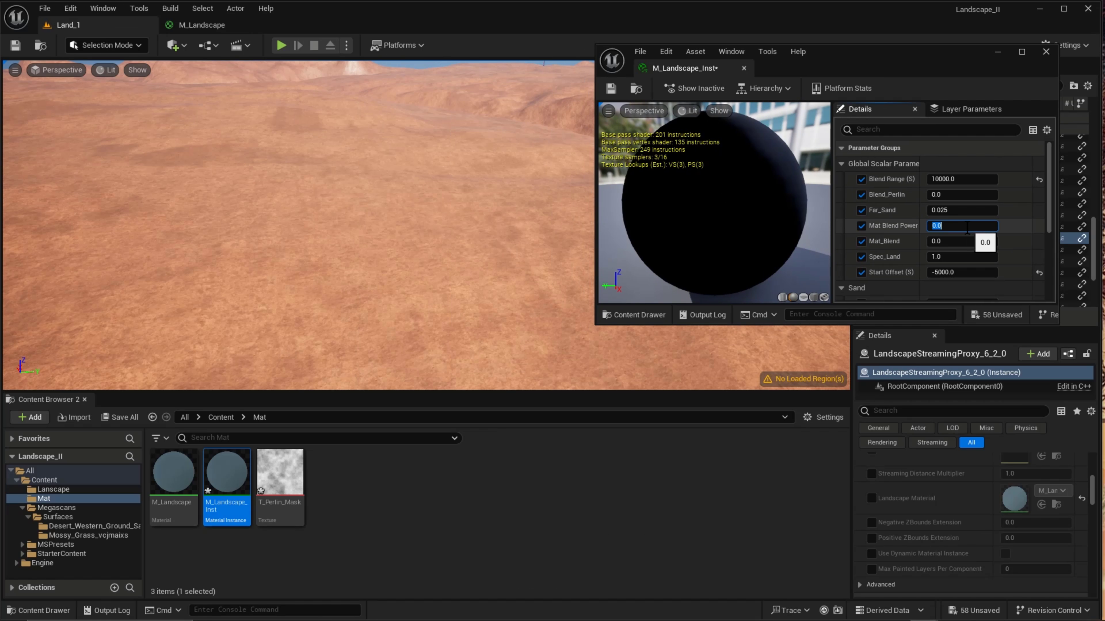
pyautogui.click(954, 241)
pyautogui.click(954, 224)
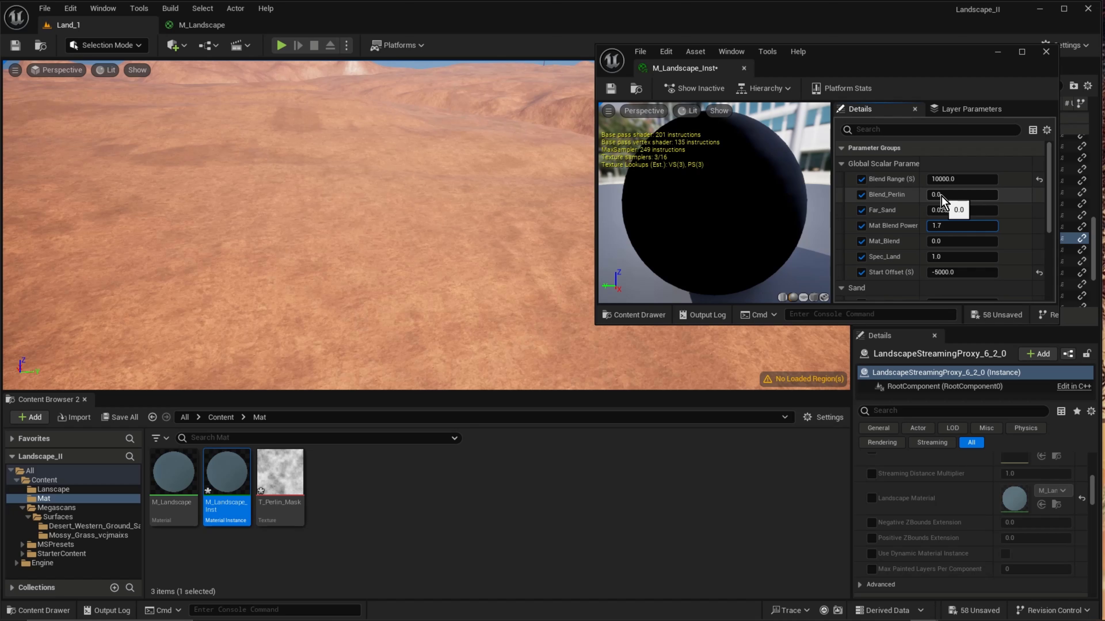
pyautogui.click(955, 240)
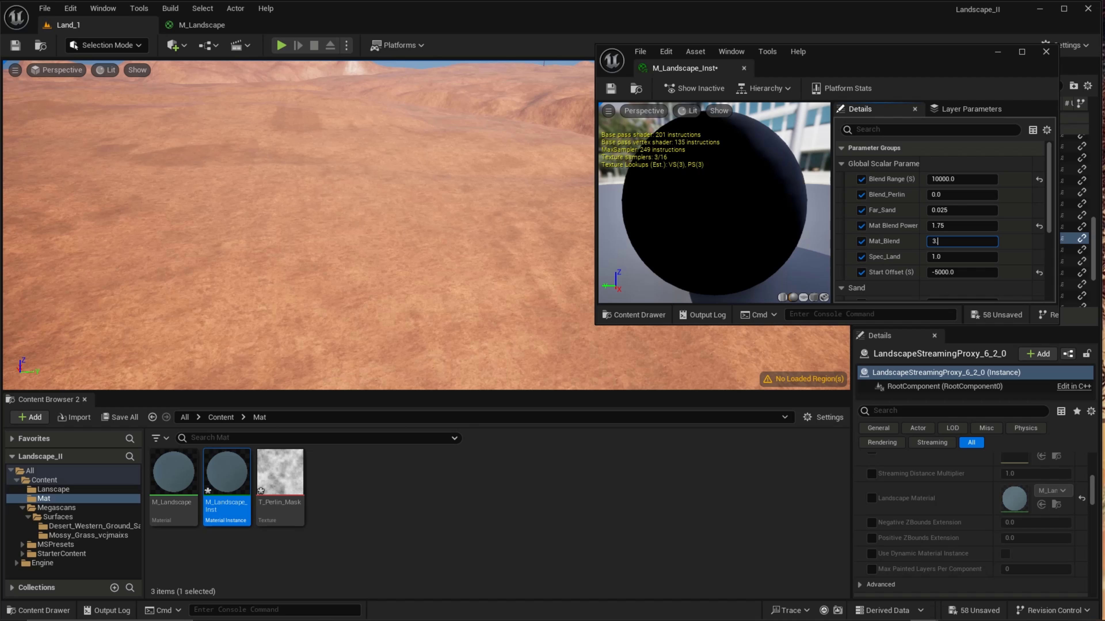
pyautogui.press('Return')
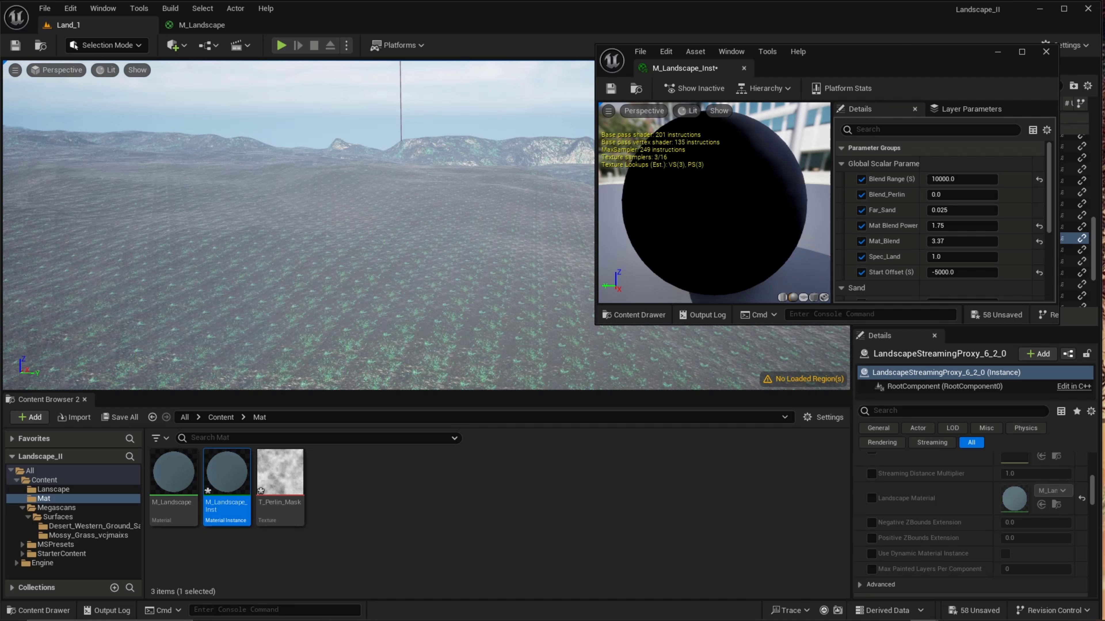
# Raise Mat_Blend to about 4.28 and Mat Blend Power to about 10.75, and check the effect across the terrain
pyautogui.moveTo(330, 226); pyautogui.dragTo(500, 226, button='right')
pyautogui.moveTo(391, 227); pyautogui.dragTo(343, 287, button='right')
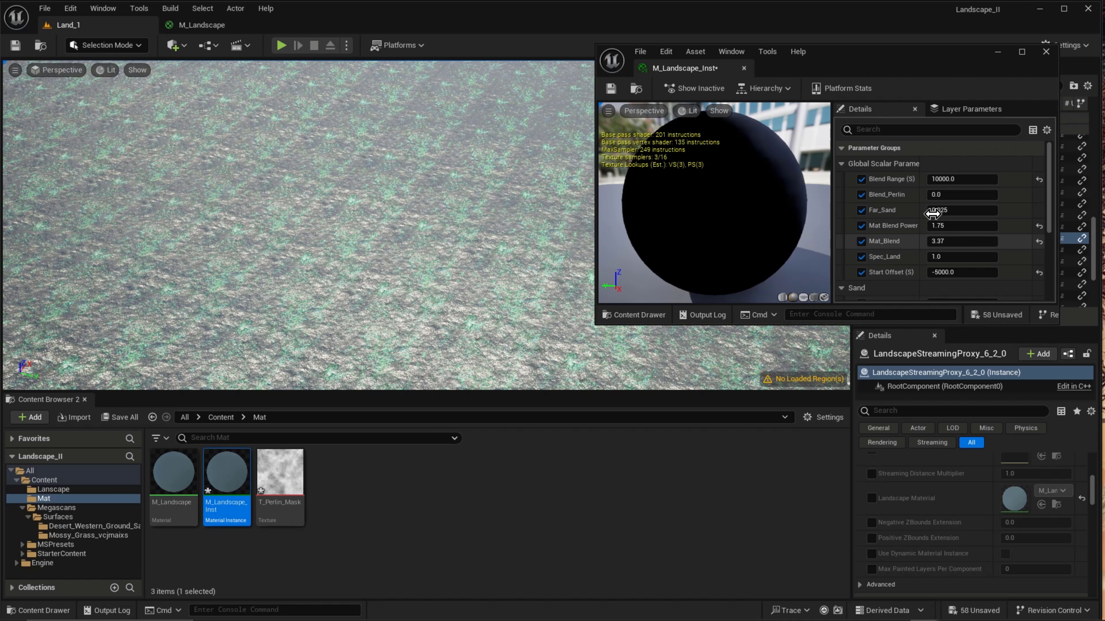
pyautogui.moveTo(942, 242); pyautogui.dragTo(974, 226)
pyautogui.moveTo(426, 227); pyautogui.dragTo(559, 196, button='right')
# Add a Clamp node beside the Power node in the M_Landscape graph and feed it from the Power output
pyautogui.click(202, 25)
pyautogui.moveTo(852, 54); pyautogui.dragTo(940, 529)
pyautogui.rightClick(837, 301)
pyautogui.write('clamp')
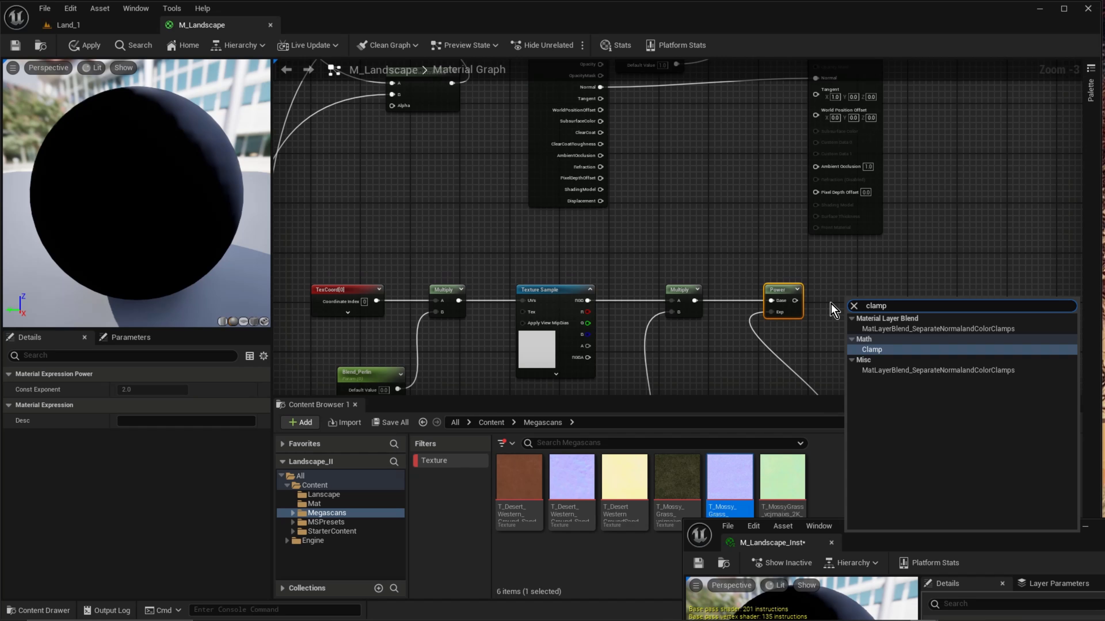
pyautogui.press('Return')
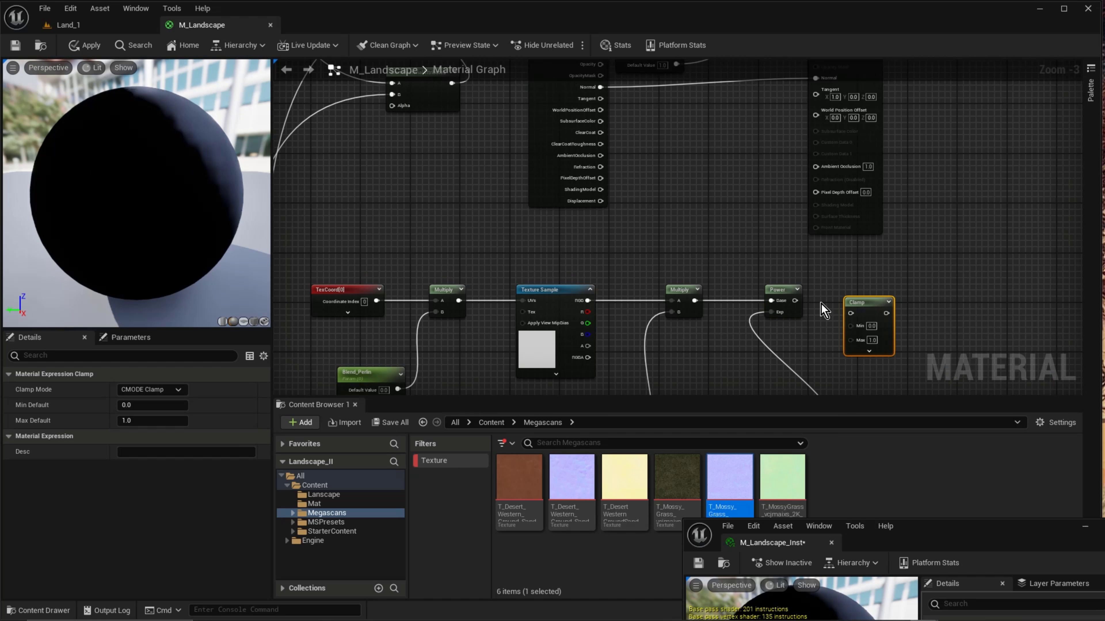
pyautogui.moveTo(795, 301); pyautogui.dragTo(850, 313)
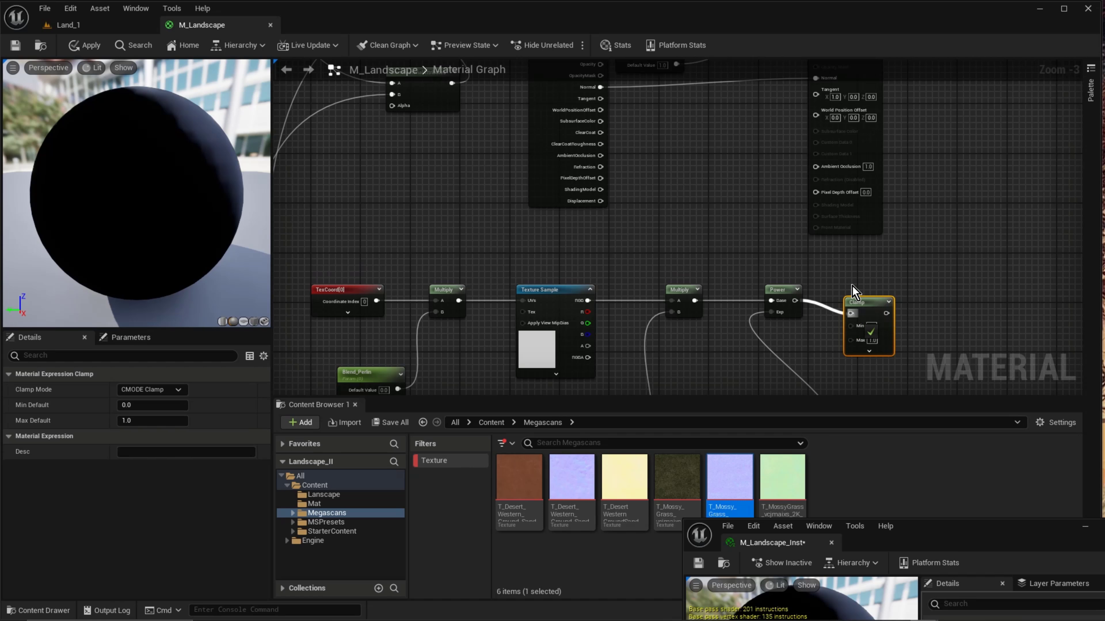
# Connect the Clamp output to the Alpha input of BlendMaterialAttributes and apply the material changes
pyautogui.moveTo(885, 313); pyautogui.dragTo(909, 367, button='right')
pyautogui.moveTo(911, 367); pyautogui.dragTo(417, 161)
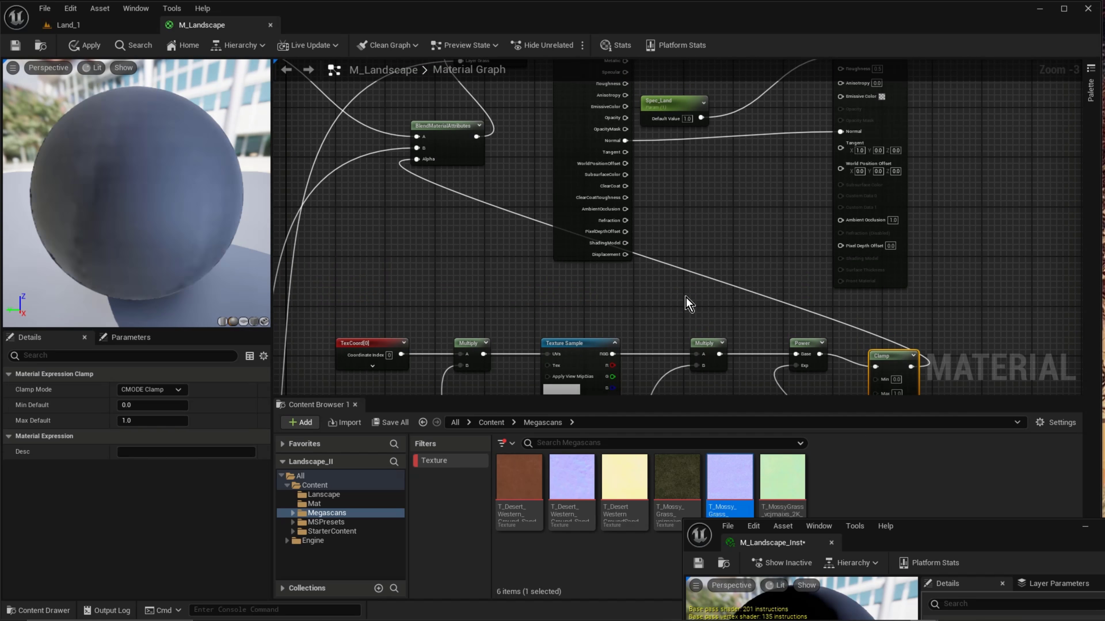
pyautogui.moveTo(863, 331); pyautogui.dragTo(868, 249, button='right')
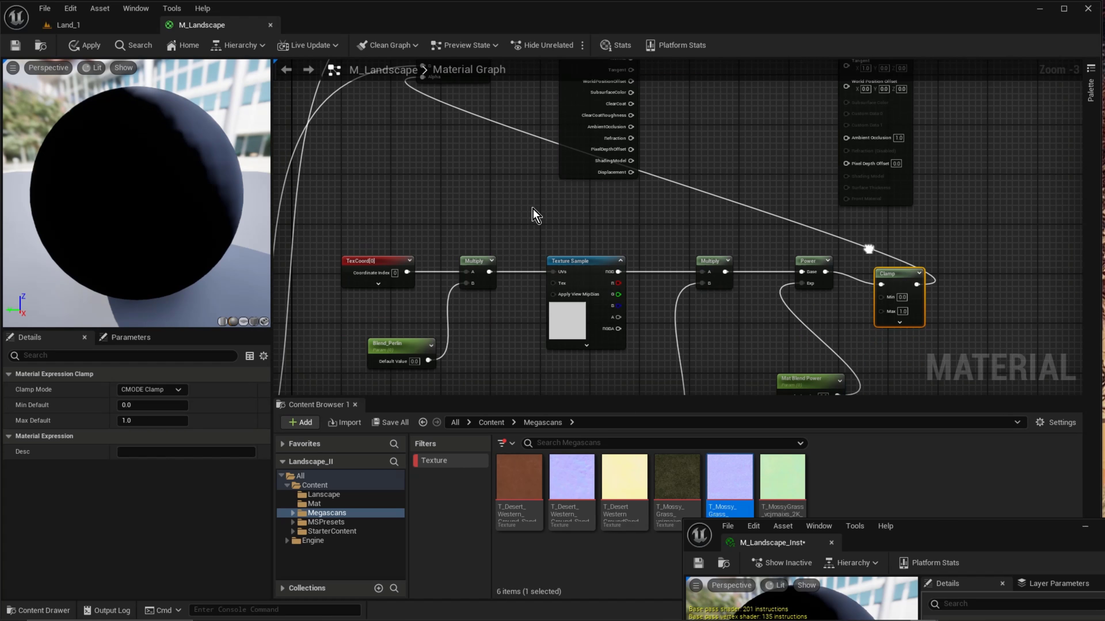
pyautogui.click(85, 44)
pyautogui.moveTo(493, 222); pyautogui.dragTo(939, 361, button='right')
pyautogui.moveTo(826, 389); pyautogui.dragTo(1100, 300, button='right')
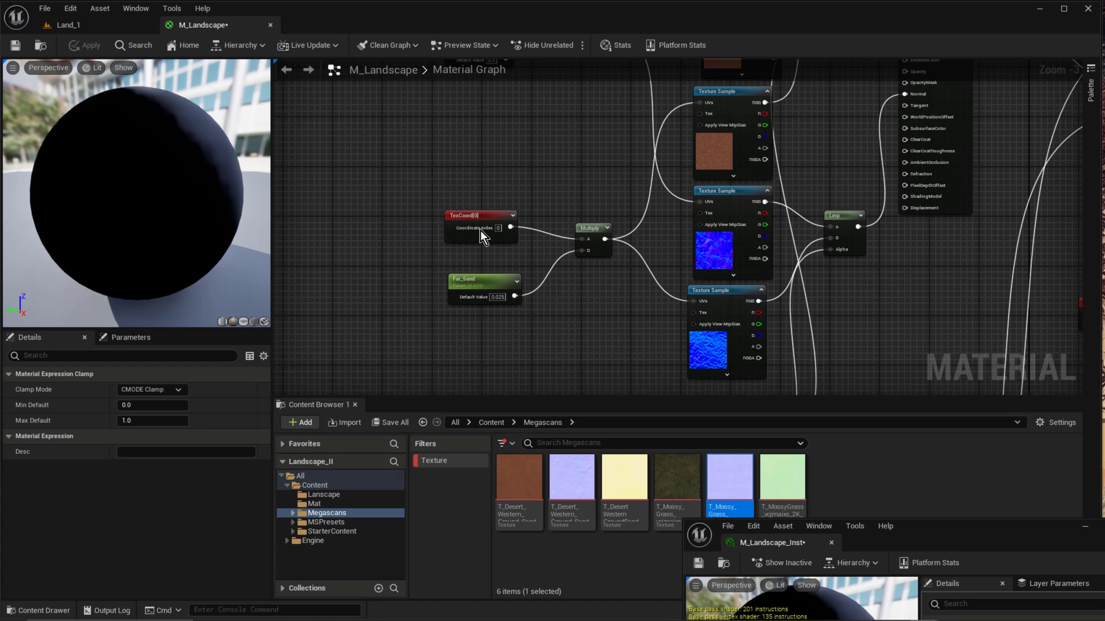
pyautogui.moveTo(519, 125); pyautogui.dragTo(506, 62, button='right')
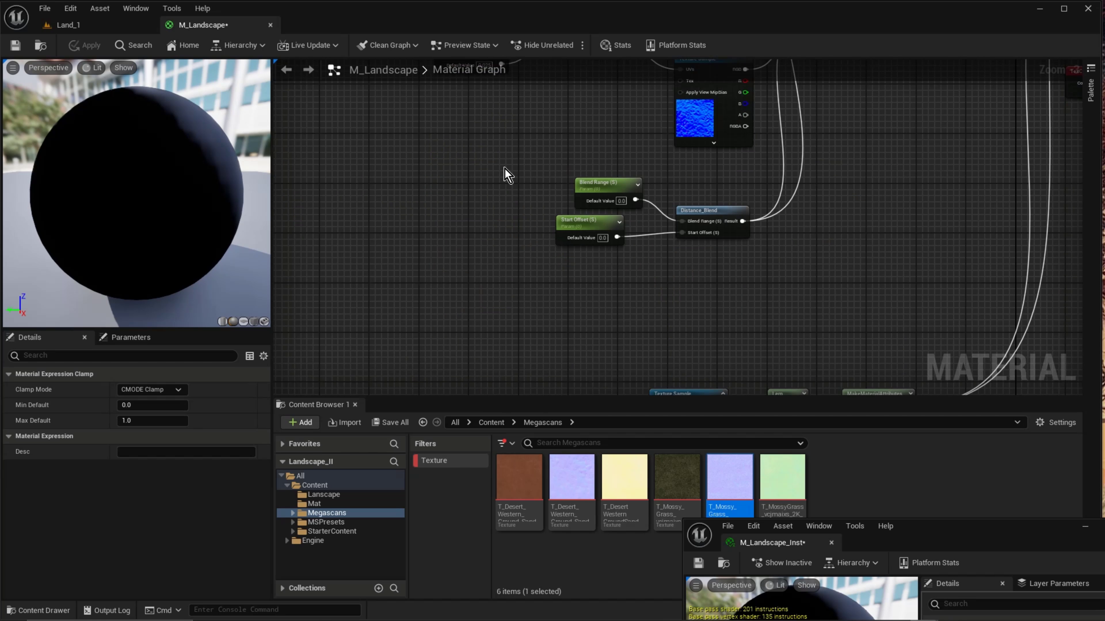
pyautogui.moveTo(535, 310); pyautogui.dragTo(528, 347, button='right')
pyautogui.scroll(2, 584, 246)
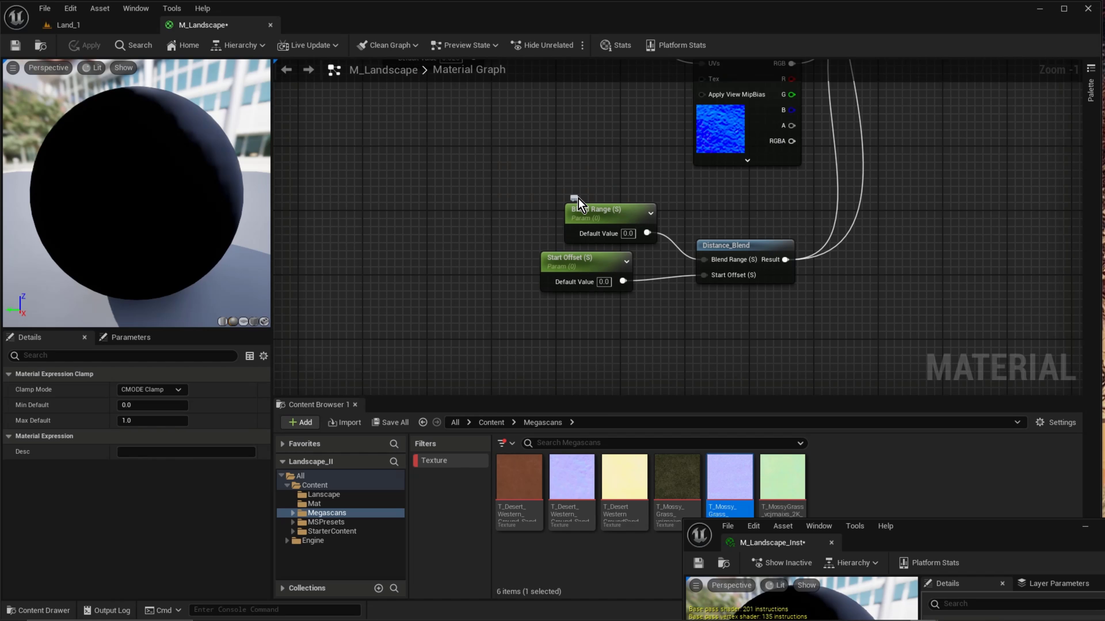
# Return to the Land_1 level and bring the M_Landscape_Inst window fully into view beside the terrain
pyautogui.click(68, 25)
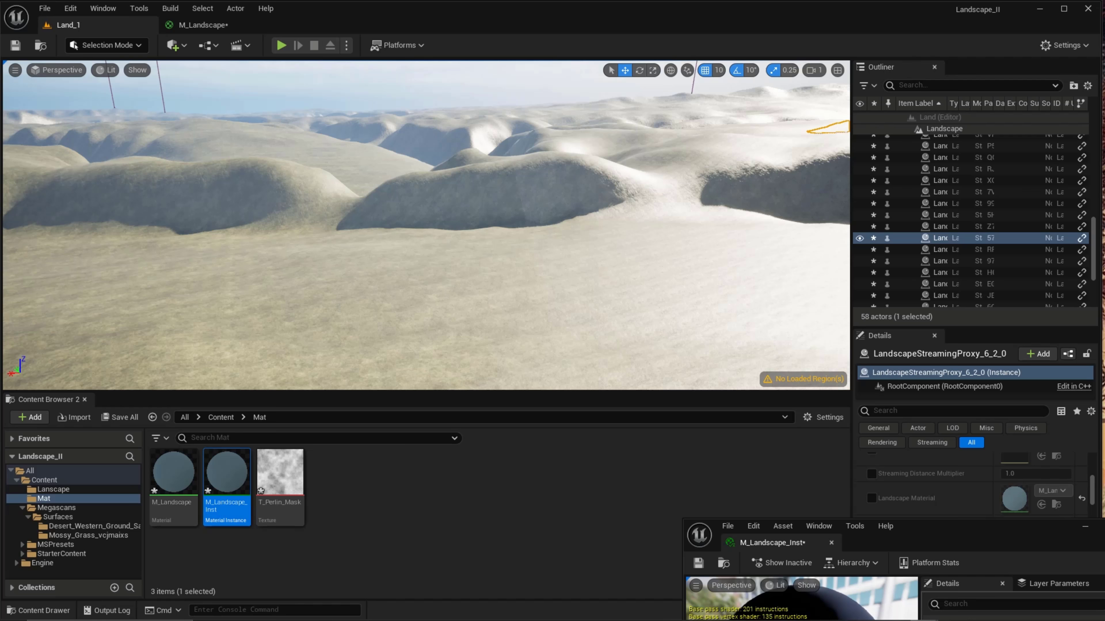
pyautogui.moveTo(426, 225); pyautogui.dragTo(374, 202, button='right')
pyautogui.moveTo(969, 541); pyautogui.dragTo(902, 249)
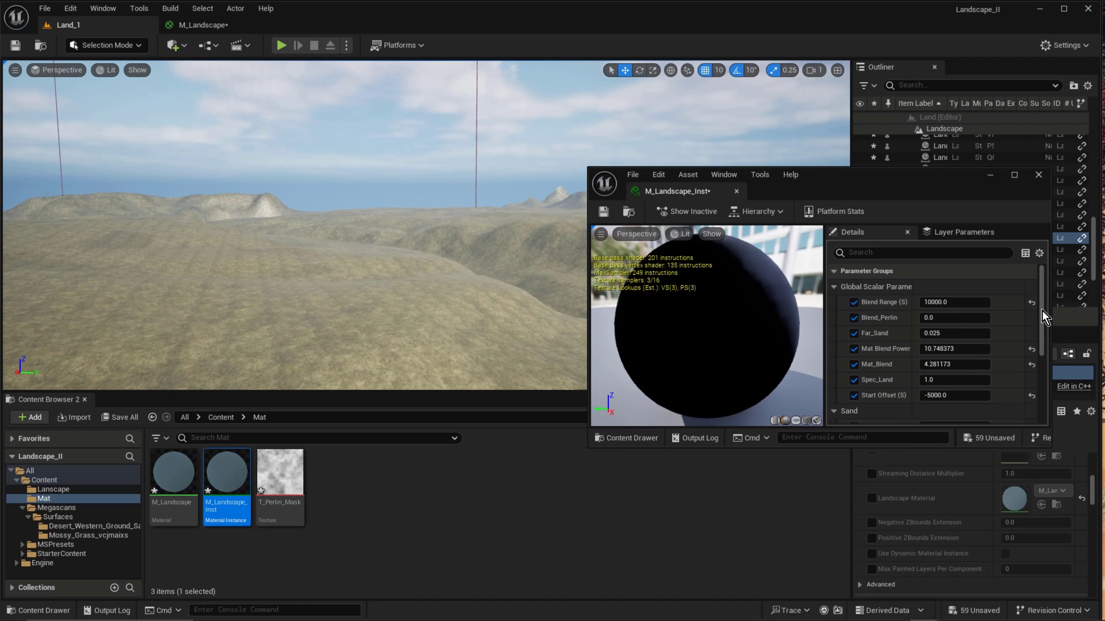
# Set Mat Blend Power to 3 in the landscape material instance
pyautogui.click(954, 349)
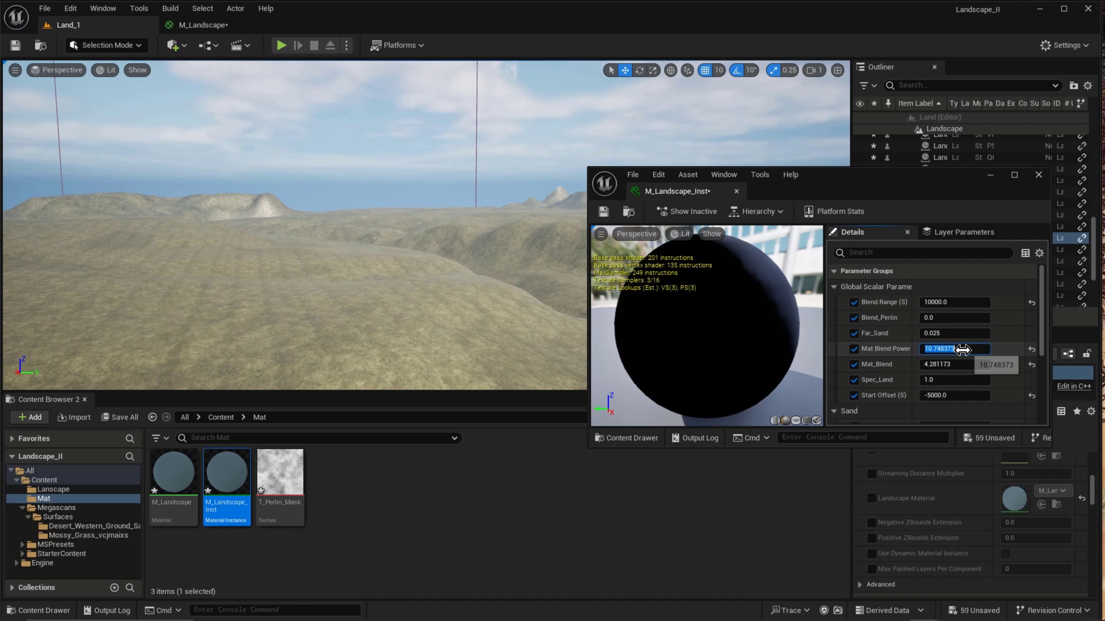
pyautogui.click(956, 332)
pyautogui.click(965, 350)
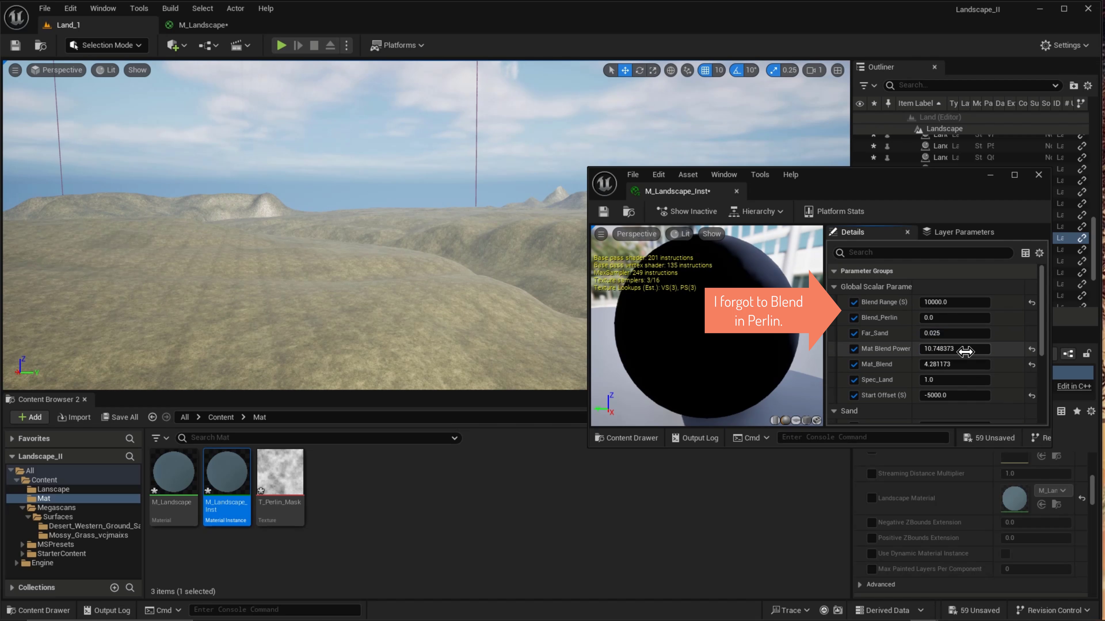
pyautogui.write('3')
pyautogui.press('Return')
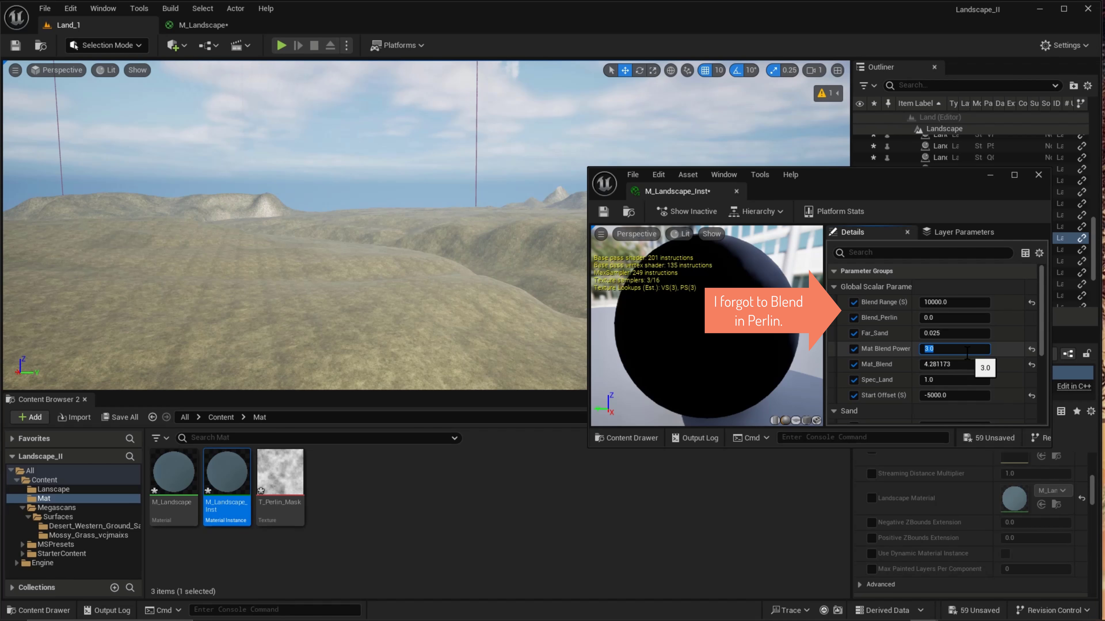
pyautogui.press('Tab')
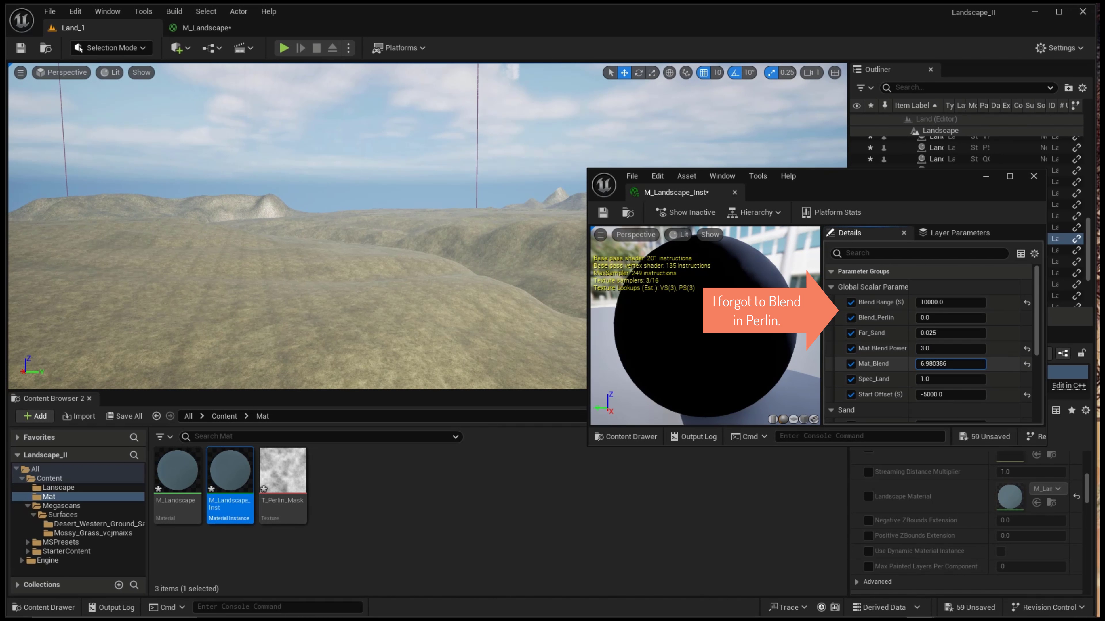
# Try Mat_Blend and Mat Blend Power at about 48.6 and 49.8, and reduce them to about 1.63 and 1.93
pyautogui.moveTo(956, 364); pyautogui.dragTo(983, 364)
pyautogui.moveTo(899, 352); pyautogui.dragTo(950, 349)
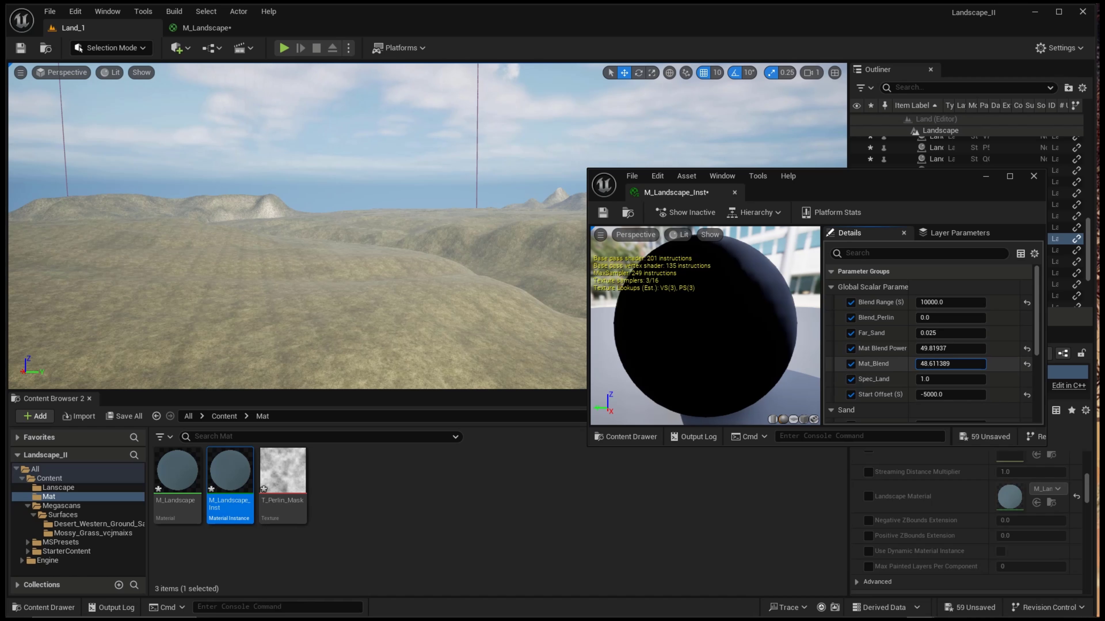
pyautogui.moveTo(961, 353)
pyautogui.mouseDown()
pyautogui.moveTo(946, 353)
pyautogui.moveTo(948, 363)
pyautogui.moveTo(948, 348)
pyautogui.mouseUp()
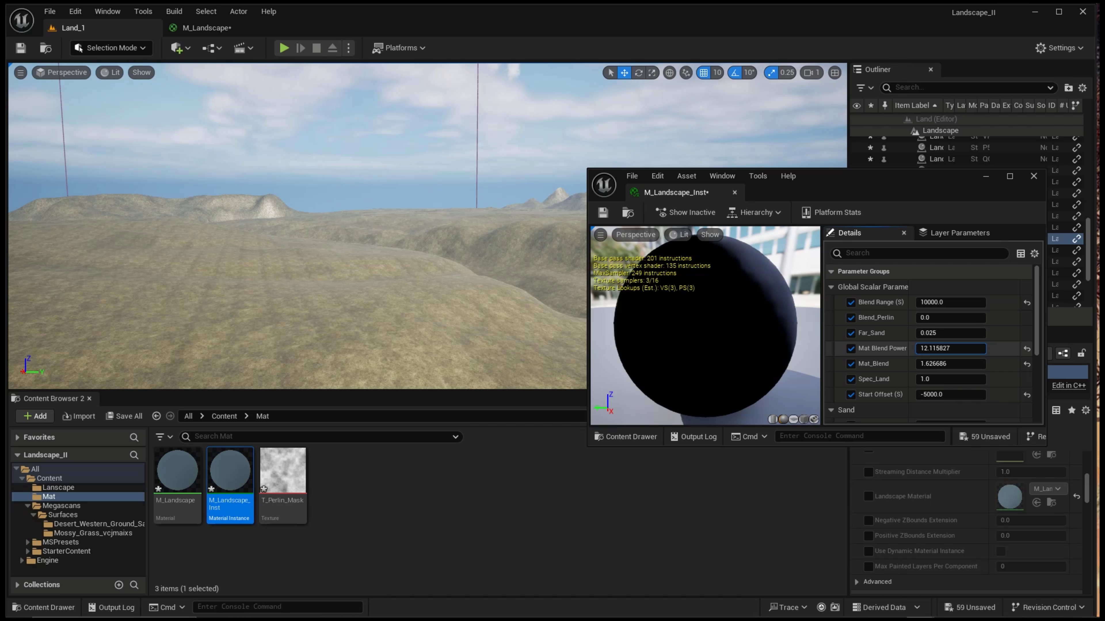
pyautogui.moveTo(951, 348); pyautogui.dragTo(933, 349)
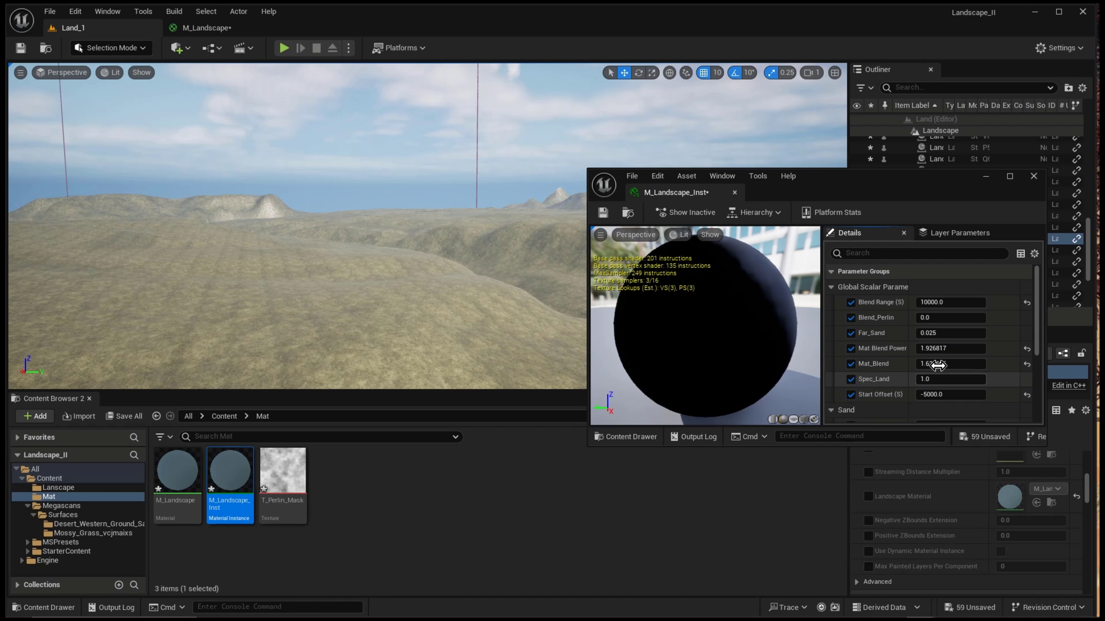
# Set Mat_Blend and Mat Blend Power to 3, and lower Mat_Blend to 1
pyautogui.click(935, 364)
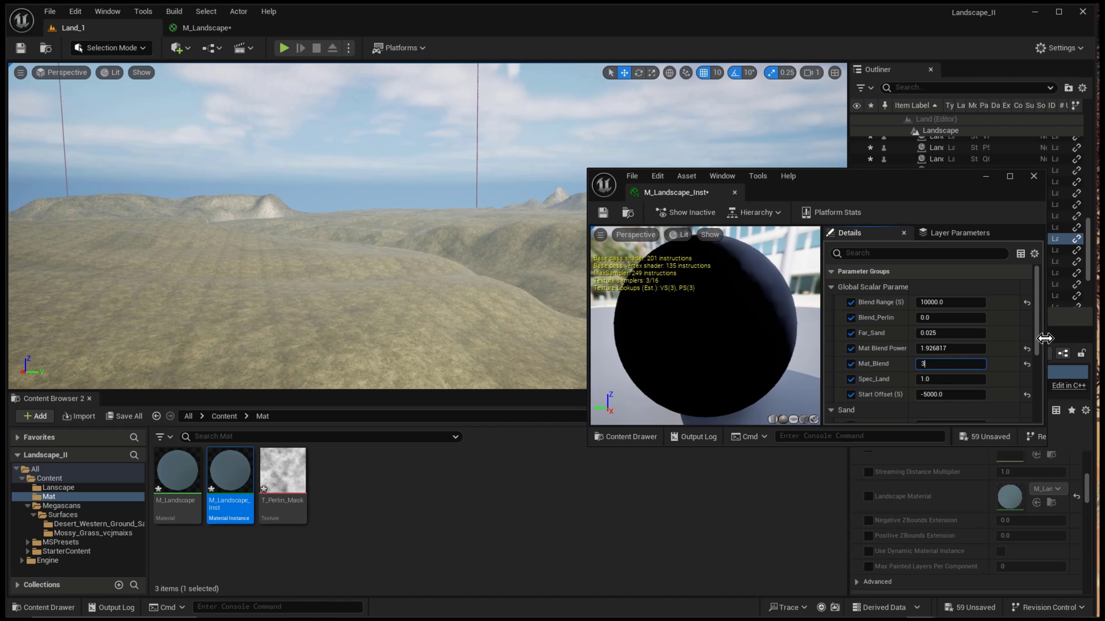
pyautogui.click(953, 348)
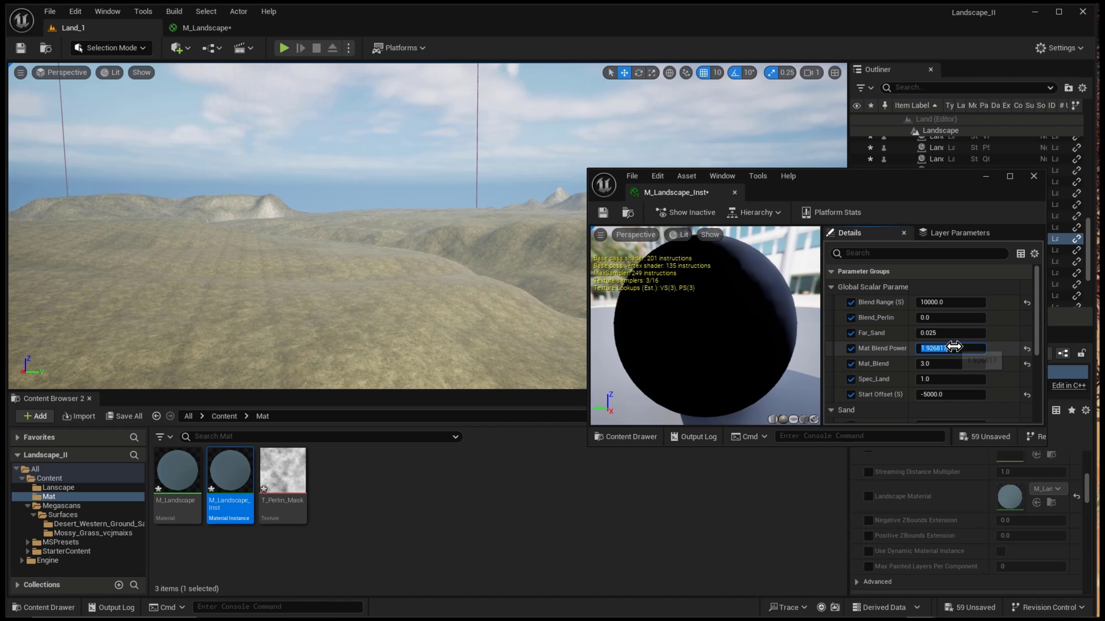
pyautogui.write('3')
pyautogui.press('Return')
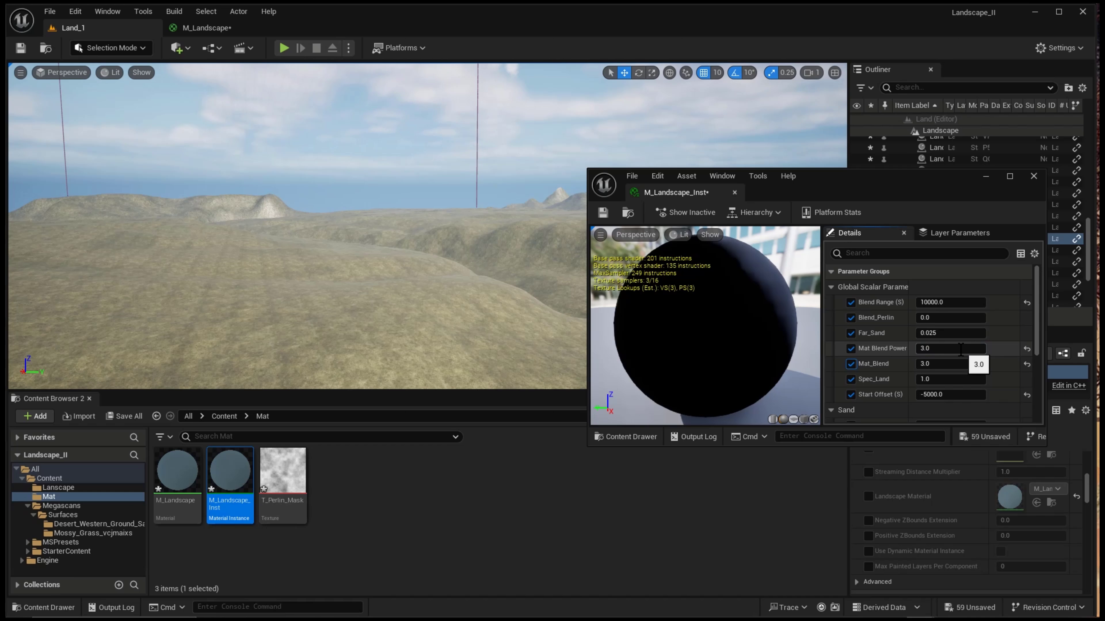
pyautogui.click(950, 364)
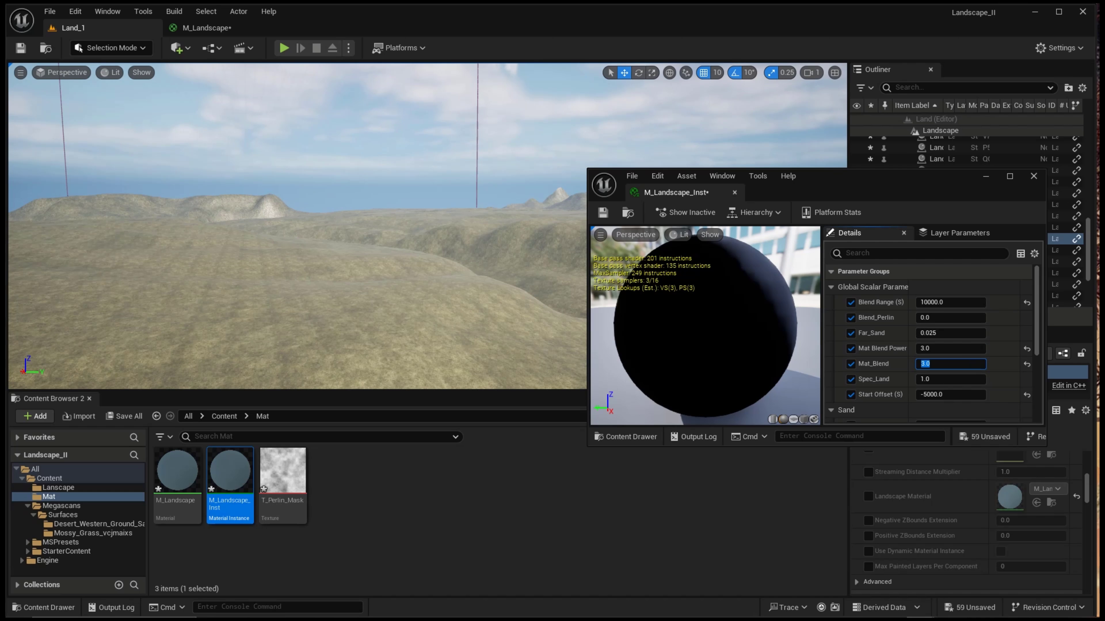
pyautogui.write('1')
pyautogui.press('Return')
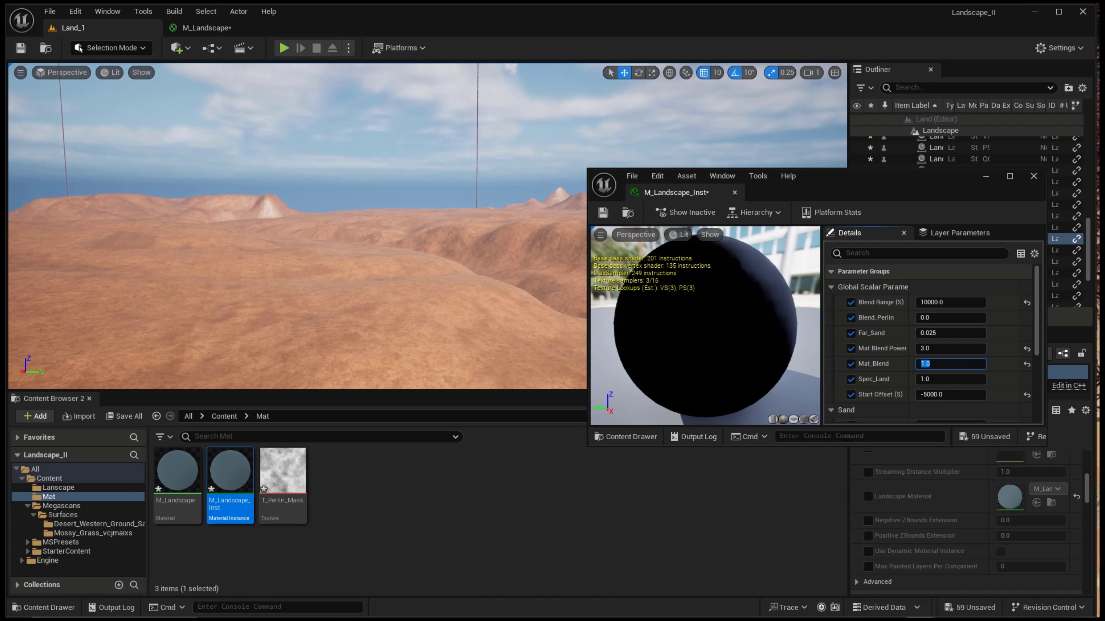
# Tune Mat_Blend to about 1.74, Mat Blend Power to about 1.51 and Blend_Perlin to about 0.027 while inspecting the terrain
pyautogui.click(909, 337)
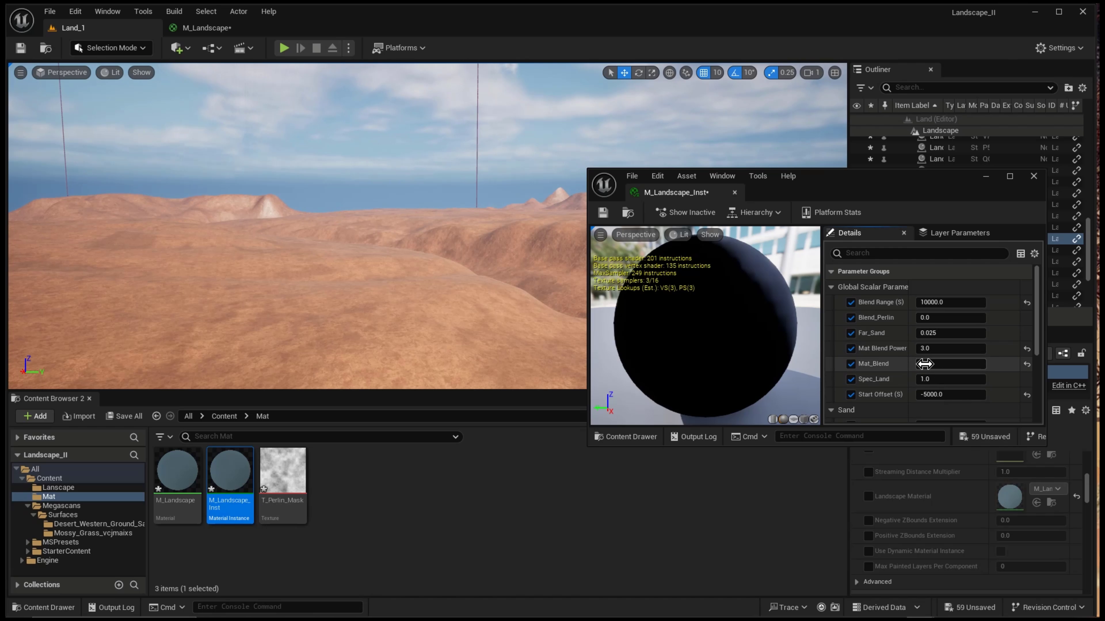
pyautogui.moveTo(951, 363)
pyautogui.mouseDown()
pyautogui.moveTo(964, 364)
pyautogui.moveTo(953, 364)
pyautogui.mouseUp()
pyautogui.moveTo(347, 218); pyautogui.dragTo(378, 244, button='right')
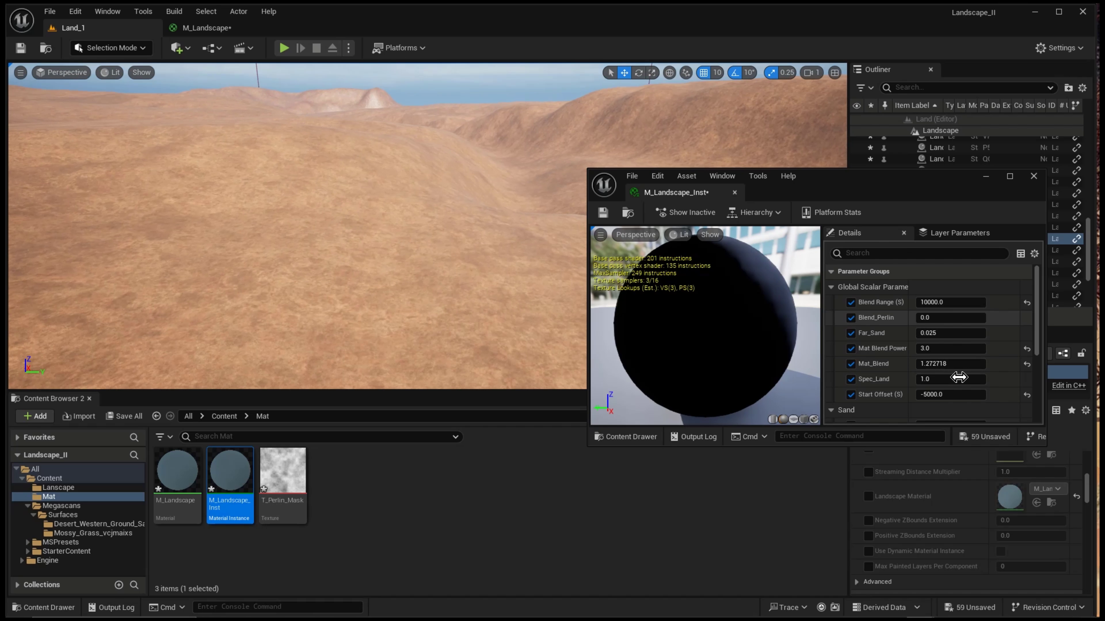
pyautogui.moveTo(928, 364)
pyautogui.mouseDown()
pyautogui.moveTo(946, 364)
pyautogui.moveTo(937, 362)
pyautogui.moveTo(948, 348)
pyautogui.moveTo(931, 349)
pyautogui.moveTo(949, 349)
pyautogui.moveTo(932, 349)
pyautogui.moveTo(949, 364)
pyautogui.moveTo(936, 364)
pyautogui.mouseUp()
pyautogui.moveTo(501, 226); pyautogui.dragTo(295, 207, button='right')
pyautogui.moveTo(928, 363); pyautogui.dragTo(937, 364)
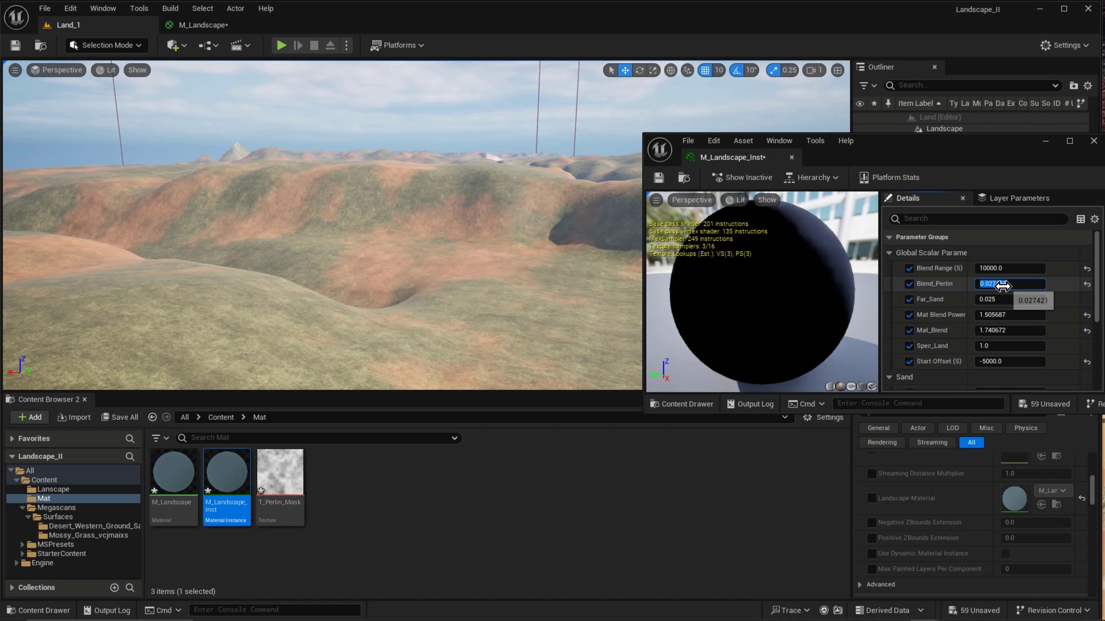
# Compare the terrain with the Blend_Perlin override off and on, and set Blend_Perlin to about -0.029
pyautogui.click(909, 284)
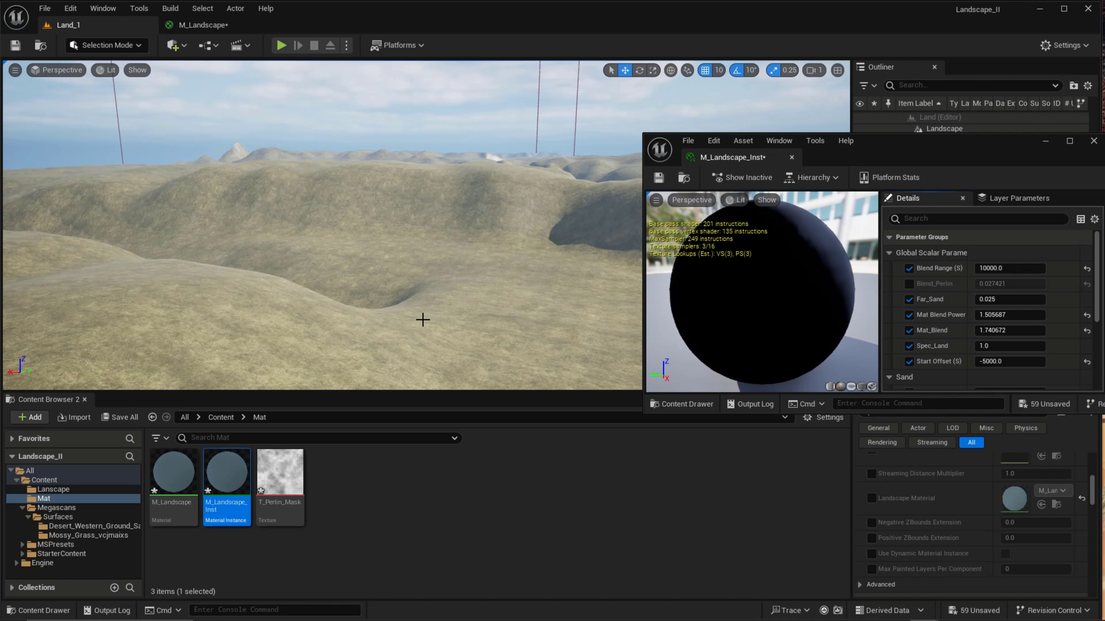
pyautogui.click(909, 285)
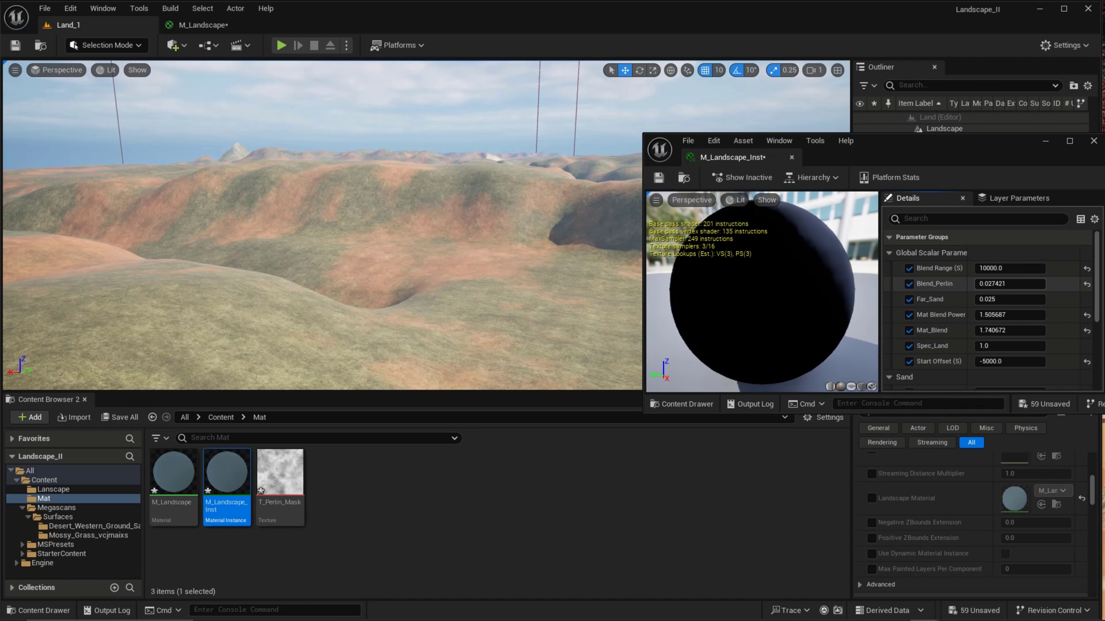
pyautogui.moveTo(1010, 285); pyautogui.dragTo(971, 284)
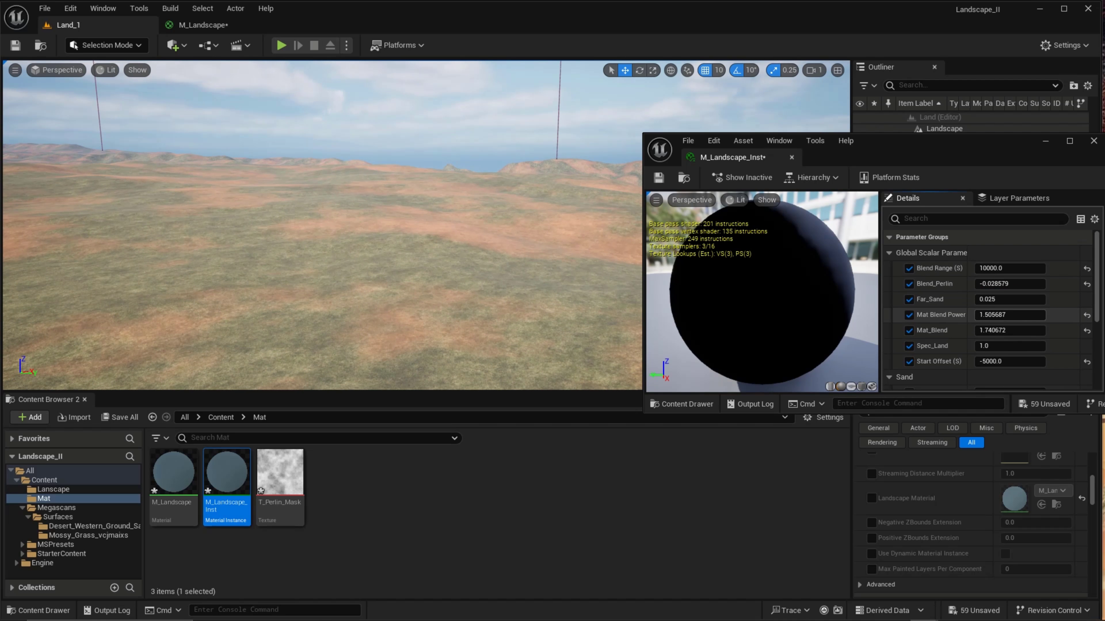
# Adjust Mat Blend Power to about 3.10 and Mat_Blend to about 1.97 in the landscape material instance
pyautogui.moveTo(1000, 316)
pyautogui.mouseDown()
pyautogui.moveTo(1011, 315)
pyautogui.moveTo(991, 331)
pyautogui.moveTo(1009, 331)
pyautogui.mouseUp()
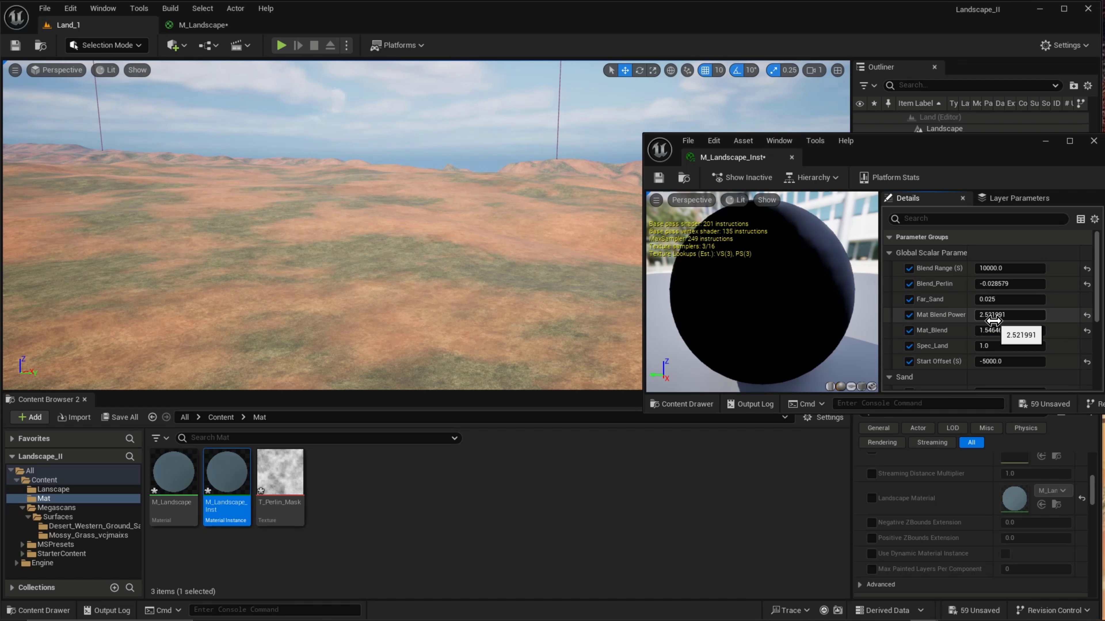
pyautogui.click(989, 315)
pyautogui.moveTo(994, 332)
pyautogui.mouseDown()
pyautogui.moveTo(984, 332)
pyautogui.moveTo(997, 332)
pyautogui.mouseUp()
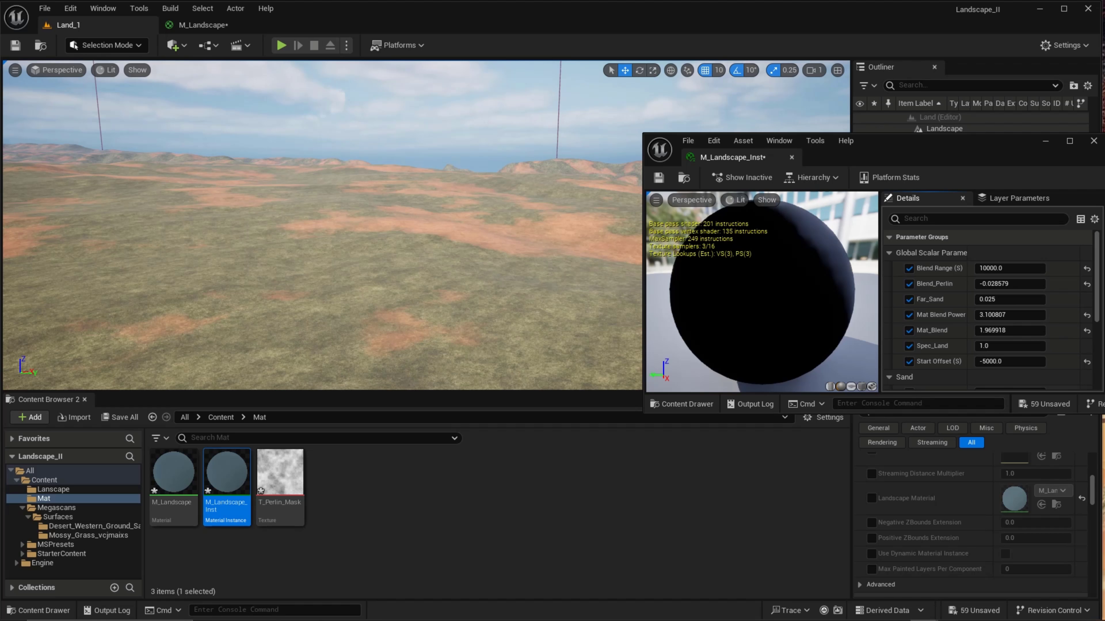